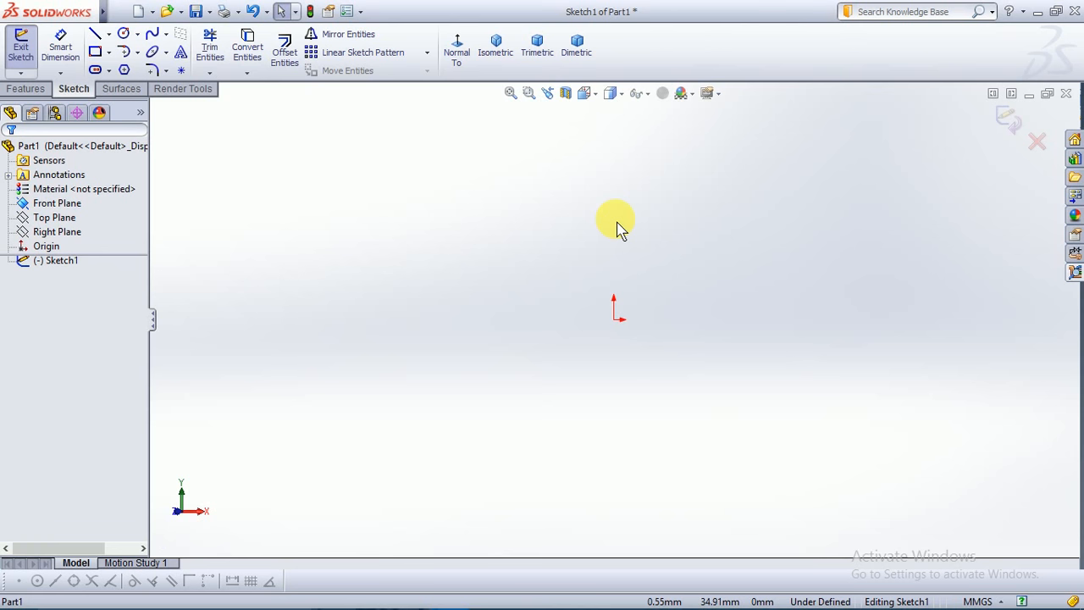
- Sketch a horizontal line about 104 mm long, starting at the origin and running to the right
{"action": "left_click", "coordinate": [108, 34]}
{"action": "left_click", "coordinate": [124, 54]}
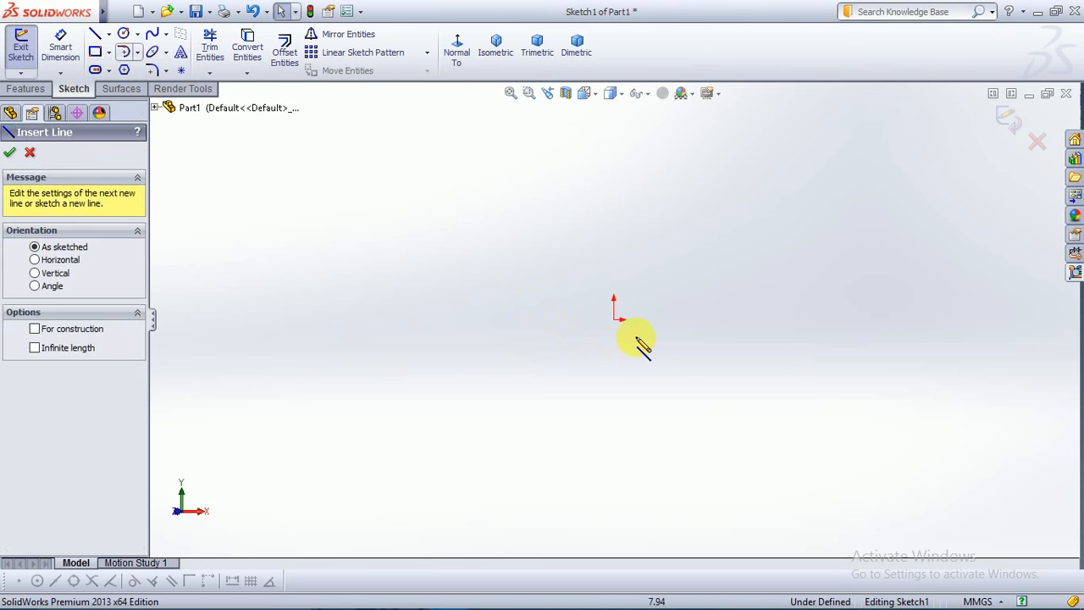
{"action": "left_click", "coordinate": [615, 321]}
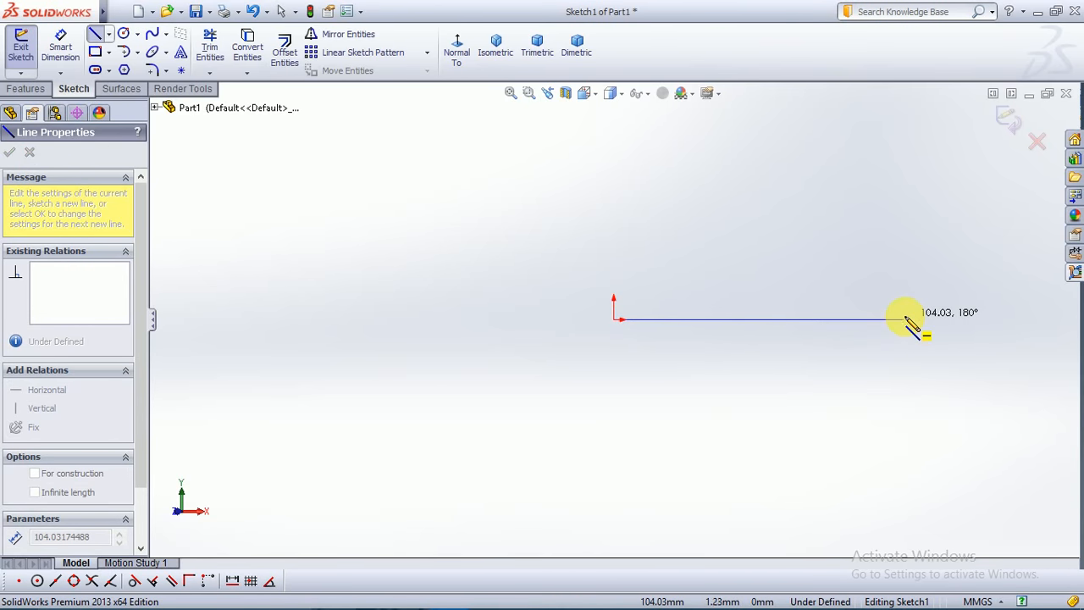
{"action": "left_click", "coordinate": [906, 321]}
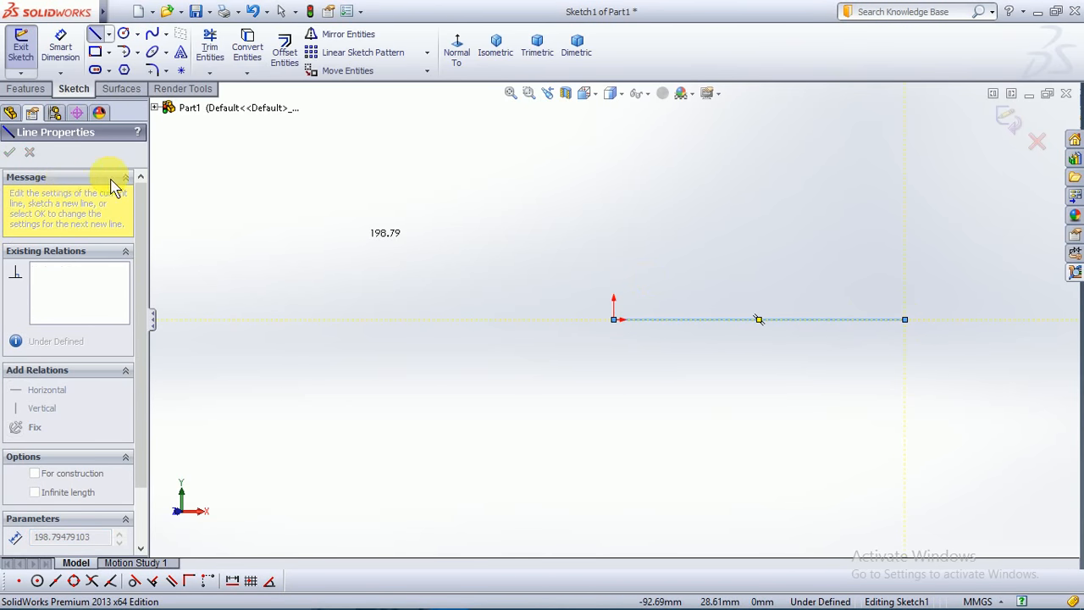
- Dimension the horizontal line's length at 15 mm and place the dimension closer beneath the line
{"action": "left_click", "coordinate": [60, 46]}
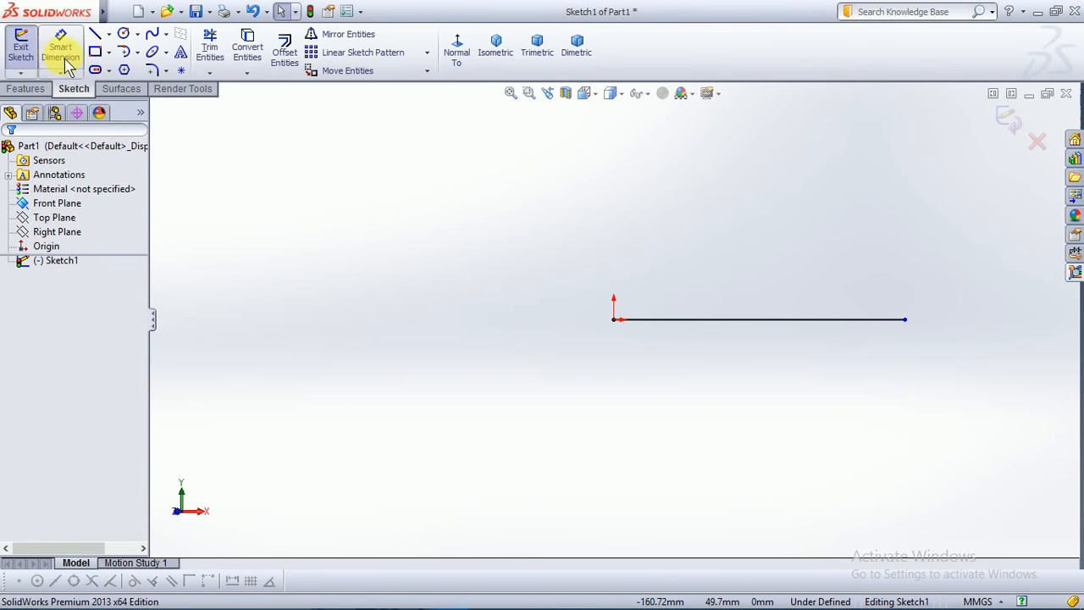
{"action": "left_click", "coordinate": [778, 322]}
{"action": "left_click", "coordinate": [767, 383]}
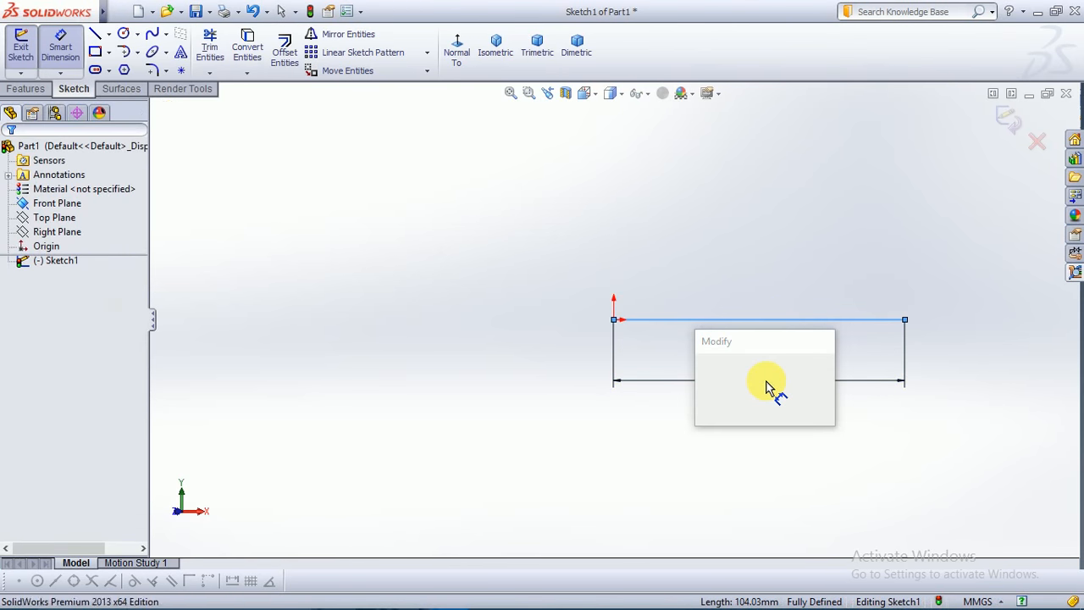
{"action": "type", "text": "15"}
{"action": "key", "text": "Return"}
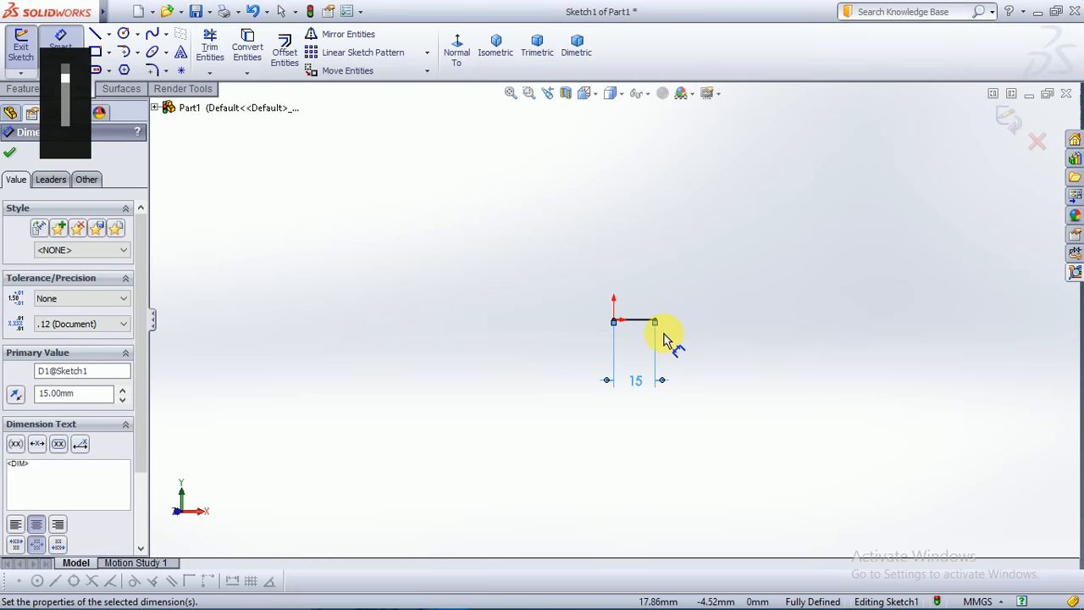
{"action": "scroll", "coordinate": [652, 339], "scroll_direction": "down", "scroll_amount": 5}
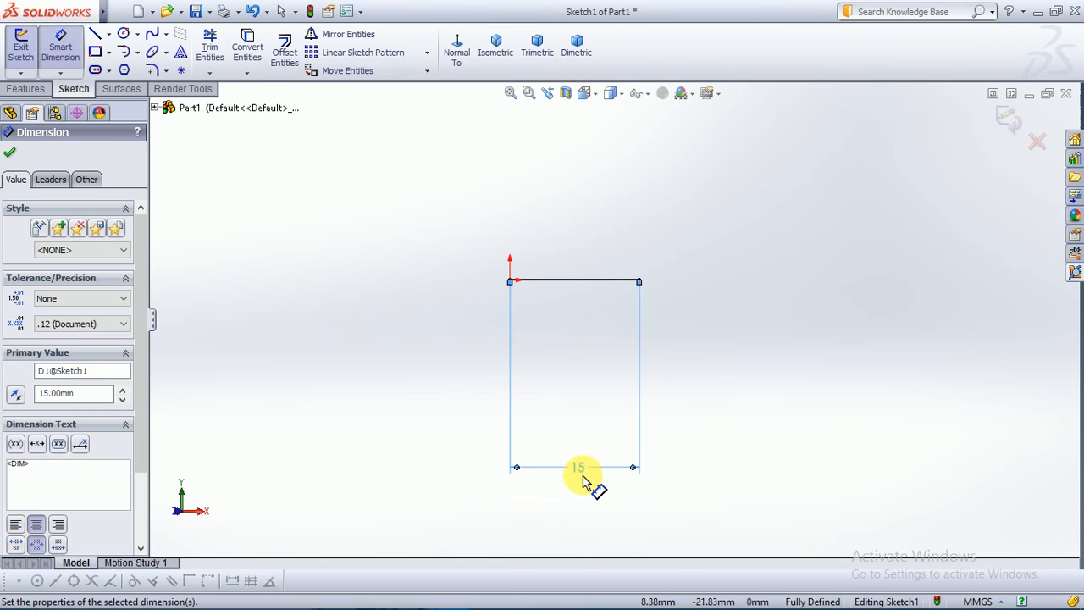
{"action": "left_click_drag", "start_coordinate": [583, 479], "coordinate": [581, 310]}
{"action": "scroll", "coordinate": [584, 305], "scroll_direction": "down", "scroll_amount": 1}
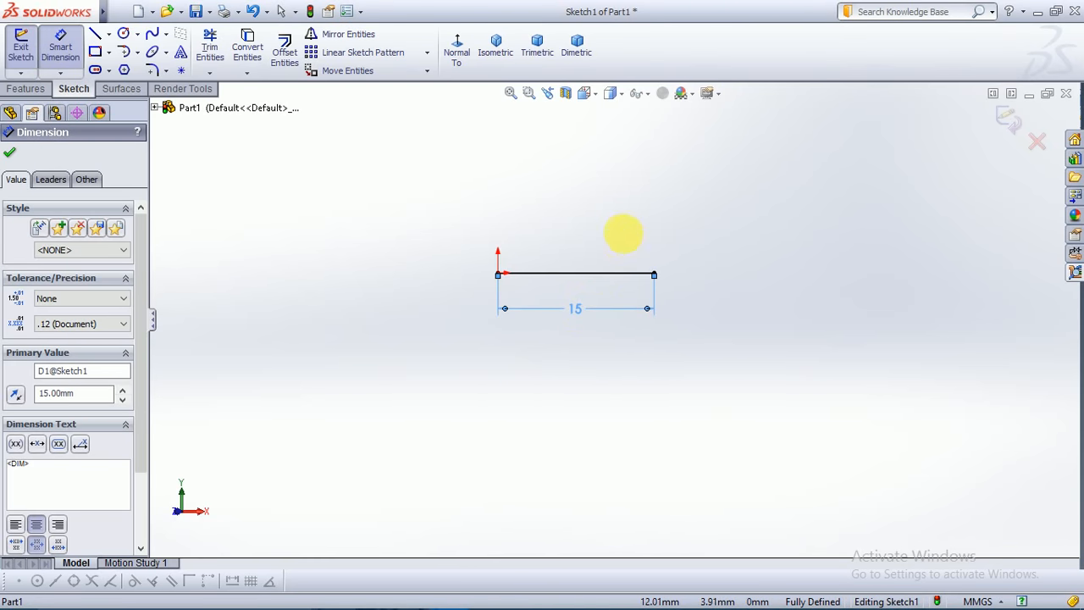
{"action": "middle_click_drag", "start_coordinate": [624, 234], "coordinate": [623, 244]}
{"action": "scroll", "coordinate": [625, 259], "scroll_direction": "up", "scroll_amount": 3}
{"action": "key", "text": "space"}
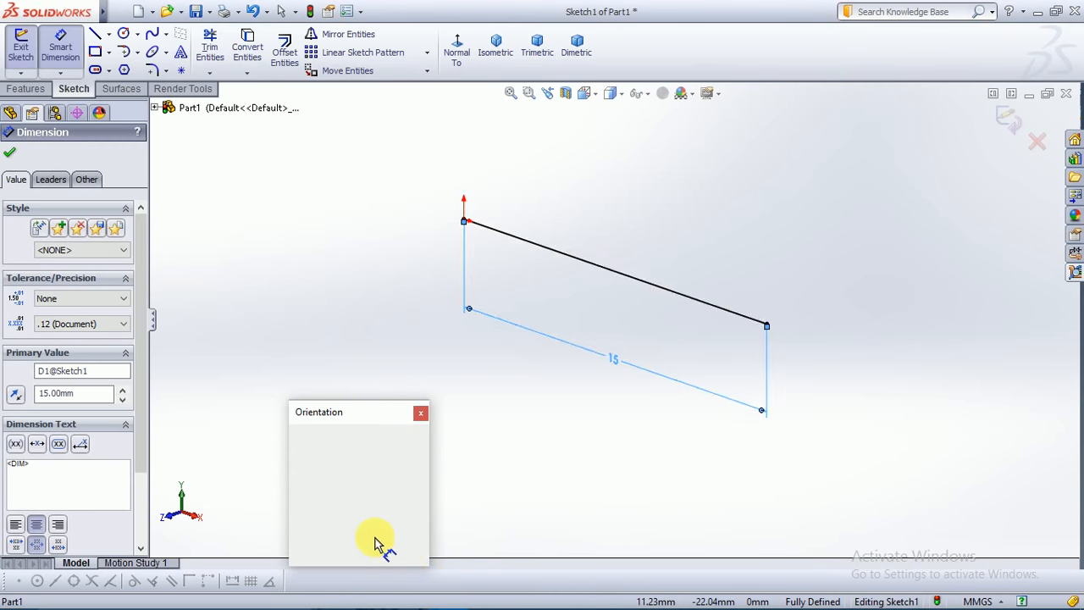
{"action": "left_click", "coordinate": [421, 498]}
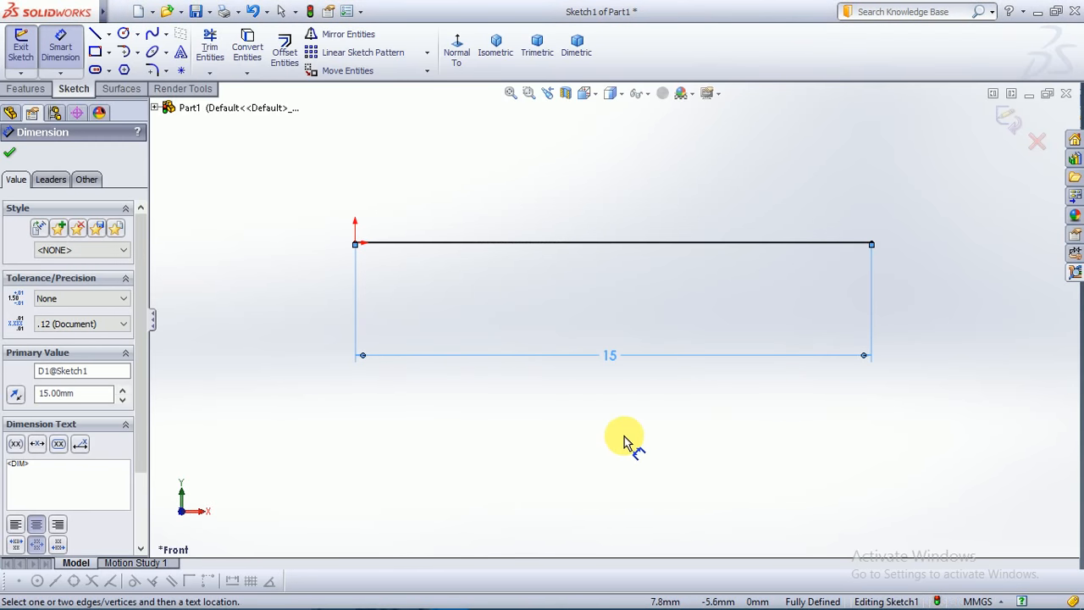
- Sketch a vertical line about 2 mm up from the origin and a horizontal line about 1.3 mm long inward from its upper end
{"action": "left_click", "coordinate": [96, 34]}
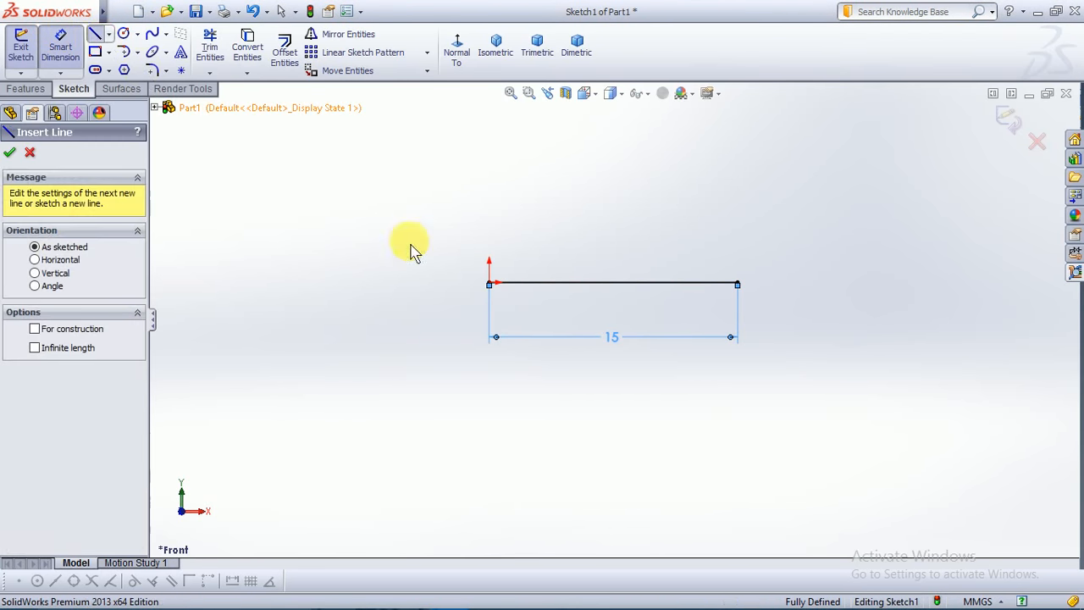
{"action": "left_click", "coordinate": [489, 282]}
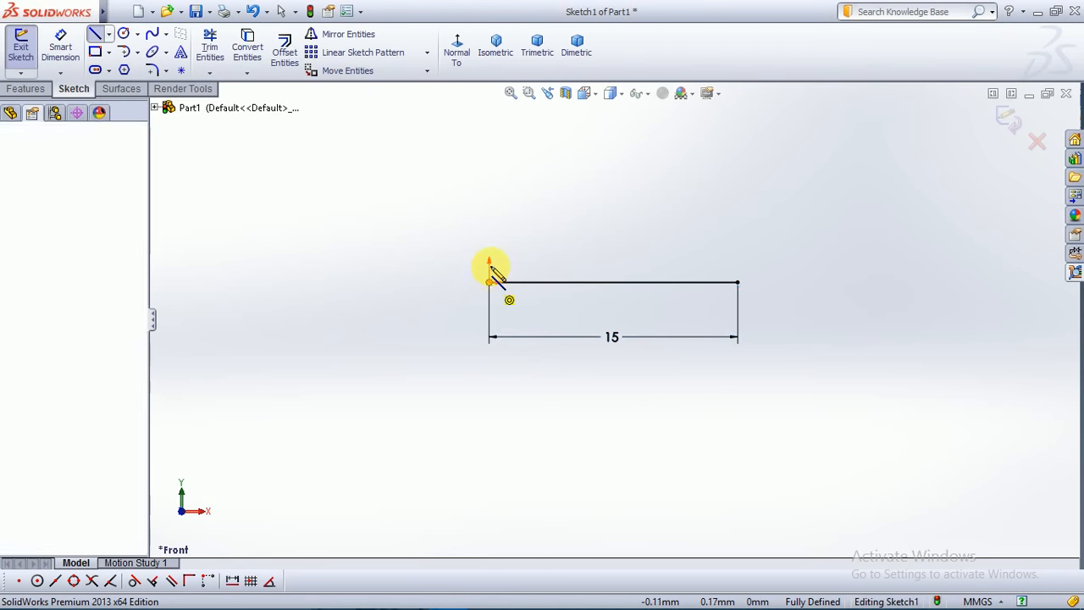
{"action": "left_click", "coordinate": [490, 249]}
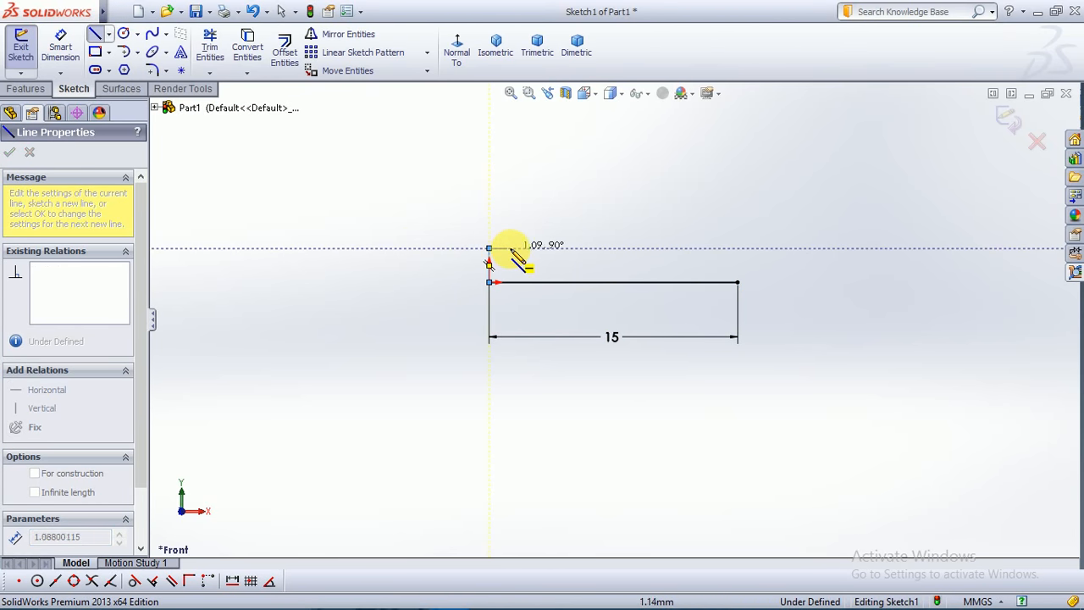
{"action": "left_click", "coordinate": [511, 249]}
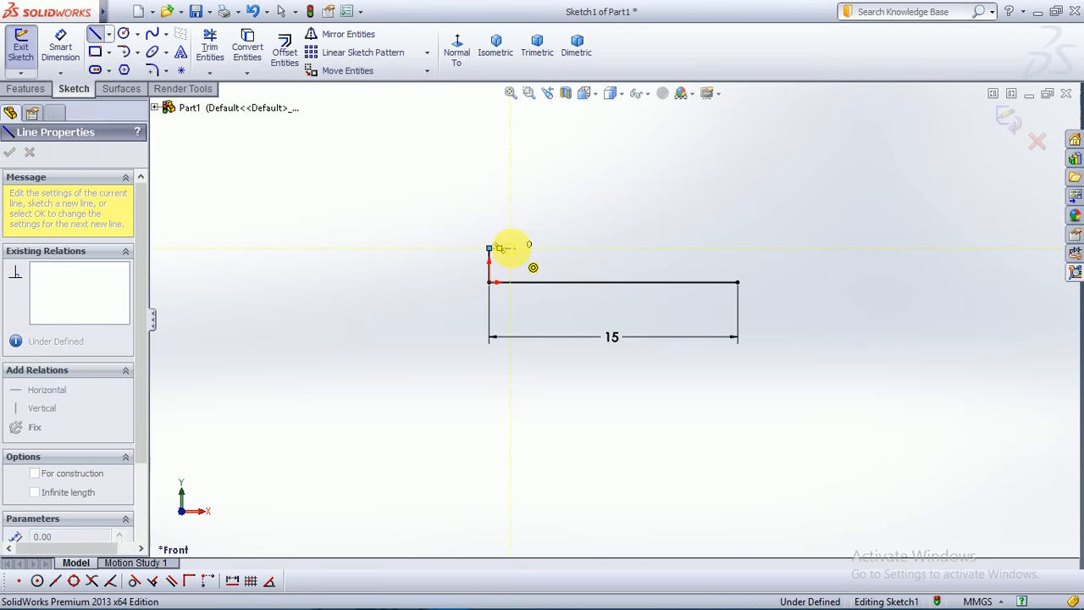
{"action": "key", "text": "Escape"}
{"action": "left_click", "coordinate": [108, 34]}
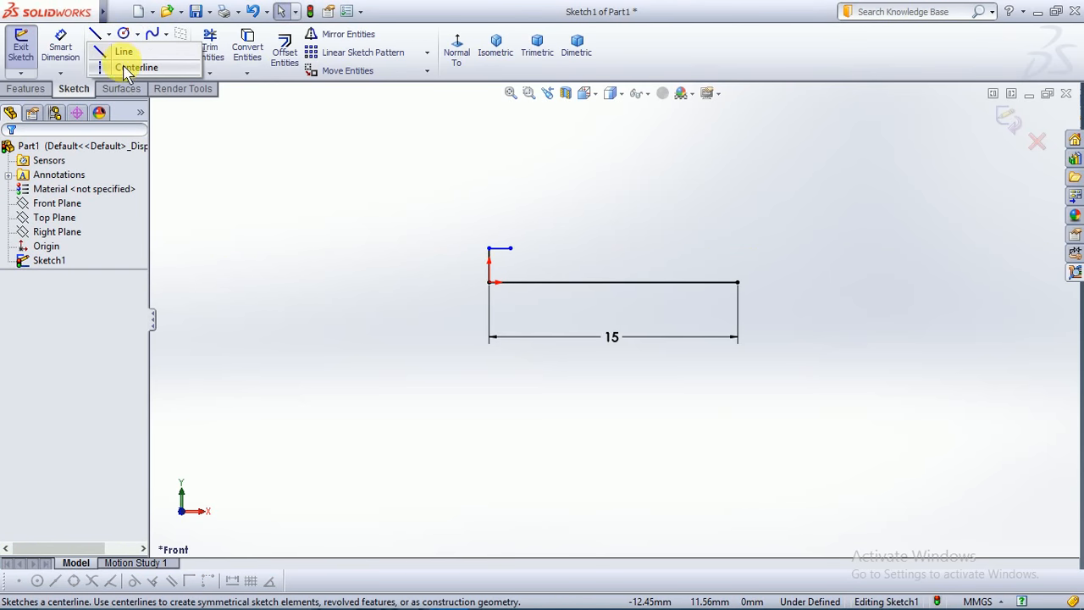
{"action": "left_click", "coordinate": [127, 65]}
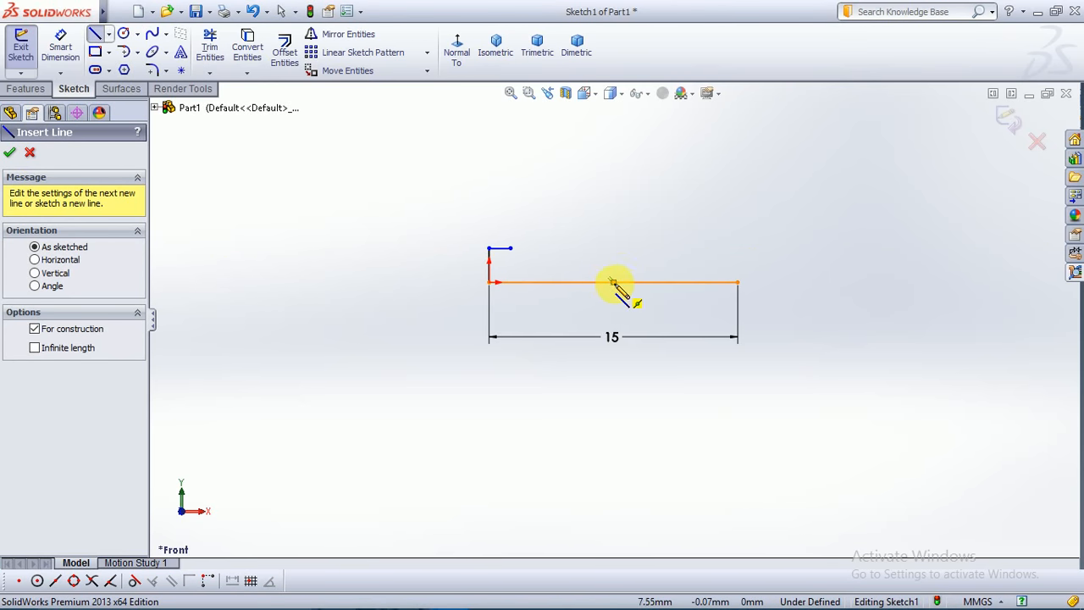
{"action": "key", "text": "Escape"}
{"action": "left_click", "coordinate": [108, 34]}
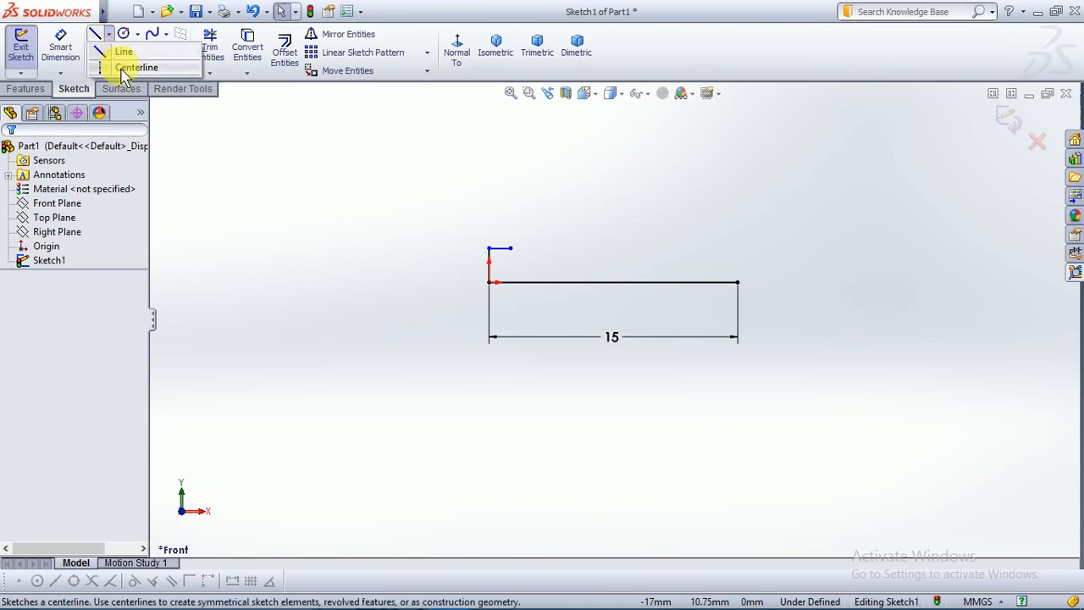
{"action": "left_click", "coordinate": [126, 69]}
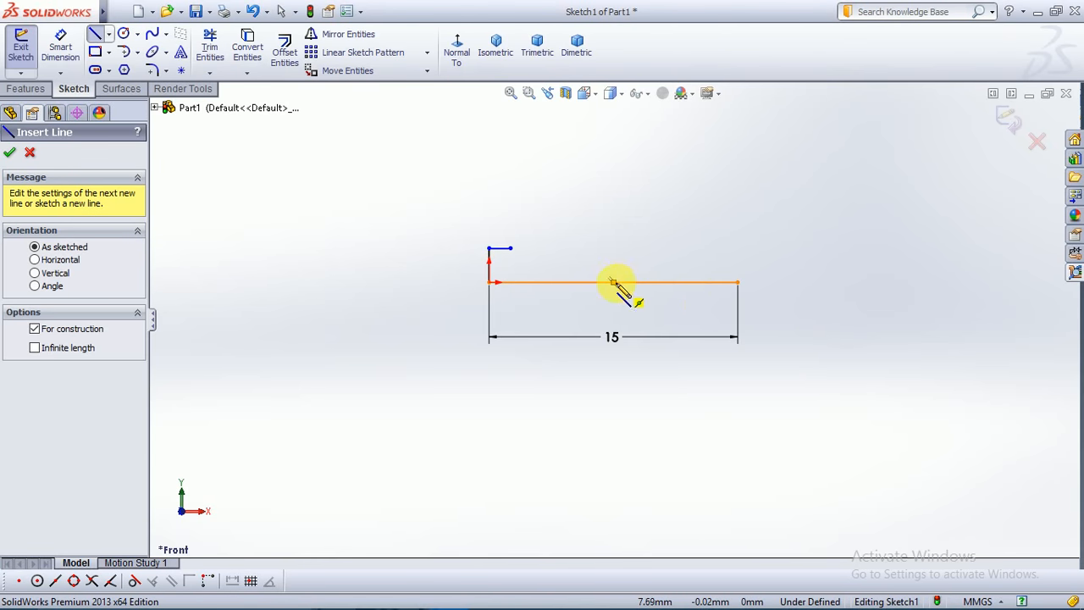
{"action": "key", "text": "Escape"}
- Sketch a vertical line about 2 mm up from the base line's right end and a short horizontal line inward from its upper end
{"action": "left_click", "coordinate": [95, 34]}
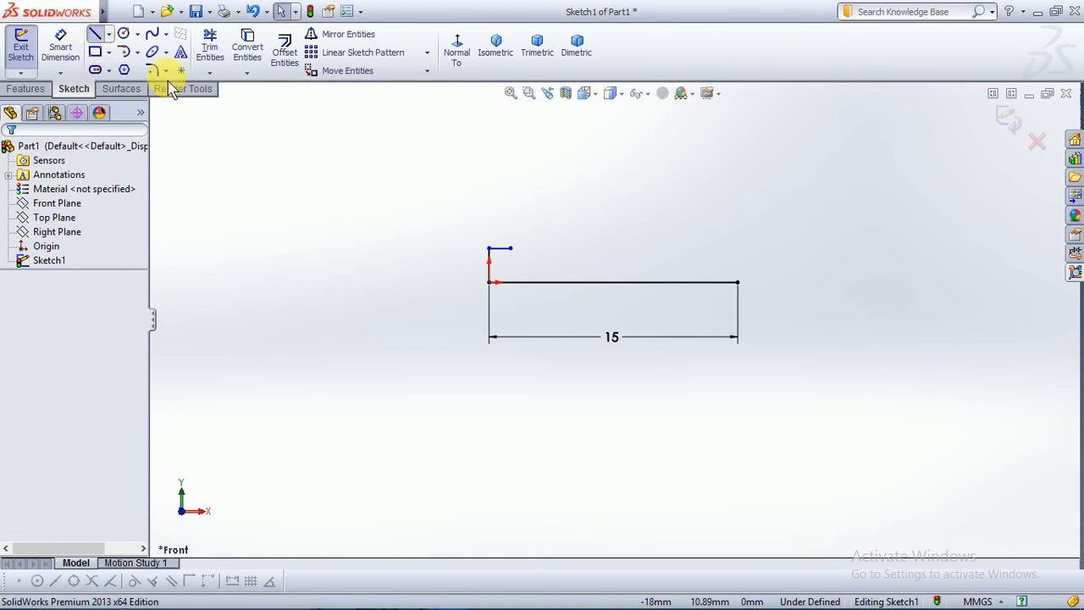
{"action": "left_click", "coordinate": [738, 283]}
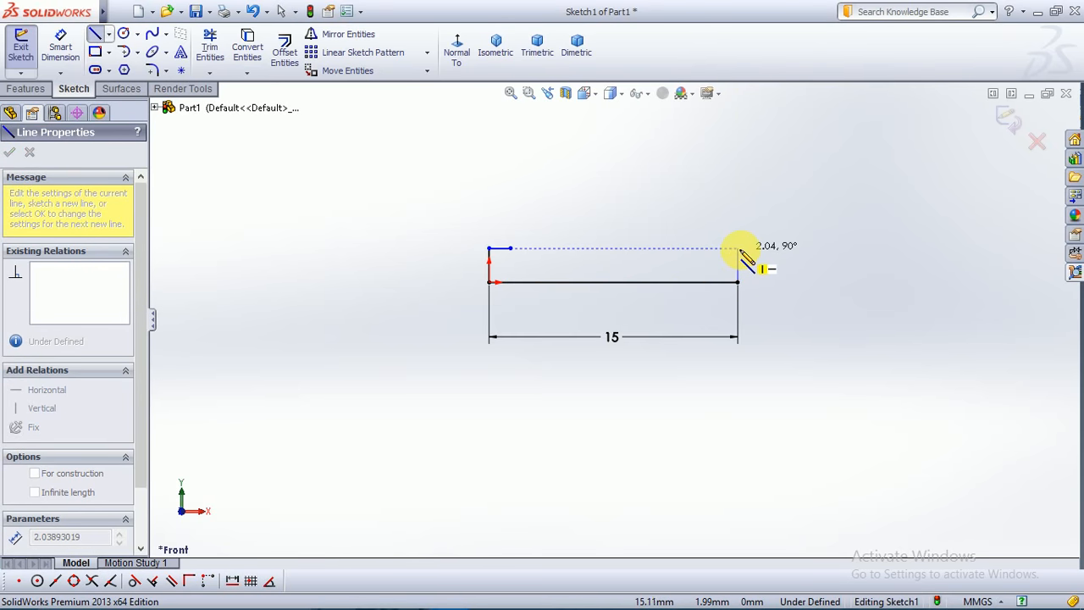
{"action": "left_click", "coordinate": [702, 249]}
{"action": "key", "text": "Escape"}
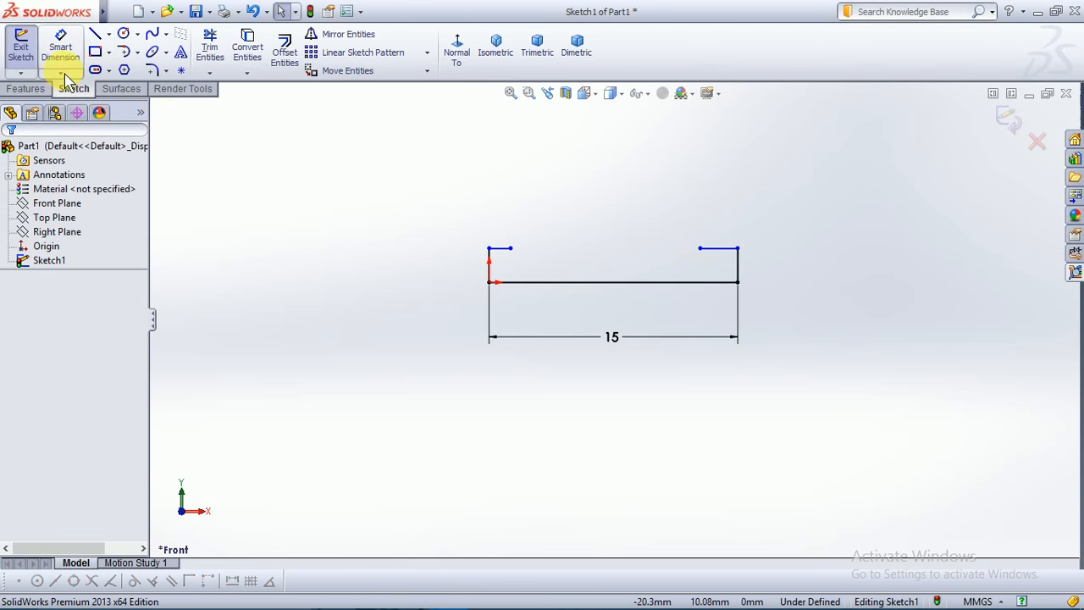
- Dimension the height of the vertical line at the origin at 0.4 mm
{"action": "left_click", "coordinate": [60, 46]}
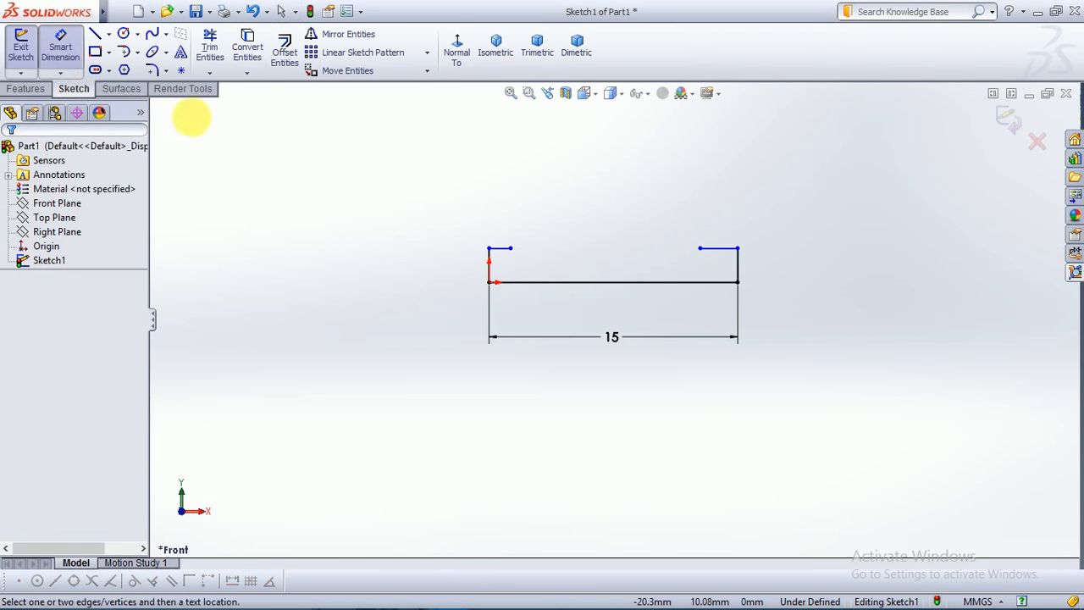
{"action": "left_click", "coordinate": [489, 273]}
{"action": "left_click", "coordinate": [465, 270]}
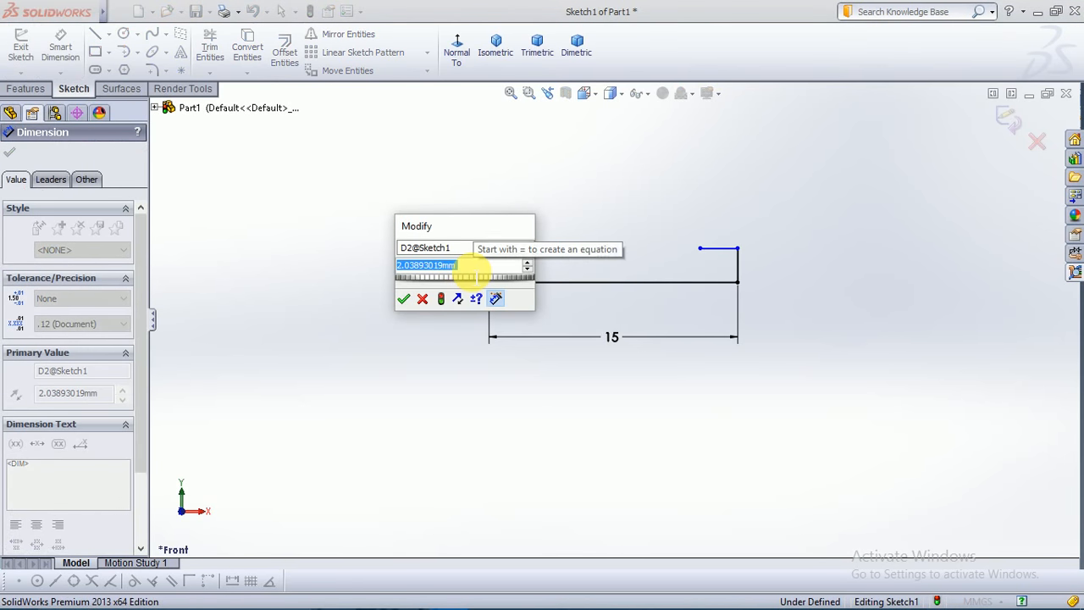
{"action": "type", "text": "0.4"}
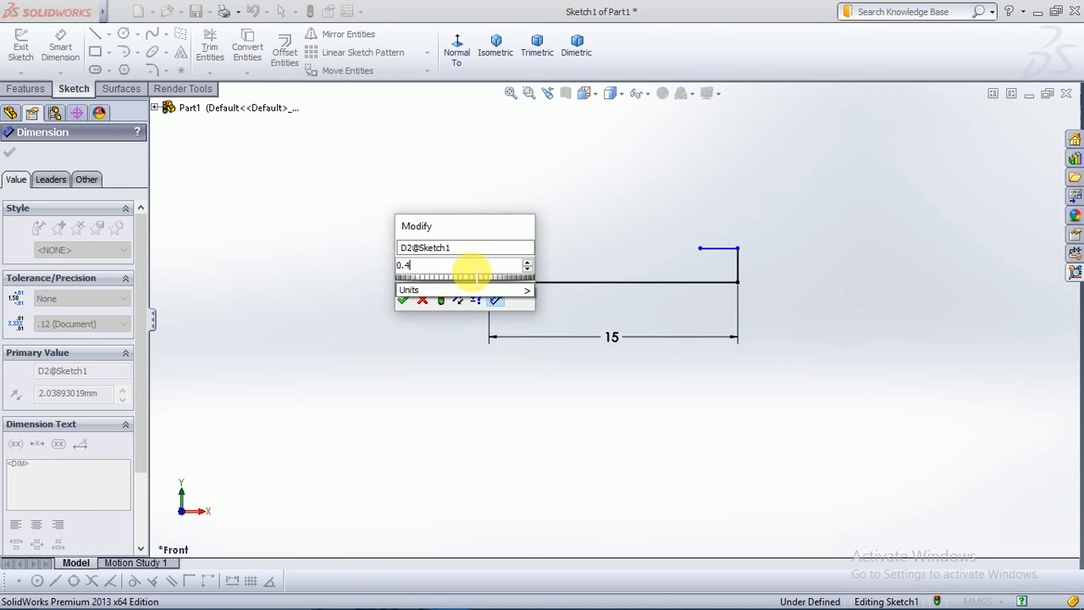
{"action": "key", "text": "Return"}
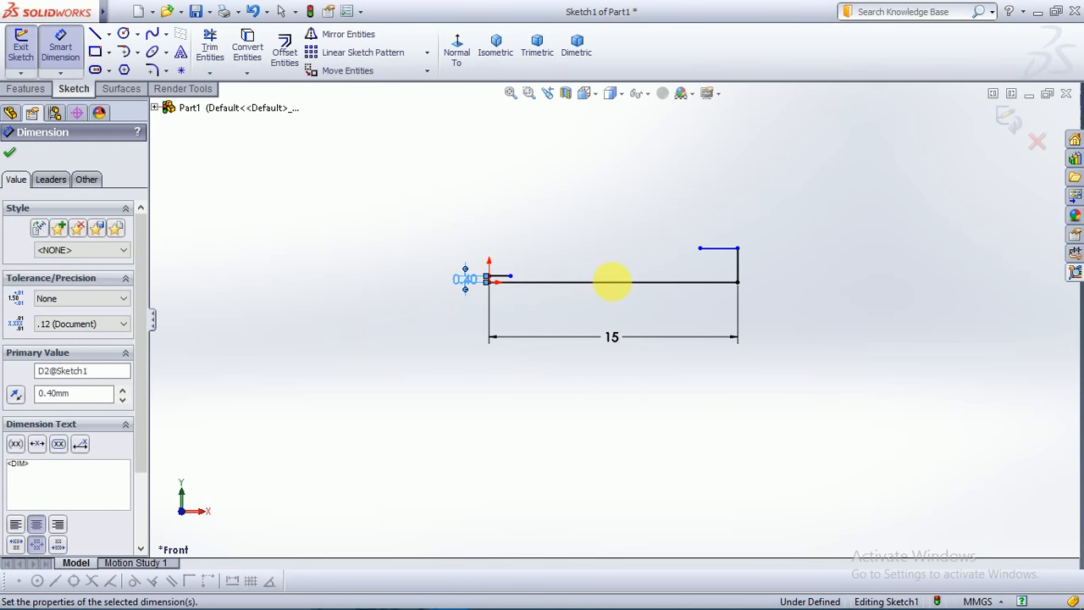
- Try dimensioning the right vertical line at 0.40 mm, and delete that dimension
{"action": "left_click", "coordinate": [737, 272]}
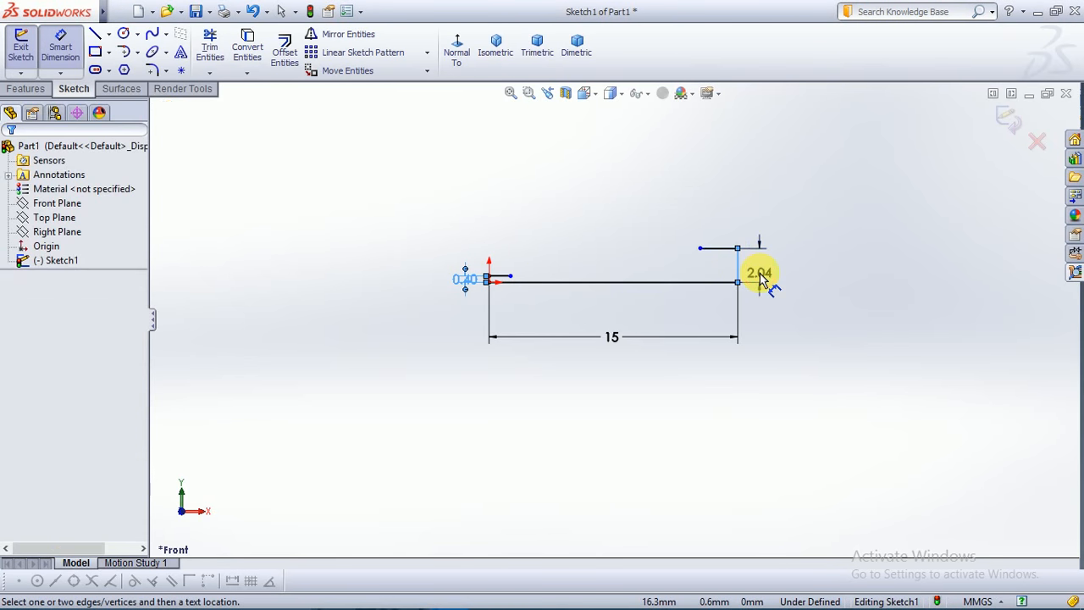
{"action": "left_click", "coordinate": [760, 276]}
{"action": "type", "text": "0.4"}
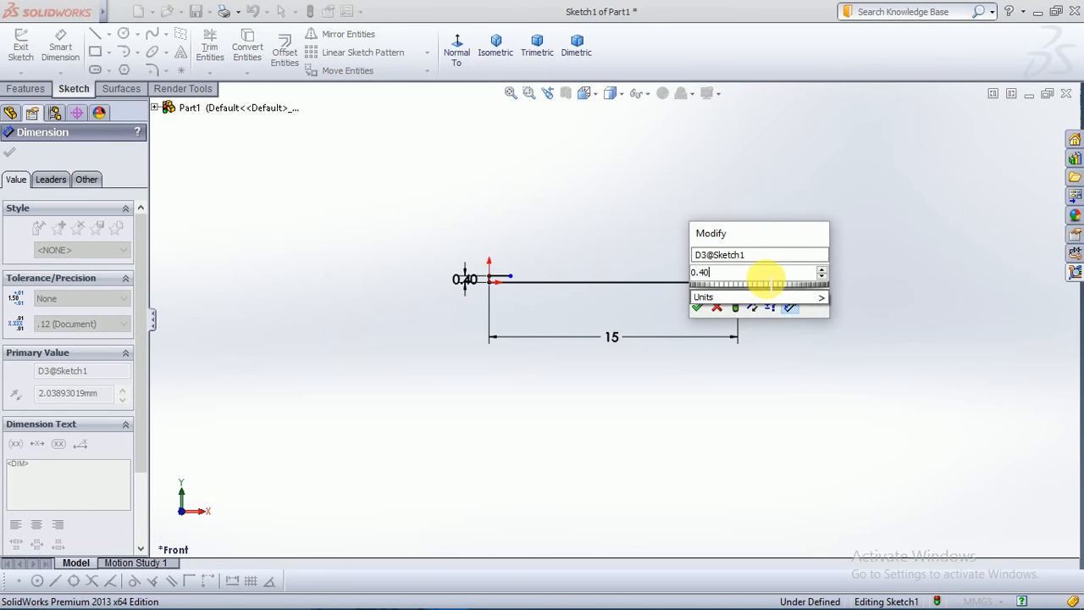
{"action": "key", "text": "Return"}
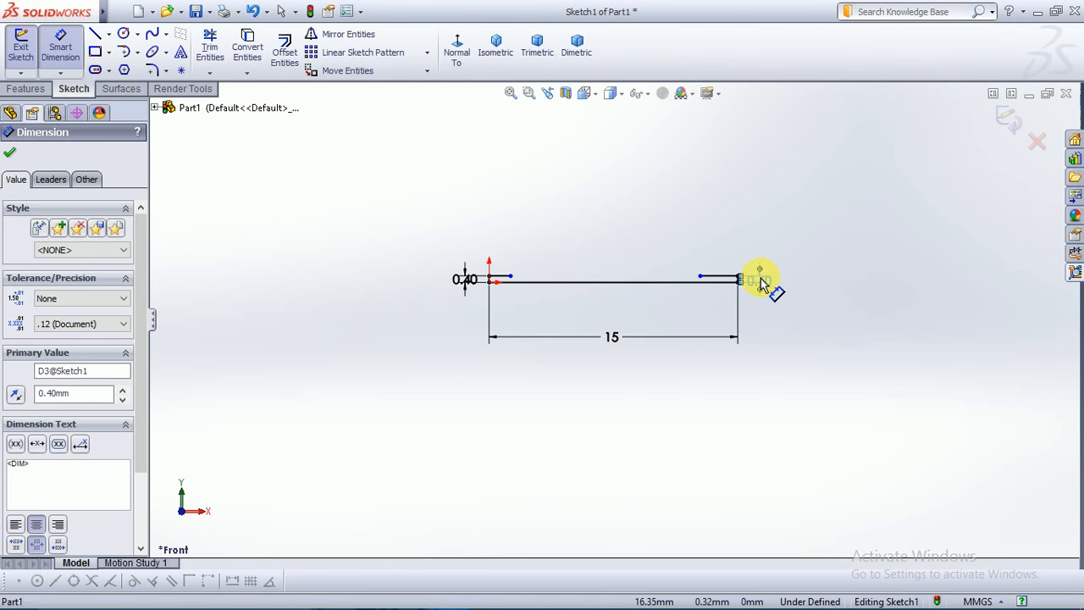
{"action": "key", "text": "Delete"}
{"action": "scroll", "coordinate": [756, 291], "scroll_direction": "down", "scroll_amount": 3}
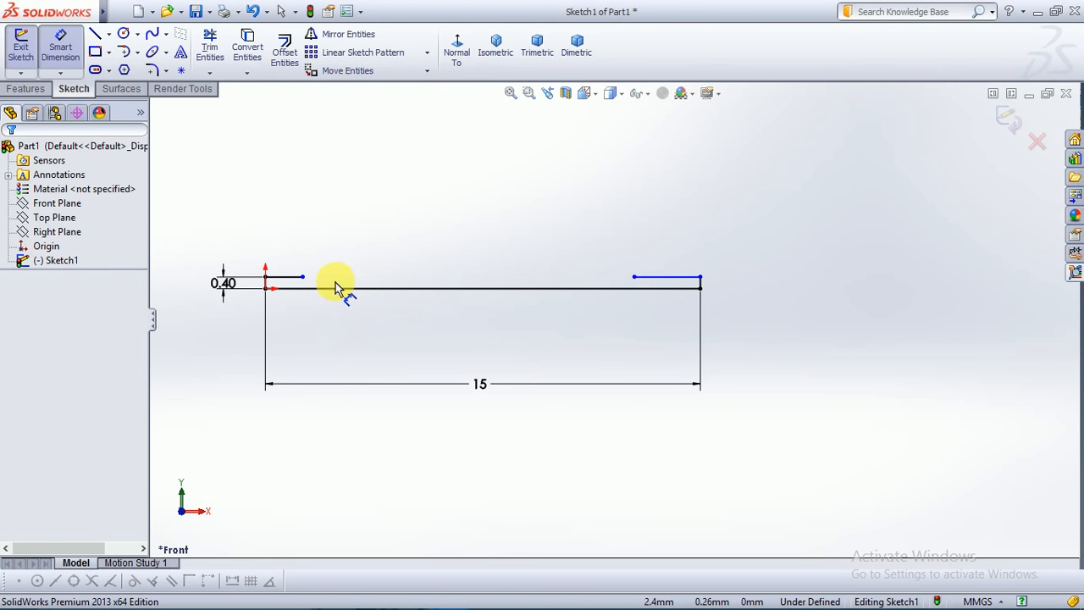
{"action": "key", "text": "Escape"}
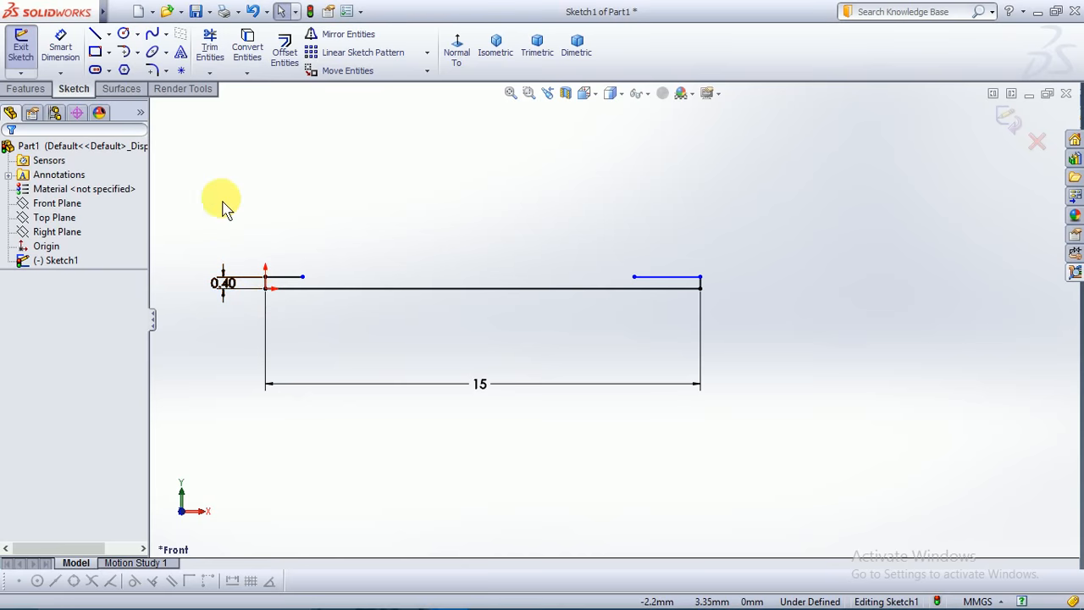
- Add an Equal relation between the left and right vertical lines
{"action": "left_click", "coordinate": [268, 288]}
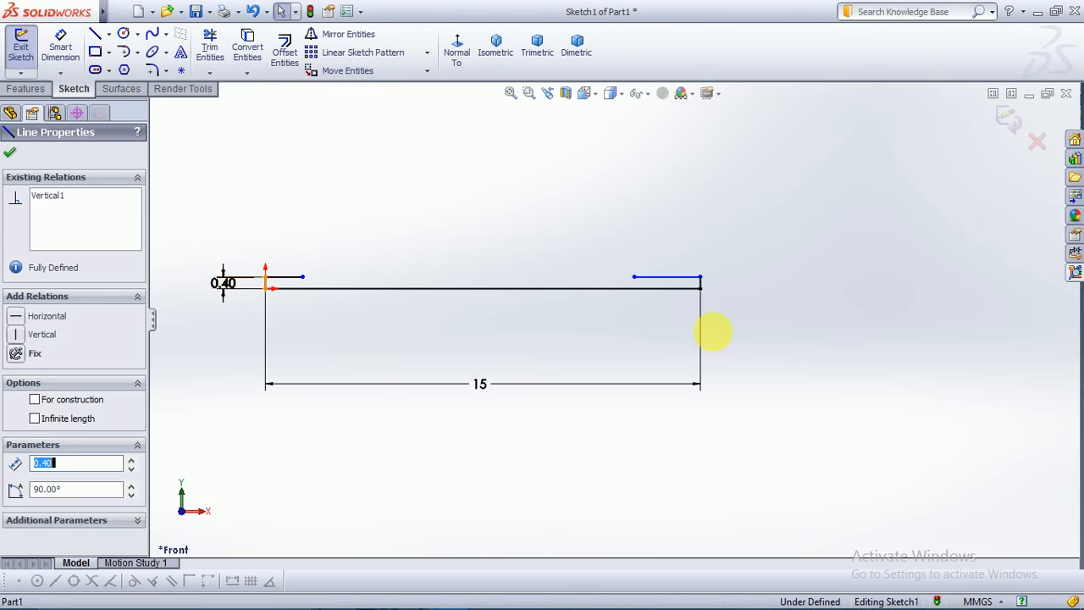
{"action": "left_click", "coordinate": [703, 285], "text": "ctrl"}
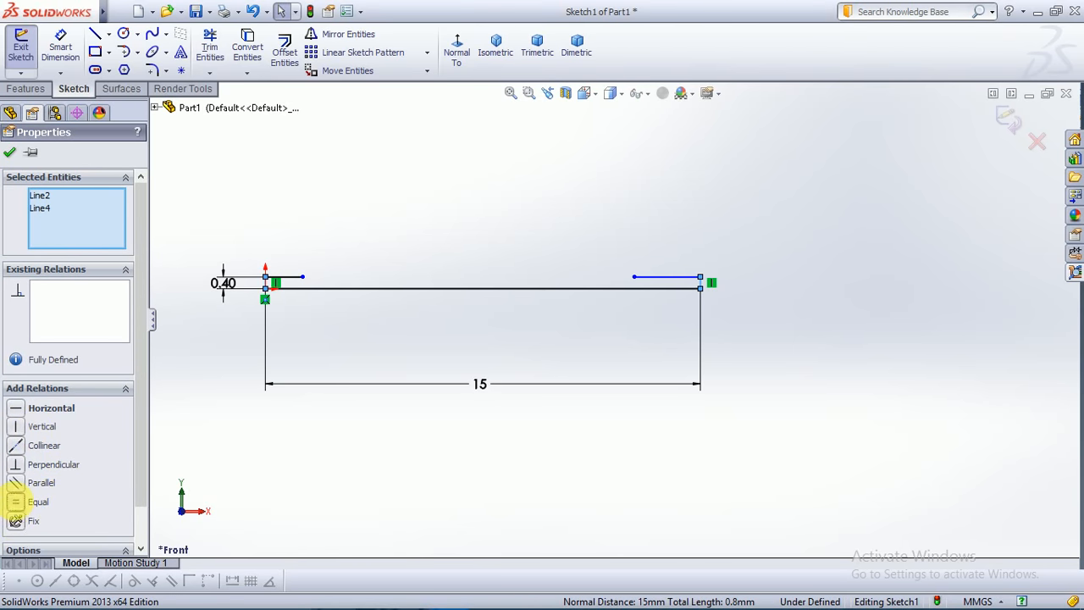
{"action": "left_click", "coordinate": [11, 153]}
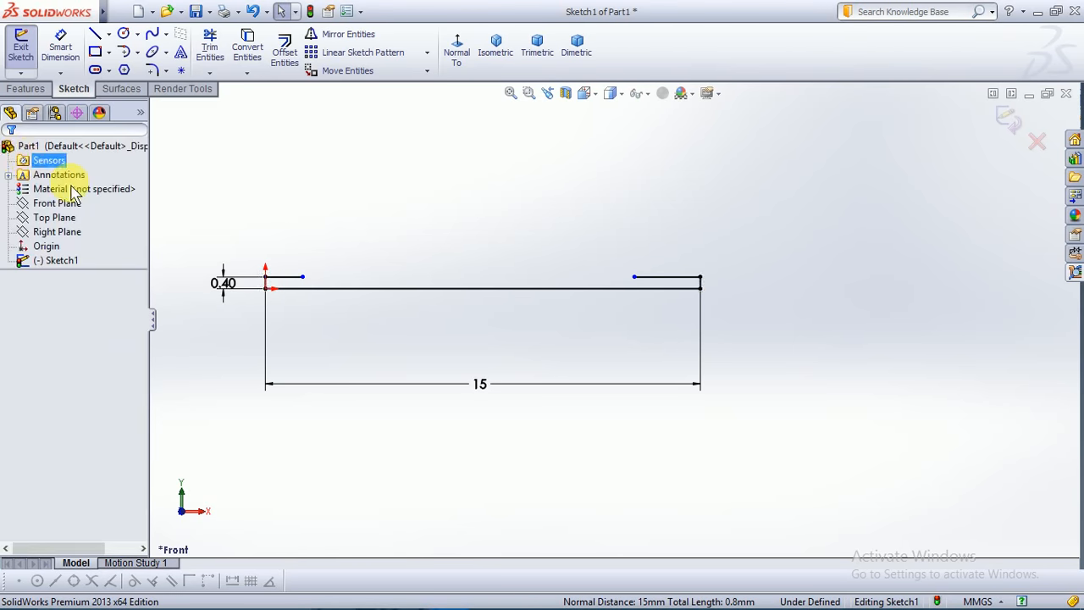
- Add an Equal relation between the short horizontal lines at the left and right ends of the profile
{"action": "left_click", "coordinate": [284, 288]}
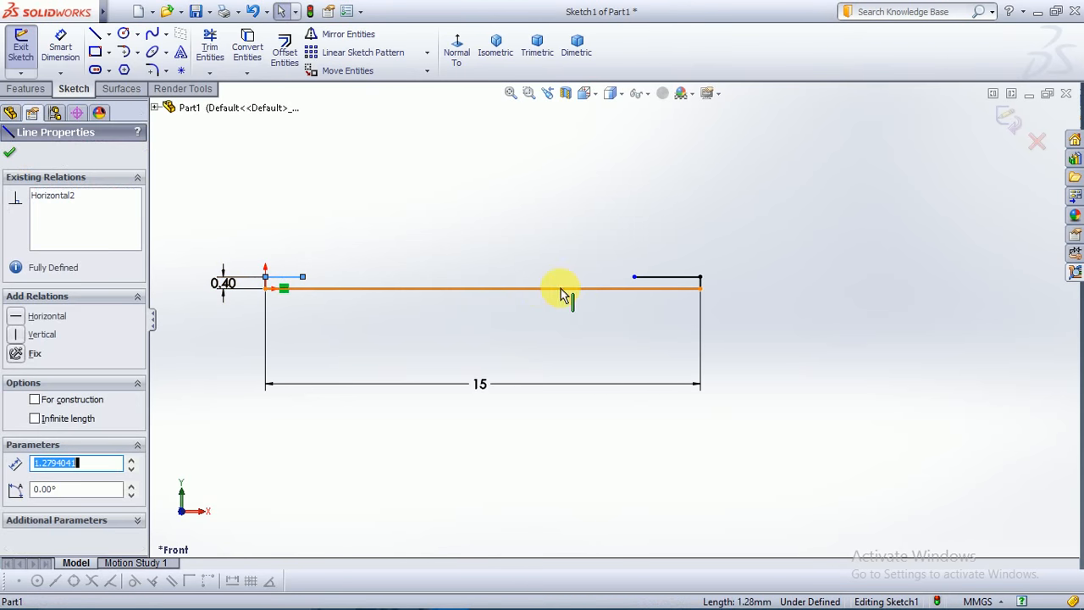
{"action": "left_click", "coordinate": [662, 282], "text": "ctrl"}
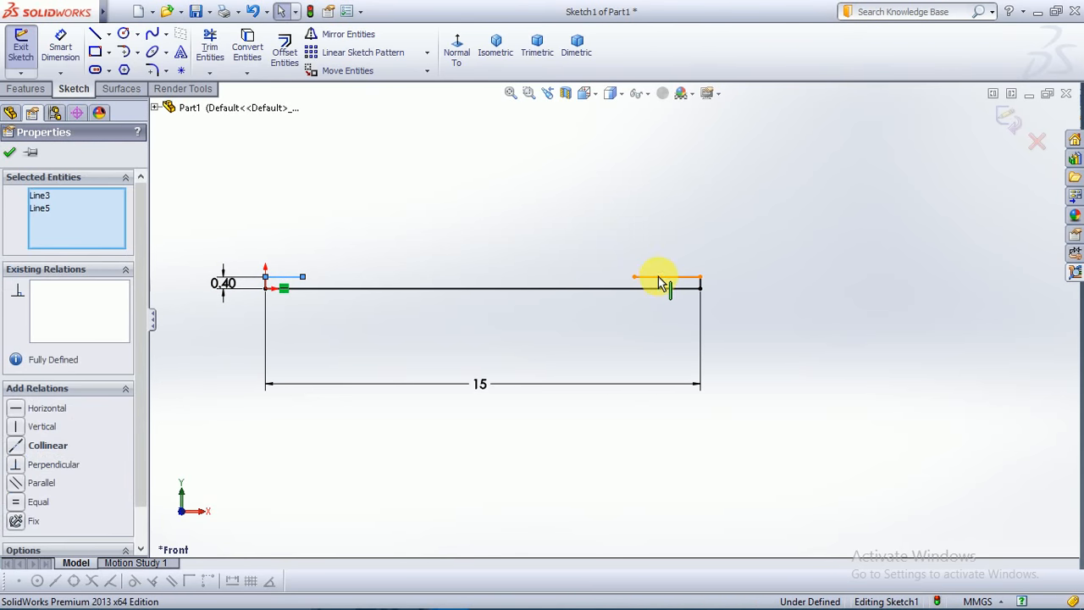
{"action": "left_click", "coordinate": [34, 501]}
{"action": "left_click", "coordinate": [9, 153]}
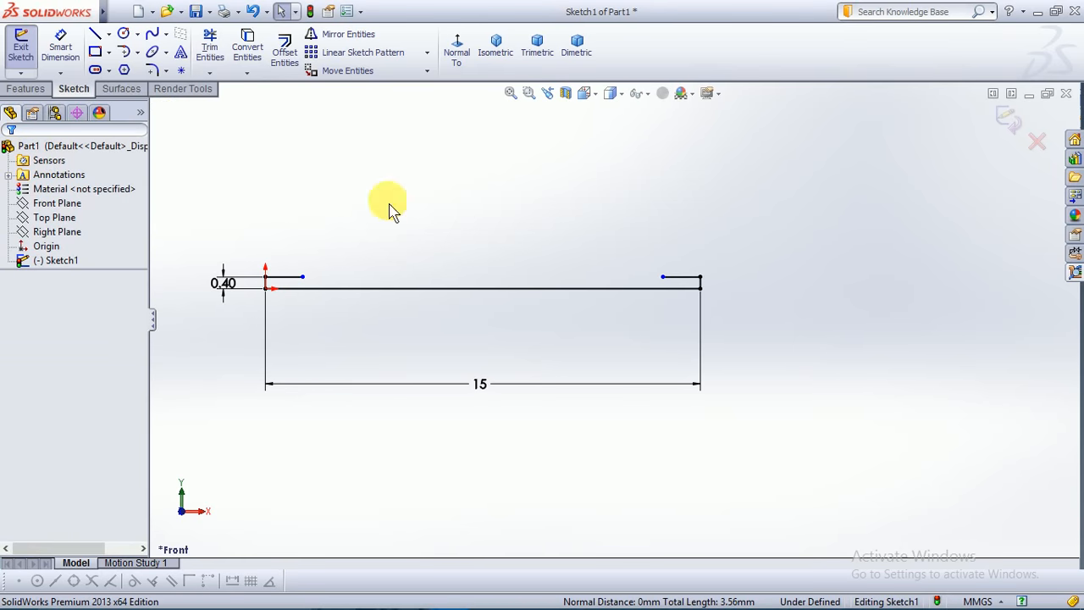
- Dimension the length of the left short horizontal line at 1.5 mm
{"action": "left_click", "coordinate": [60, 47]}
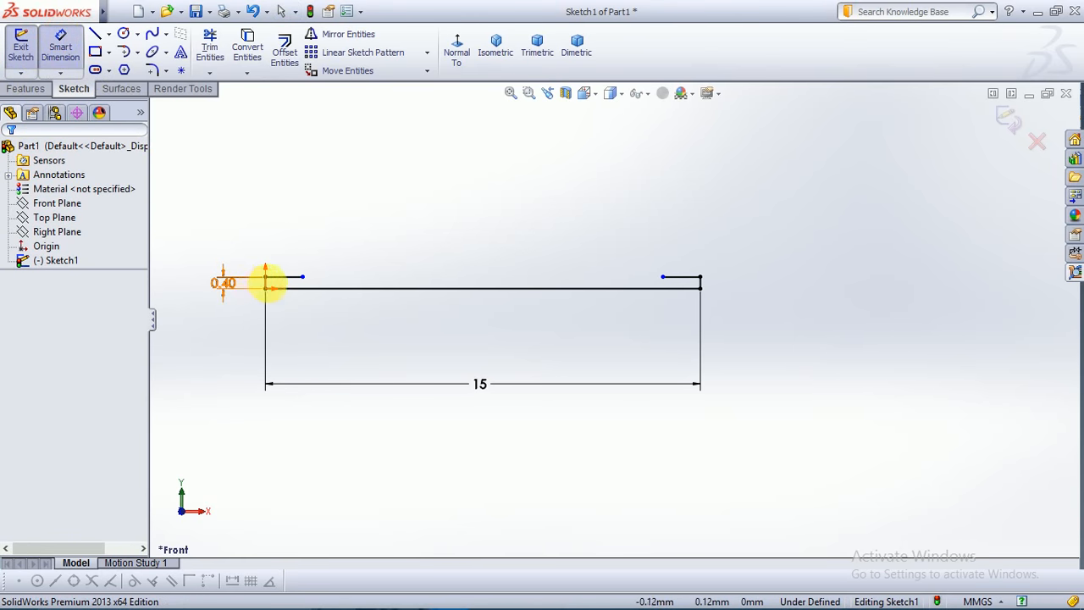
{"action": "left_click", "coordinate": [288, 282]}
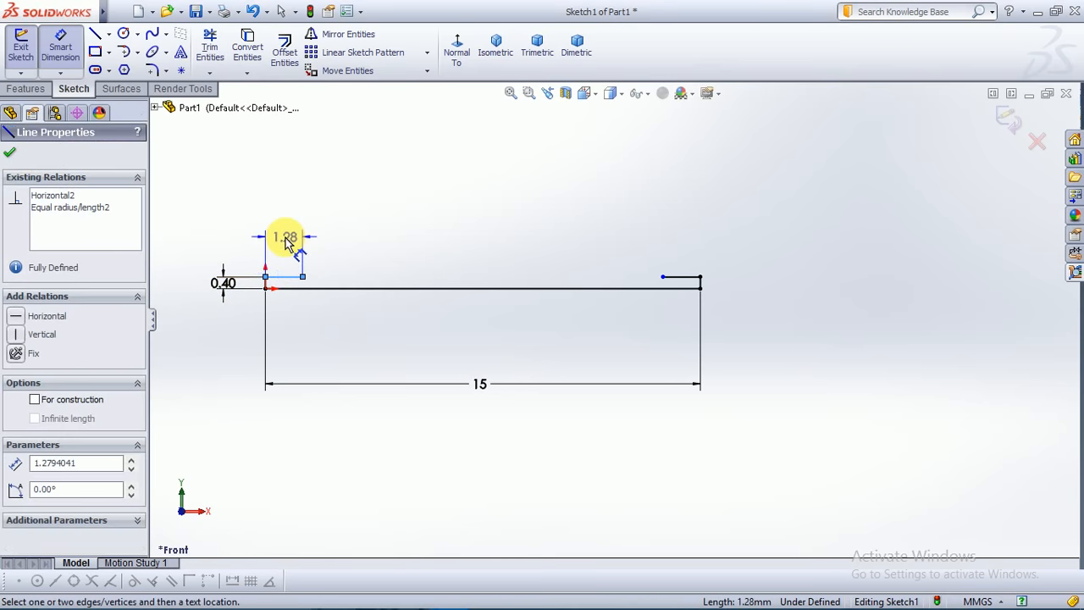
{"action": "left_click", "coordinate": [285, 240]}
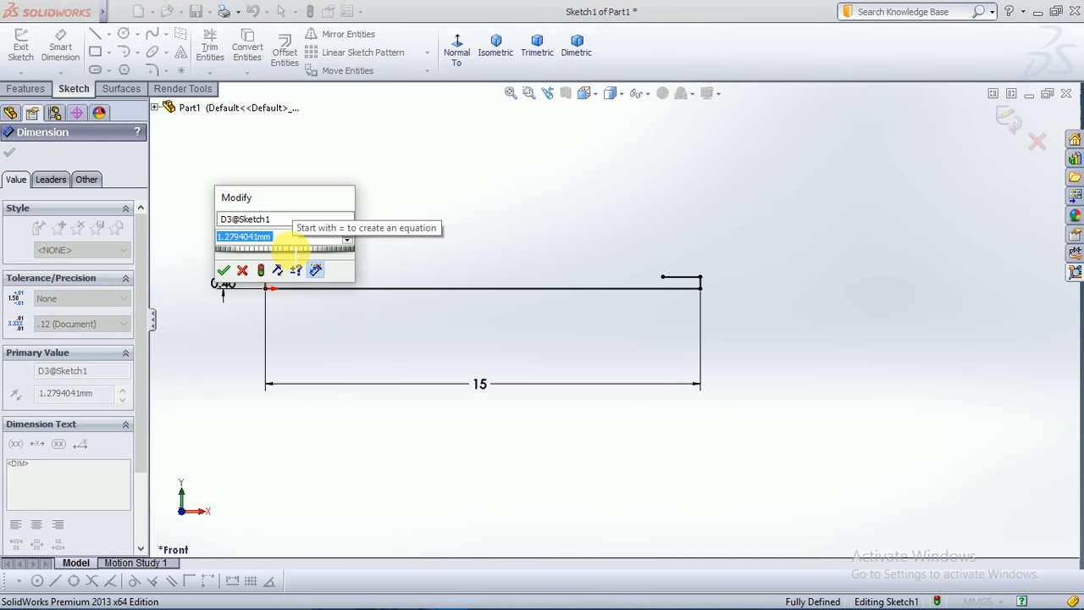
{"action": "type", "text": "1.5"}
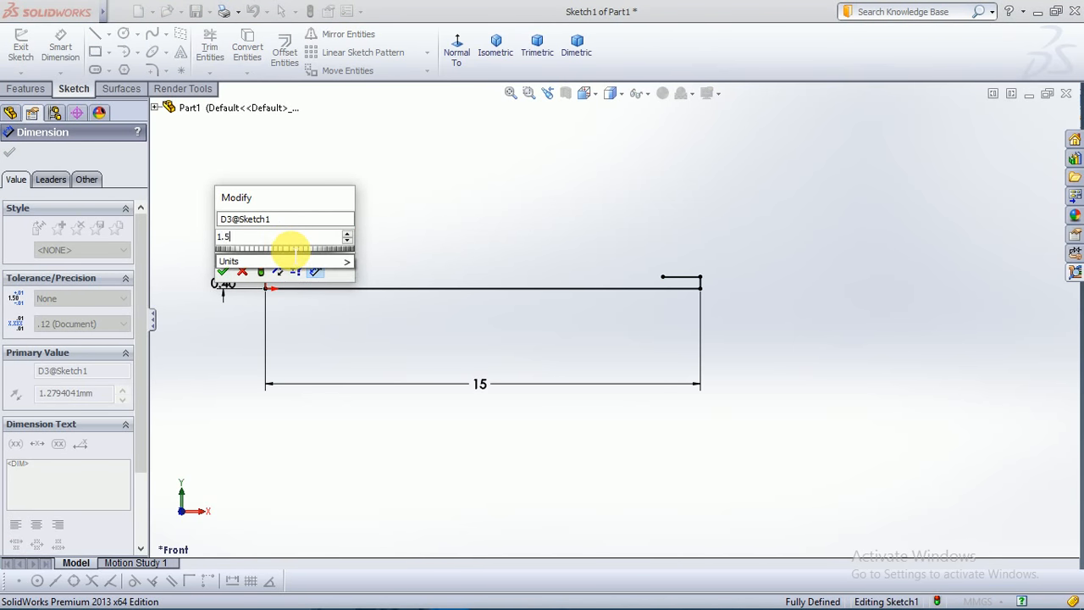
{"action": "key", "text": "Return"}
{"action": "left_click", "coordinate": [520, 211]}
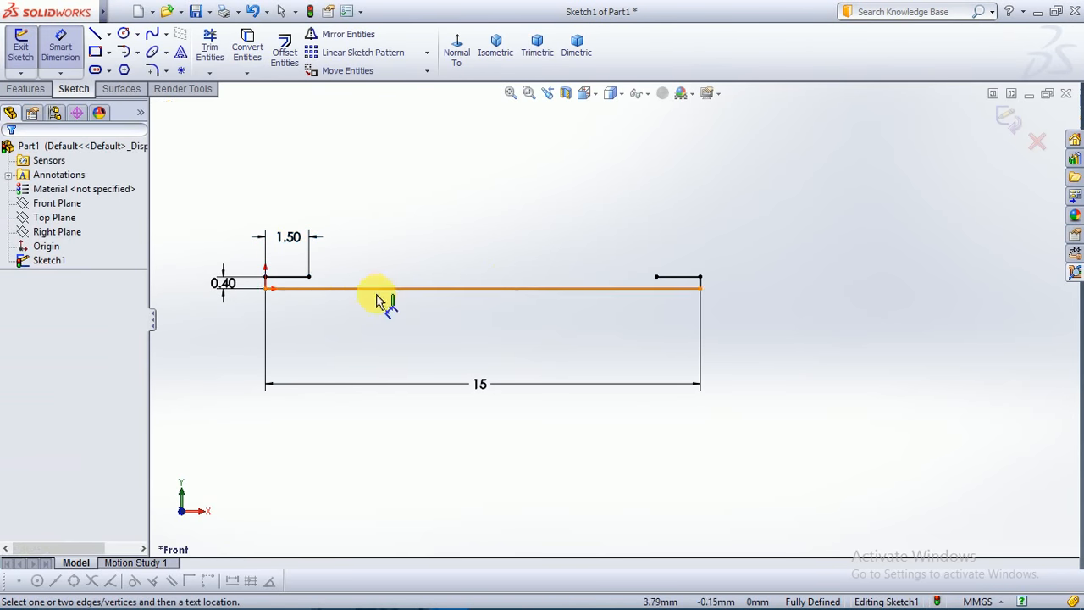
{"action": "left_click", "coordinate": [668, 281]}
{"action": "key", "text": "Escape"}
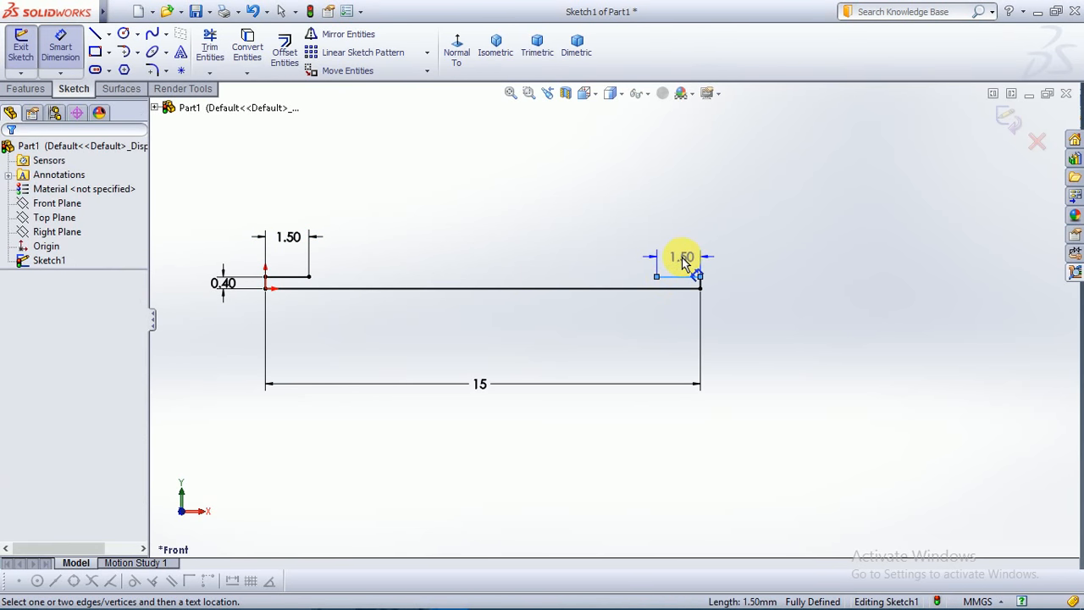
- Sketch a circle of about 1.58 mm radius centred on the midpoint of the base line
{"action": "scroll", "coordinate": [525, 288], "scroll_direction": "up", "scroll_amount": 3}
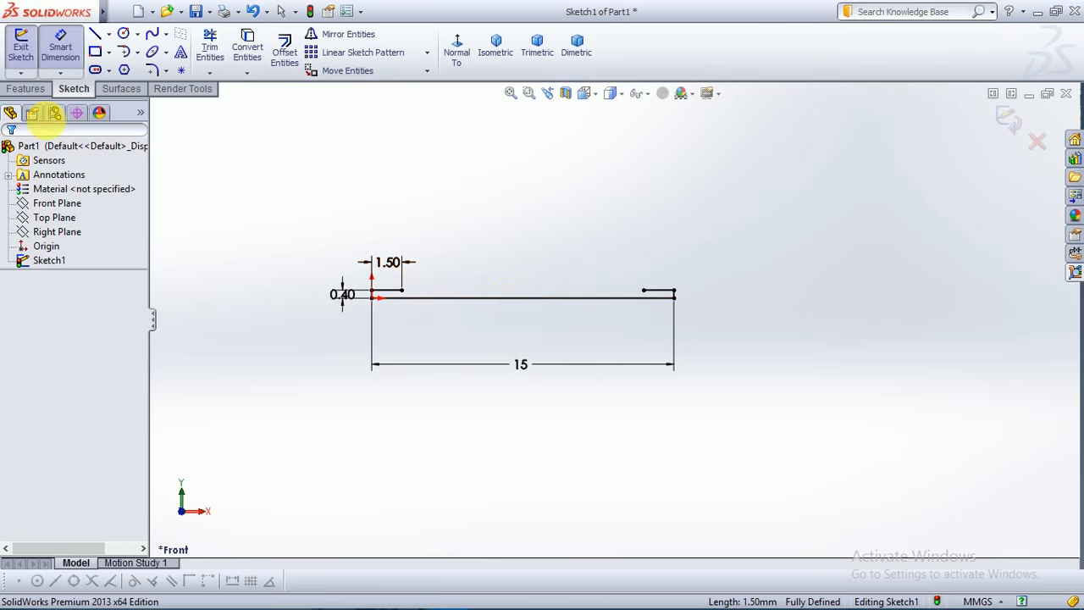
{"action": "left_click", "coordinate": [136, 33]}
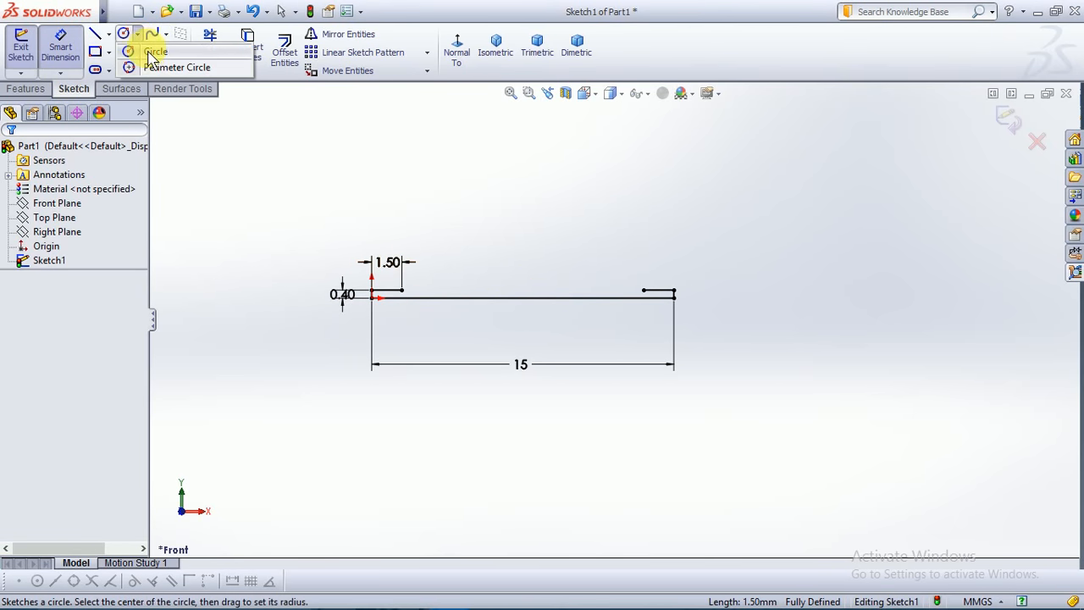
{"action": "left_click", "coordinate": [152, 48]}
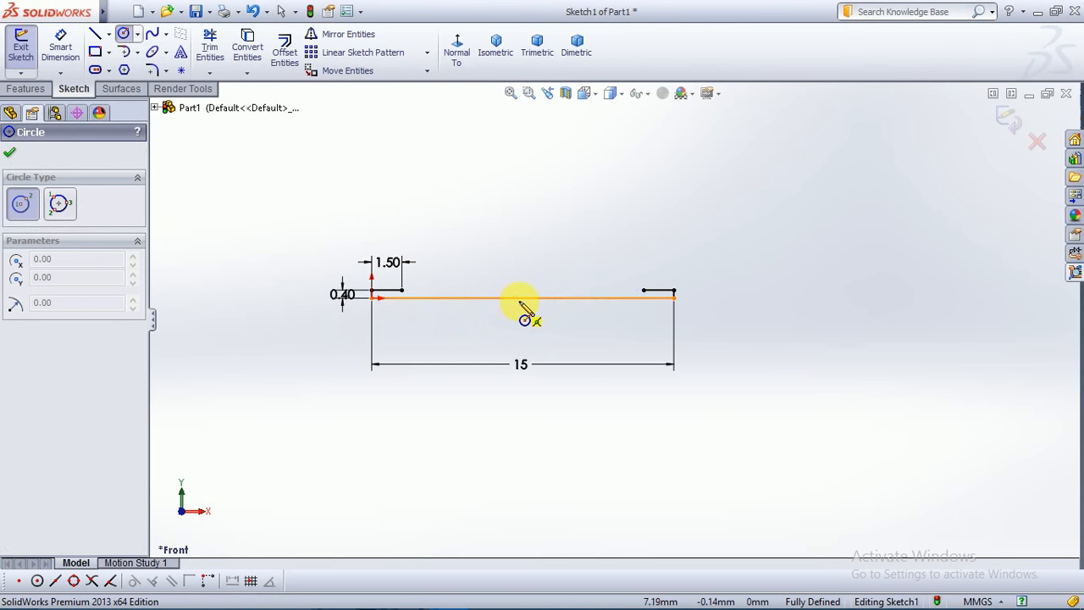
{"action": "left_click", "coordinate": [522, 298]}
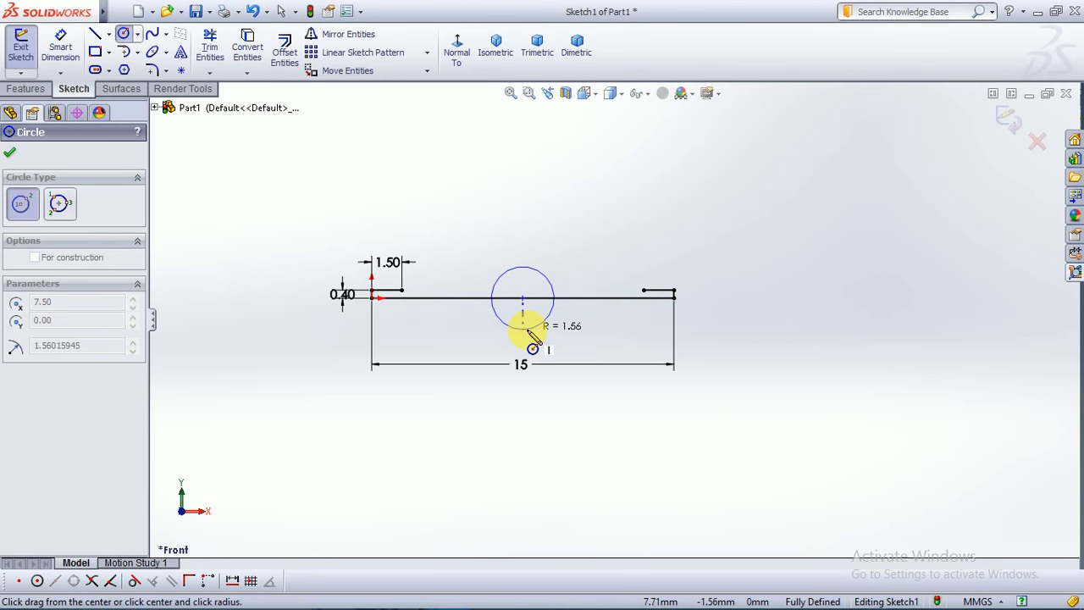
{"action": "left_click", "coordinate": [526, 330]}
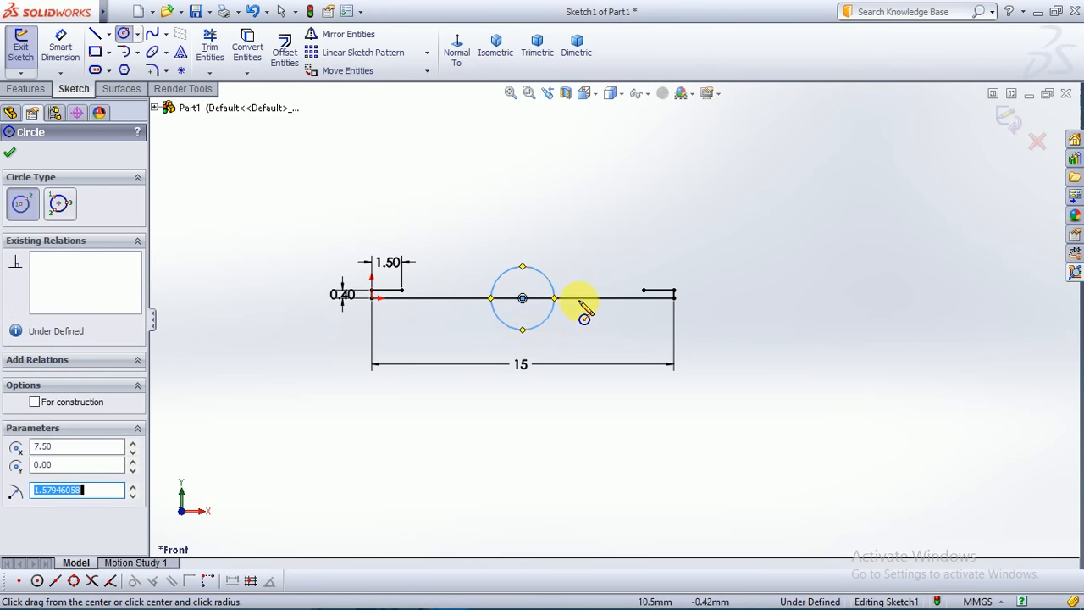
{"action": "key", "text": "Escape"}
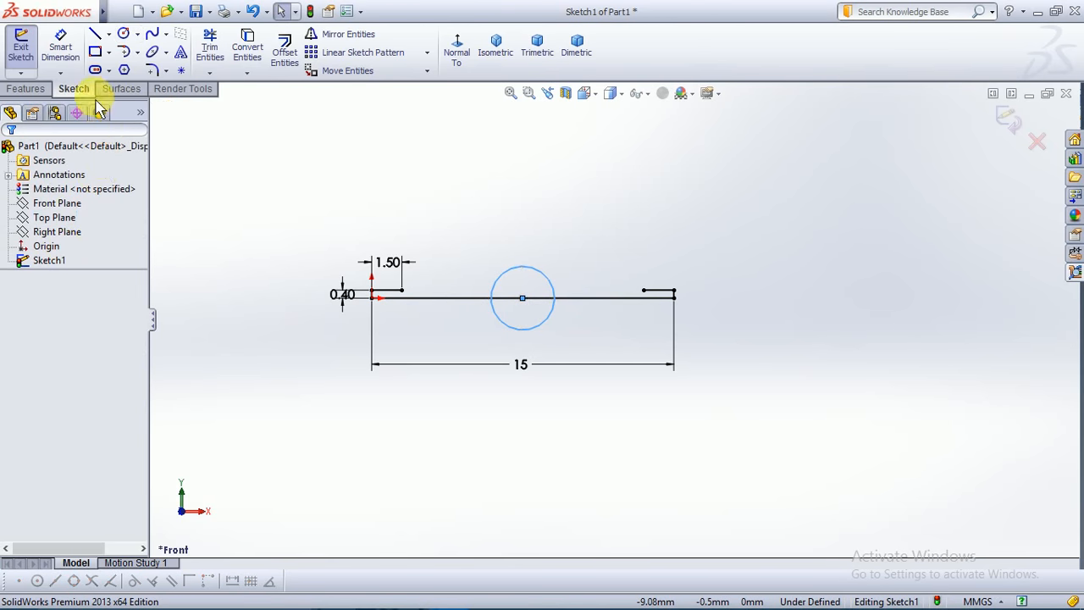
- Trim away the circle's lower half and the base line segment inside it, leaving an upper semicircle
{"action": "left_click", "coordinate": [209, 49]}
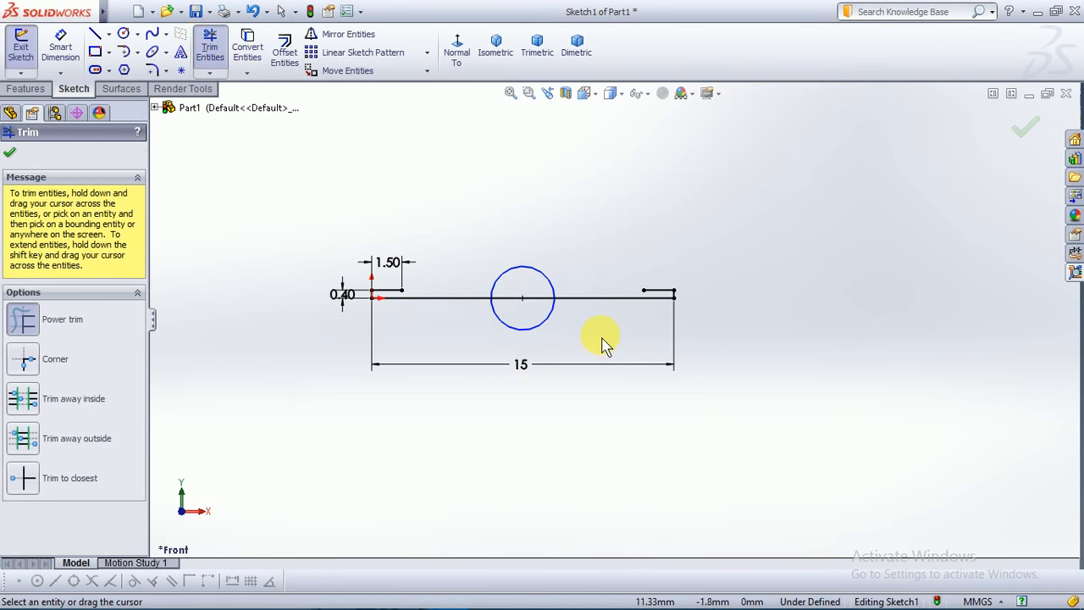
{"action": "left_click_drag", "start_coordinate": [531, 323], "coordinate": [531, 297]}
{"action": "key", "text": "Escape"}
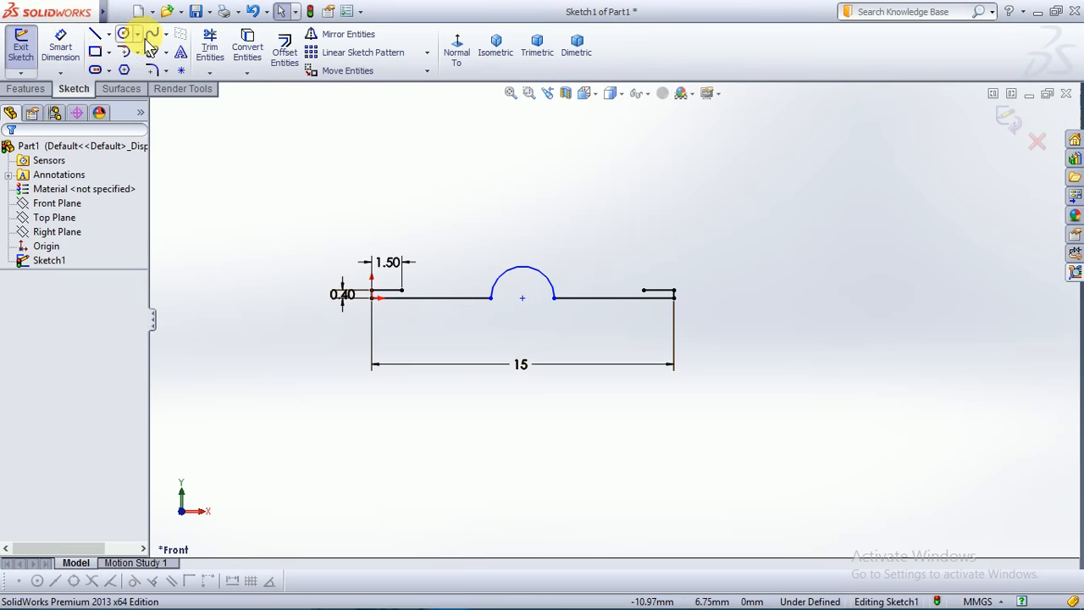
{"action": "left_click", "coordinate": [124, 35]}
{"action": "key", "text": "Escape"}
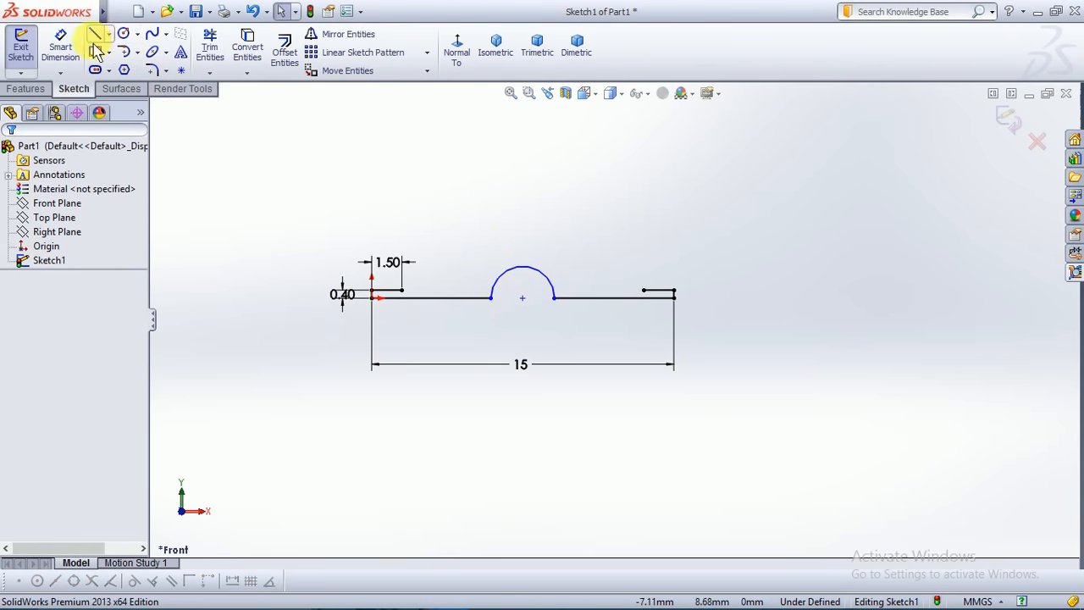
- Dimension the radius of the central semicircular arc at 1.5 mm
{"action": "left_click", "coordinate": [61, 46]}
{"action": "left_click", "coordinate": [547, 287]}
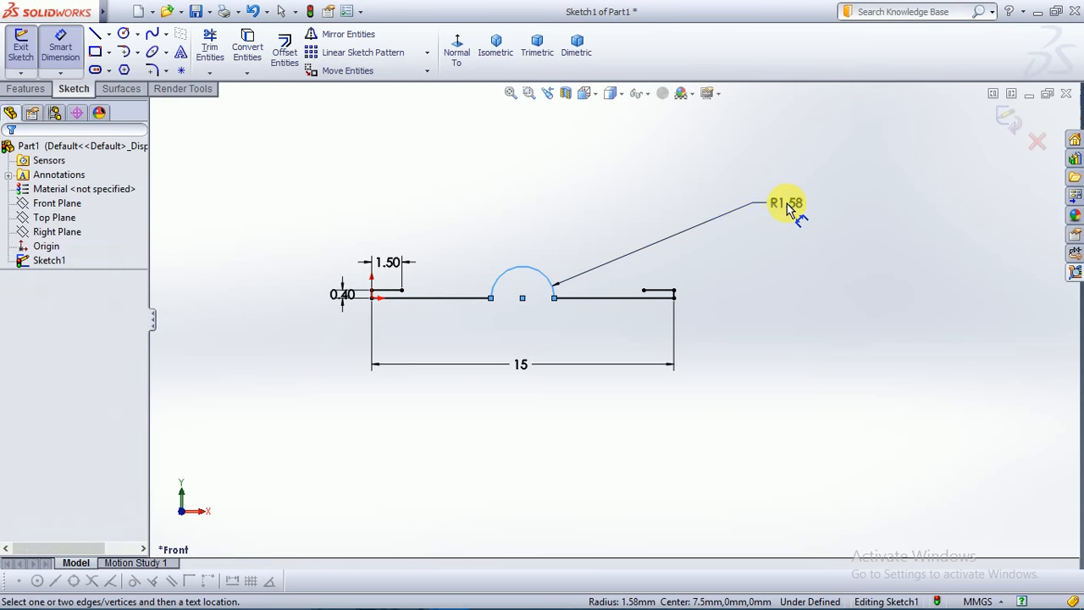
{"action": "left_click", "coordinate": [787, 207]}
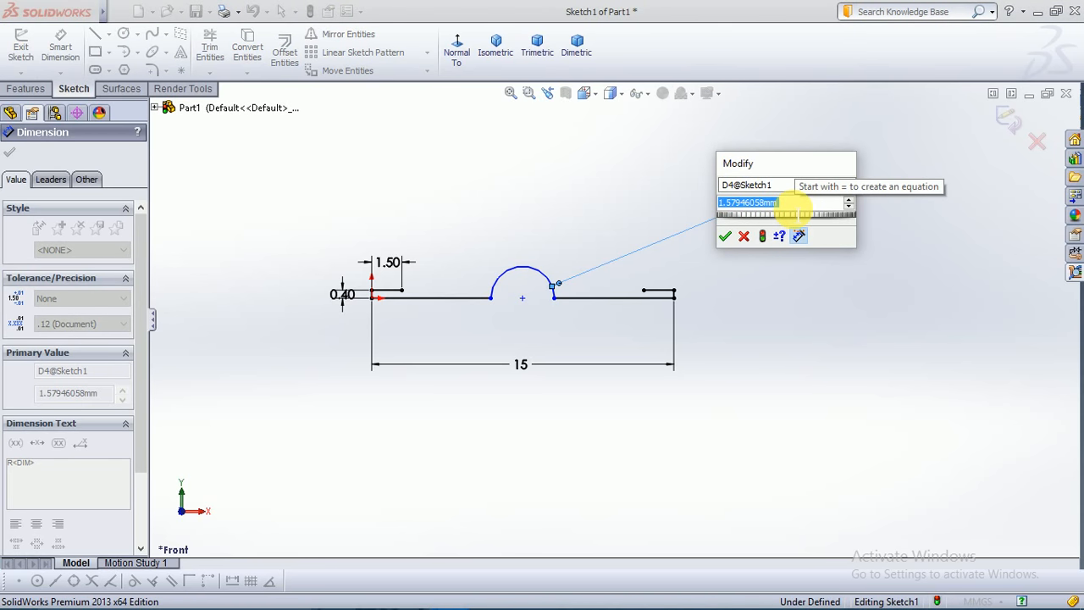
{"action": "type", "text": "1.5"}
{"action": "key", "text": "Return"}
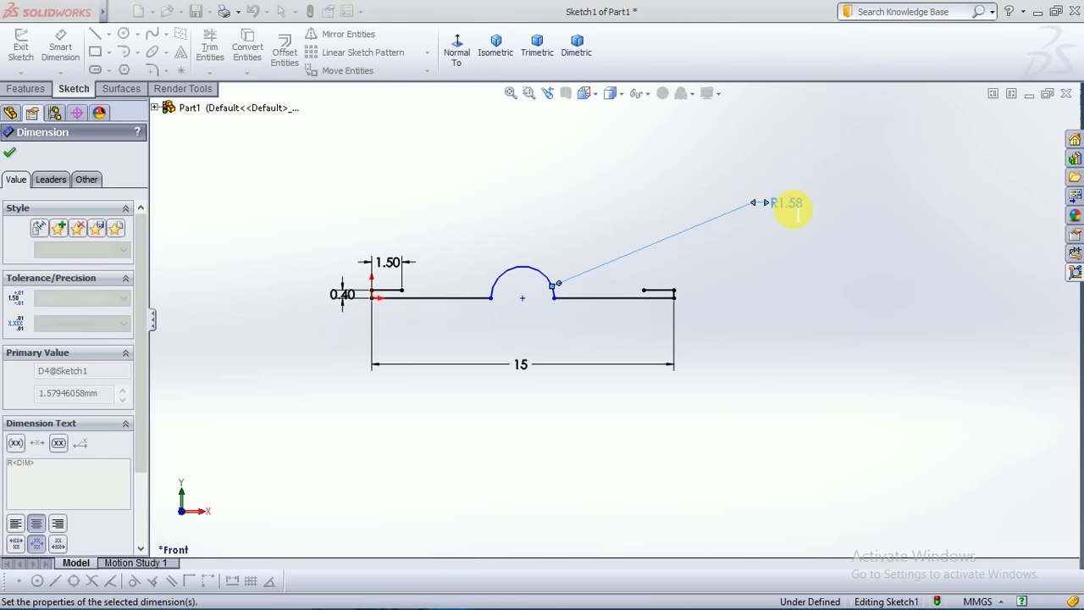
{"action": "left_click", "coordinate": [818, 339]}
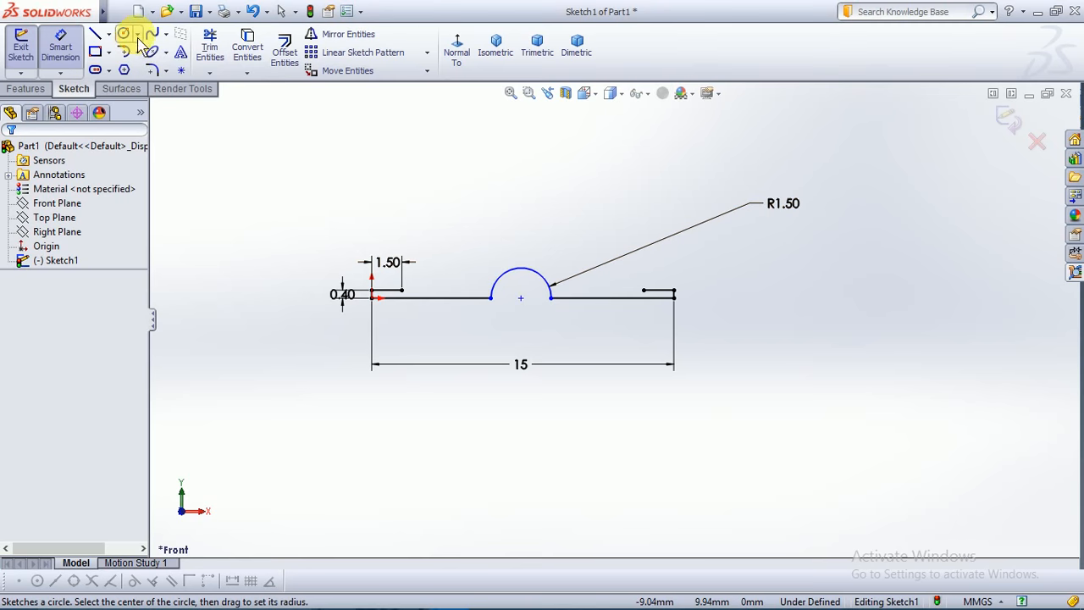
- Sketch two circles concentric with the small arc, one of about 5.05 mm radius and one reaching the right short line's inner end
{"action": "left_click", "coordinate": [127, 34]}
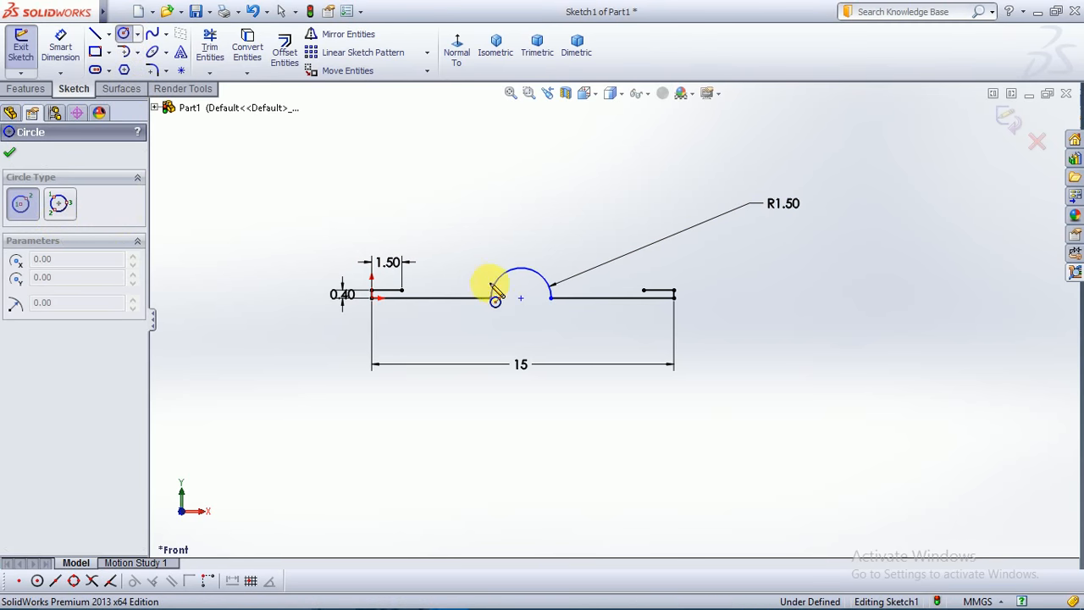
{"action": "left_click", "coordinate": [521, 298]}
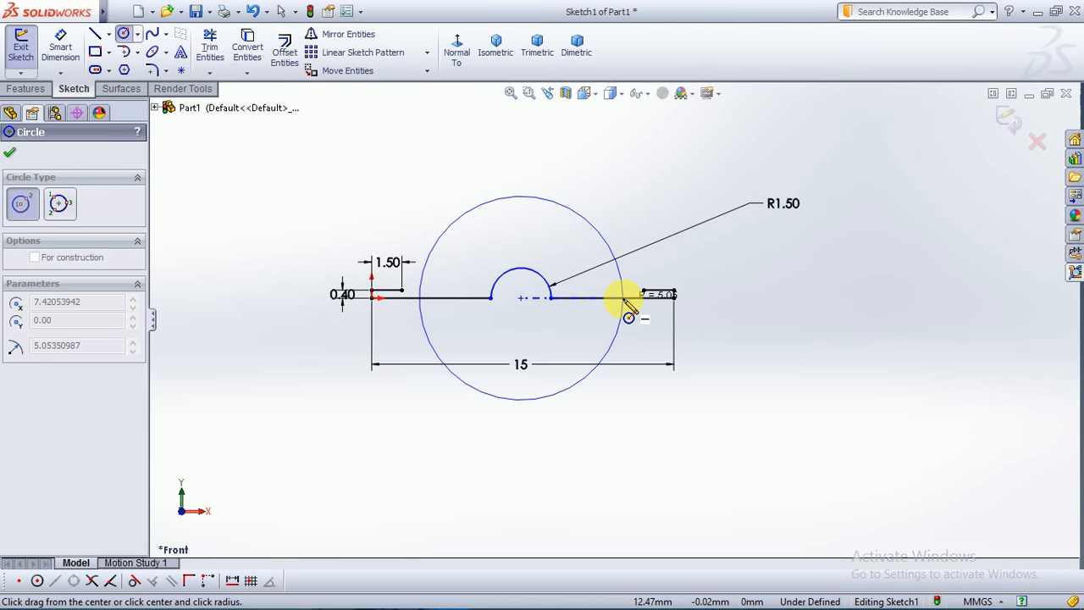
{"action": "left_click", "coordinate": [626, 303]}
{"action": "left_click", "coordinate": [521, 297]}
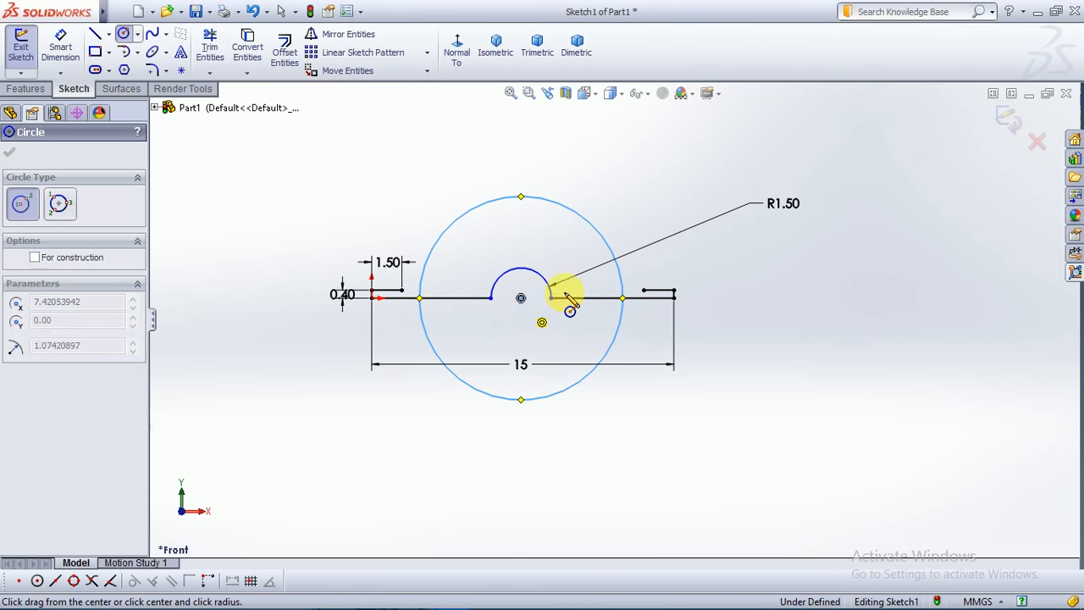
{"action": "left_click", "coordinate": [644, 292]}
{"action": "key", "text": "Escape"}
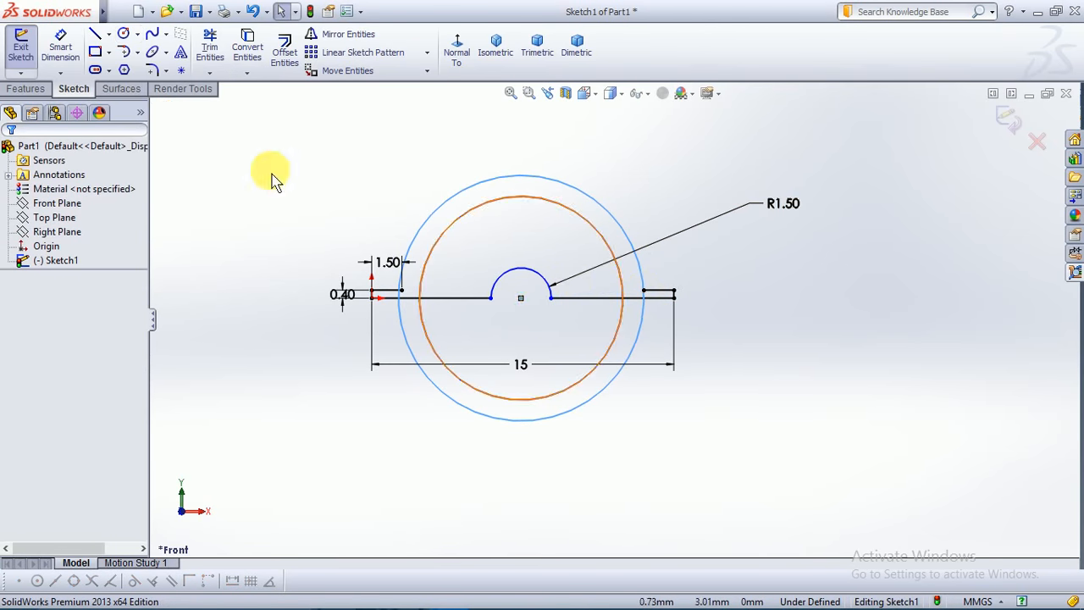
- Trim away the lower halves of both large concentric circles below the base line
{"action": "left_click", "coordinate": [210, 47]}
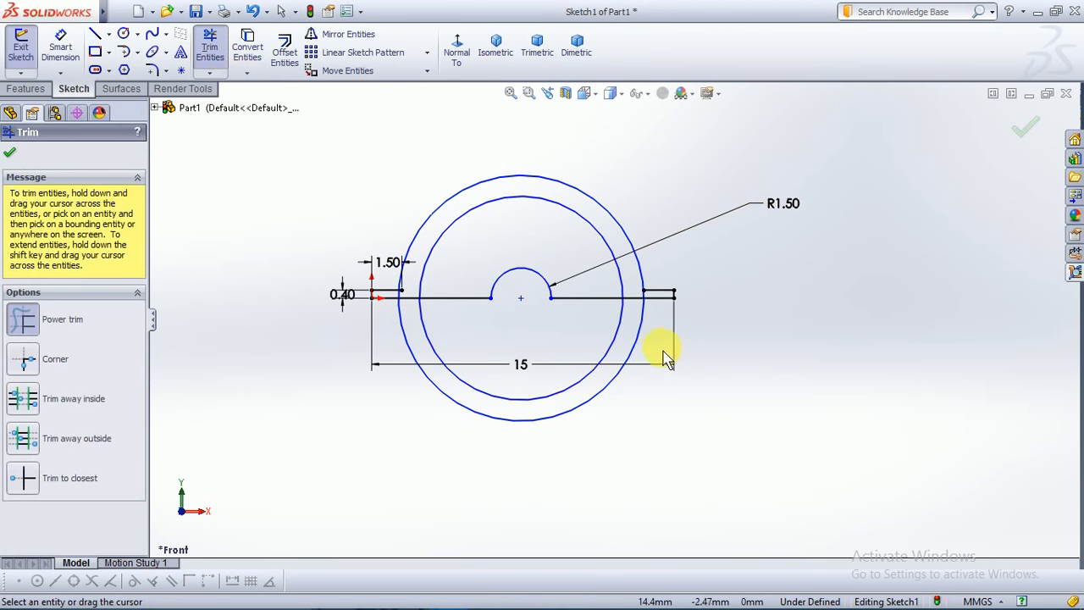
{"action": "left_click_drag", "start_coordinate": [661, 347], "coordinate": [552, 339]}
{"action": "scroll", "coordinate": [496, 331], "scroll_direction": "down", "scroll_amount": 6}
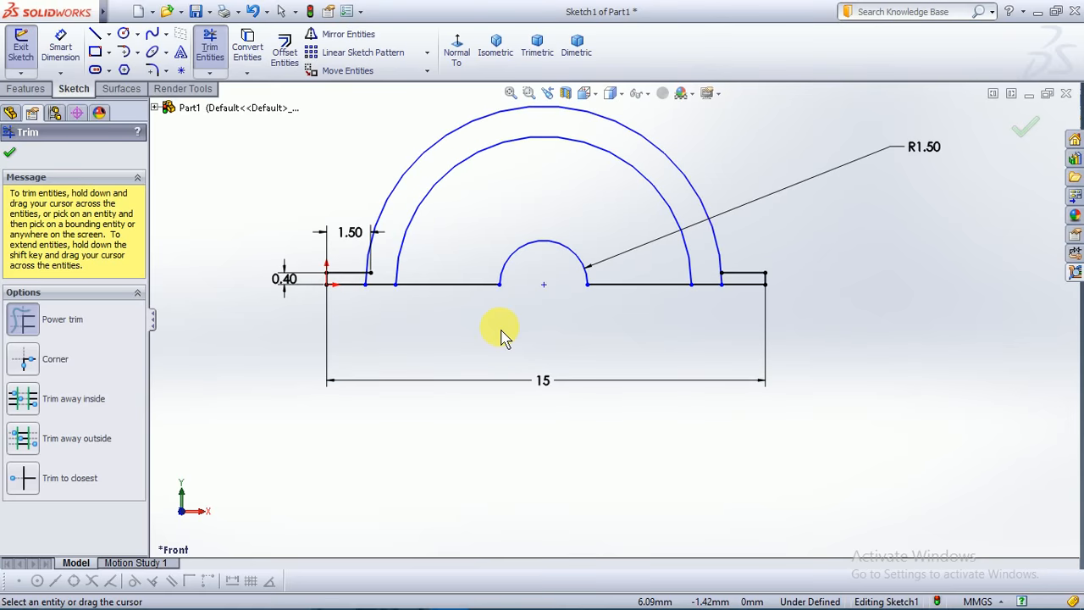
{"action": "scroll", "coordinate": [240, 218], "scroll_direction": "up", "scroll_amount": 2}
{"action": "scroll", "coordinate": [249, 223], "scroll_direction": "down", "scroll_amount": 4}
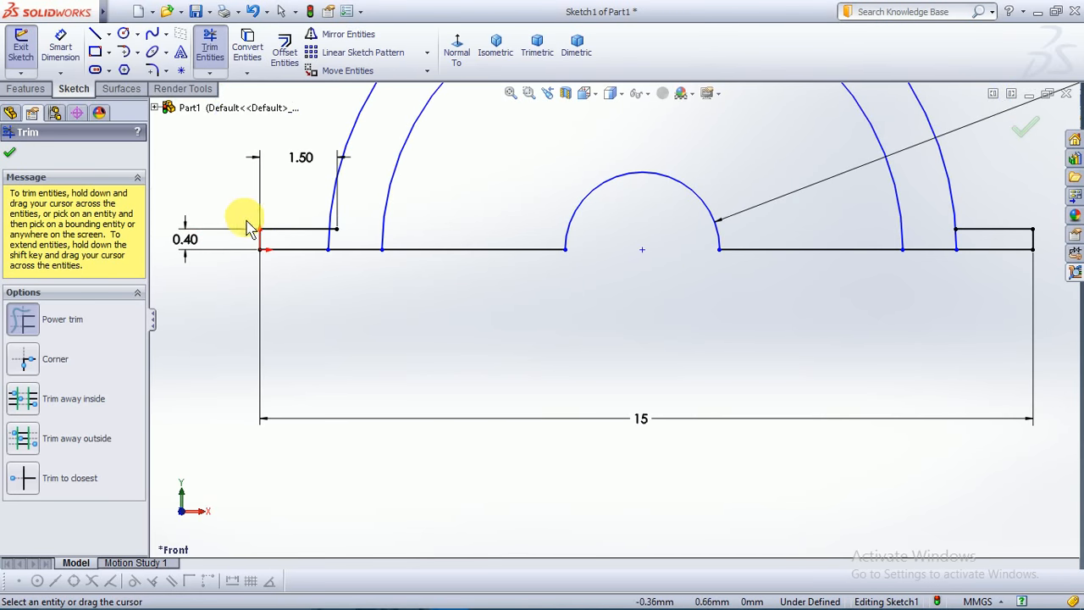
{"action": "scroll", "coordinate": [390, 252], "scroll_direction": "up", "scroll_amount": 5}
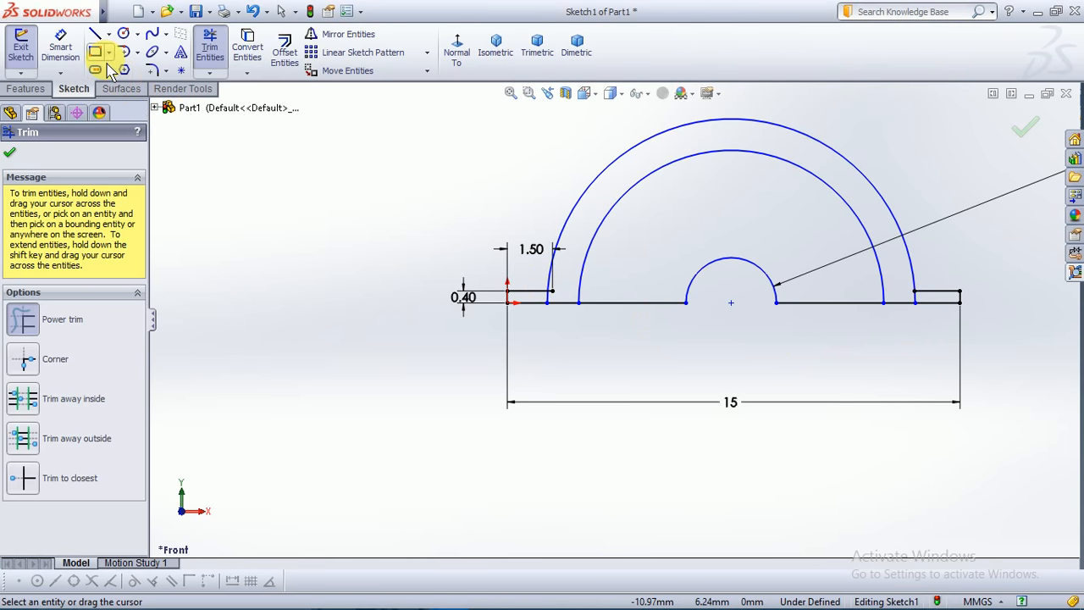
{"action": "key", "text": "Escape"}
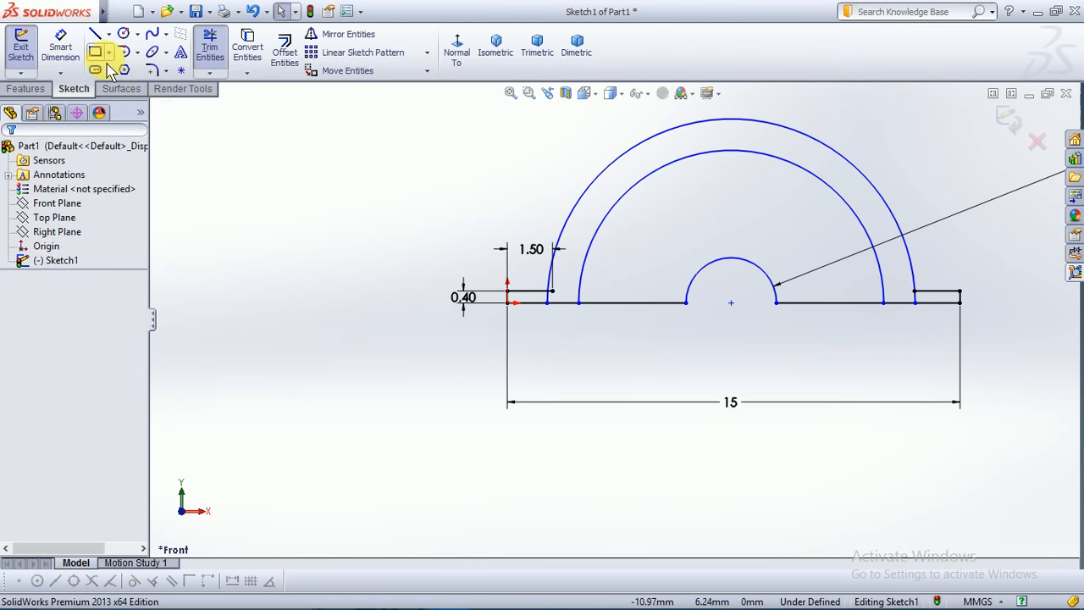
- Dimension the radius of the inner of the two large concentric arcs at 4.83 mm
{"action": "left_click", "coordinate": [61, 48]}
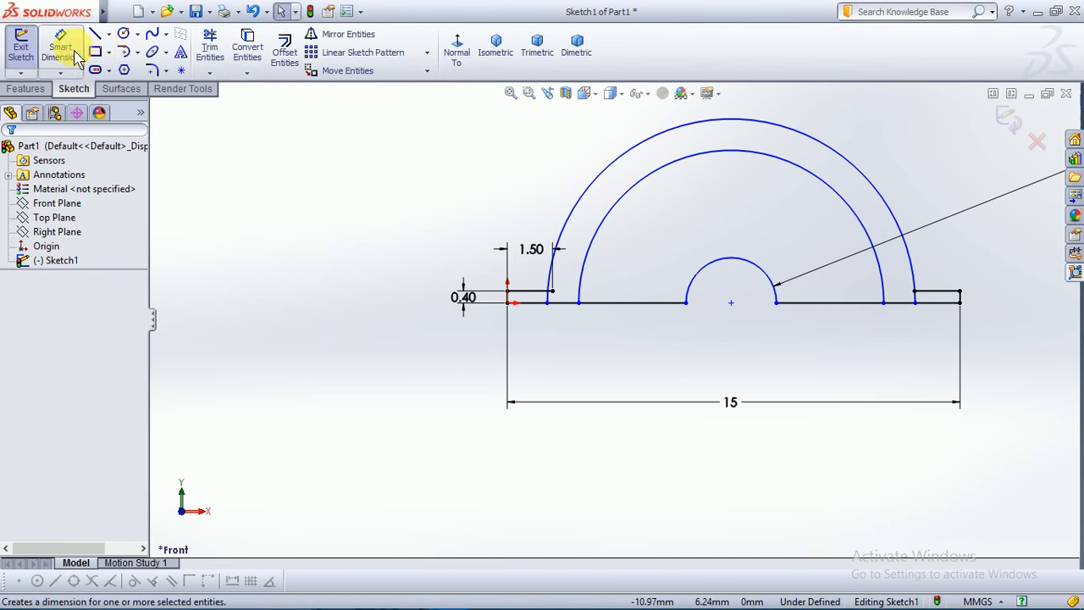
{"action": "left_click", "coordinate": [868, 233]}
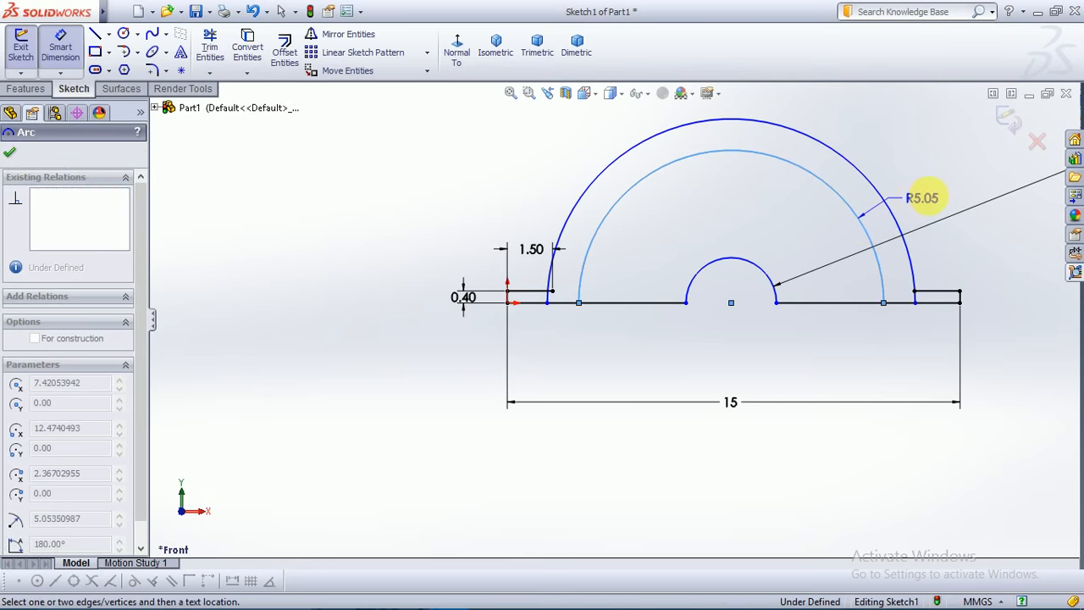
{"action": "left_click", "coordinate": [974, 172]}
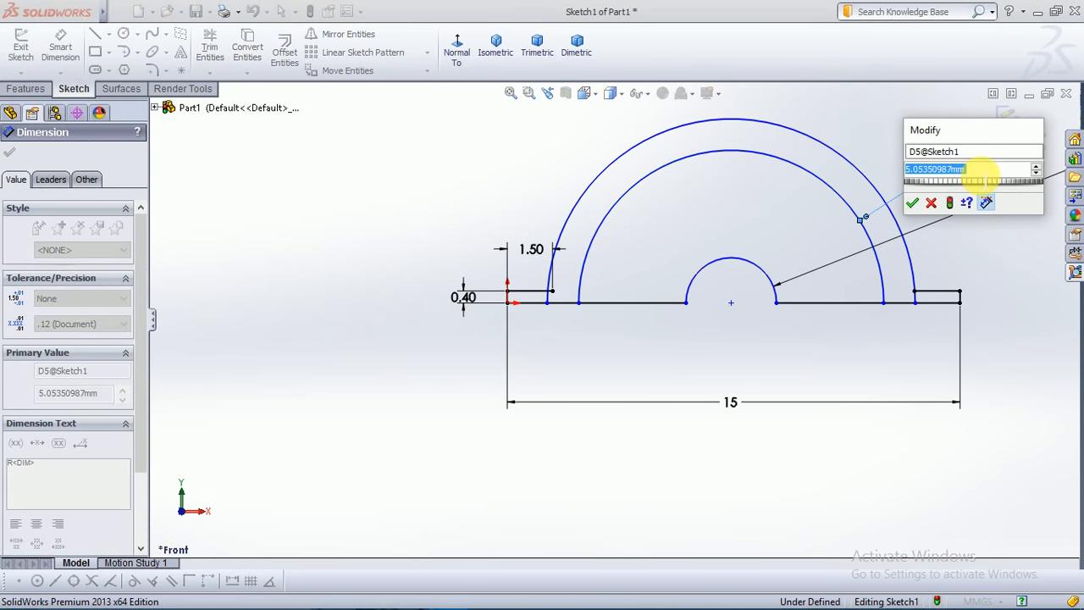
{"action": "type", "text": "4.83"}
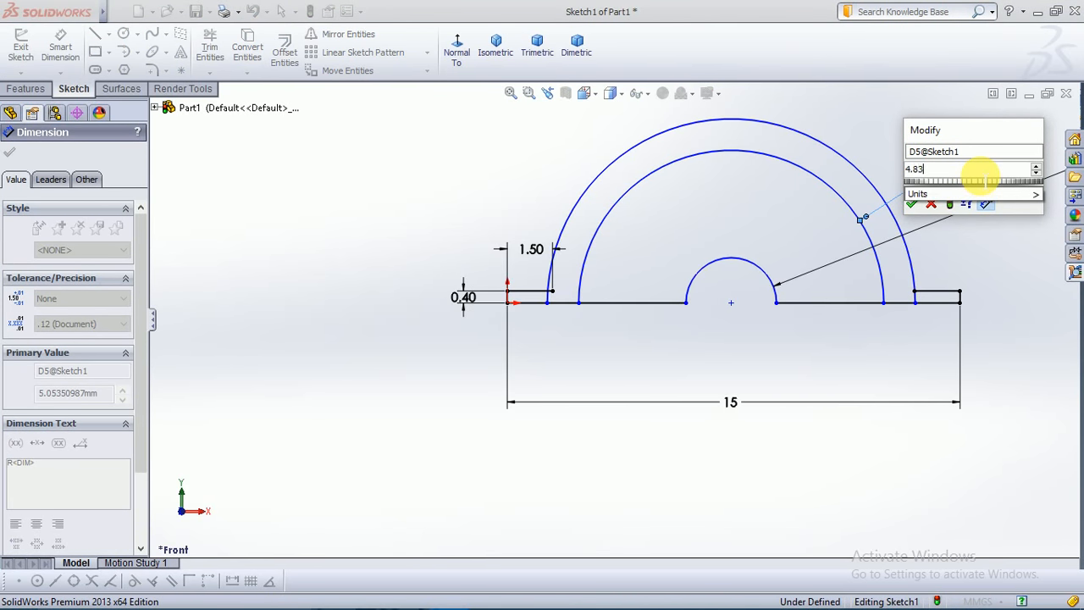
{"action": "key", "text": "Return"}
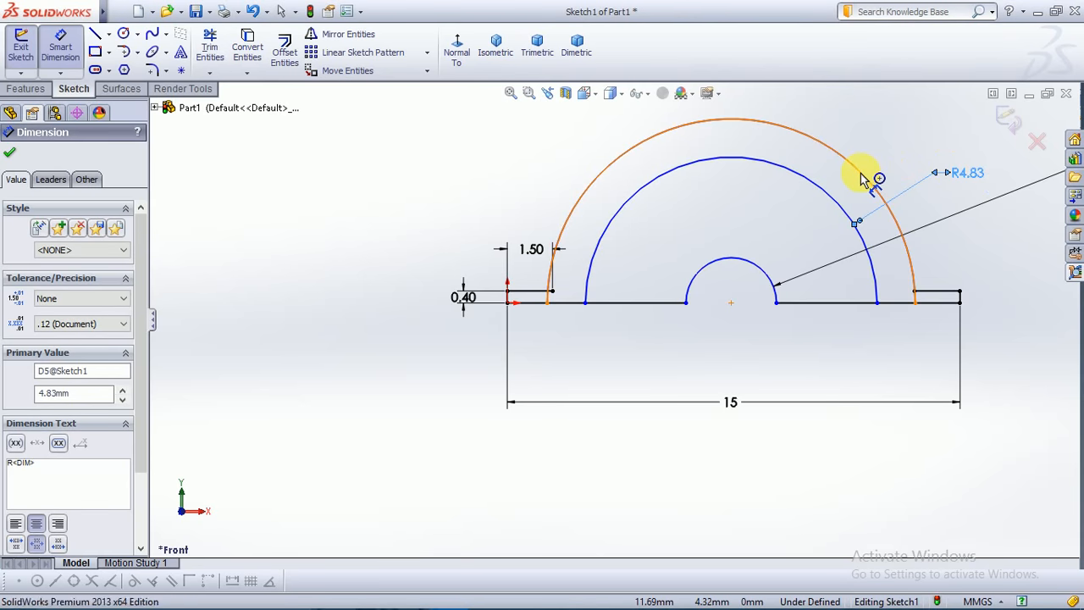
- Dimension the radius of the outermost concentric arc at 6.01 mm
{"action": "left_click", "coordinate": [866, 170]}
{"action": "left_click", "coordinate": [903, 158]}
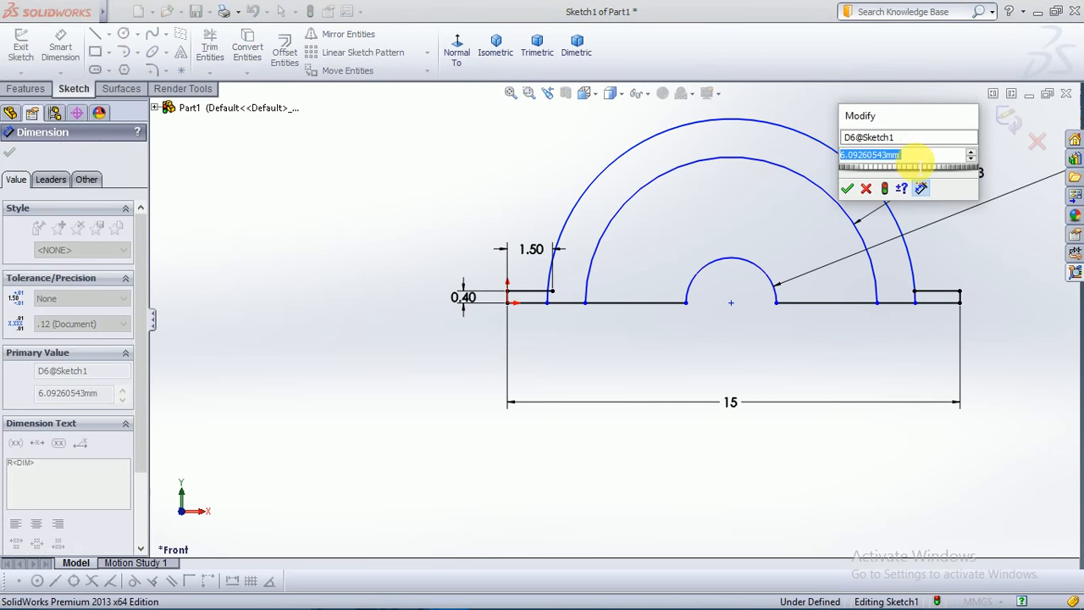
{"action": "type", "text": "6.01"}
{"action": "key", "text": "Return"}
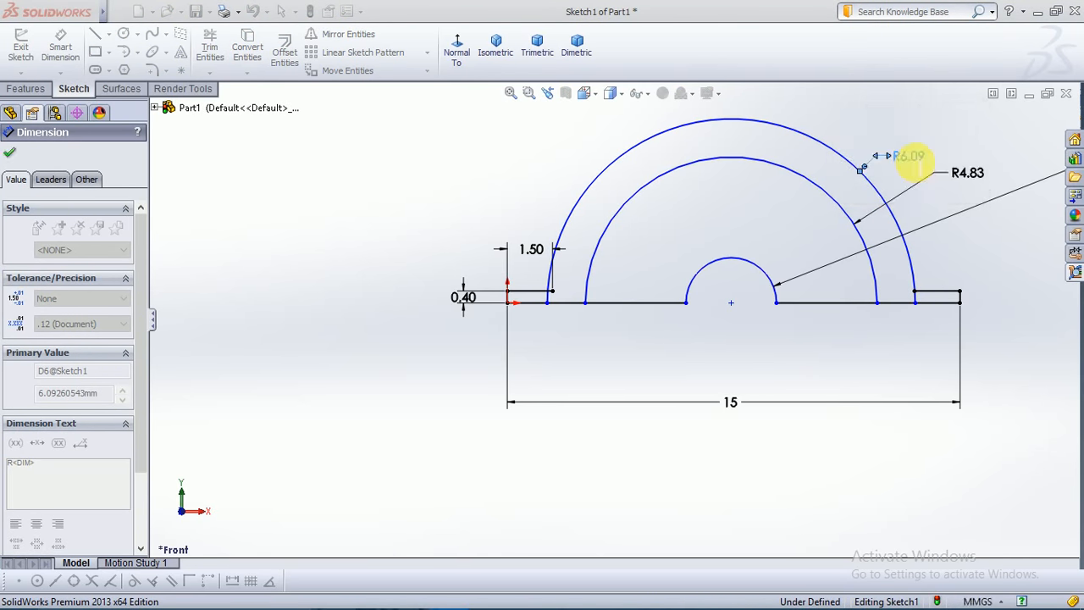
{"action": "left_click", "coordinate": [875, 116]}
- Try to trim the outermost arc's short piece between the base line and the left step line, and undo the trim
{"action": "scroll", "coordinate": [576, 285], "scroll_direction": "down", "scroll_amount": 6}
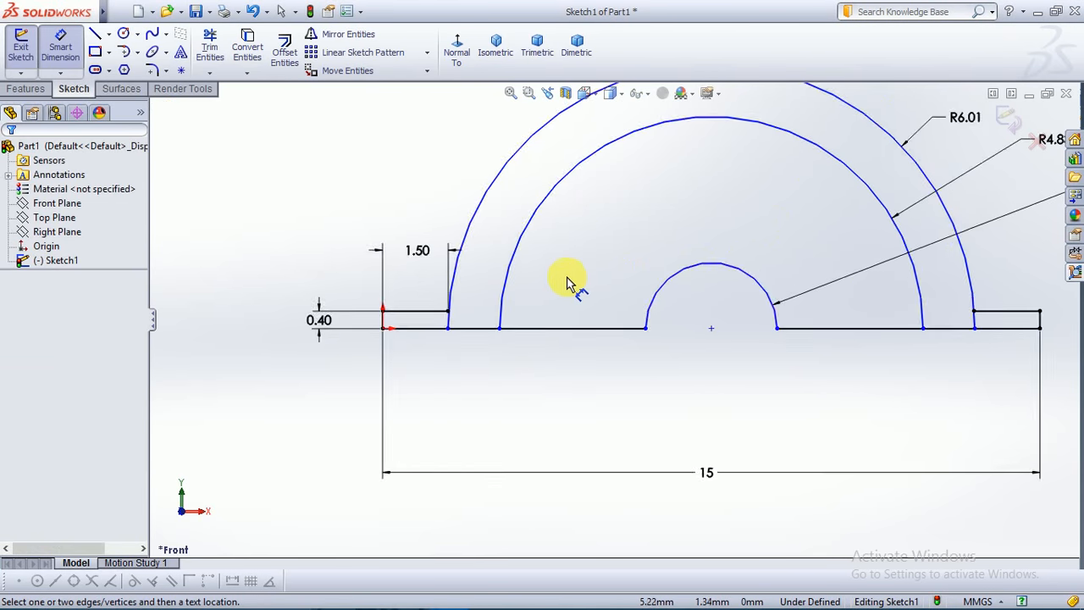
{"action": "scroll", "coordinate": [227, 402], "scroll_direction": "up", "scroll_amount": 1}
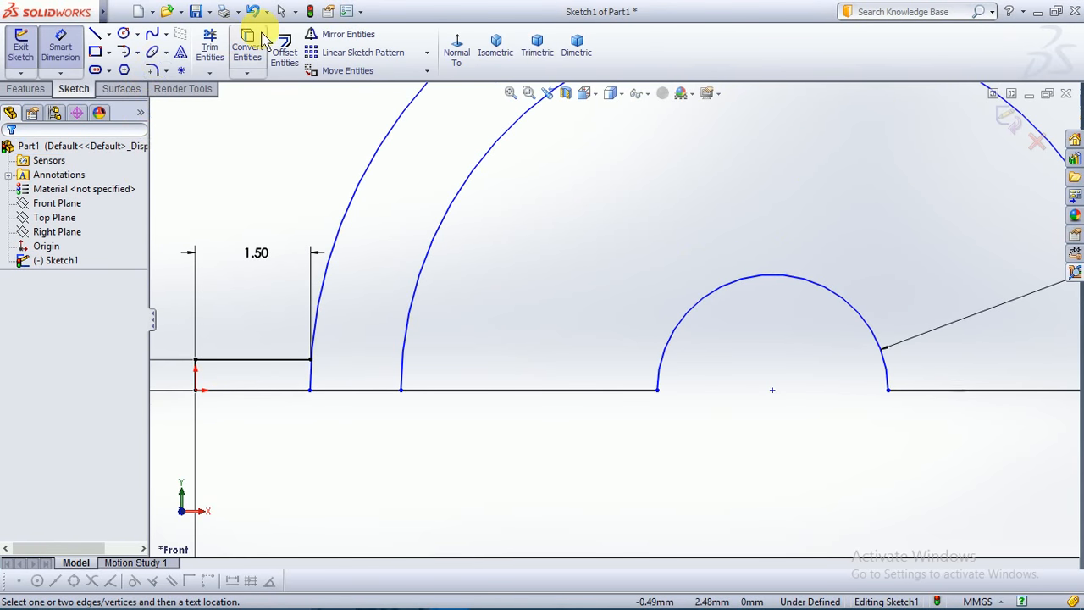
{"action": "left_click", "coordinate": [222, 44]}
{"action": "left_click_drag", "start_coordinate": [332, 387], "coordinate": [309, 382]}
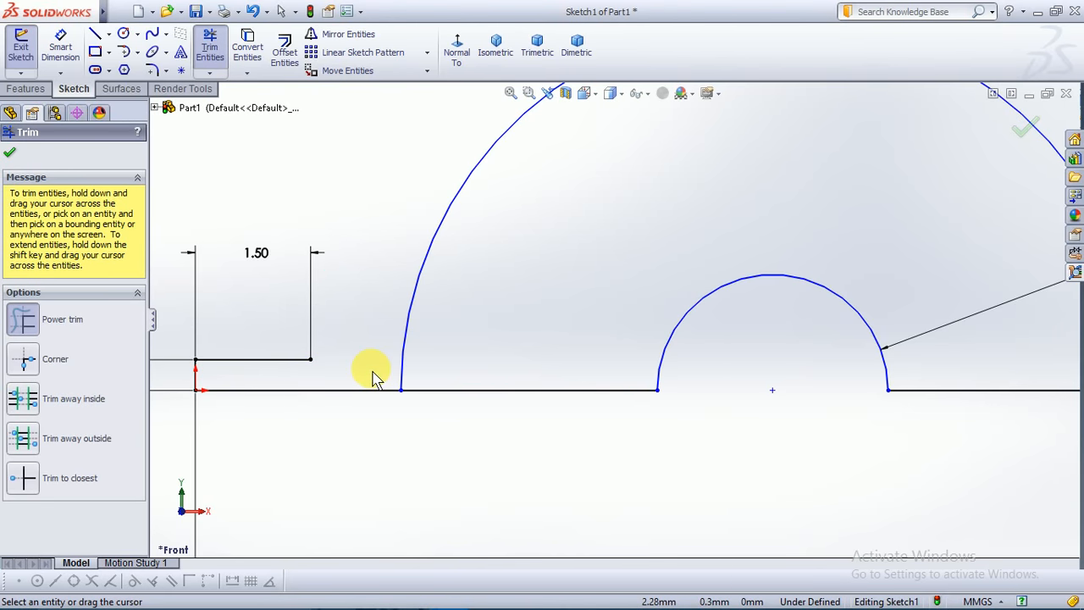
{"action": "key", "text": "Escape"}
{"action": "key", "text": "ctrl+z"}
- Examine closely how the outermost arc meets the inner ends of the left and right step lines
{"action": "scroll", "coordinate": [382, 353], "scroll_direction": "down", "scroll_amount": 7}
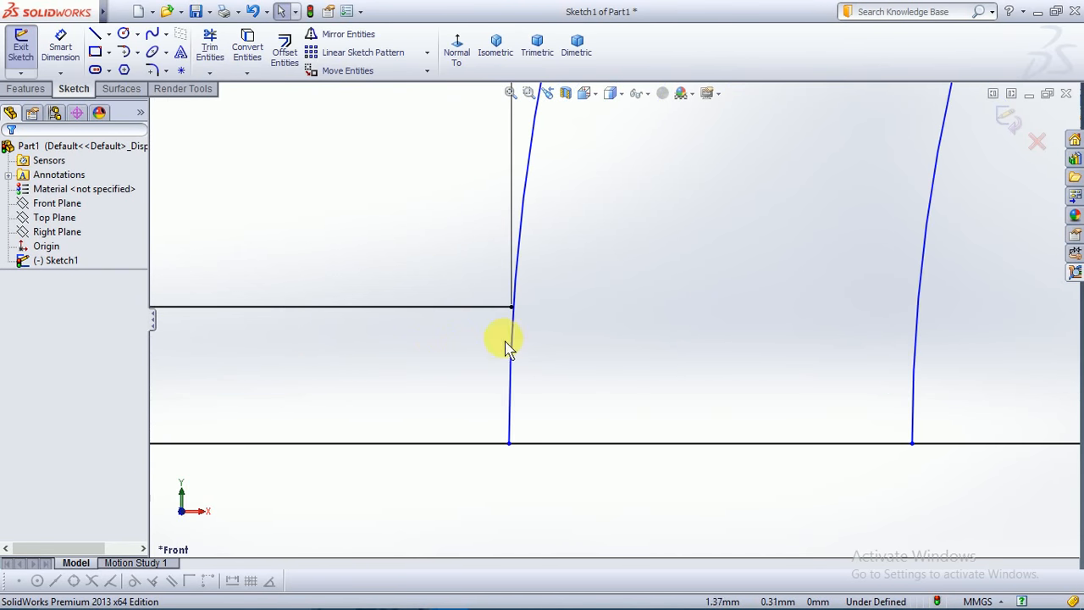
{"action": "scroll", "coordinate": [507, 347], "scroll_direction": "down", "scroll_amount": 4}
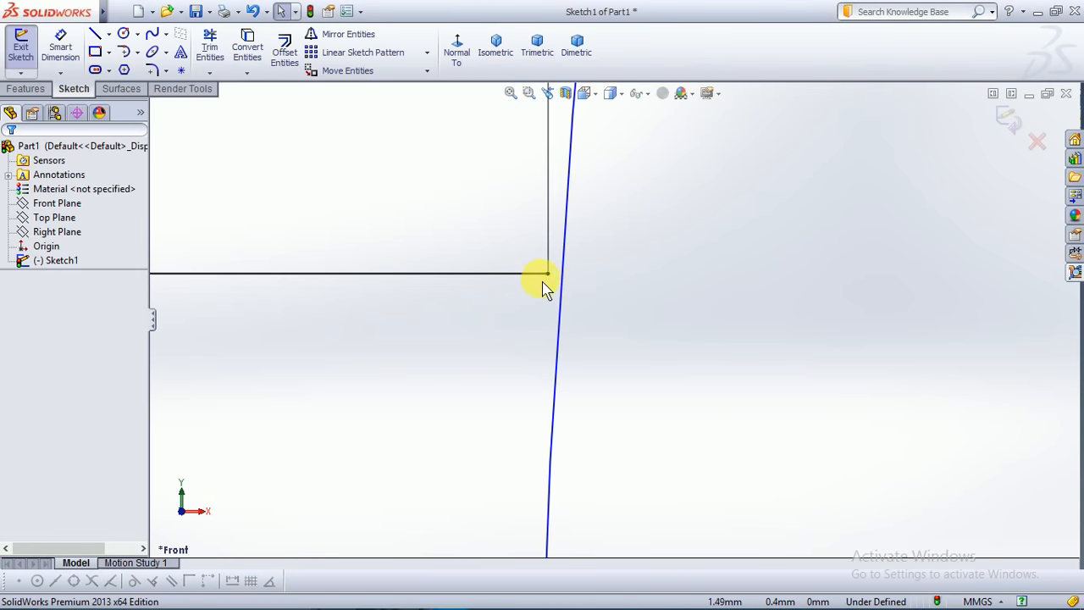
{"action": "scroll", "coordinate": [551, 278], "scroll_direction": "up", "scroll_amount": 5}
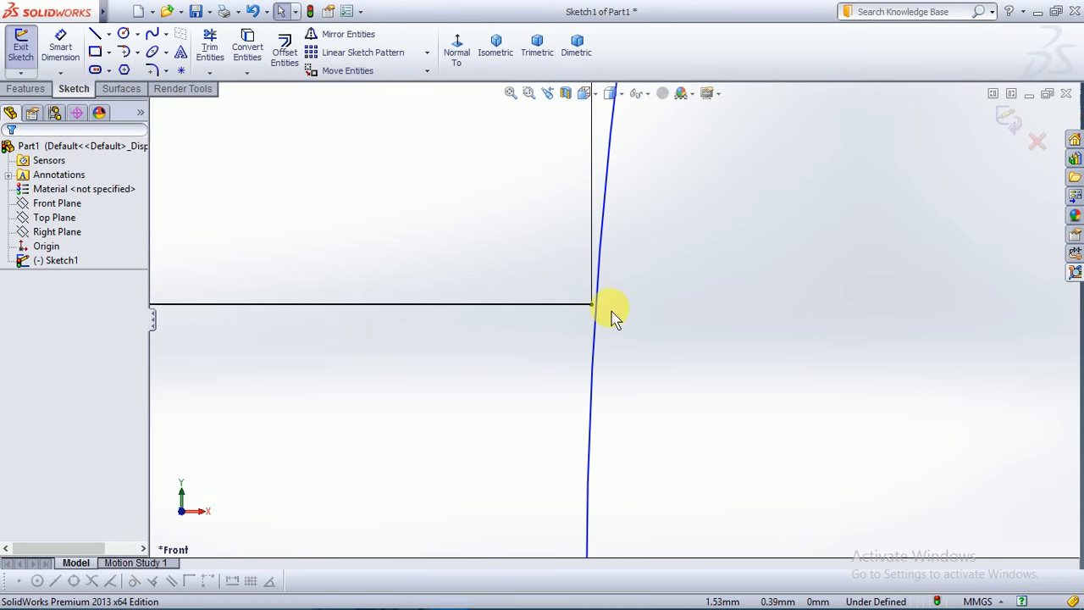
{"action": "scroll", "coordinate": [641, 351], "scroll_direction": "up", "scroll_amount": 5}
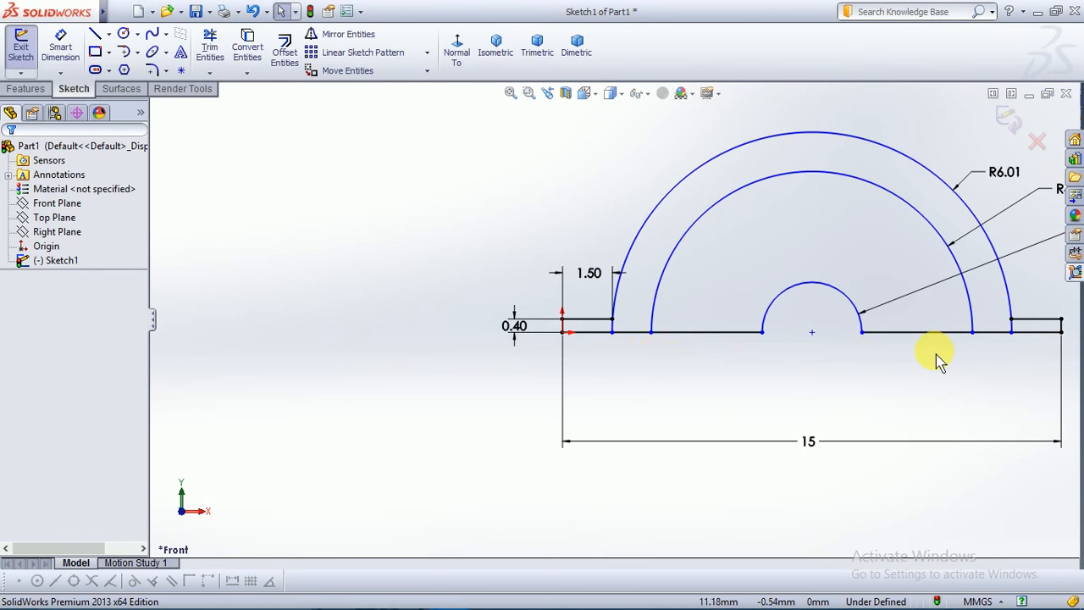
{"action": "scroll", "coordinate": [936, 354], "scroll_direction": "up", "scroll_amount": 2}
{"action": "scroll", "coordinate": [932, 345], "scroll_direction": "down", "scroll_amount": 1}
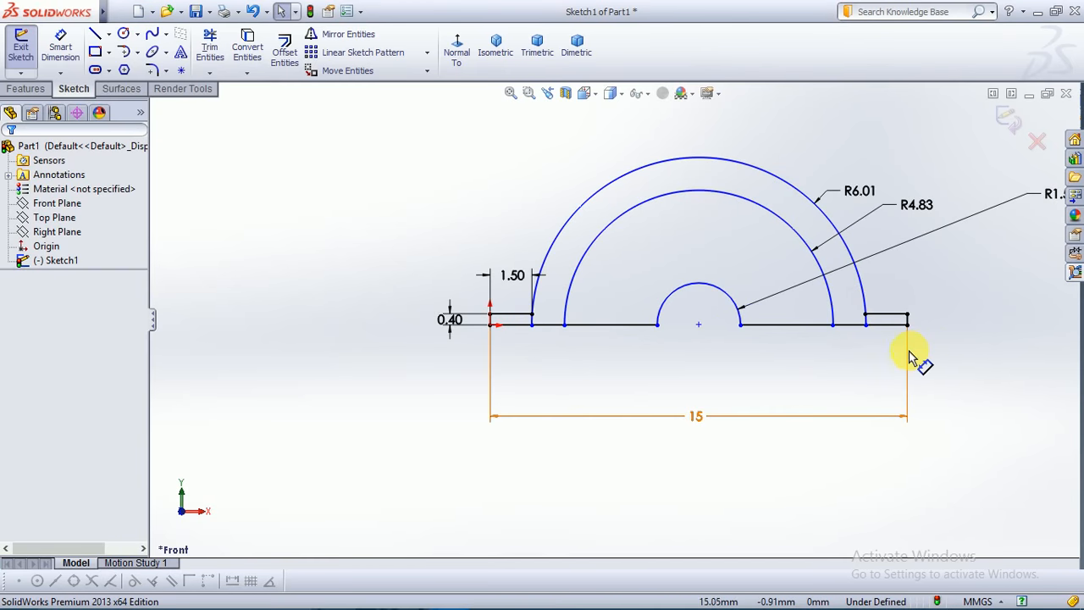
{"action": "scroll", "coordinate": [884, 359], "scroll_direction": "down", "scroll_amount": 2}
{"action": "scroll", "coordinate": [810, 359], "scroll_direction": "up", "scroll_amount": 4}
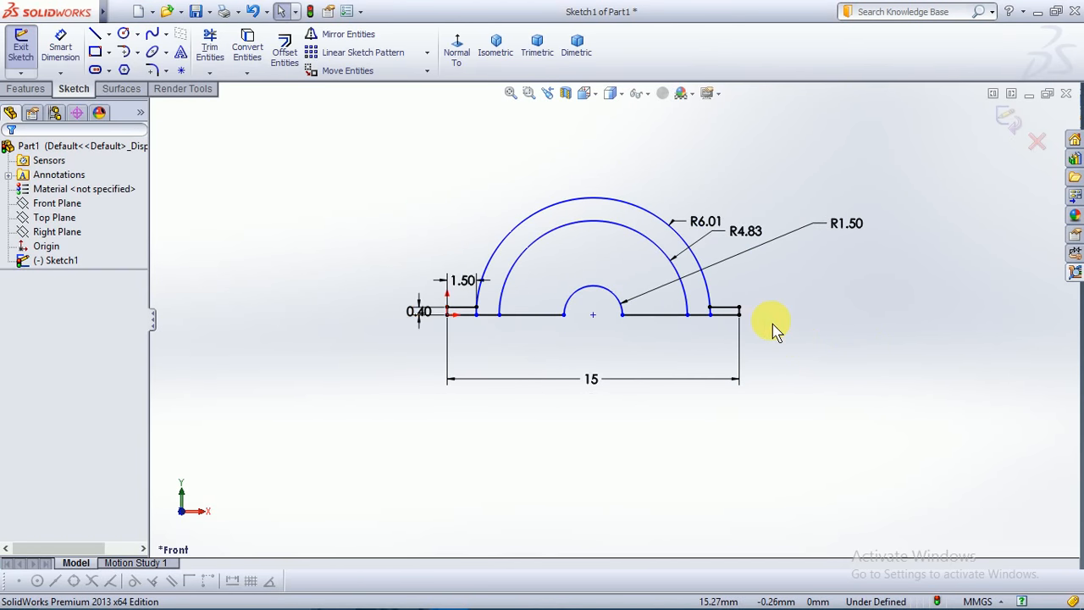
{"action": "scroll", "coordinate": [721, 314], "scroll_direction": "down", "scroll_amount": 10}
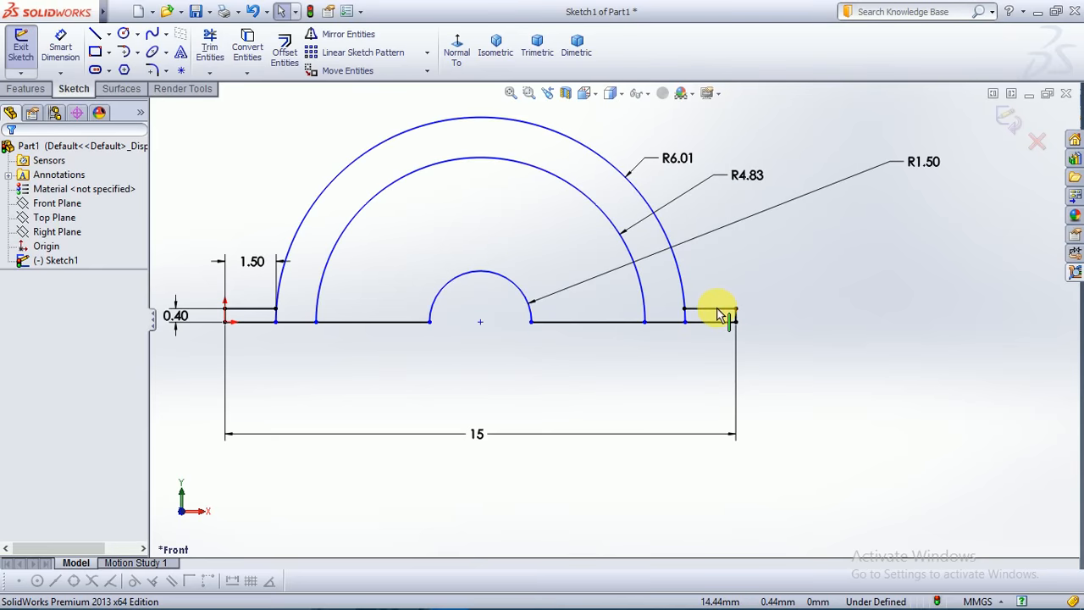
{"action": "scroll", "coordinate": [623, 312], "scroll_direction": "down", "scroll_amount": 2}
{"action": "scroll", "coordinate": [620, 311], "scroll_direction": "up", "scroll_amount": 8}
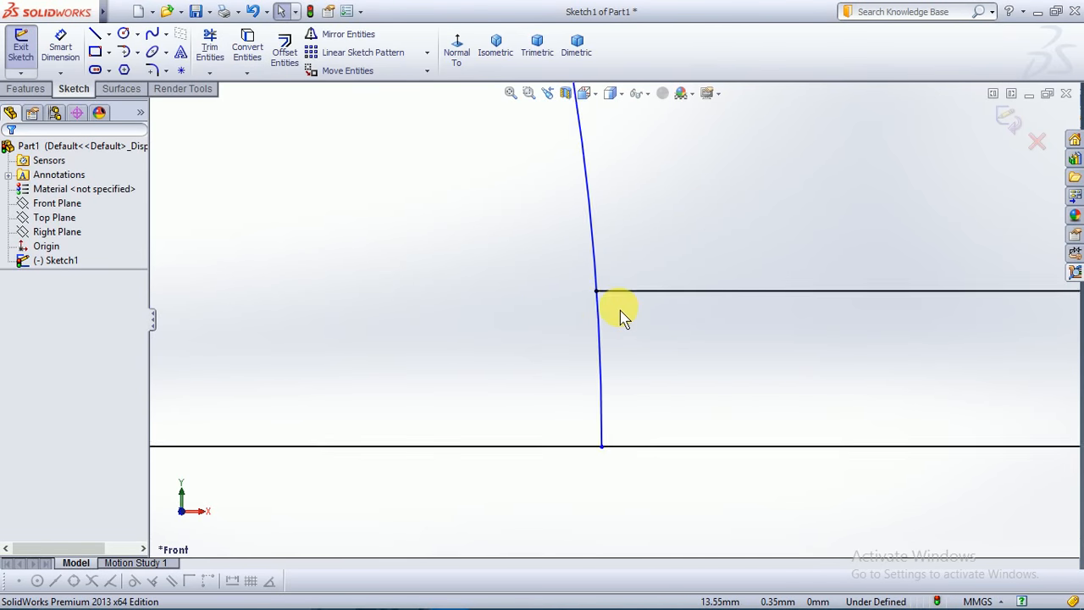
{"action": "scroll", "coordinate": [620, 310], "scroll_direction": "up", "scroll_amount": 3}
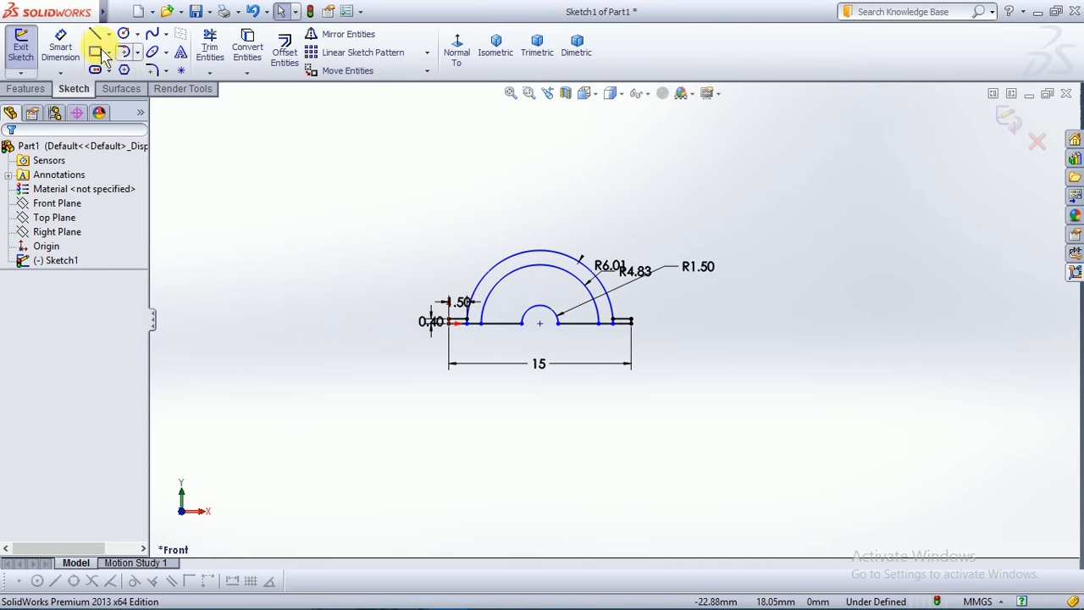
- Dimension the horizontal distance from the base line's left end to the arcs' common center, accepting the proposed value
{"action": "left_click", "coordinate": [60, 46]}
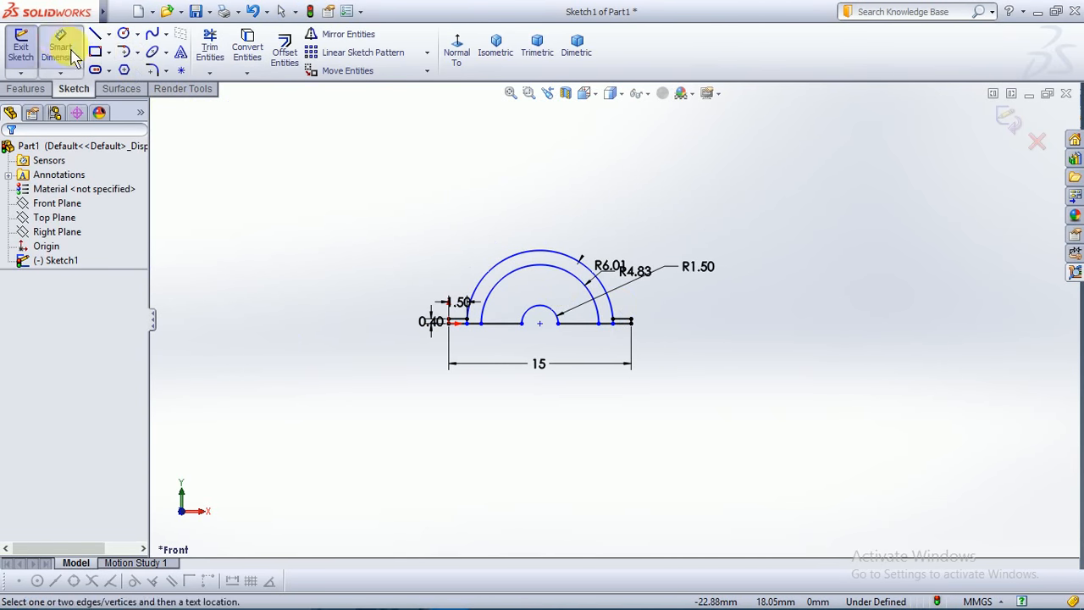
{"action": "left_click", "coordinate": [540, 329]}
{"action": "left_click", "coordinate": [451, 328]}
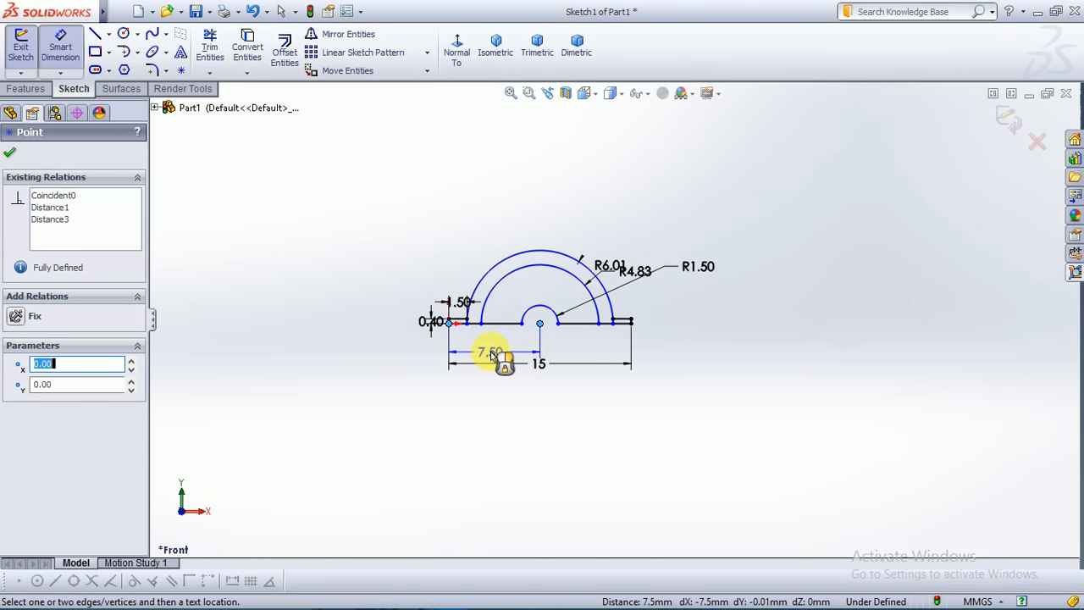
{"action": "left_click", "coordinate": [485, 358]}
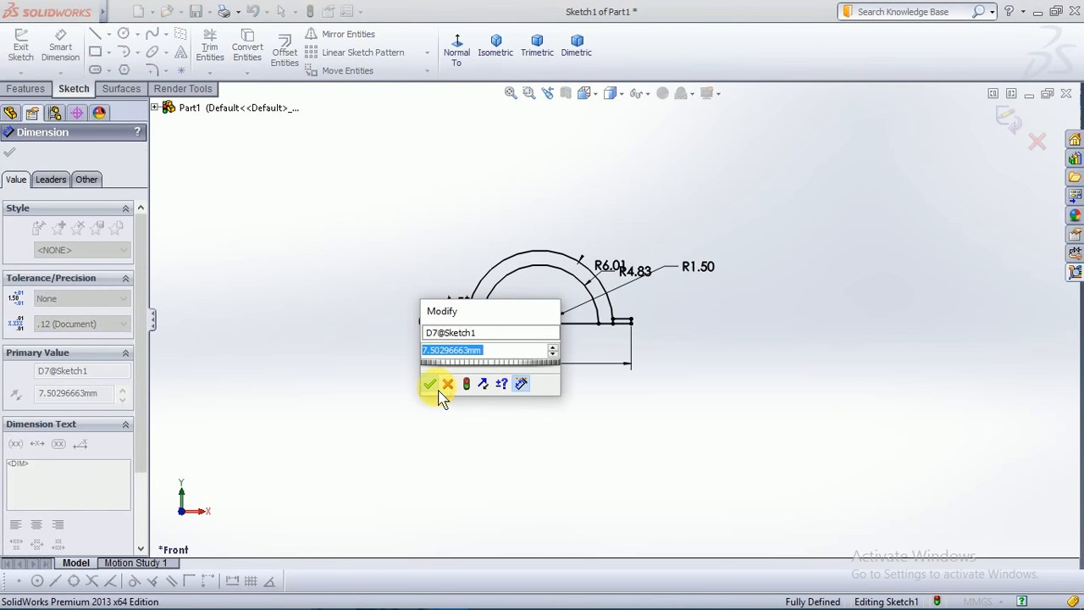
{"action": "left_click", "coordinate": [432, 385]}
- Delete the short horizontal line on top of the left step
{"action": "scroll", "coordinate": [482, 346], "scroll_direction": "down", "scroll_amount": 5}
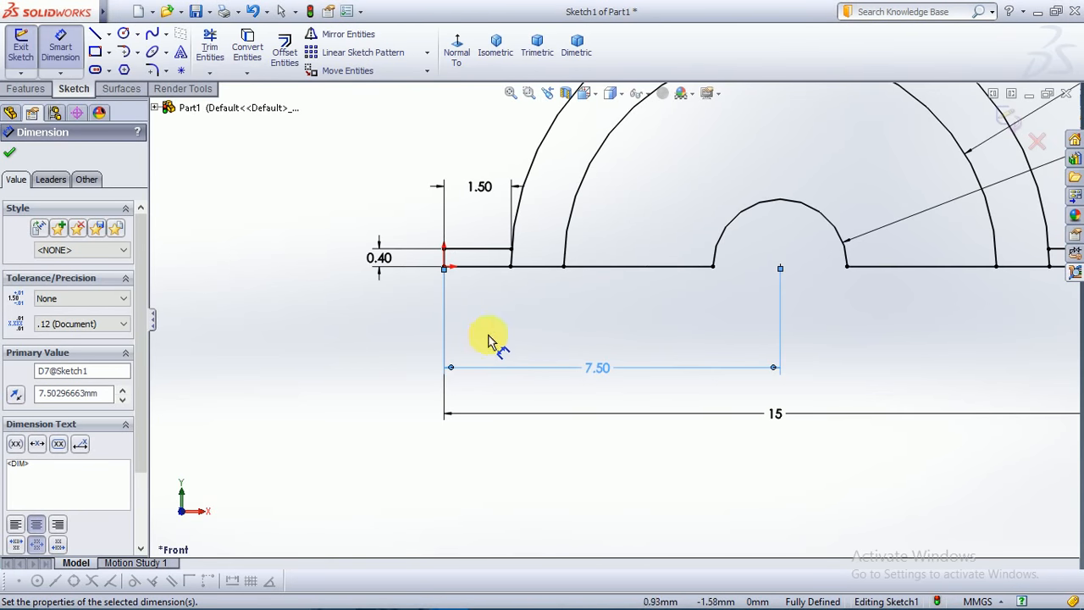
{"action": "scroll", "coordinate": [593, 283], "scroll_direction": "up", "scroll_amount": 2}
{"action": "scroll", "coordinate": [552, 283], "scroll_direction": "down", "scroll_amount": 10}
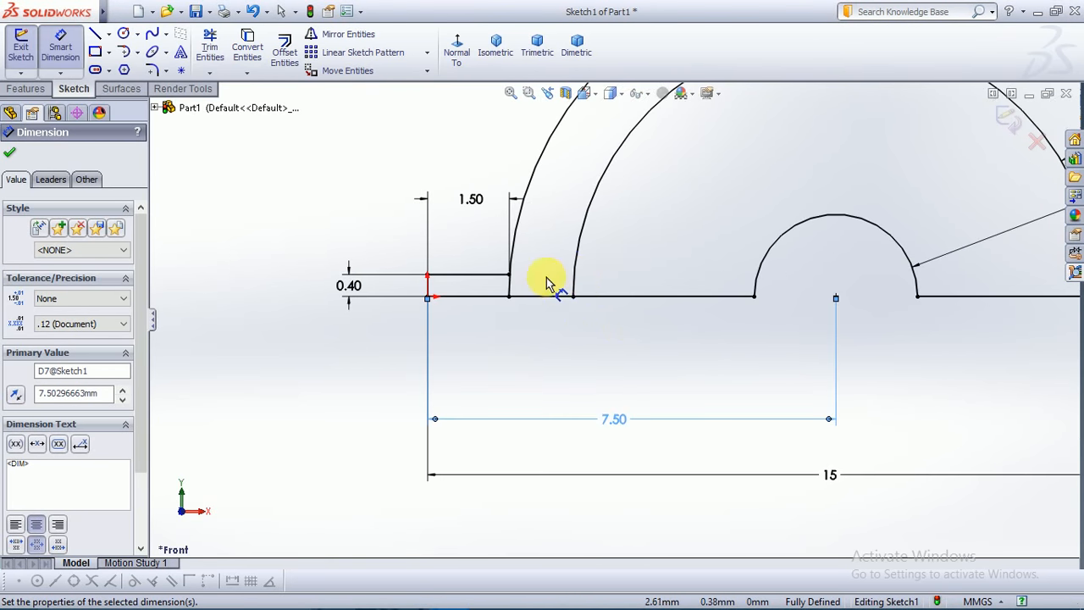
{"action": "scroll", "coordinate": [598, 321], "scroll_direction": "up", "scroll_amount": 3}
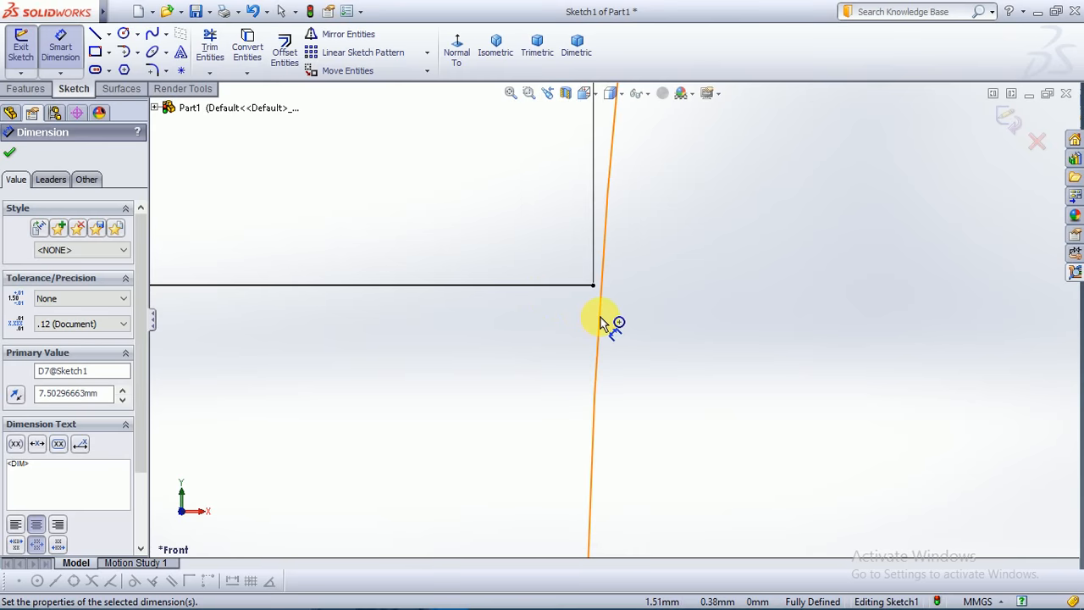
{"action": "scroll", "coordinate": [601, 322], "scroll_direction": "up", "scroll_amount": 5}
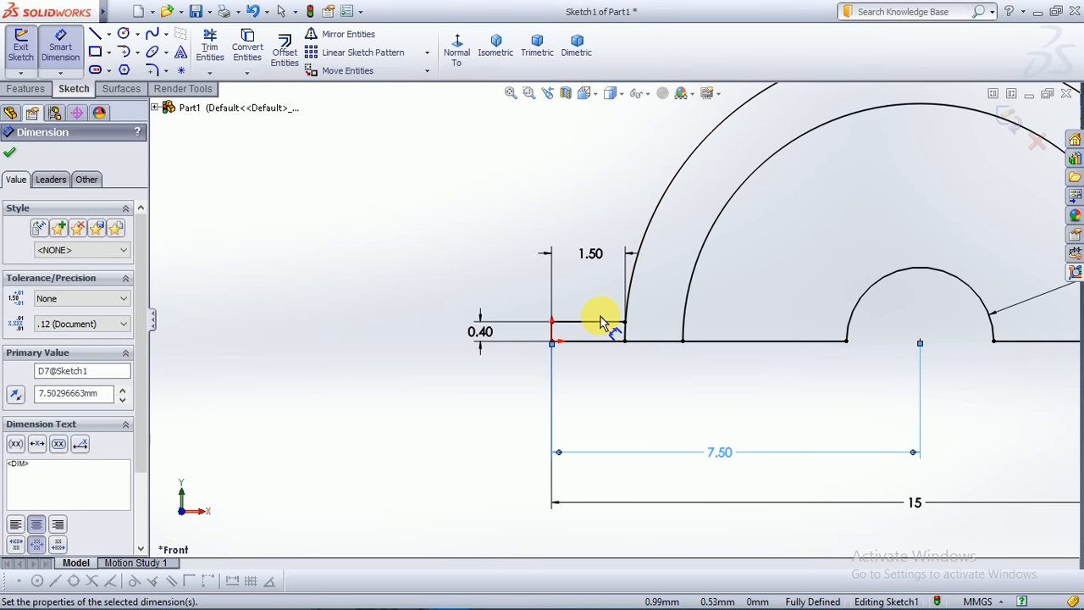
{"action": "key", "text": "Escape"}
{"action": "left_click", "coordinate": [598, 322]}
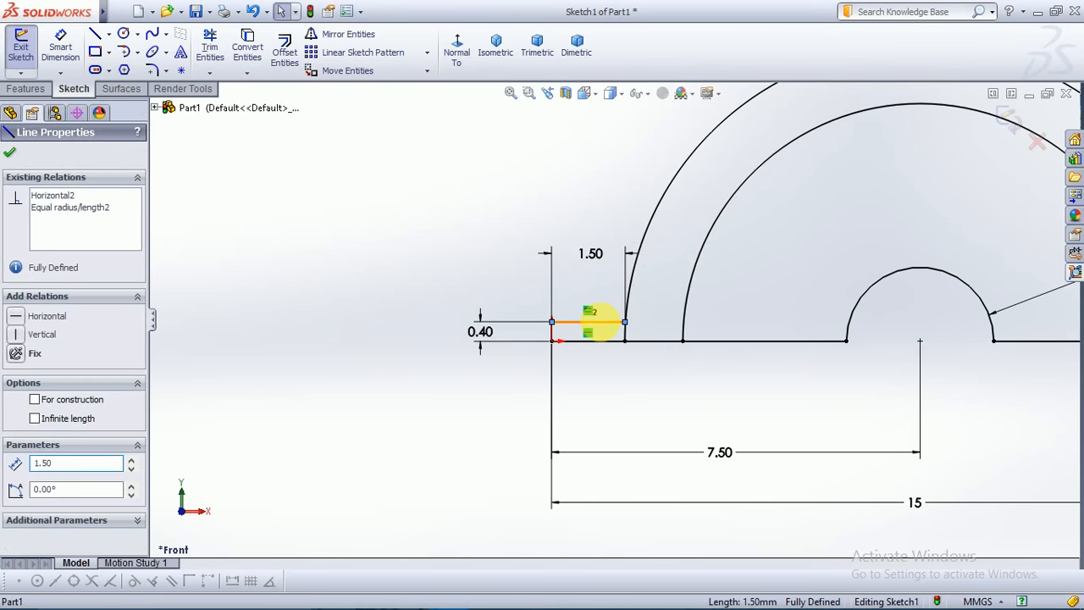
{"action": "key", "text": "Delete"}
{"action": "left_click", "coordinate": [466, 325]}
- Sketch a horizontal line about 1.66 mm long from the upper end of the left step's vertical line, past the outermost arc
{"action": "scroll", "coordinate": [704, 393], "scroll_direction": "up", "scroll_amount": 5}
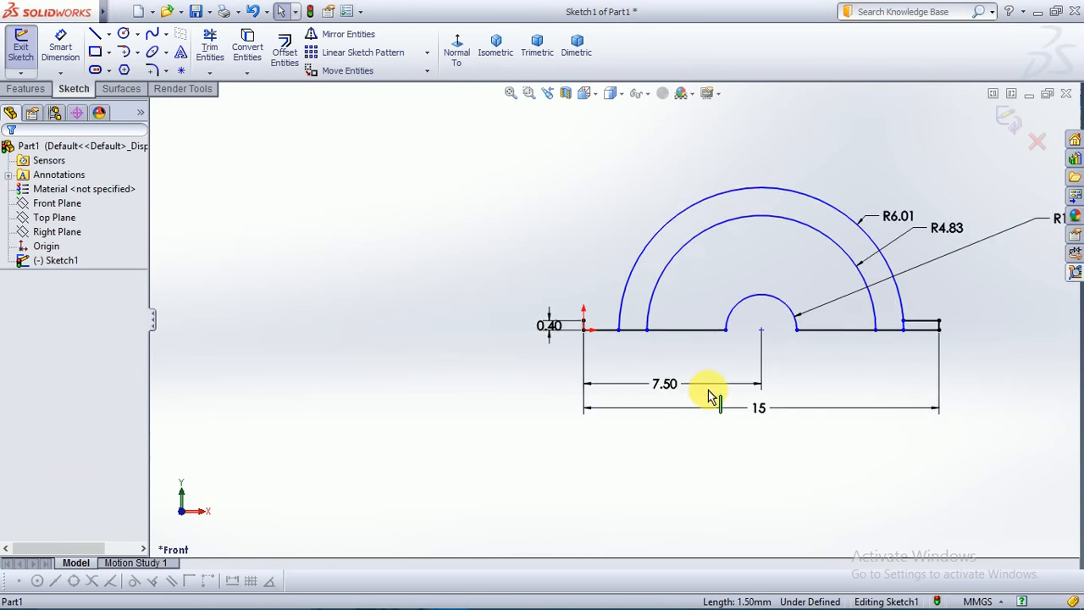
{"action": "scroll", "coordinate": [745, 352], "scroll_direction": "down", "scroll_amount": 5}
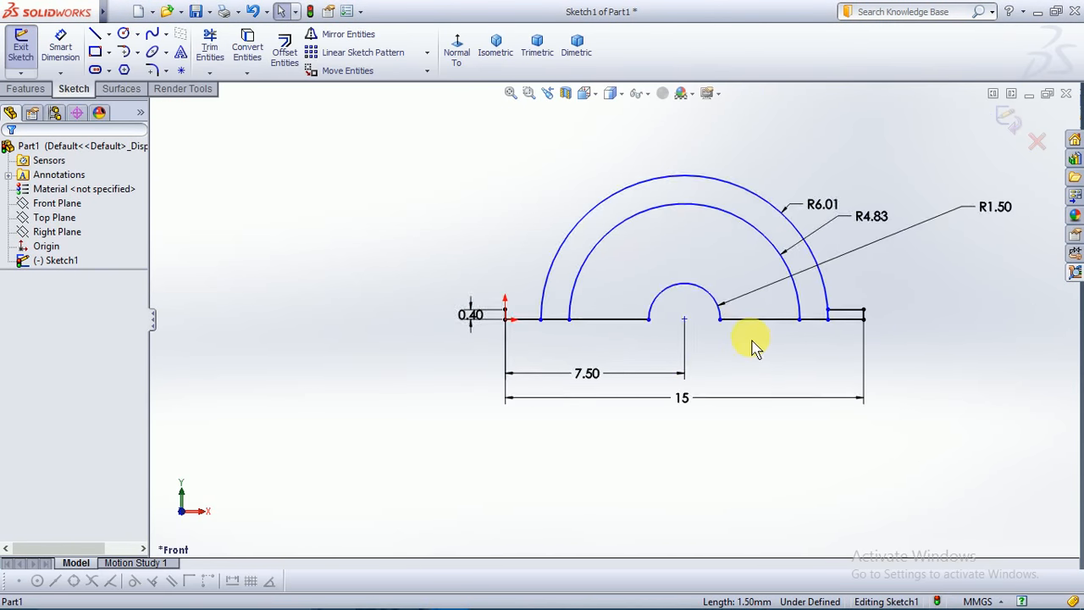
{"action": "left_click", "coordinate": [98, 35]}
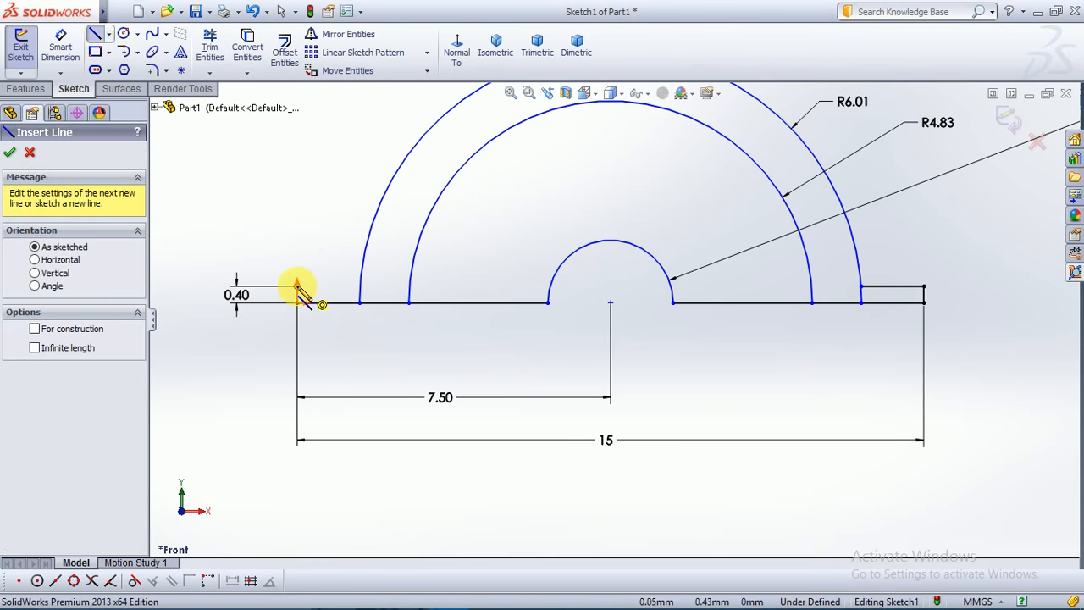
{"action": "left_click", "coordinate": [296, 285]}
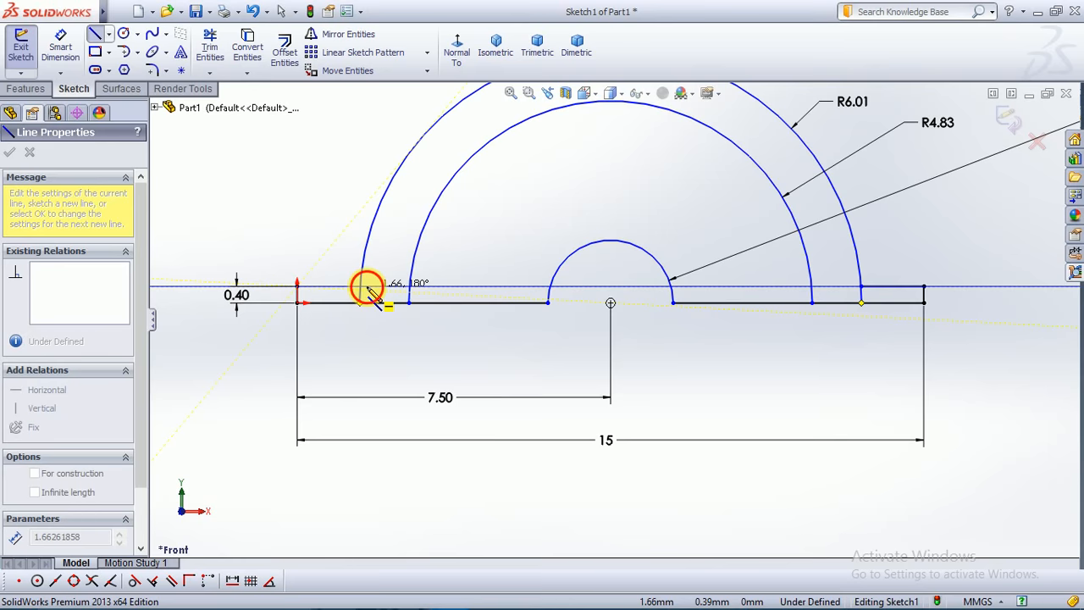
{"action": "left_click", "coordinate": [367, 288]}
{"action": "key", "text": "Escape"}
- Dimension the length of the left step's new top line at 1.5 mm
{"action": "left_click", "coordinate": [60, 47]}
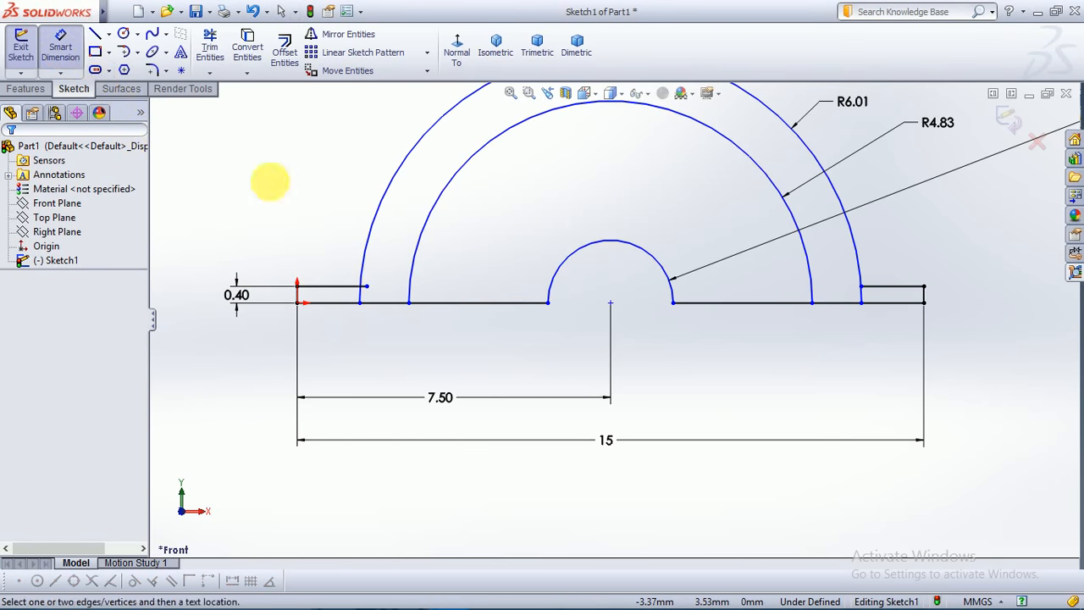
{"action": "left_click", "coordinate": [330, 292]}
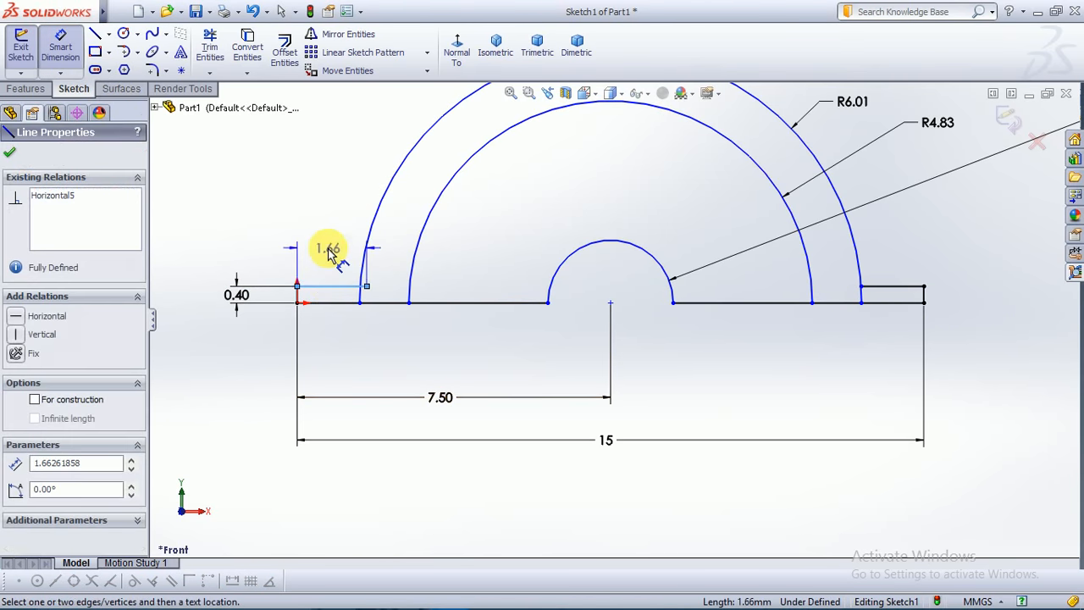
{"action": "left_click", "coordinate": [338, 246]}
{"action": "type", "text": "1.5"}
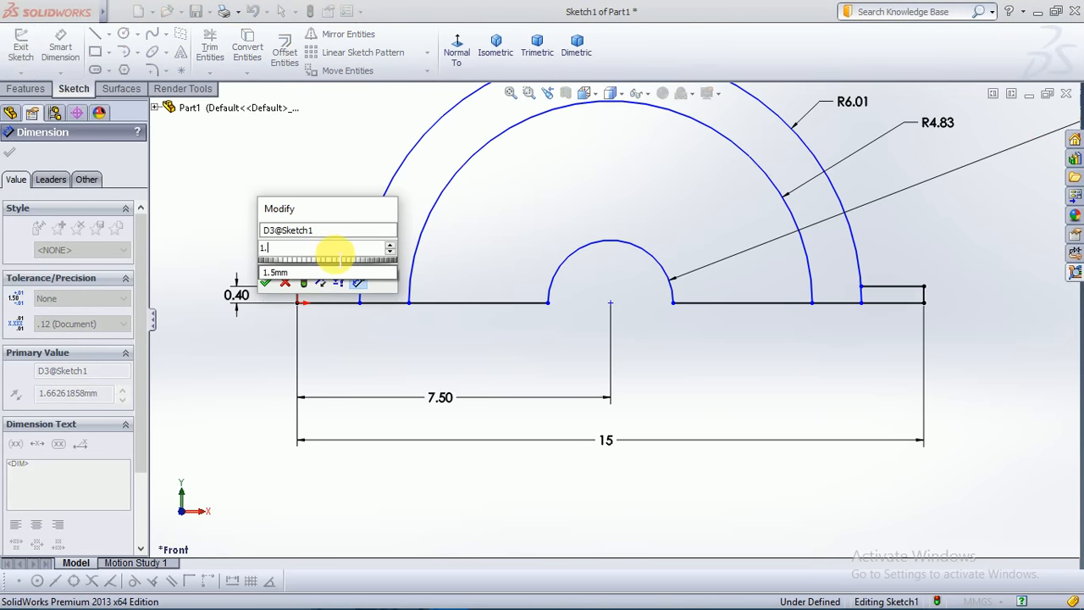
{"action": "key", "text": "Return"}
{"action": "key", "text": "Escape"}
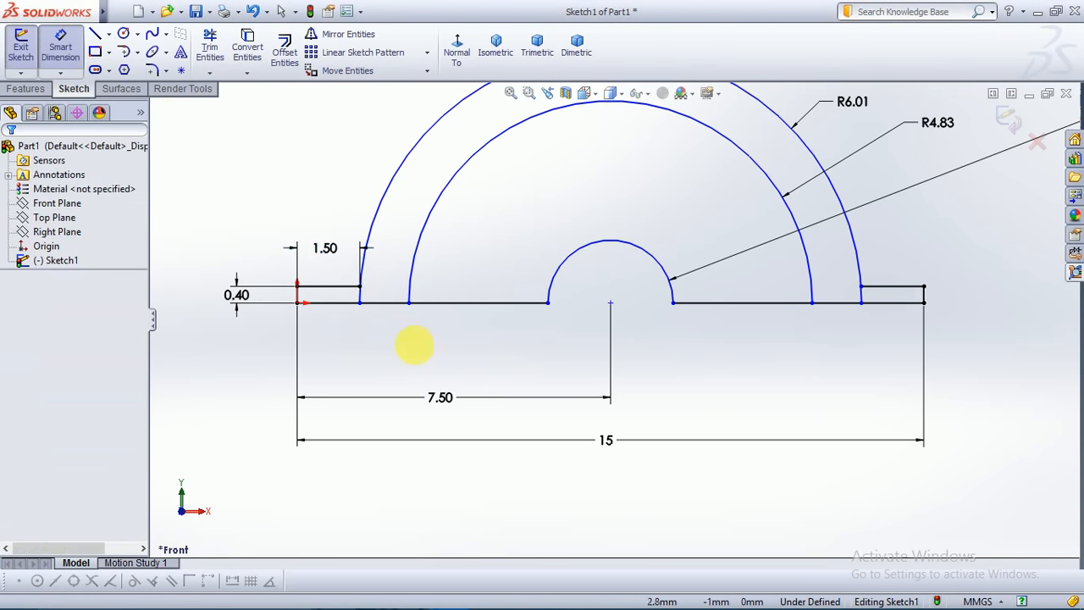
- Examine up close where the top lines of the left and right steps meet the outermost arc
{"action": "scroll", "coordinate": [358, 285], "scroll_direction": "down", "scroll_amount": 8}
{"action": "scroll", "coordinate": [581, 295], "scroll_direction": "down", "scroll_amount": 4}
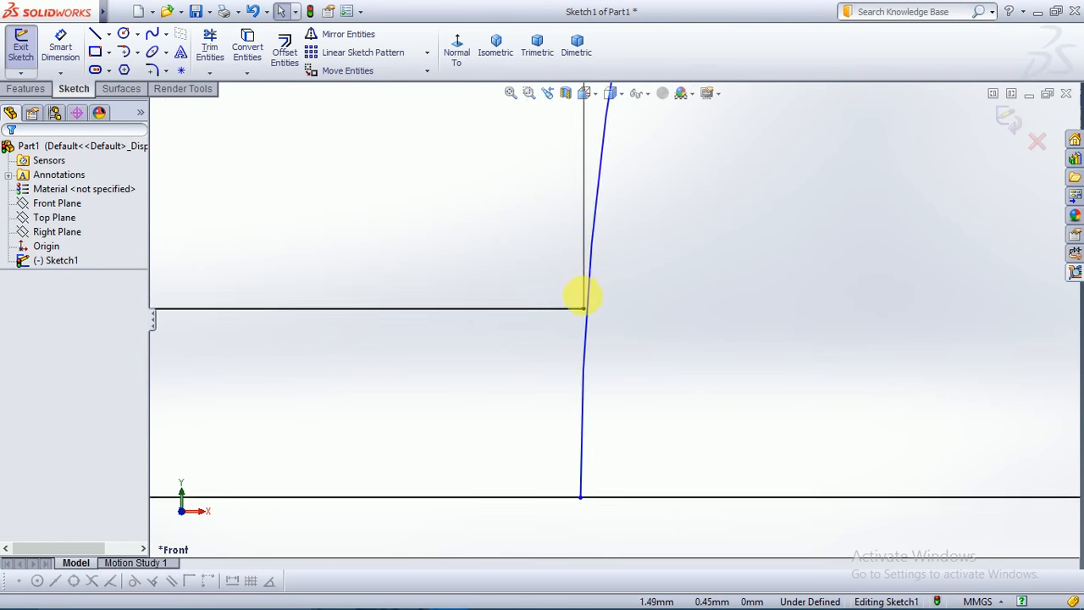
{"action": "scroll", "coordinate": [595, 316], "scroll_direction": "up", "scroll_amount": 4}
{"action": "scroll", "coordinate": [595, 315], "scroll_direction": "up", "scroll_amount": 8}
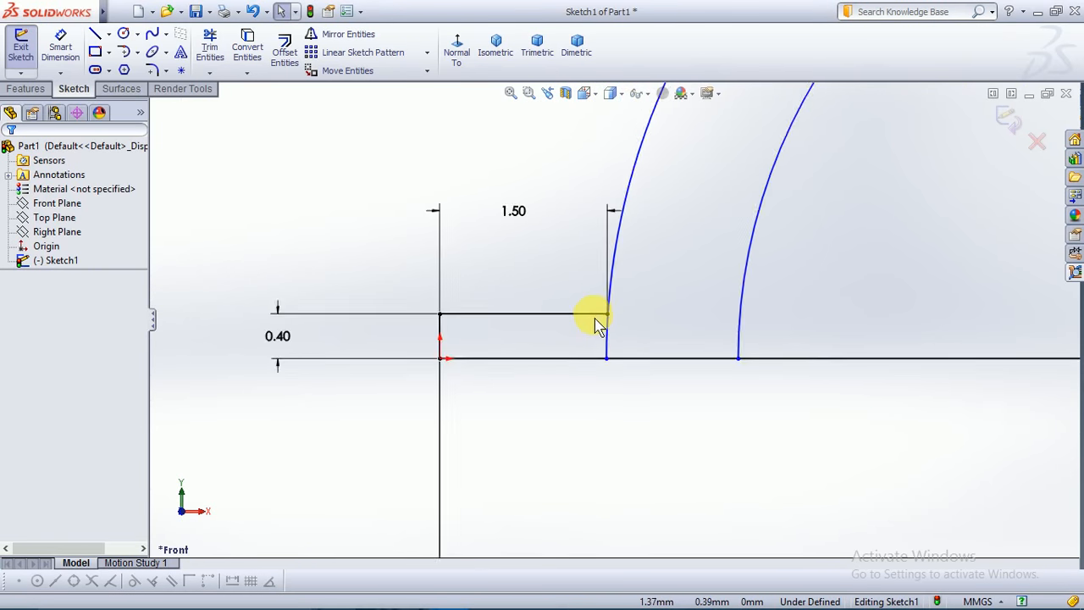
{"action": "scroll", "coordinate": [726, 334], "scroll_direction": "down", "scroll_amount": 3}
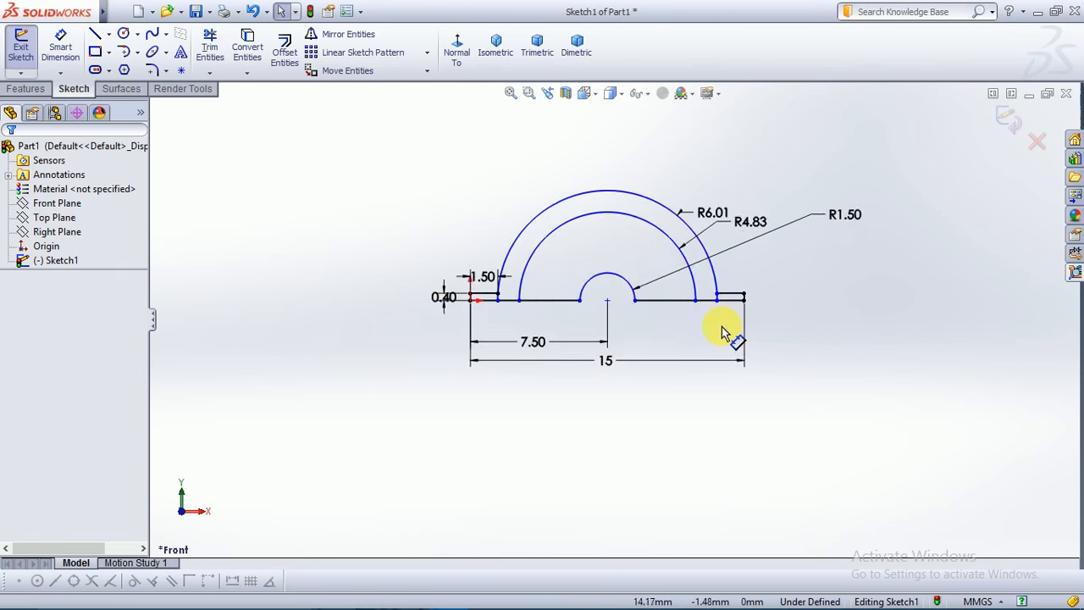
{"action": "scroll", "coordinate": [695, 302], "scroll_direction": "up", "scroll_amount": 4}
{"action": "scroll", "coordinate": [637, 308], "scroll_direction": "down", "scroll_amount": 6}
{"action": "scroll", "coordinate": [637, 311], "scroll_direction": "down", "scroll_amount": 8}
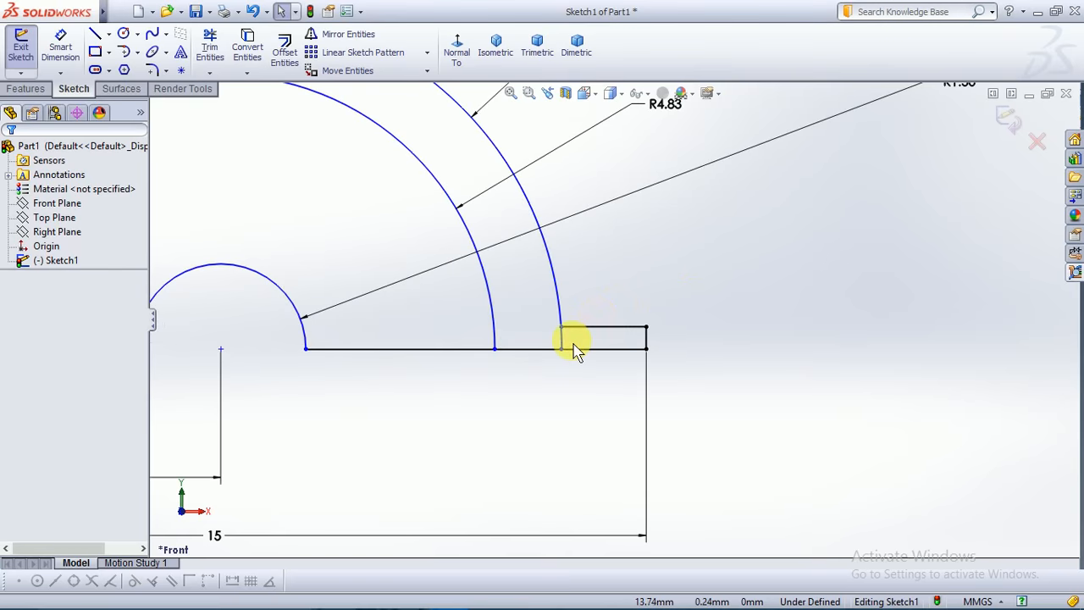
{"action": "scroll", "coordinate": [580, 405], "scroll_direction": "up", "scroll_amount": 6}
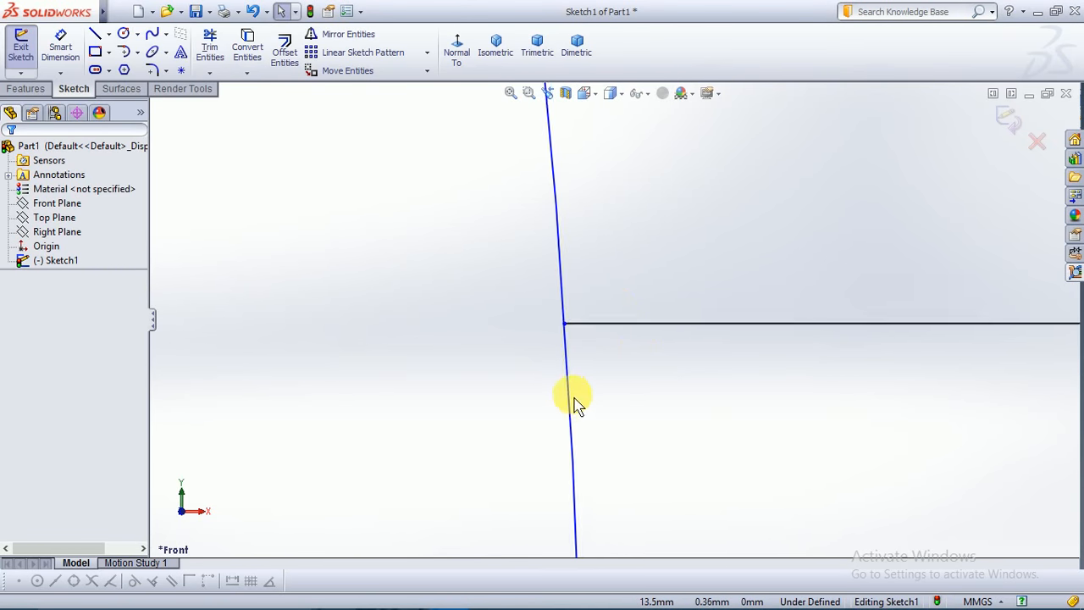
{"action": "scroll", "coordinate": [581, 399], "scroll_direction": "up", "scroll_amount": 6}
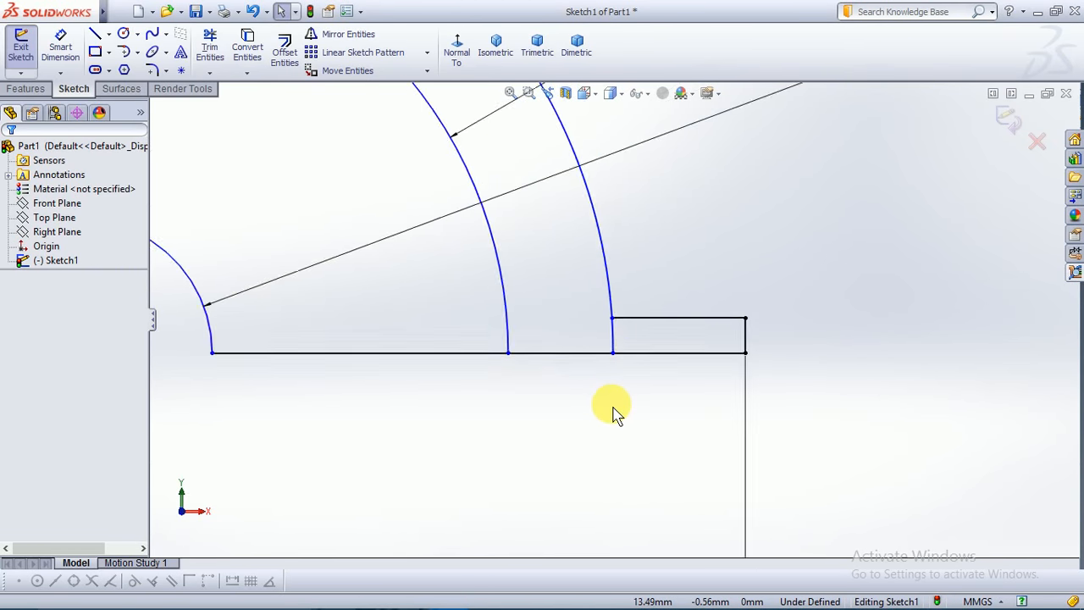
{"action": "scroll", "coordinate": [506, 286], "scroll_direction": "down", "scroll_amount": 2}
{"action": "scroll", "coordinate": [507, 286], "scroll_direction": "down", "scroll_amount": 3}
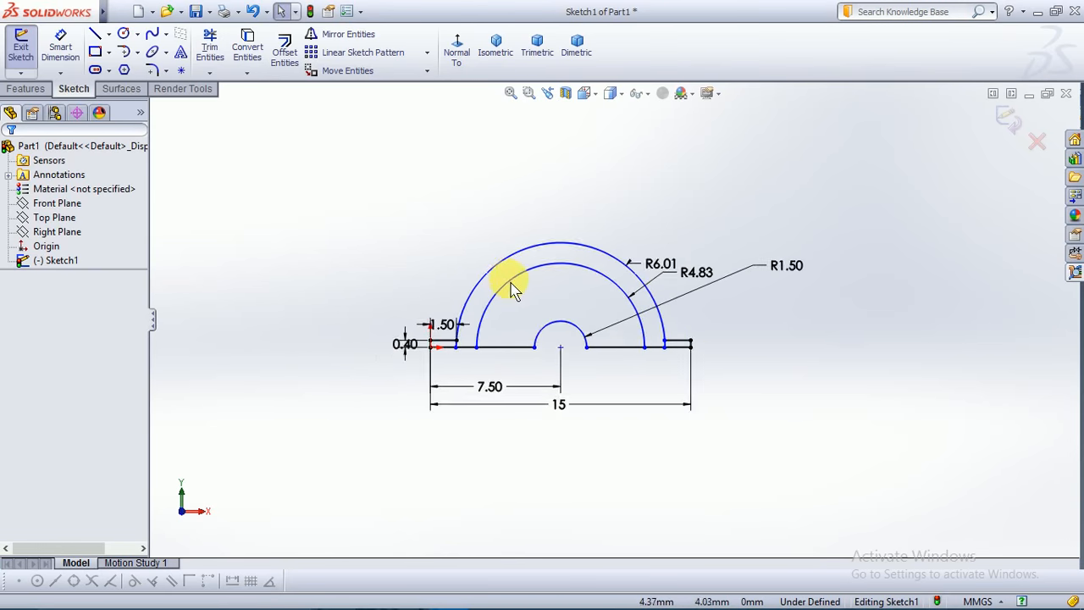
- Delete the outermost 6.01 mm radius arc together with its associated dimension
{"action": "scroll", "coordinate": [614, 271], "scroll_direction": "up", "scroll_amount": 2}
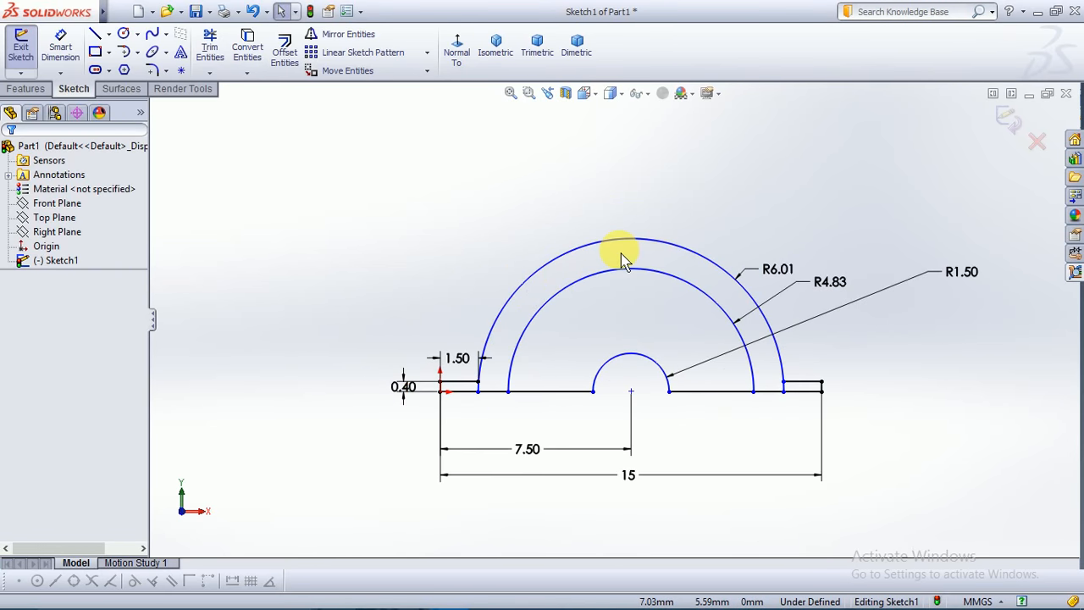
{"action": "left_click", "coordinate": [623, 240]}
{"action": "key", "text": "Delete"}
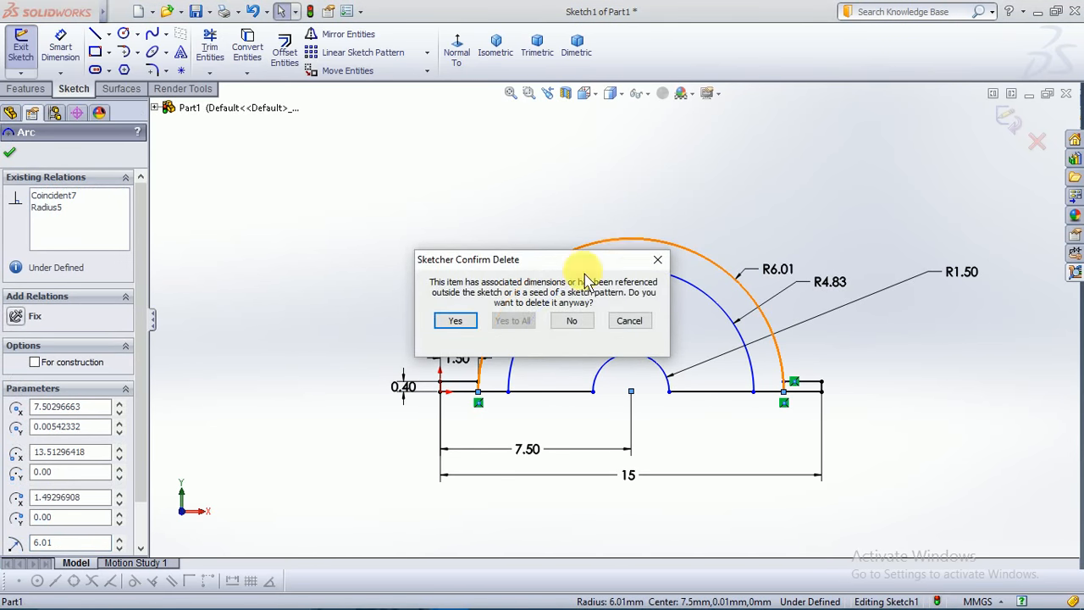
{"action": "left_click", "coordinate": [455, 322]}
- Sketch a circle of about 6.02 mm radius from the arcs' common center to the inner end of the left step's top line
{"action": "scroll", "coordinate": [687, 313], "scroll_direction": "down", "scroll_amount": 3}
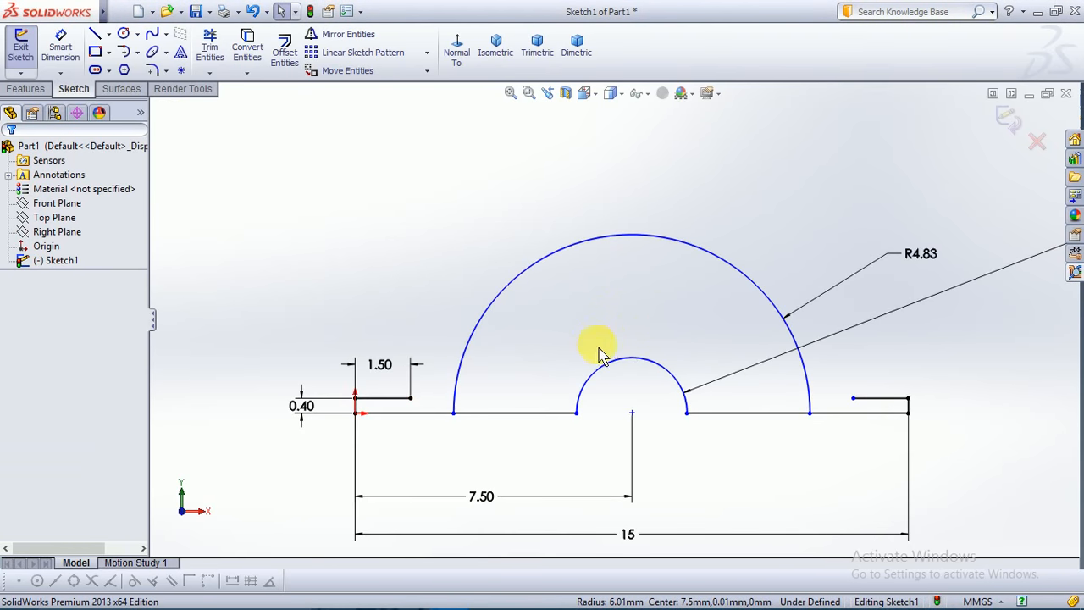
{"action": "left_click", "coordinate": [123, 33]}
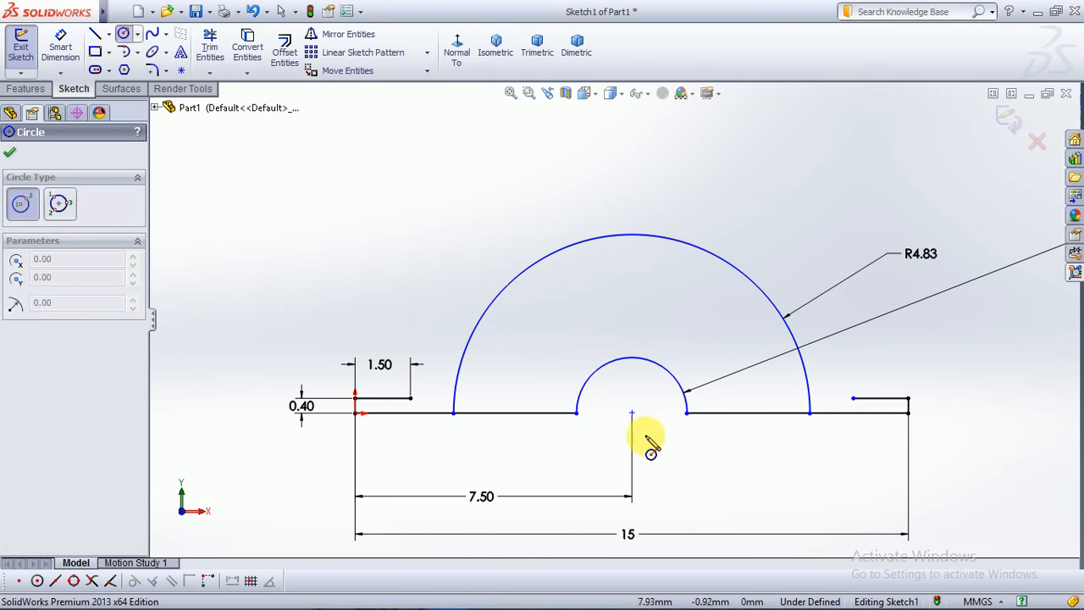
{"action": "left_click", "coordinate": [631, 413]}
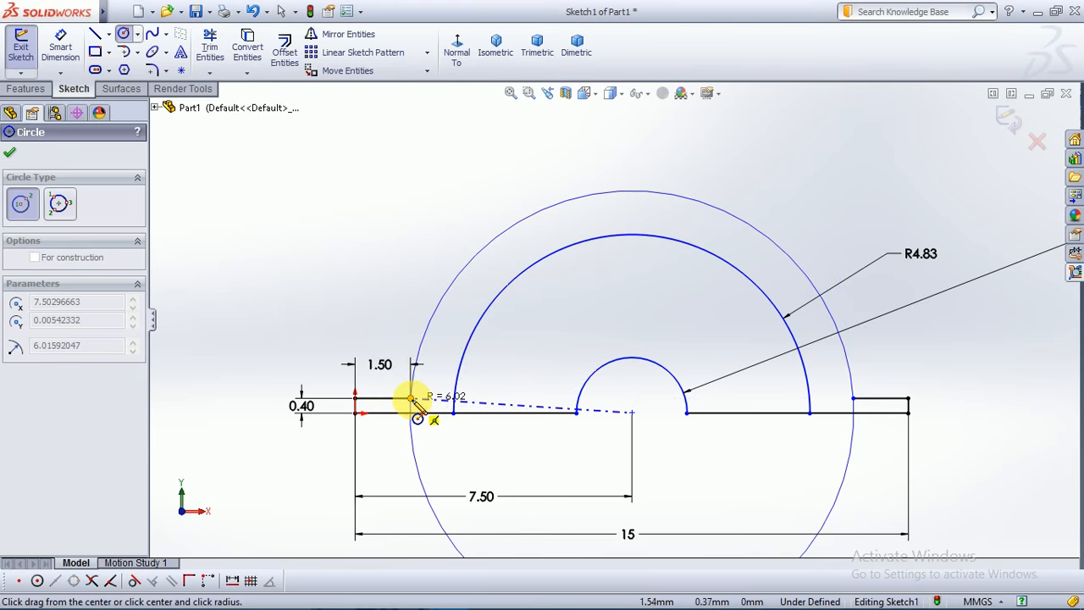
{"action": "left_click", "coordinate": [412, 398]}
{"action": "key", "text": "Escape"}
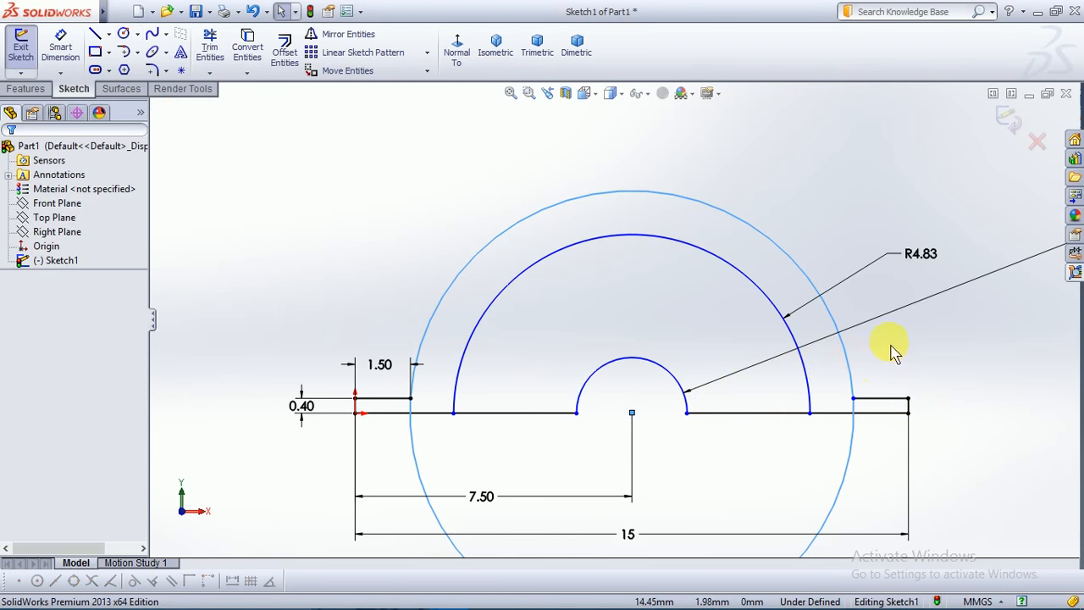
- Trim away the part of the new outer circle below the base line
{"action": "scroll", "coordinate": [855, 386], "scroll_direction": "down", "scroll_amount": 10}
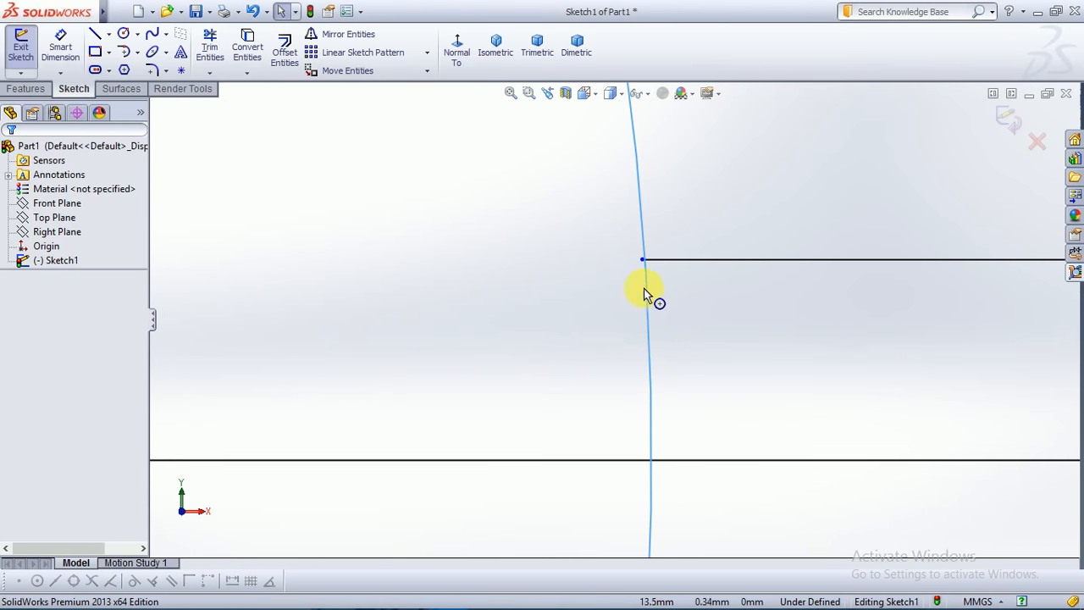
{"action": "scroll", "coordinate": [644, 294], "scroll_direction": "up", "scroll_amount": 5}
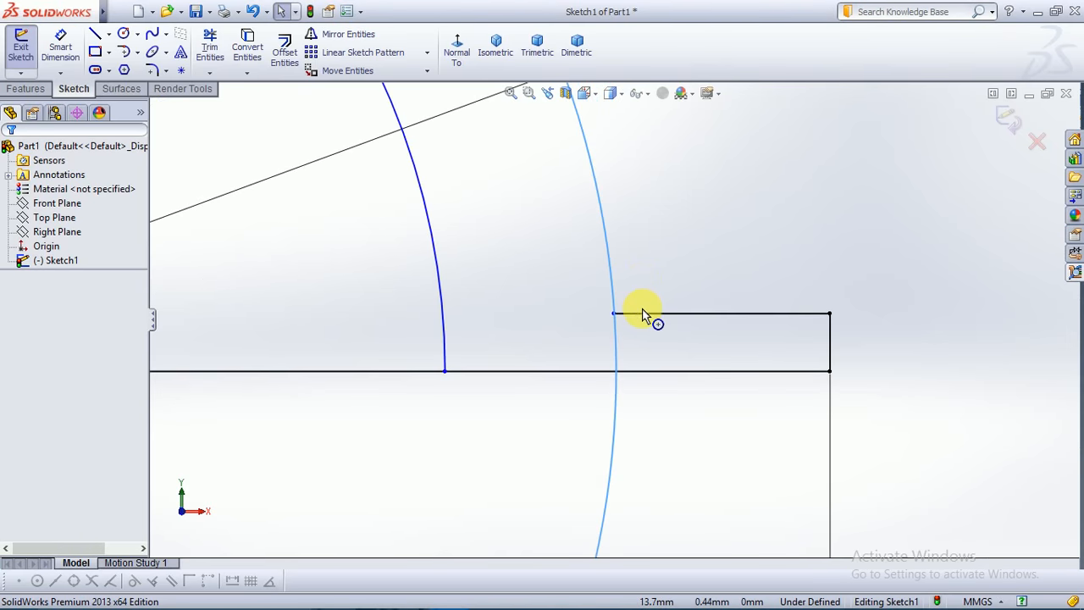
{"action": "scroll", "coordinate": [644, 313], "scroll_direction": "up", "scroll_amount": 8}
{"action": "scroll", "coordinate": [542, 339], "scroll_direction": "down", "scroll_amount": 3}
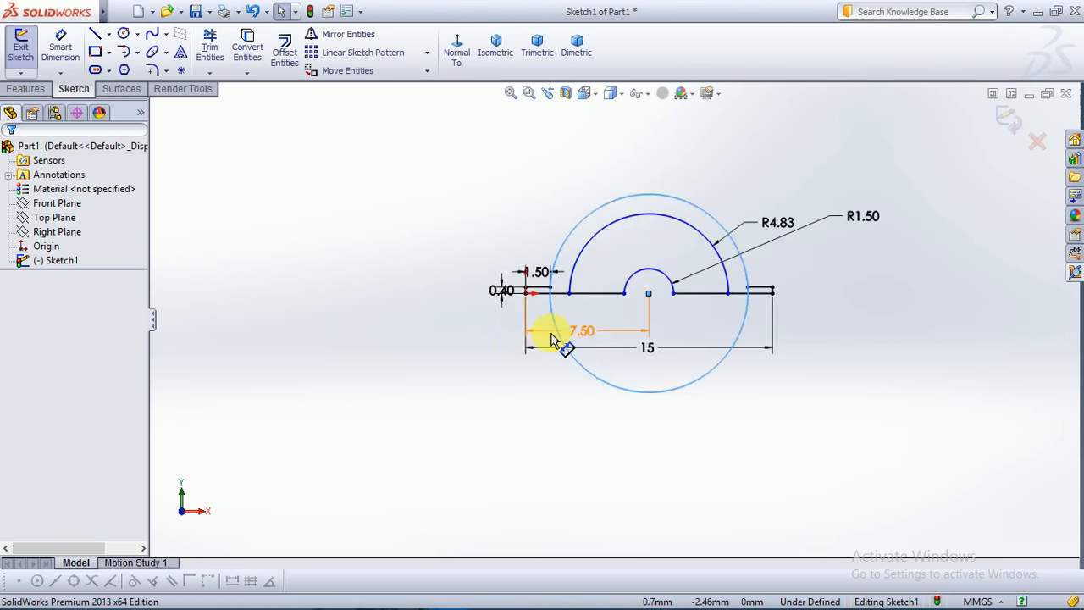
{"action": "scroll", "coordinate": [555, 337], "scroll_direction": "down", "scroll_amount": 6}
{"action": "scroll", "coordinate": [581, 305], "scroll_direction": "up", "scroll_amount": 4}
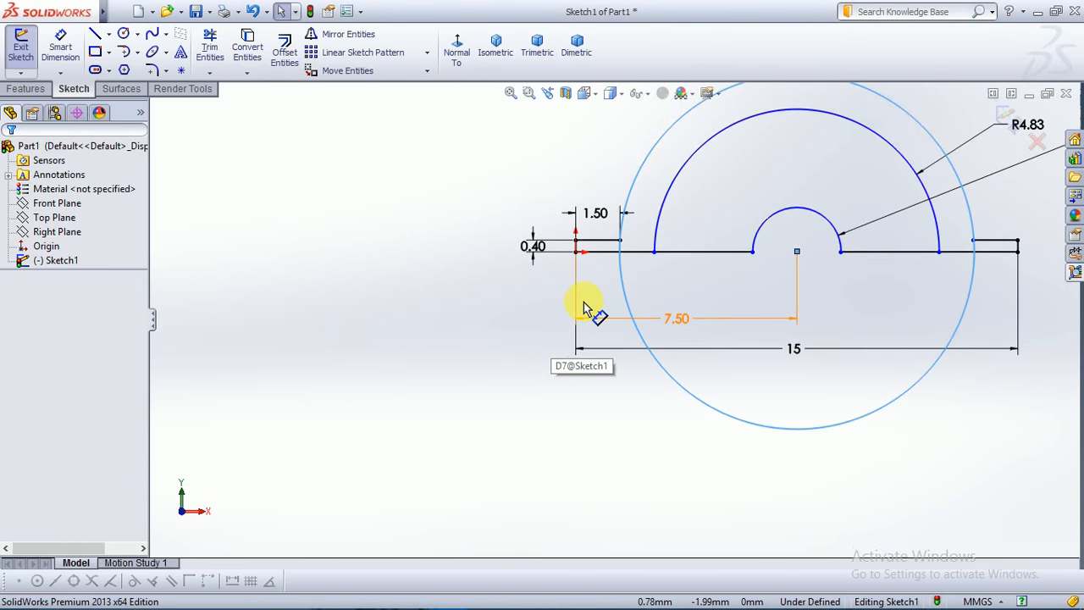
{"action": "left_click", "coordinate": [583, 305]}
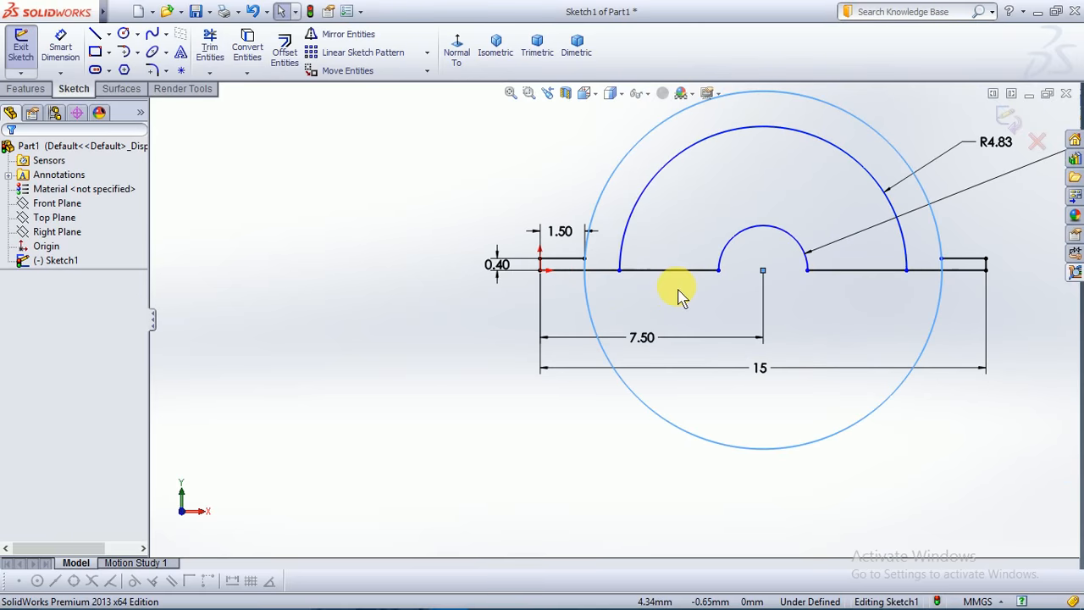
{"action": "left_click", "coordinate": [210, 46]}
{"action": "left_click_drag", "start_coordinate": [610, 309], "coordinate": [699, 312]}
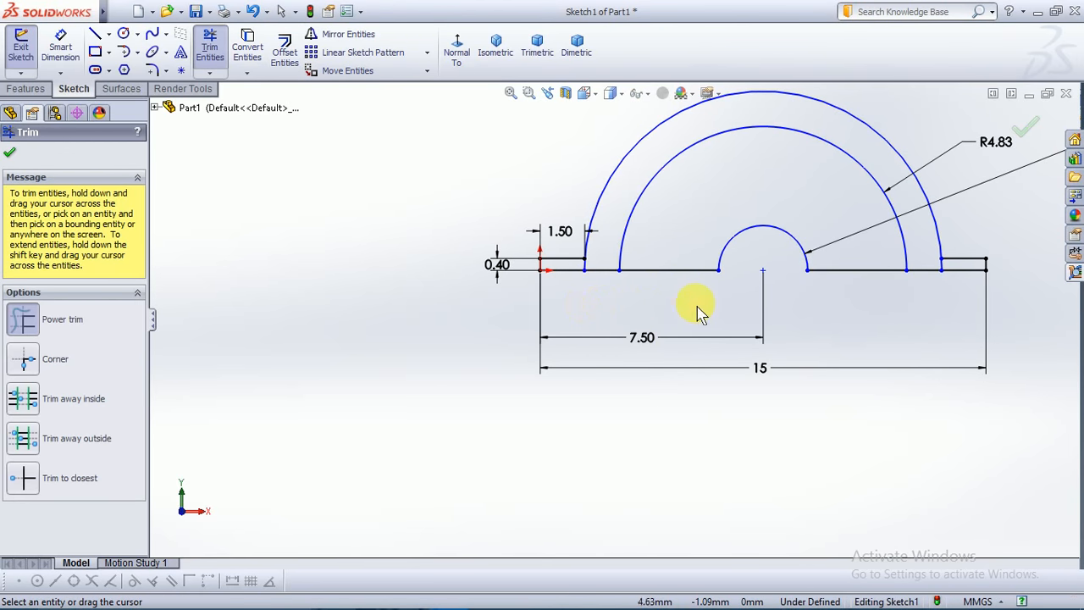
- Inspect both steps' inner top corners for gaps or overlaps with the trimmed outer arc
{"action": "scroll", "coordinate": [996, 264], "scroll_direction": "down", "scroll_amount": 5}
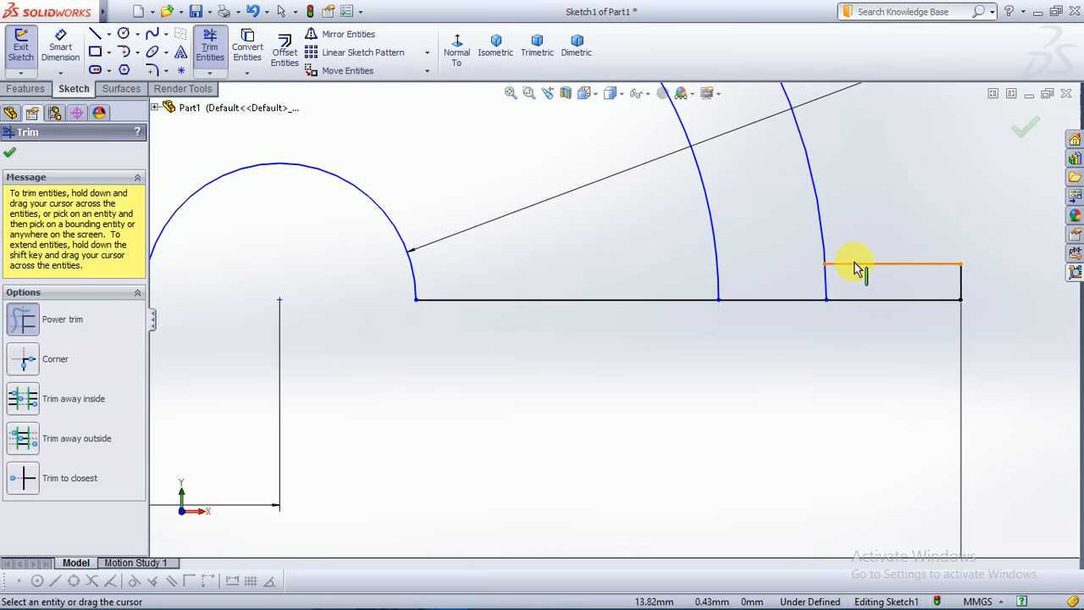
{"action": "scroll", "coordinate": [855, 269], "scroll_direction": "down", "scroll_amount": 3}
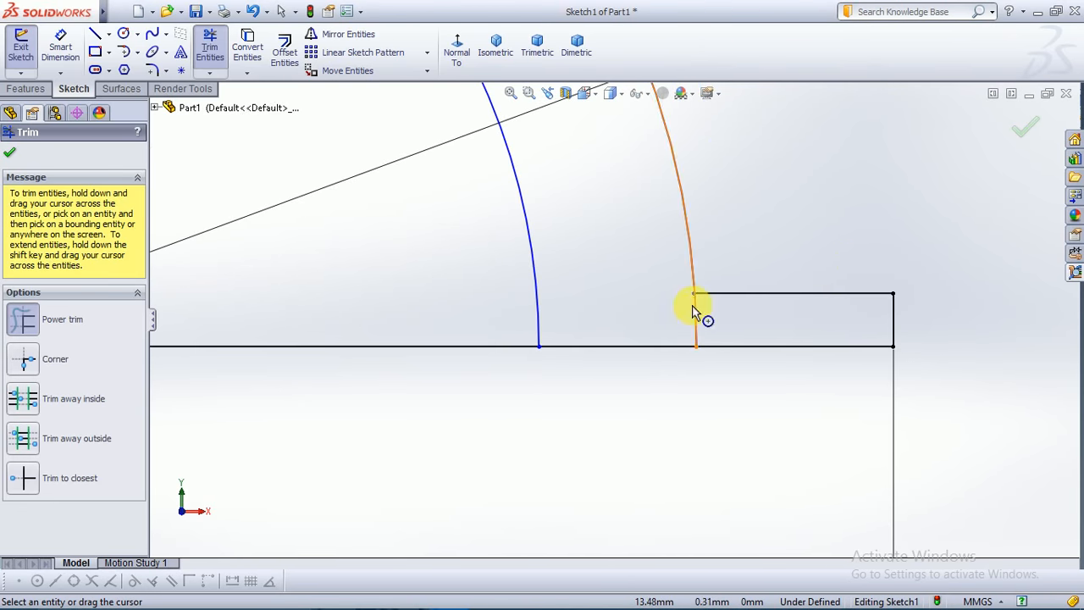
{"action": "scroll", "coordinate": [693, 312], "scroll_direction": "down", "scroll_amount": 6}
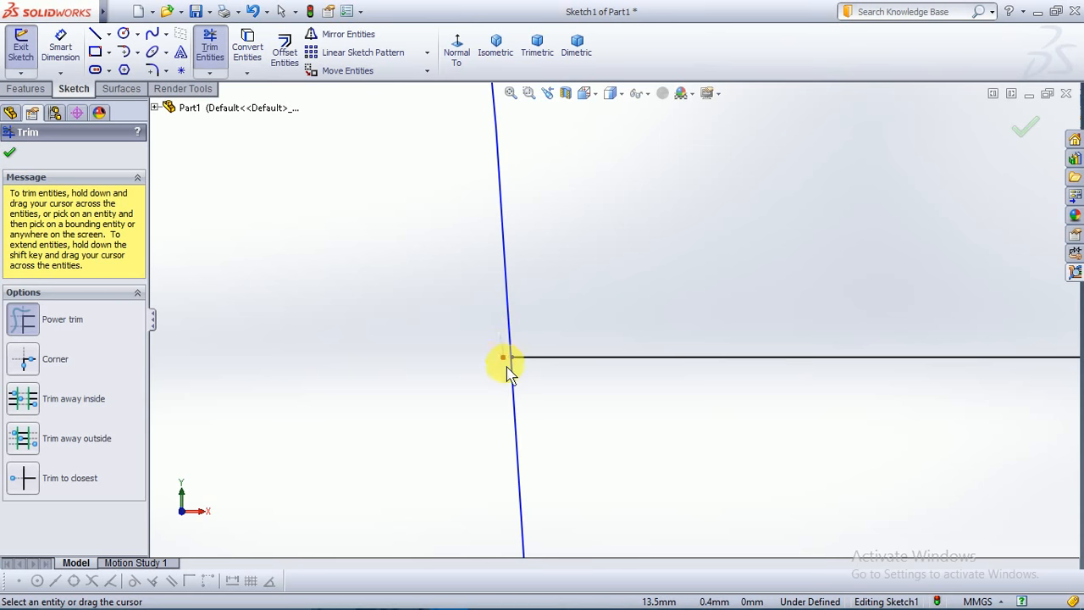
{"action": "scroll", "coordinate": [502, 377], "scroll_direction": "up", "scroll_amount": 6}
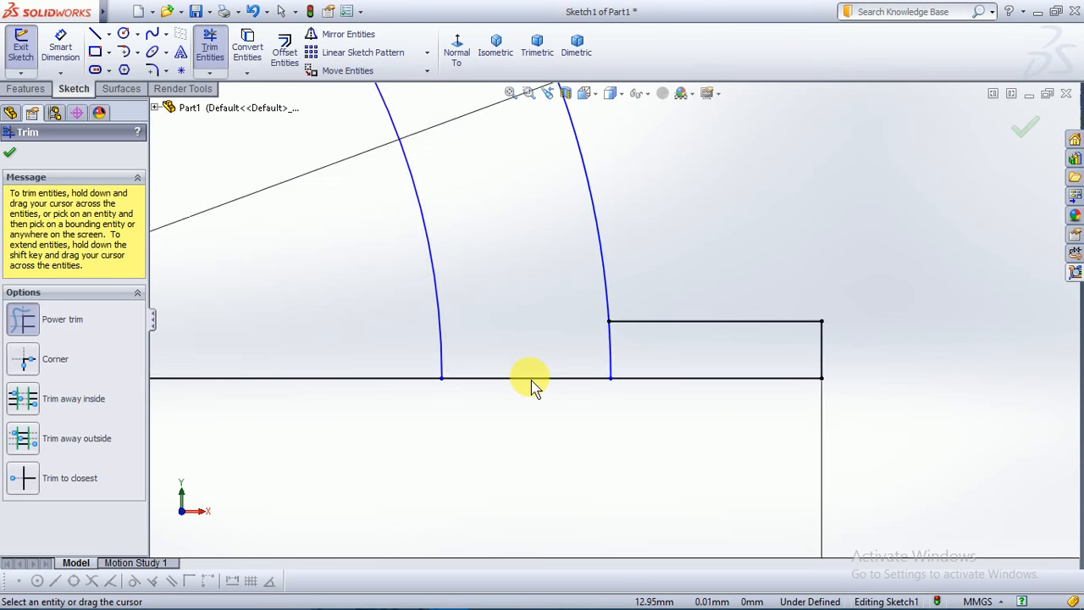
{"action": "scroll", "coordinate": [314, 320], "scroll_direction": "up", "scroll_amount": 2}
{"action": "scroll", "coordinate": [364, 331], "scroll_direction": "down", "scroll_amount": 6}
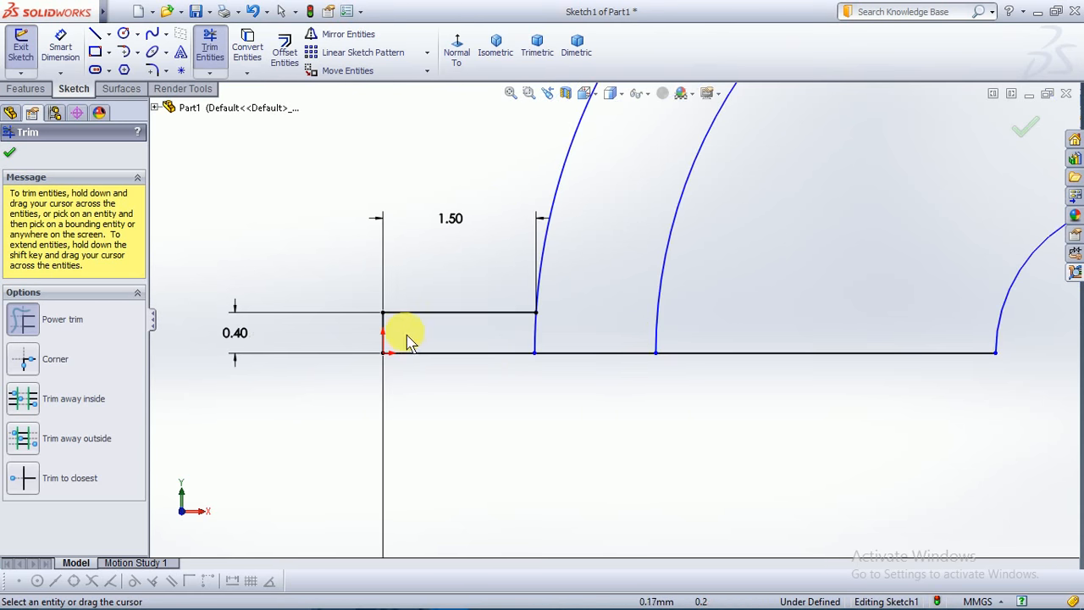
{"action": "scroll", "coordinate": [571, 332], "scroll_direction": "down", "scroll_amount": 5}
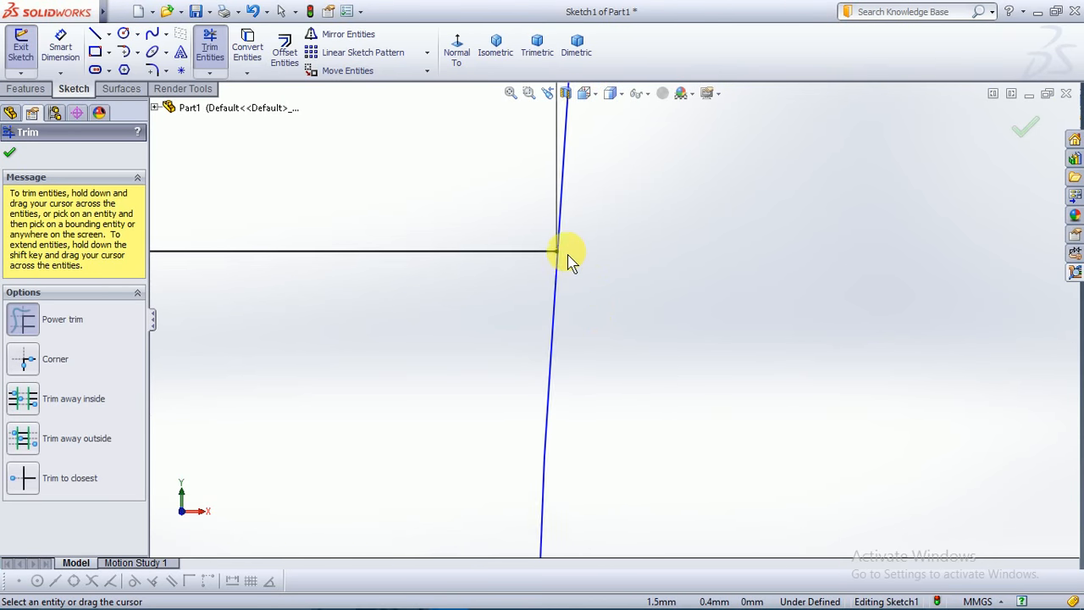
{"action": "scroll", "coordinate": [577, 295], "scroll_direction": "down", "scroll_amount": 5}
{"action": "scroll", "coordinate": [580, 303], "scroll_direction": "up", "scroll_amount": 5}
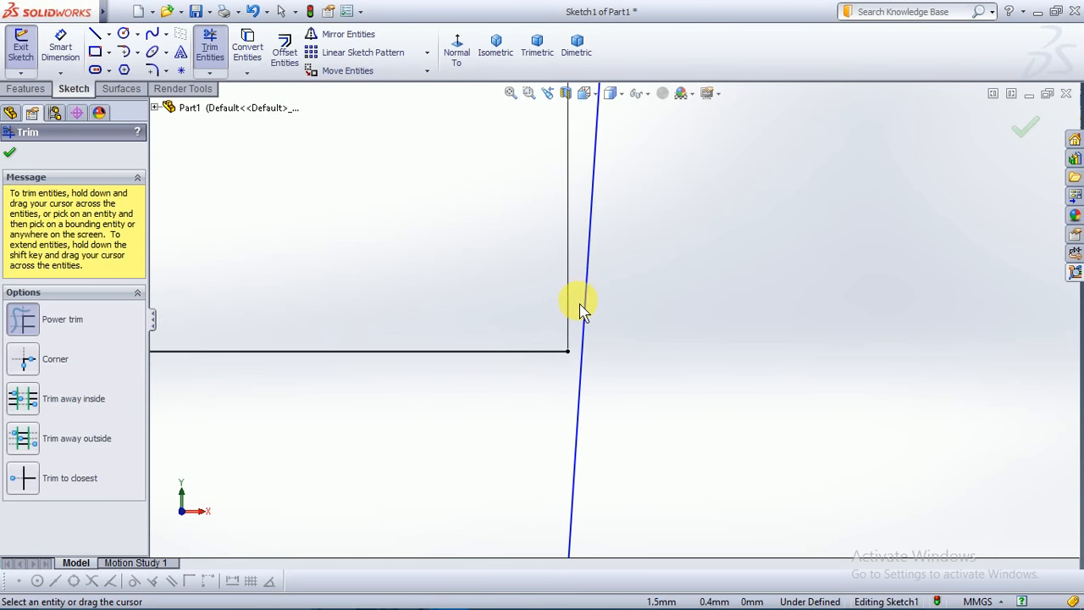
{"action": "scroll", "coordinate": [590, 328], "scroll_direction": "up", "scroll_amount": 5}
{"action": "scroll", "coordinate": [591, 332], "scroll_direction": "up", "scroll_amount": 10}
- Remove the two steps' short top lines and sketch one horizontal line joining the upper ends of the left and right vertical lines
{"action": "left_click_drag", "start_coordinate": [593, 310], "coordinate": [593, 326]}
{"action": "left_click", "coordinate": [95, 34]}
{"action": "left_click", "coordinate": [576, 324]}
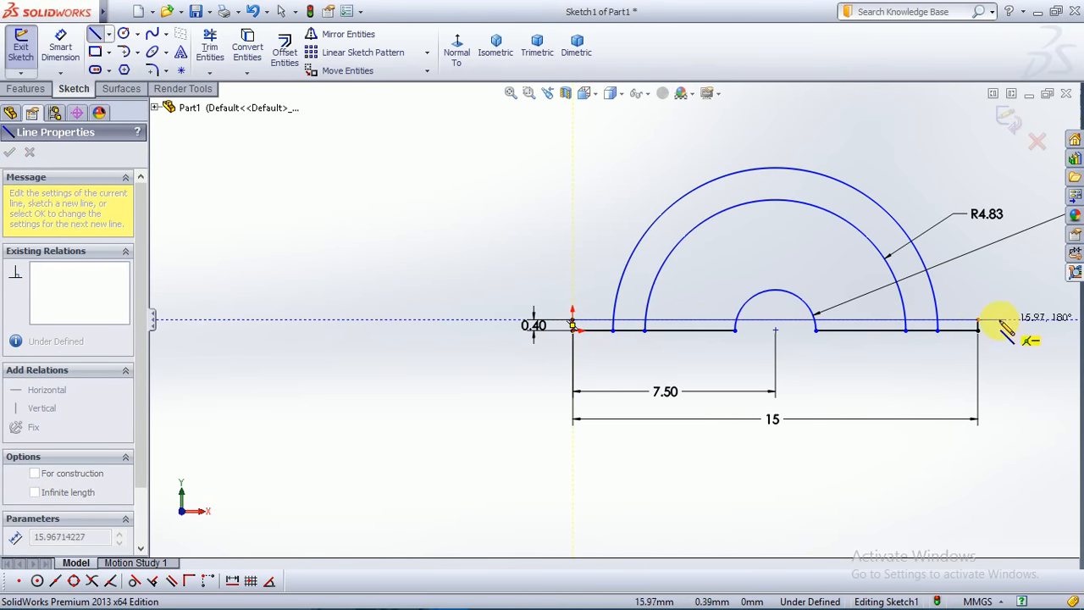
{"action": "left_click", "coordinate": [979, 321]}
{"action": "key", "text": "Escape"}
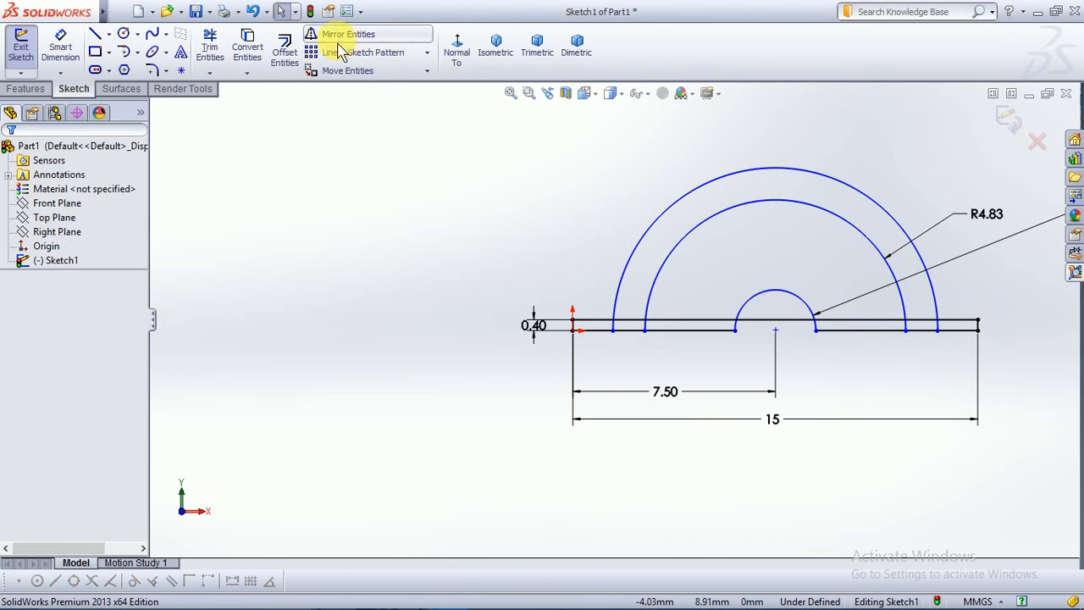
- Trim the new horizontal line inside the outermost arc, keeping only the portions on top of the left and right steps
{"action": "left_click", "coordinate": [211, 49]}
{"action": "left_click_drag", "start_coordinate": [630, 312], "coordinate": [631, 325]}
{"action": "left_click_drag", "start_coordinate": [690, 312], "coordinate": [690, 324]}
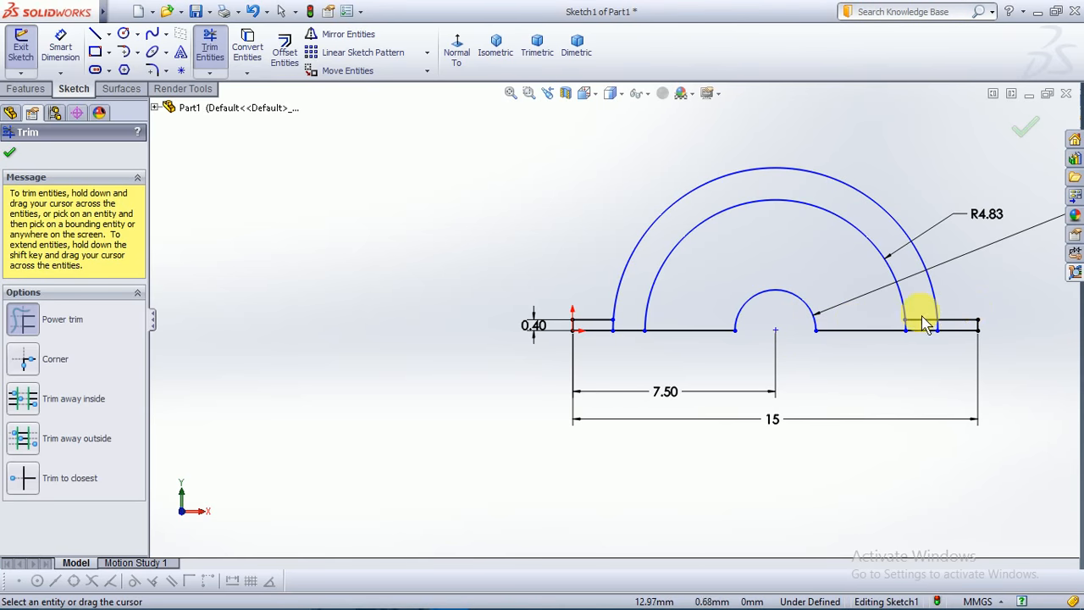
{"action": "scroll", "coordinate": [932, 338], "scroll_direction": "up", "scroll_amount": 1}
{"action": "scroll", "coordinate": [774, 342], "scroll_direction": "down", "scroll_amount": 3}
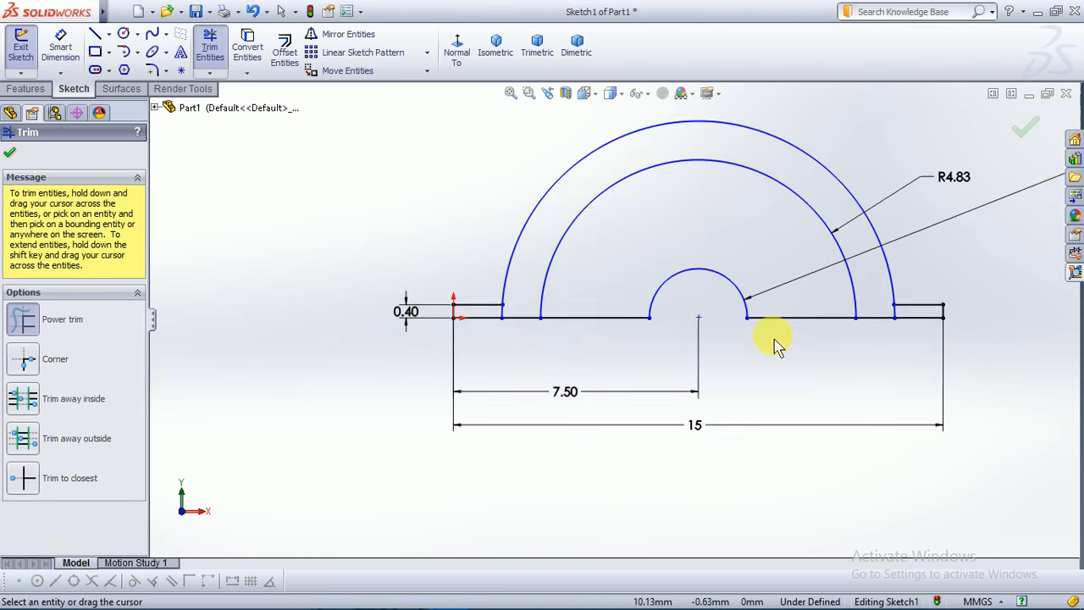
{"action": "left_click", "coordinate": [77, 65]}
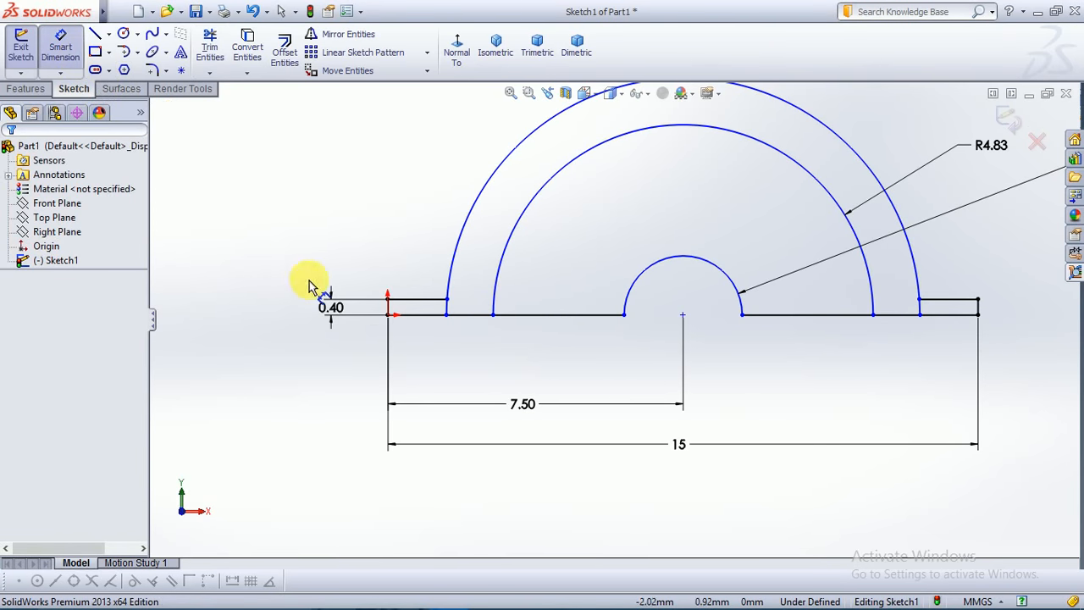
{"action": "left_click", "coordinate": [428, 303]}
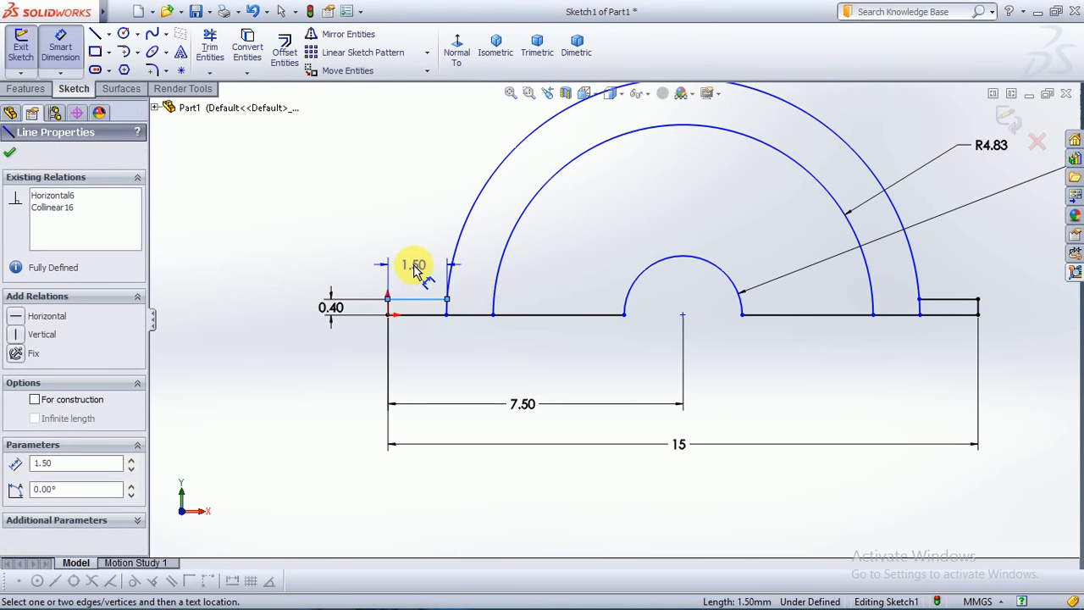
{"action": "key", "text": "Escape"}
{"action": "scroll", "coordinate": [605, 467], "scroll_direction": "up", "scroll_amount": 3}
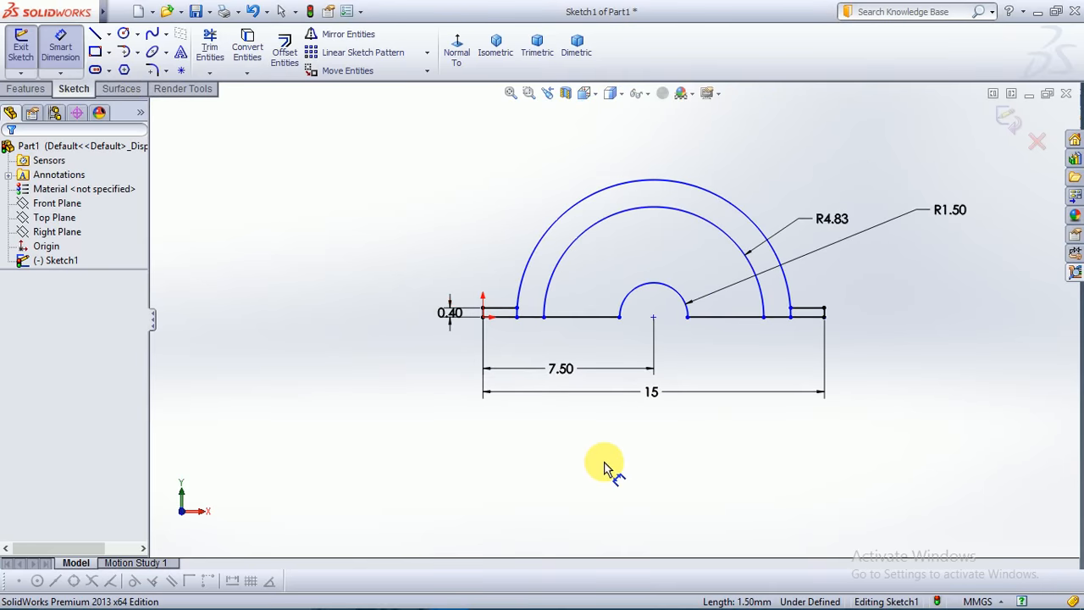
{"action": "scroll", "coordinate": [604, 466], "scroll_direction": "up", "scroll_amount": 1}
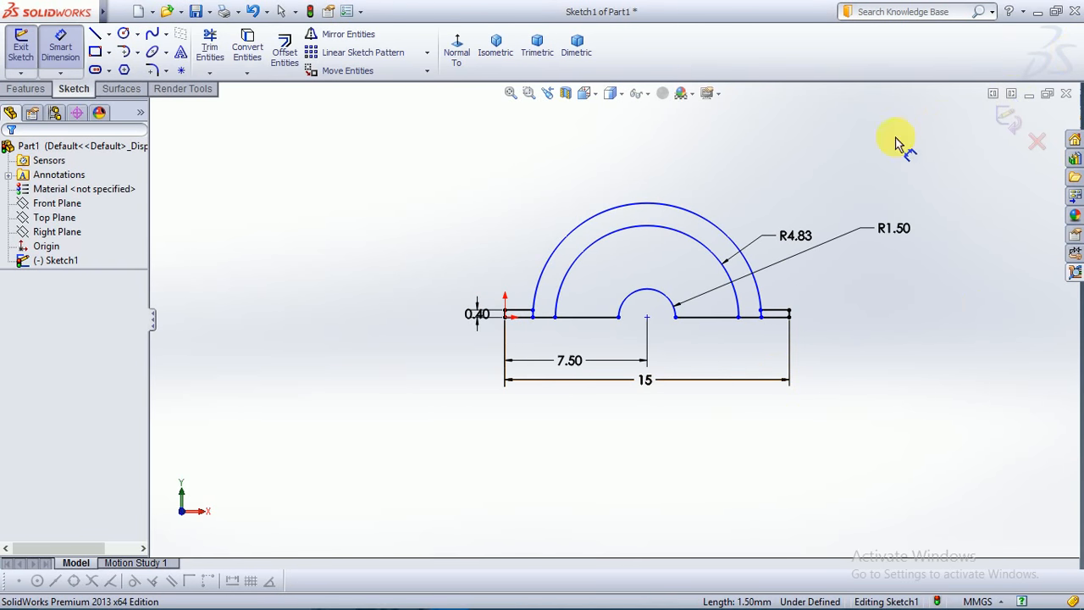
{"action": "scroll", "coordinate": [526, 360], "scroll_direction": "down", "scroll_amount": 6}
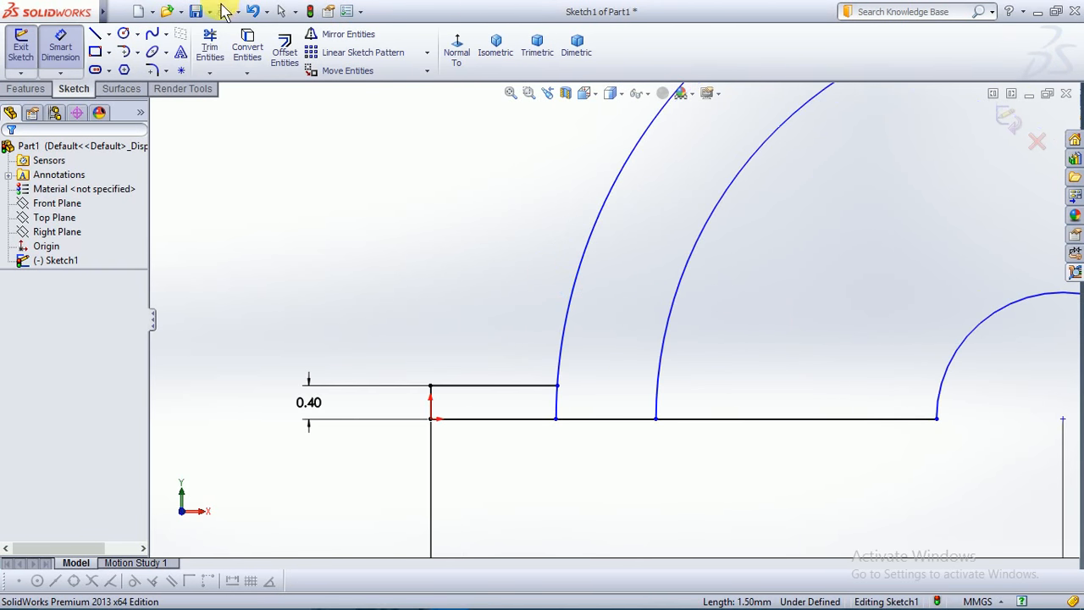
- Trim away the outermost arc's short segments between the step tops and the base line at both ends
{"action": "left_click", "coordinate": [212, 47]}
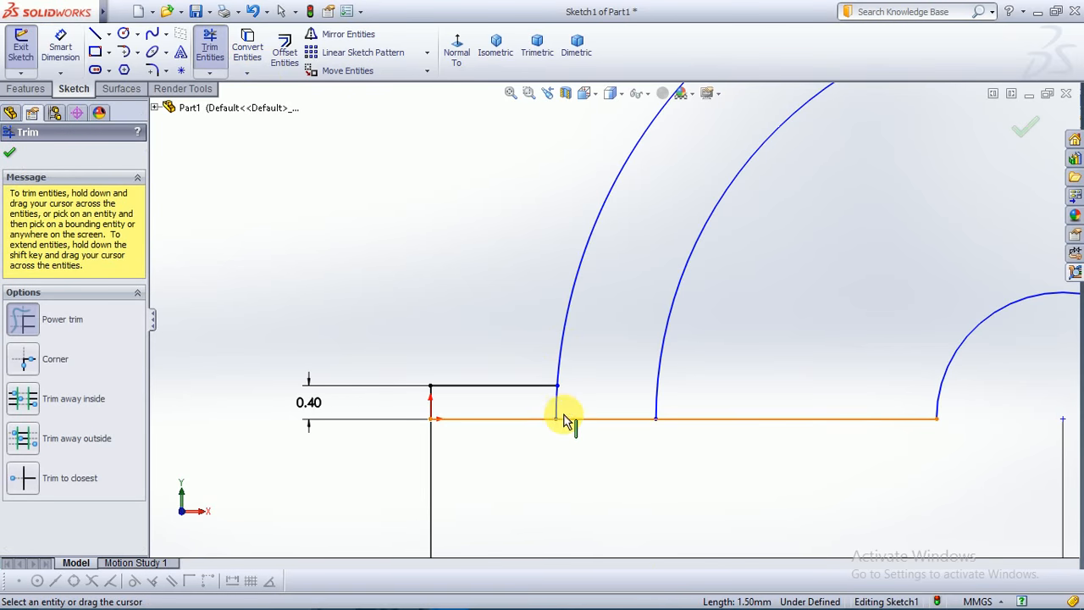
{"action": "scroll", "coordinate": [559, 406], "scroll_direction": "up", "scroll_amount": 2}
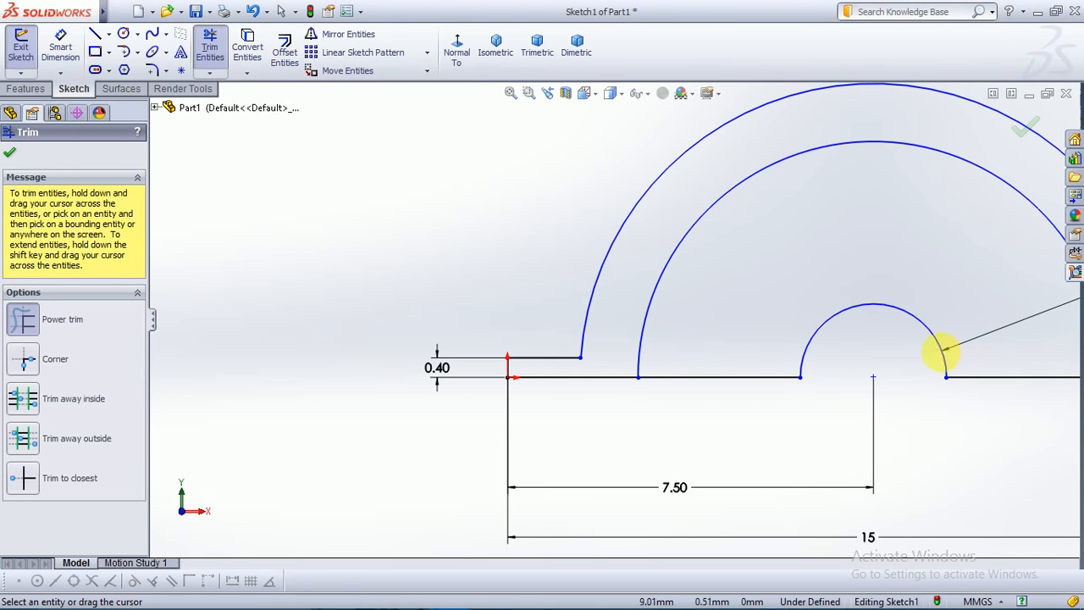
{"action": "scroll", "coordinate": [941, 352], "scroll_direction": "up", "scroll_amount": 1}
{"action": "scroll", "coordinate": [961, 346], "scroll_direction": "down", "scroll_amount": 6}
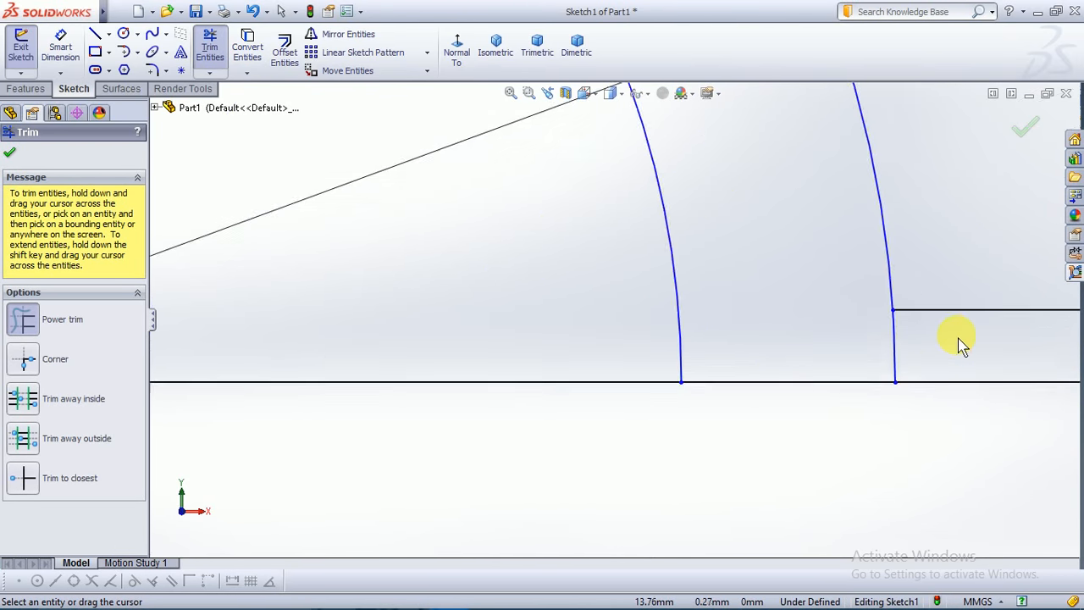
{"action": "scroll", "coordinate": [830, 339], "scroll_direction": "up", "scroll_amount": 8}
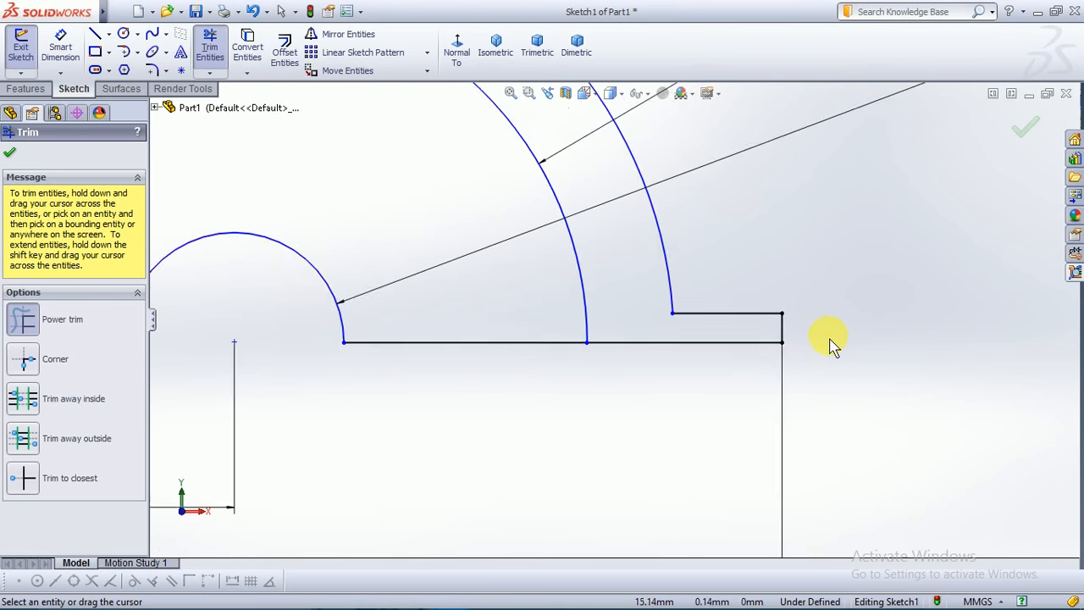
{"action": "scroll", "coordinate": [616, 330], "scroll_direction": "up", "scroll_amount": 2}
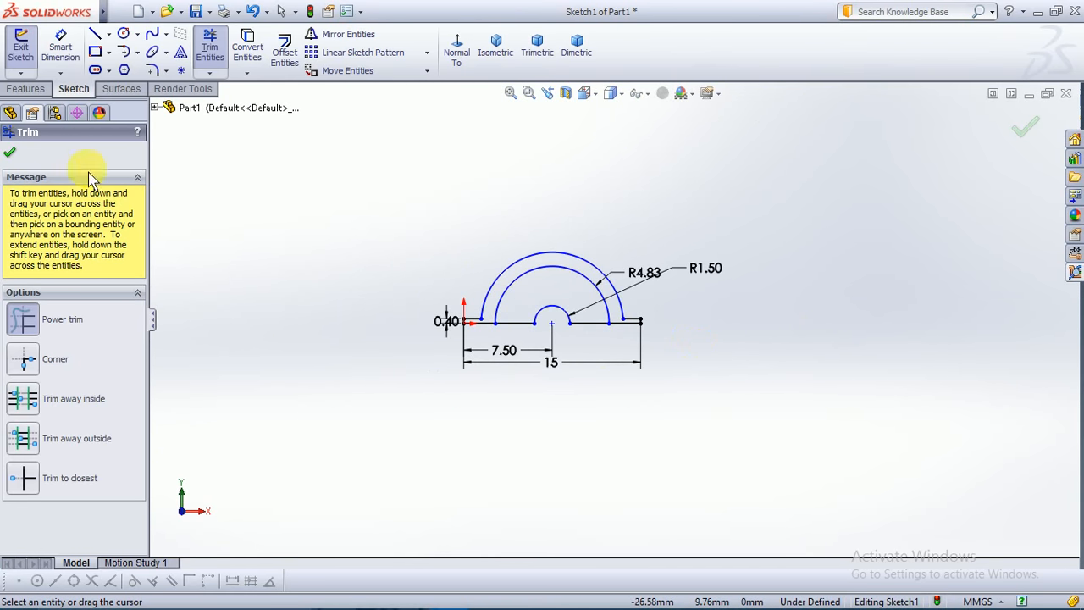
{"action": "left_click", "coordinate": [10, 154]}
- Dimension the outermost arc's radius and accept its value as drawn
{"action": "left_click", "coordinate": [60, 46]}
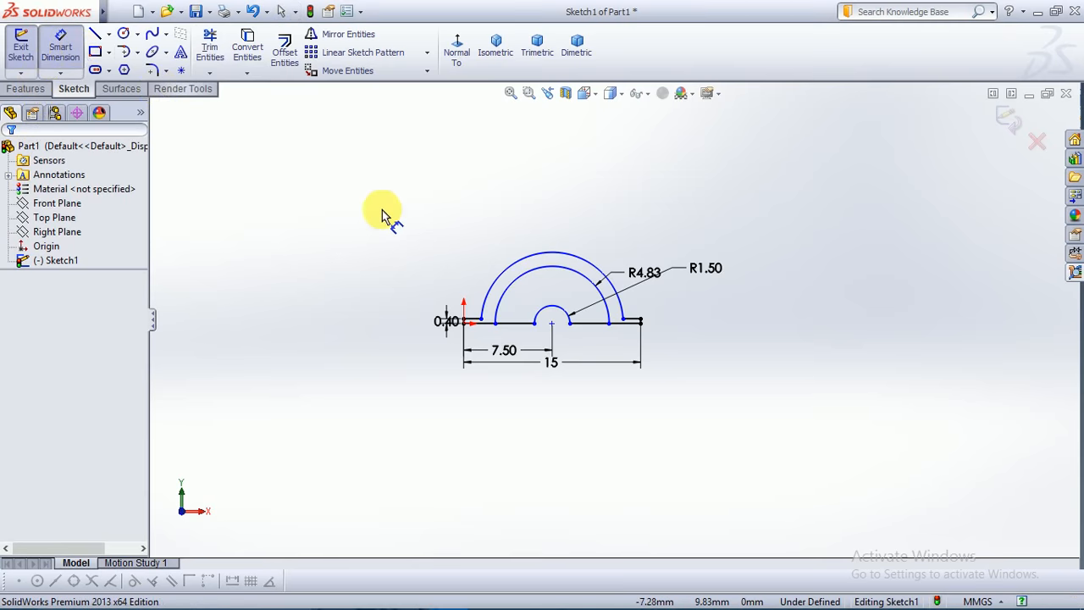
{"action": "left_click", "coordinate": [569, 259]}
{"action": "left_click", "coordinate": [635, 217]}
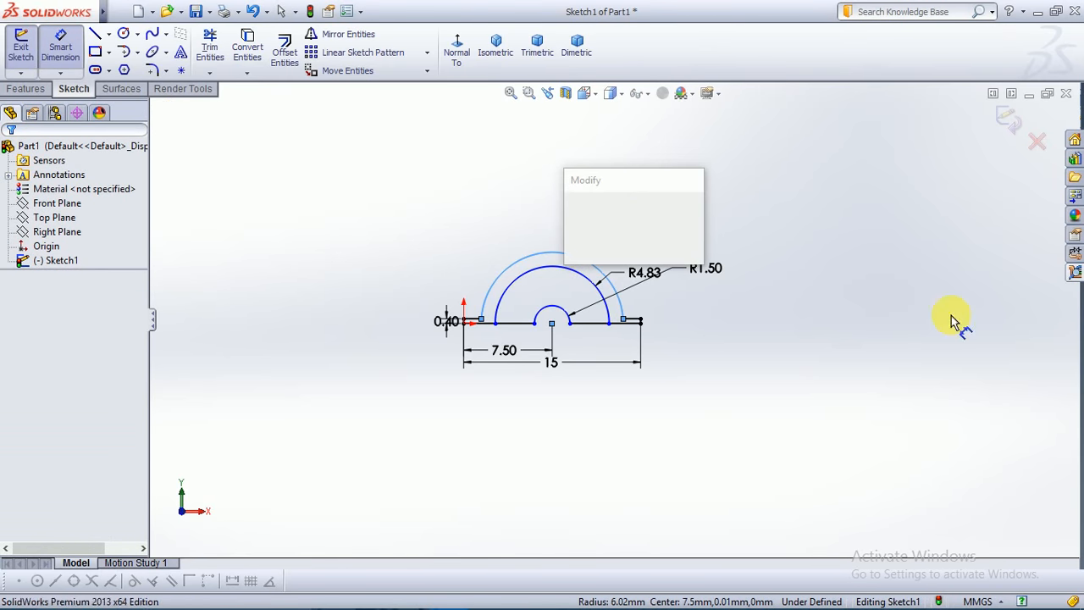
{"action": "left_click", "coordinate": [575, 254]}
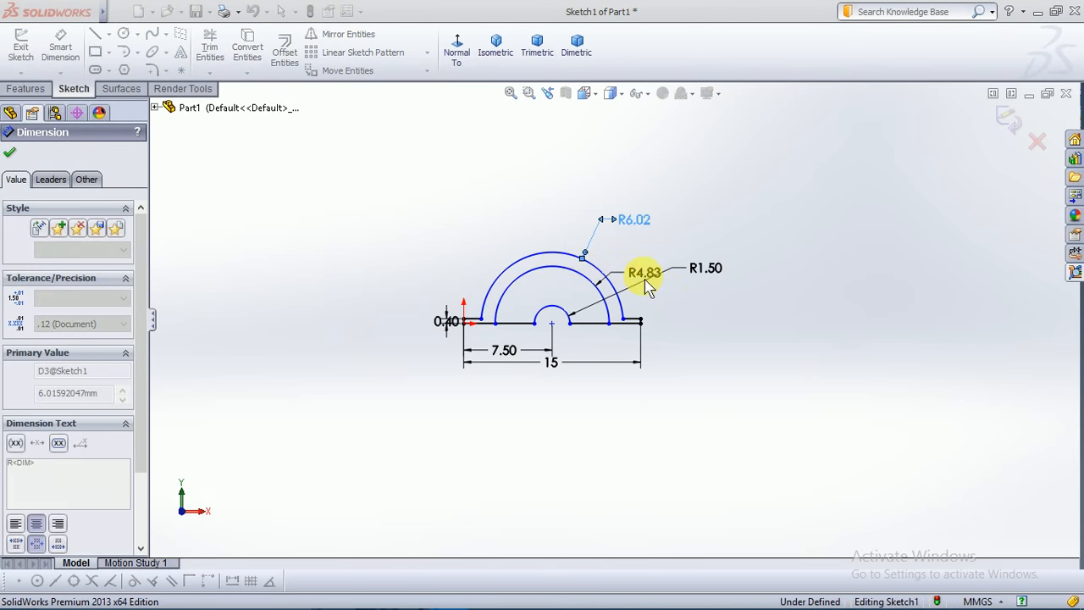
{"action": "left_click", "coordinate": [732, 360]}
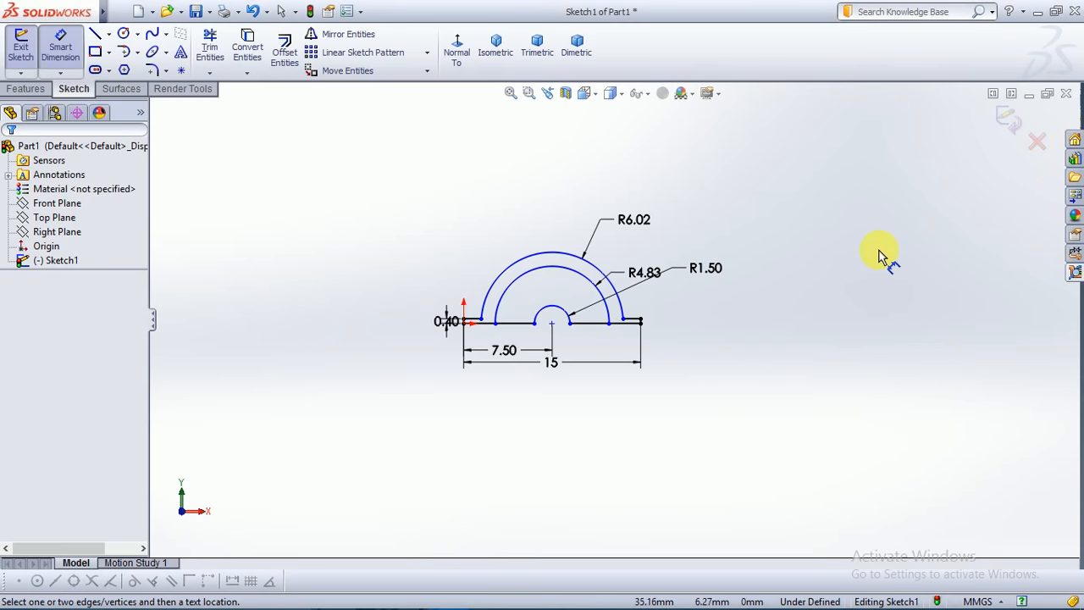
- Start an Extruded Boss from the profile sketch and select both the inner half-ring region and the outer region with the steps
{"action": "scroll", "coordinate": [512, 364], "scroll_direction": "down", "scroll_amount": 2}
{"action": "scroll", "coordinate": [521, 347], "scroll_direction": "up", "scroll_amount": 2}
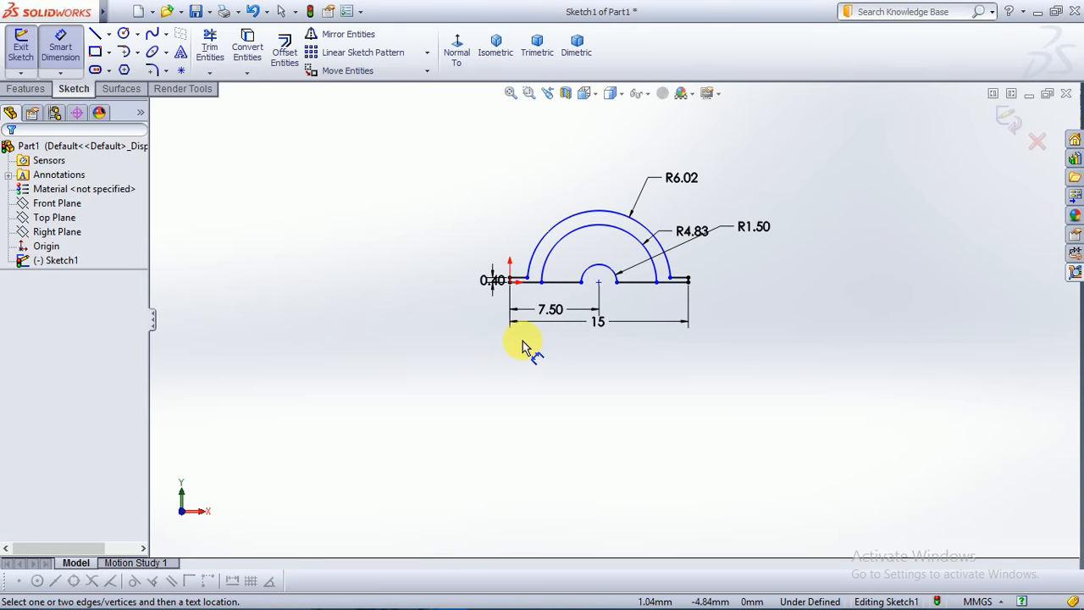
{"action": "scroll", "coordinate": [523, 348], "scroll_direction": "down", "scroll_amount": 2}
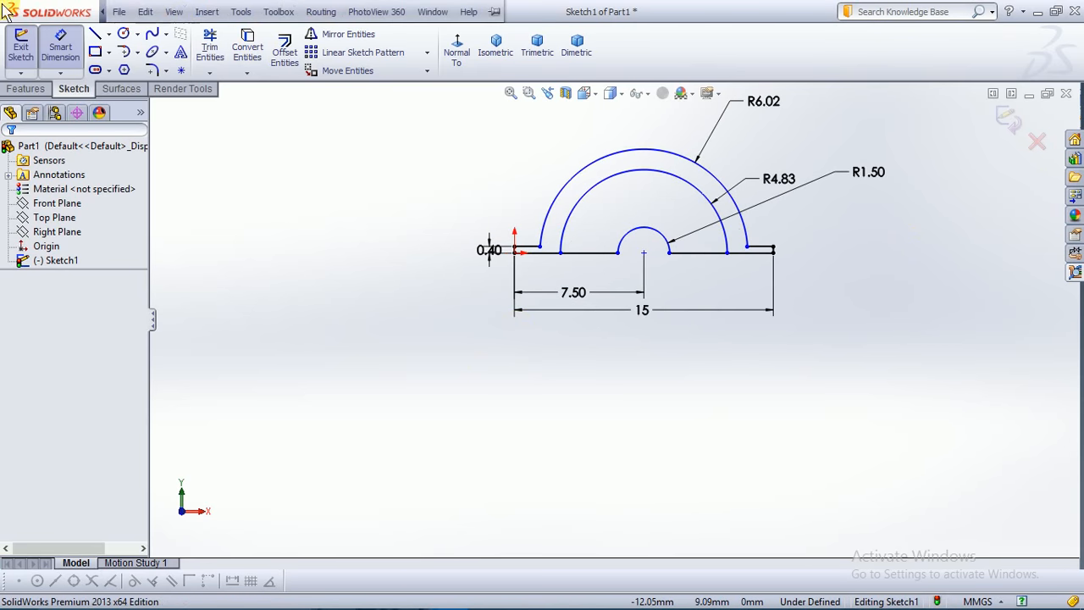
{"action": "left_click", "coordinate": [20, 89]}
{"action": "left_click", "coordinate": [27, 51]}
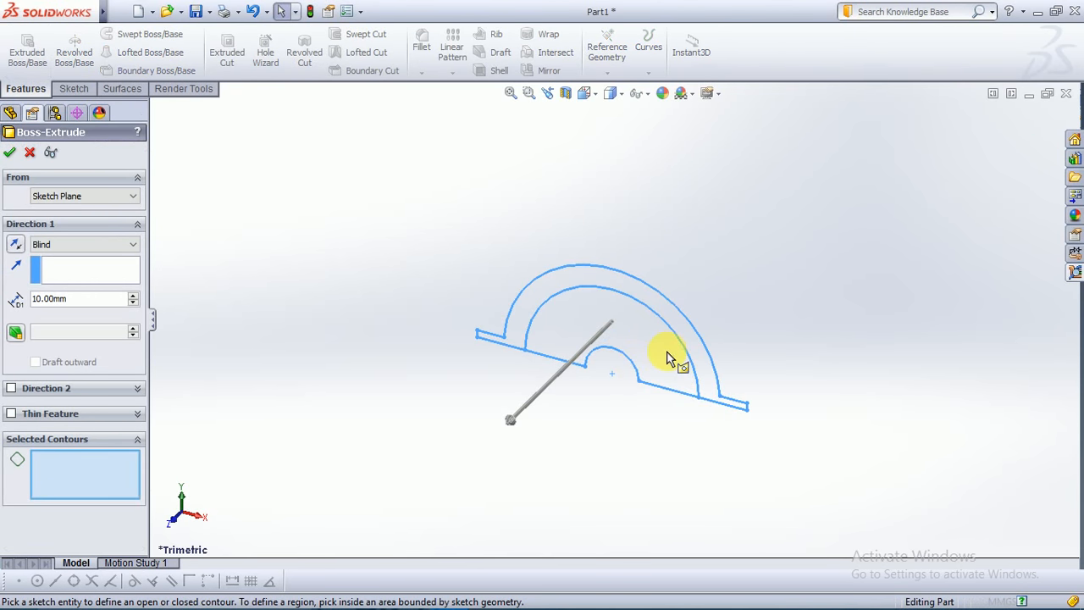
{"action": "left_click", "coordinate": [666, 357]}
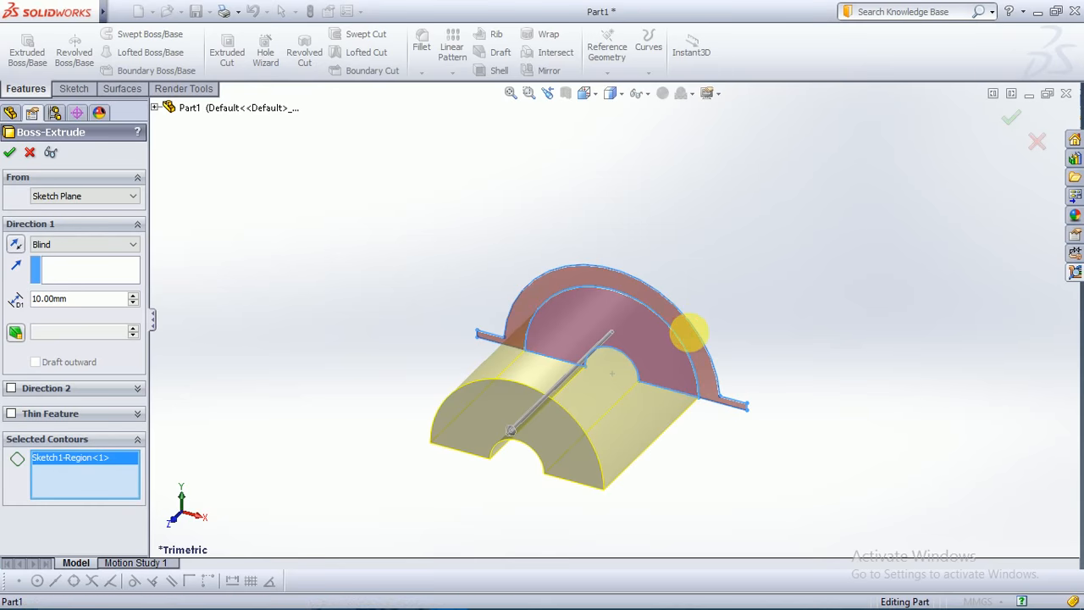
{"action": "left_click", "coordinate": [689, 332]}
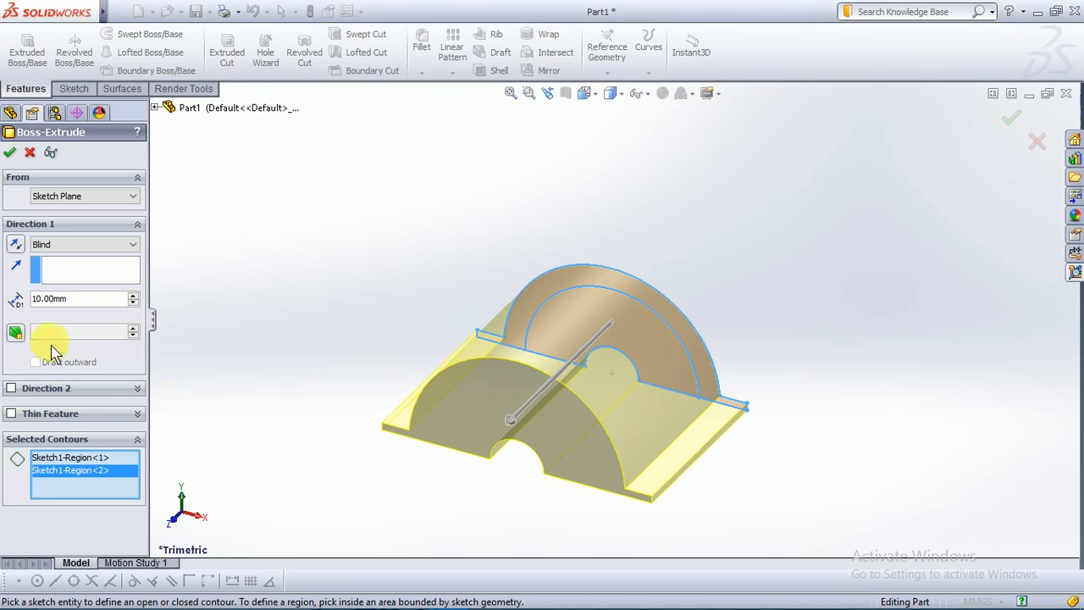
- Reverse the extrusion direction and set a blind depth of 8 mm for the boss
{"action": "left_click", "coordinate": [18, 249]}
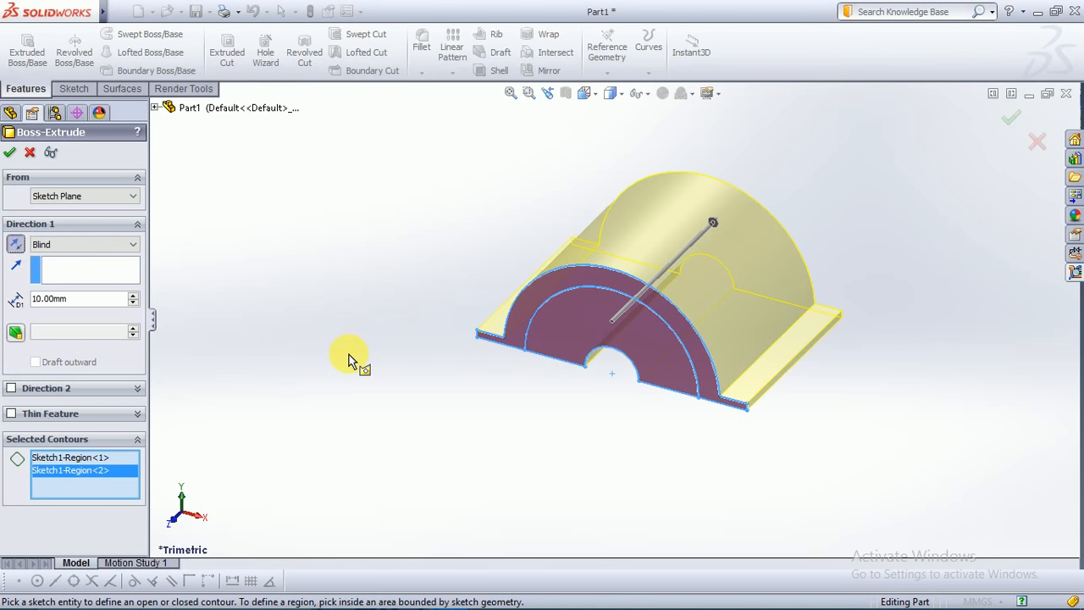
{"action": "scroll", "coordinate": [349, 360], "scroll_direction": "up", "scroll_amount": 1}
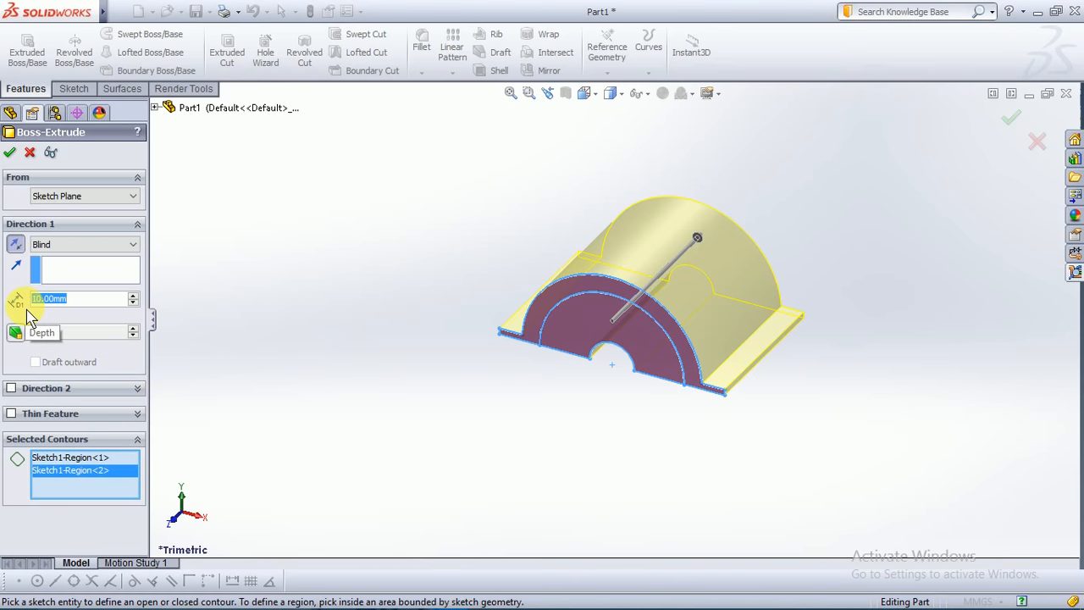
{"action": "type", "text": "8"}
{"action": "key", "text": "Return"}
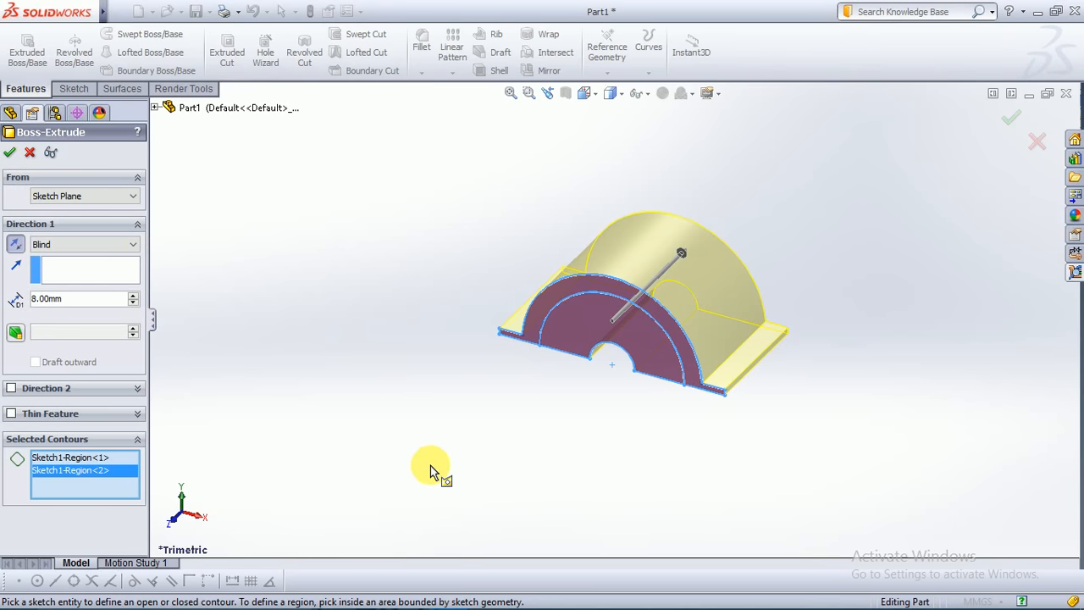
{"action": "left_click", "coordinate": [577, 394]}
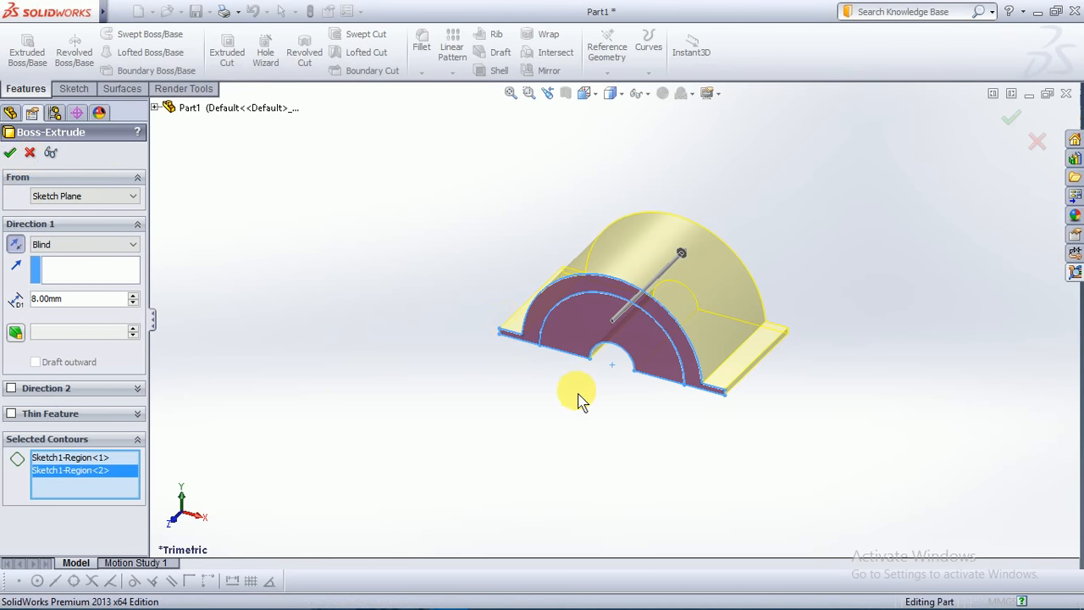
- Start a new sketch on the top face of the right side ledge and view it normal to the sketch plane
{"action": "mouse_move", "coordinate": [580, 423]}
{"action": "middle_mouse_down"}
{"action": "mouse_move", "coordinate": [601, 423]}
{"action": "mouse_move", "coordinate": [678, 321]}
{"action": "mouse_move", "coordinate": [632, 355]}
{"action": "mouse_move", "coordinate": [639, 395]}
{"action": "mouse_move", "coordinate": [686, 472]}
{"action": "mouse_move", "coordinate": [717, 385]}
{"action": "middle_mouse_up"}
{"action": "left_click", "coordinate": [702, 364]}
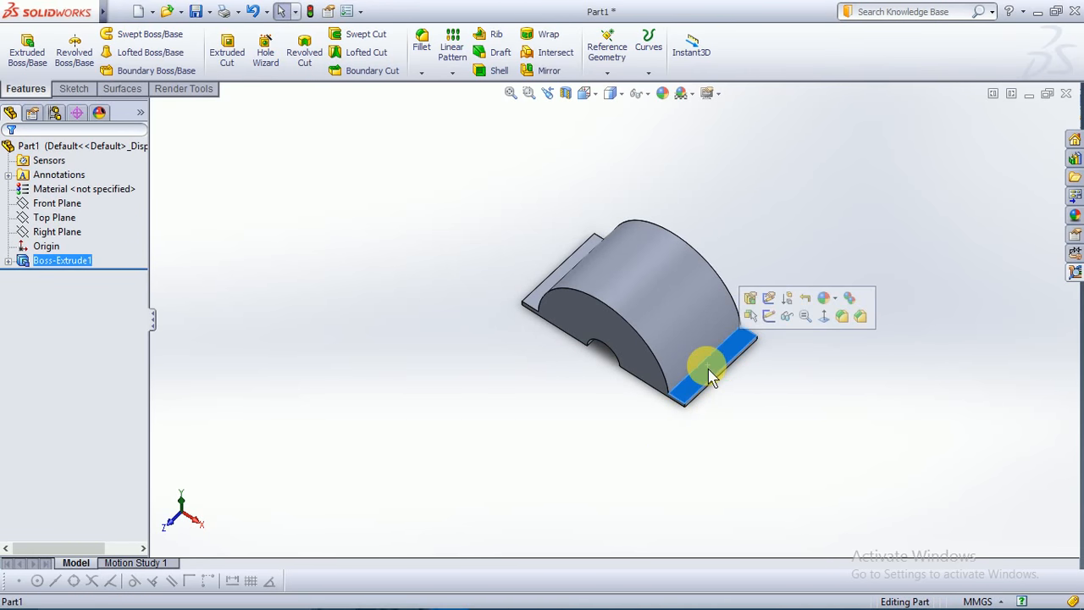
{"action": "left_click", "coordinate": [765, 314]}
{"action": "key", "text": "space"}
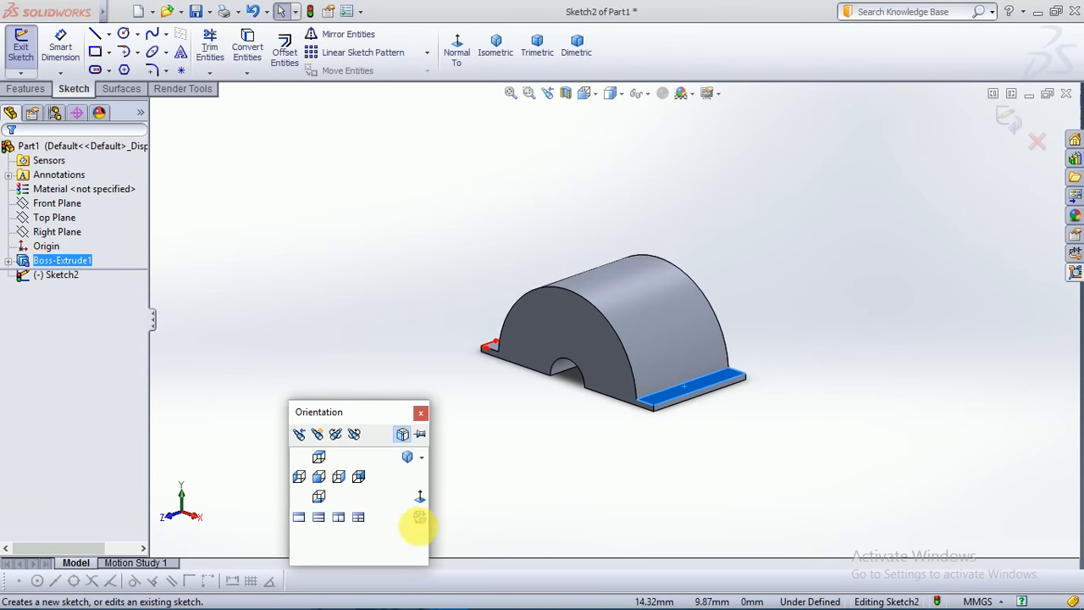
{"action": "left_click", "coordinate": [424, 499]}
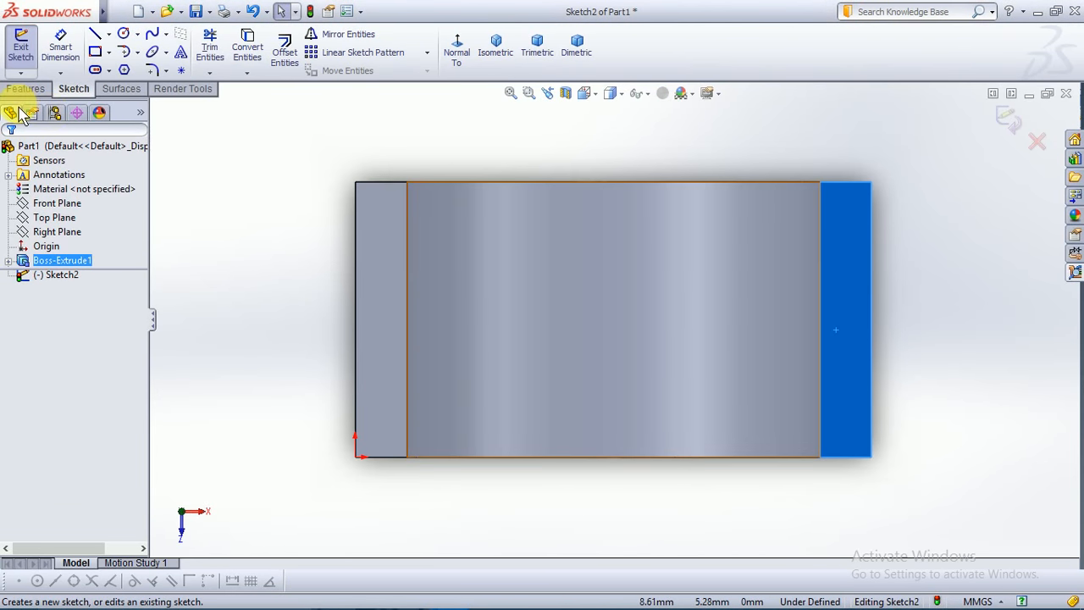
- Draw a horizontal centerline across the right ledge at mid-length, from its inner edge to its outer edge
{"action": "left_click", "coordinate": [109, 35]}
{"action": "left_click", "coordinate": [113, 68]}
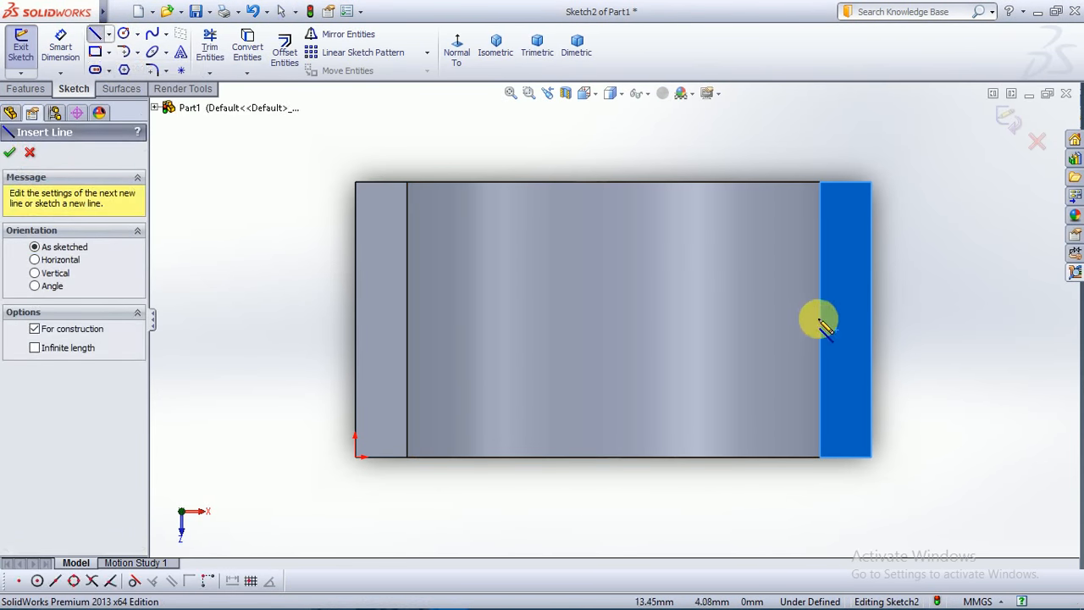
{"action": "left_click", "coordinate": [820, 321]}
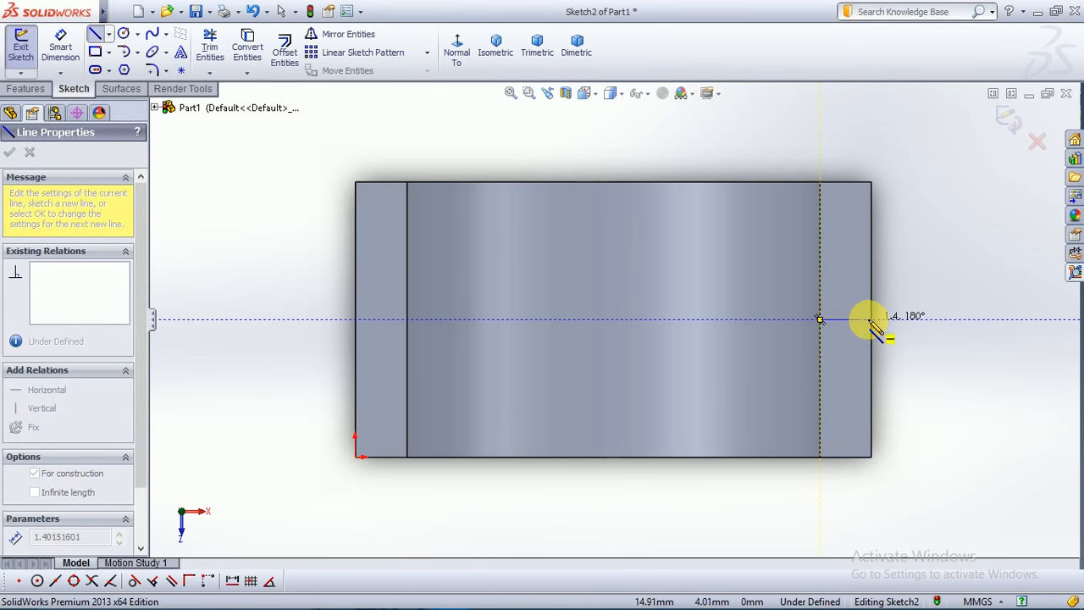
{"action": "left_click", "coordinate": [872, 319]}
{"action": "key", "text": "Escape"}
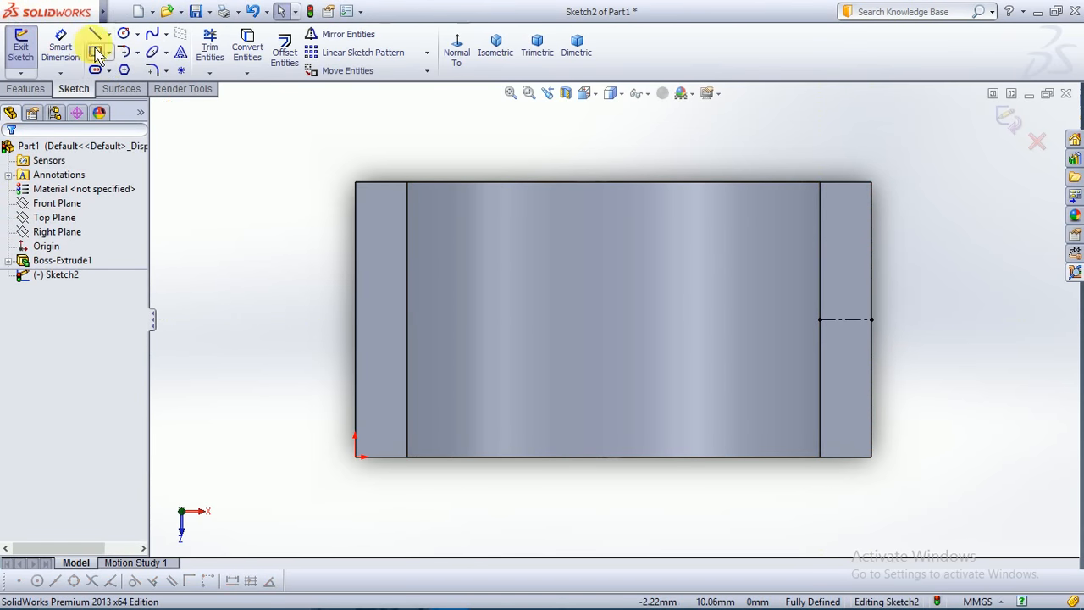
- Sketch two circles of about 0.53 mm radius on the right ledge below the centerline, one above the other, with equal radii
{"action": "left_click", "coordinate": [124, 33]}
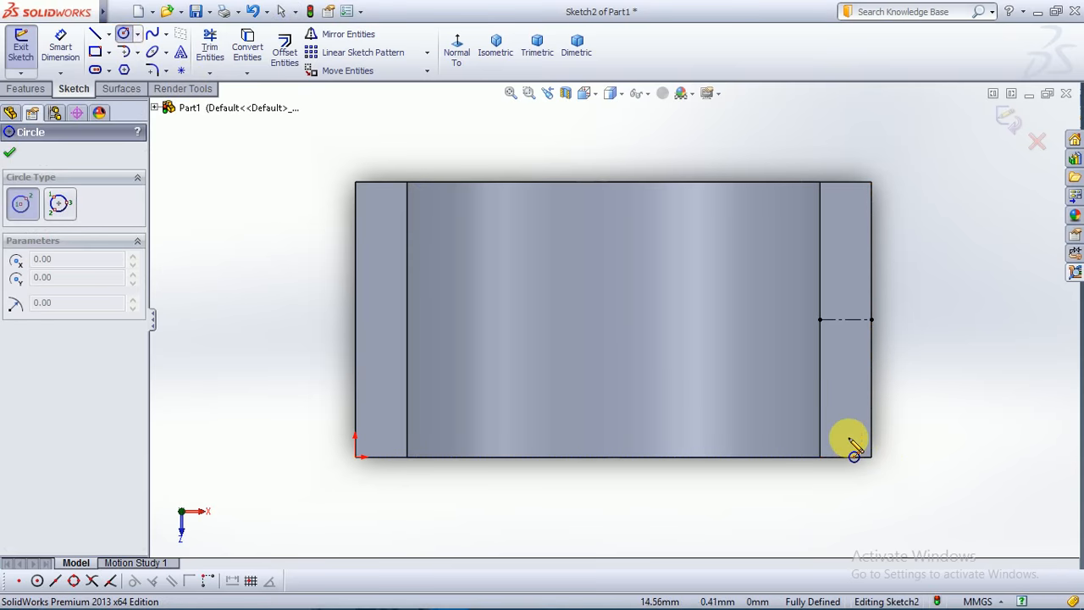
{"action": "left_click", "coordinate": [842, 423]}
{"action": "left_click", "coordinate": [847, 438]}
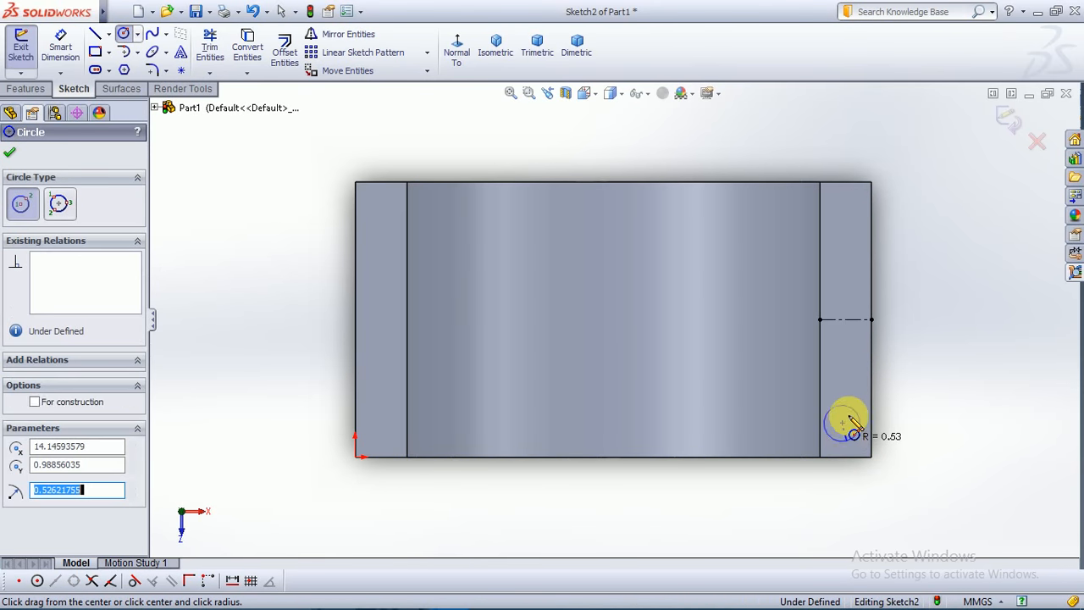
{"action": "left_click", "coordinate": [843, 366]}
{"action": "left_click", "coordinate": [848, 373]}
{"action": "key", "text": "Escape"}
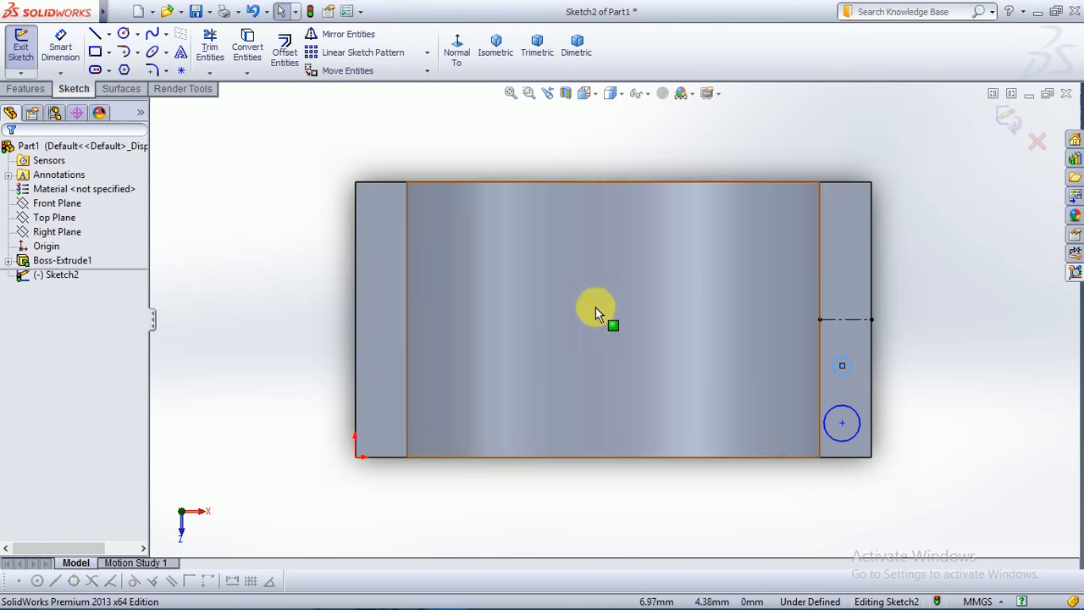
{"action": "left_click", "coordinate": [861, 420], "text": "ctrl"}
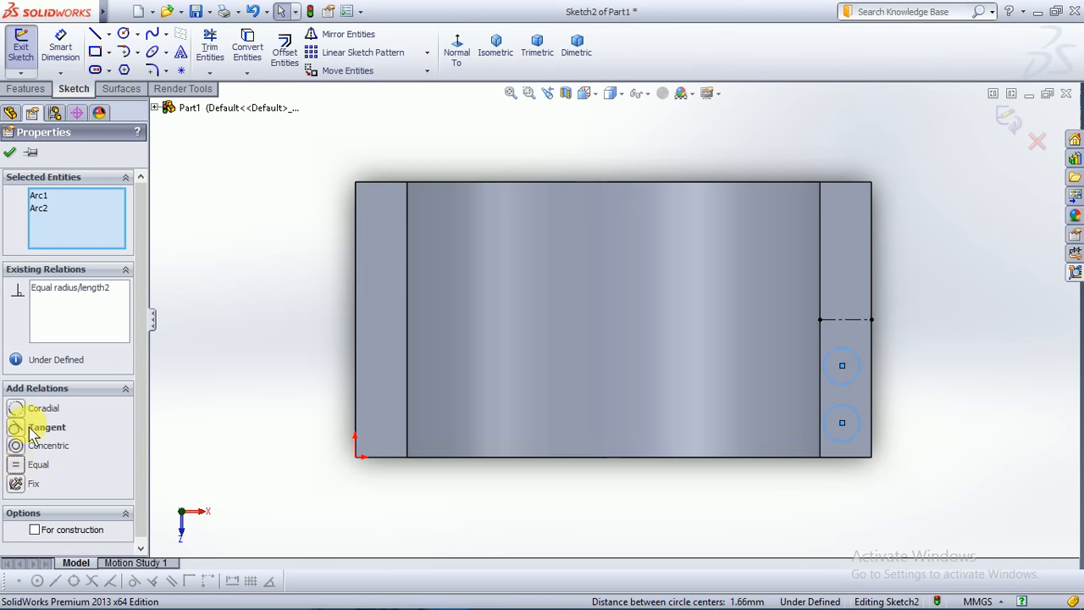
{"action": "left_click", "coordinate": [9, 152]}
- Dimension the upper circle on the right ledge with a diameter of 0.41 mm
{"action": "left_click", "coordinate": [60, 47]}
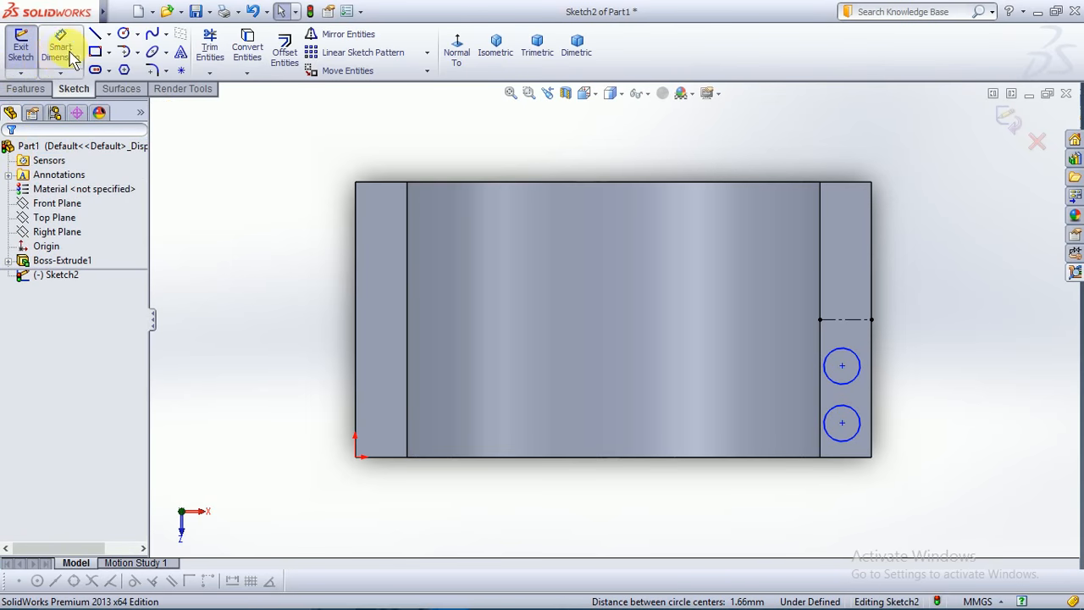
{"action": "left_click", "coordinate": [843, 348]}
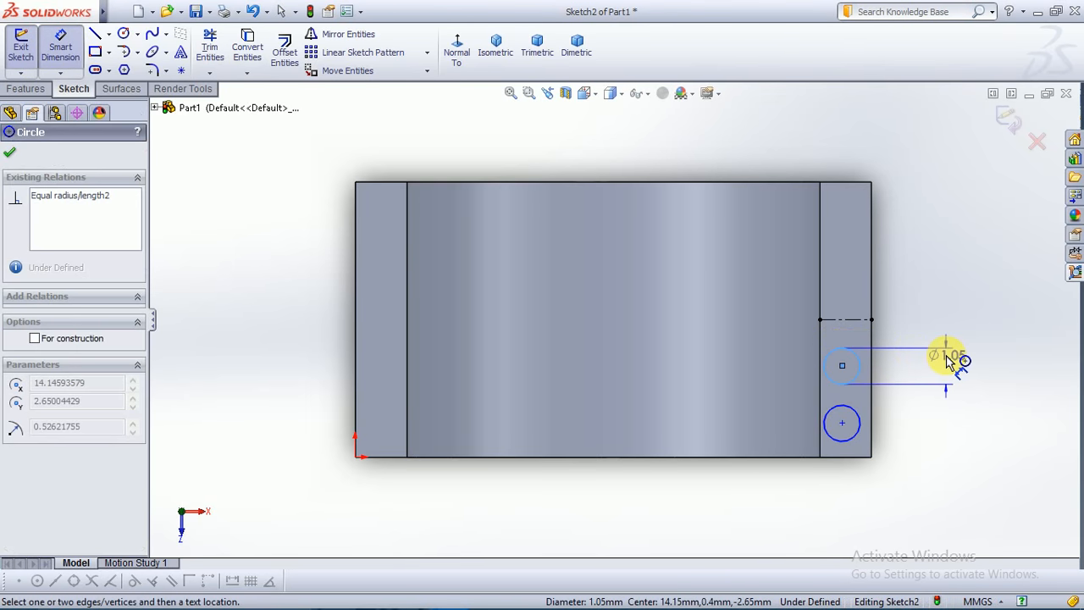
{"action": "left_click", "coordinate": [949, 358]}
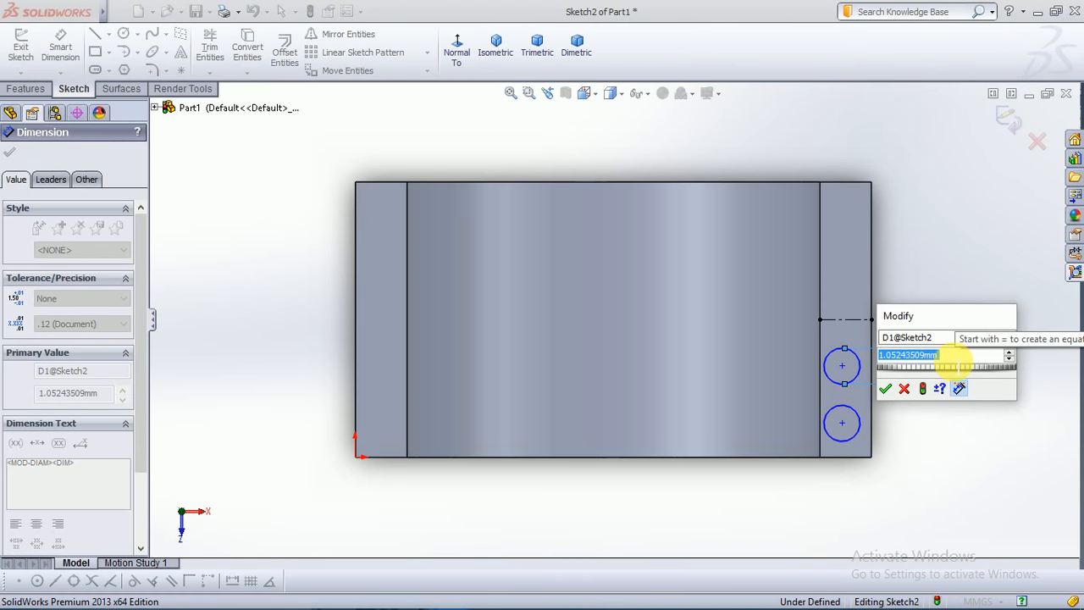
{"action": "type", "text": "0.41"}
{"action": "key", "text": "Return"}
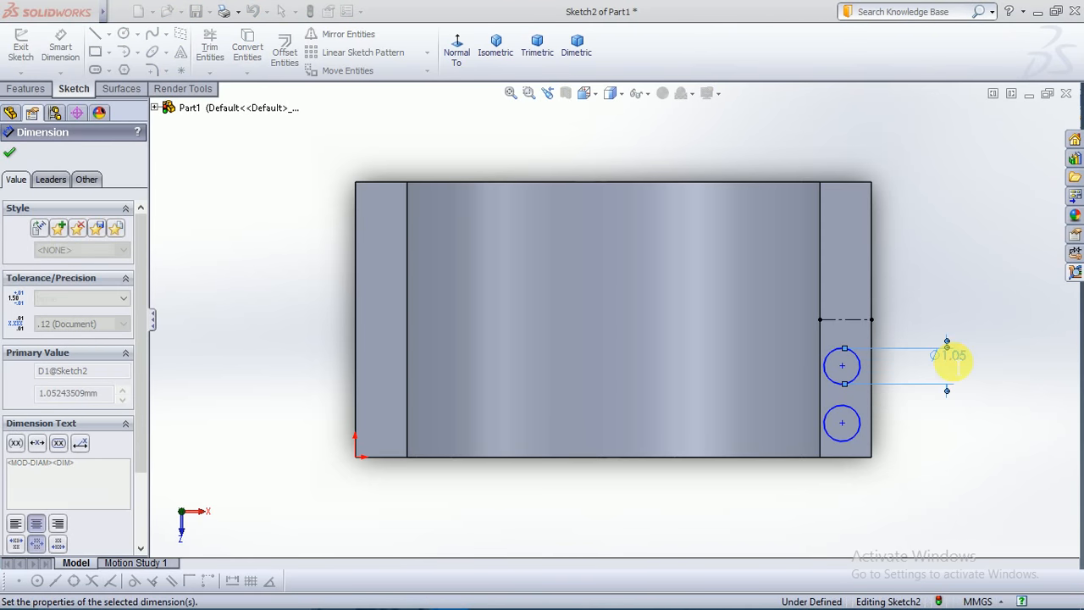
{"action": "key", "text": "Escape"}
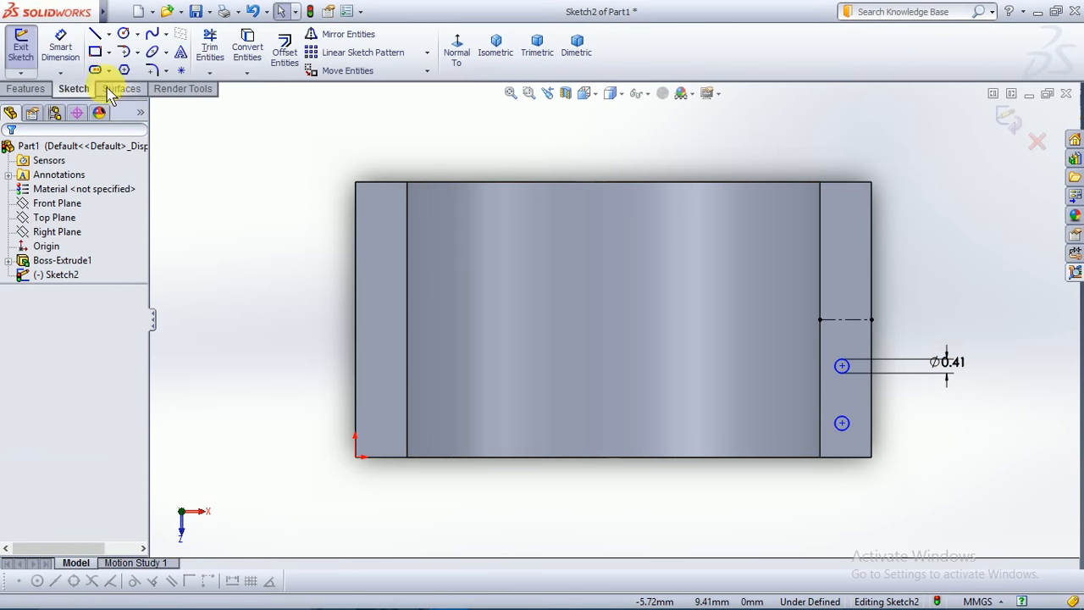
{"action": "left_click", "coordinate": [20, 44]}
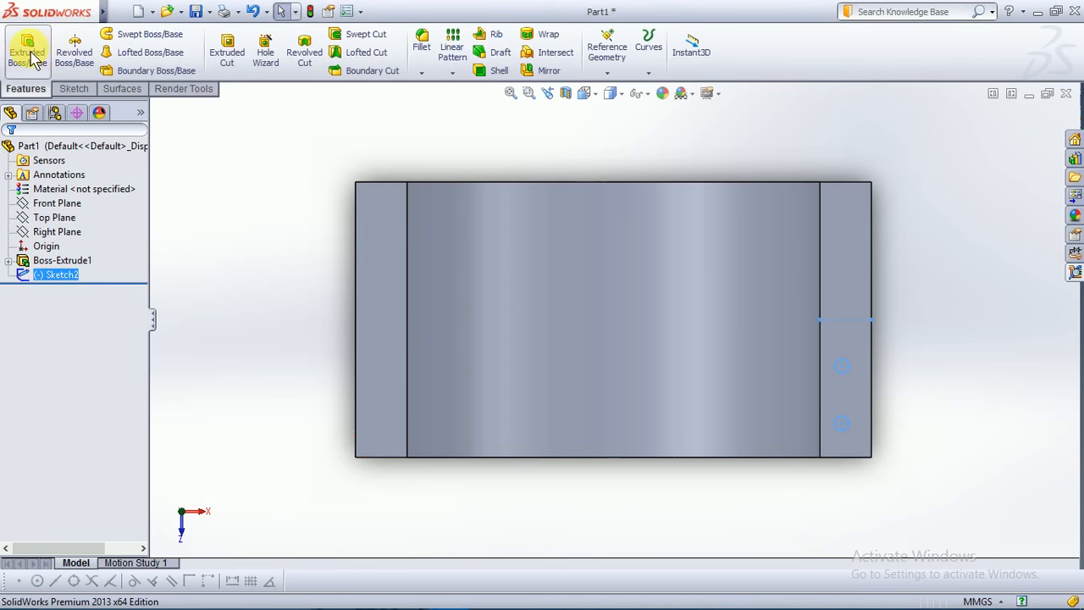
{"action": "left_click", "coordinate": [72, 90]}
{"action": "left_click", "coordinate": [20, 44]}
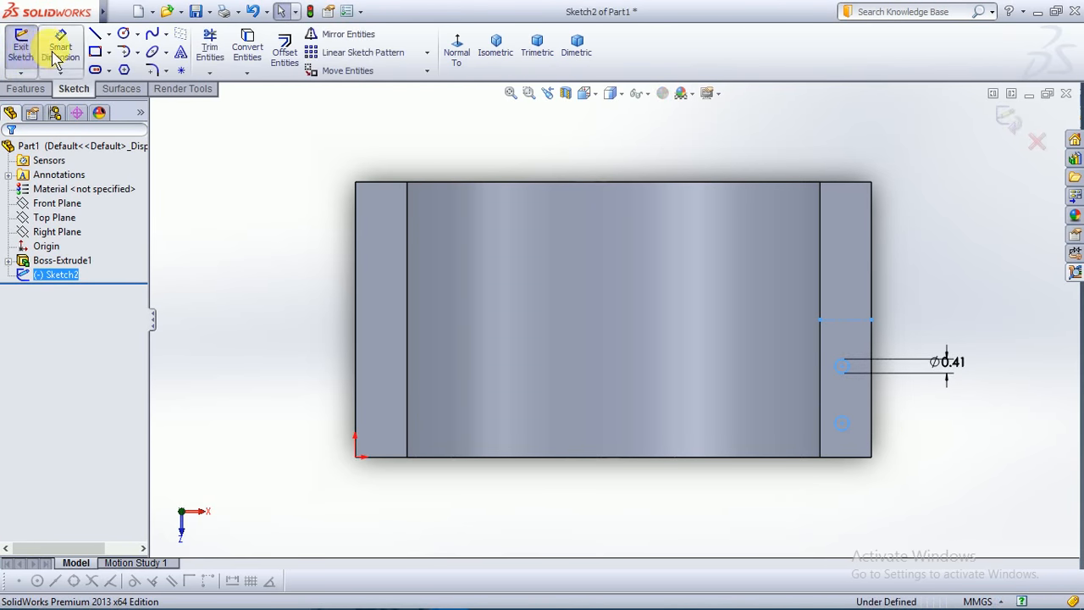
- Dimension the lower circle's center 1 mm from the bottom edge of the right ledge
{"action": "left_click", "coordinate": [60, 47]}
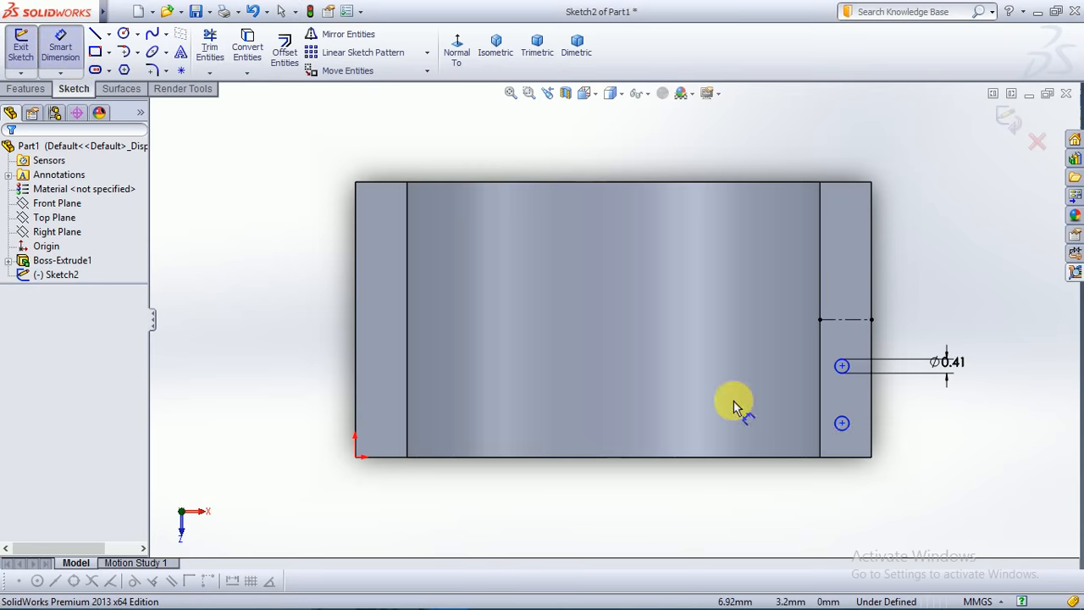
{"action": "left_click", "coordinate": [842, 424]}
{"action": "left_click", "coordinate": [845, 457]}
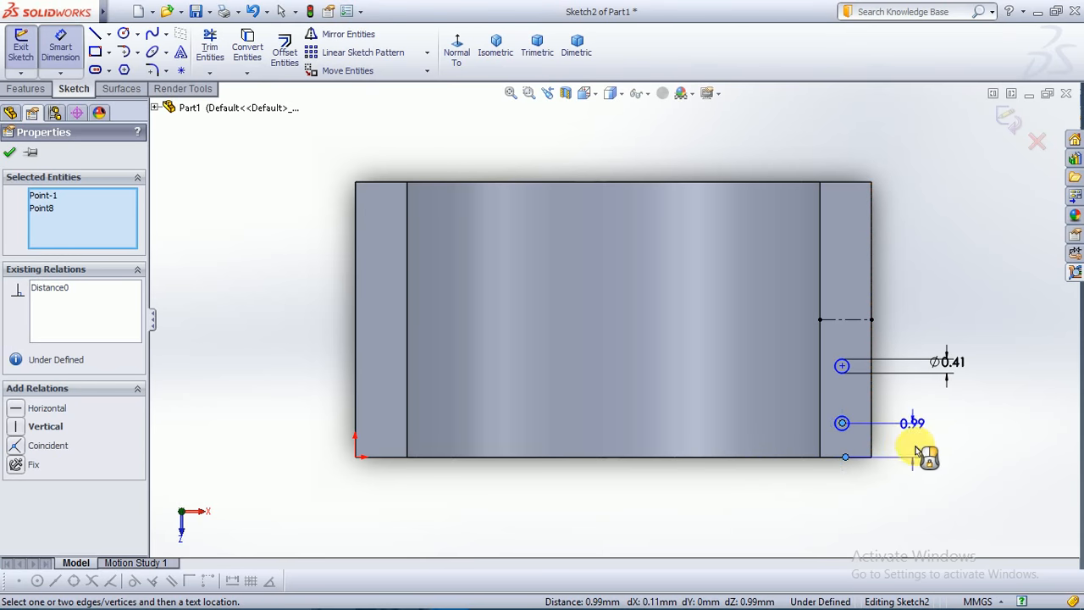
{"action": "left_click", "coordinate": [976, 453]}
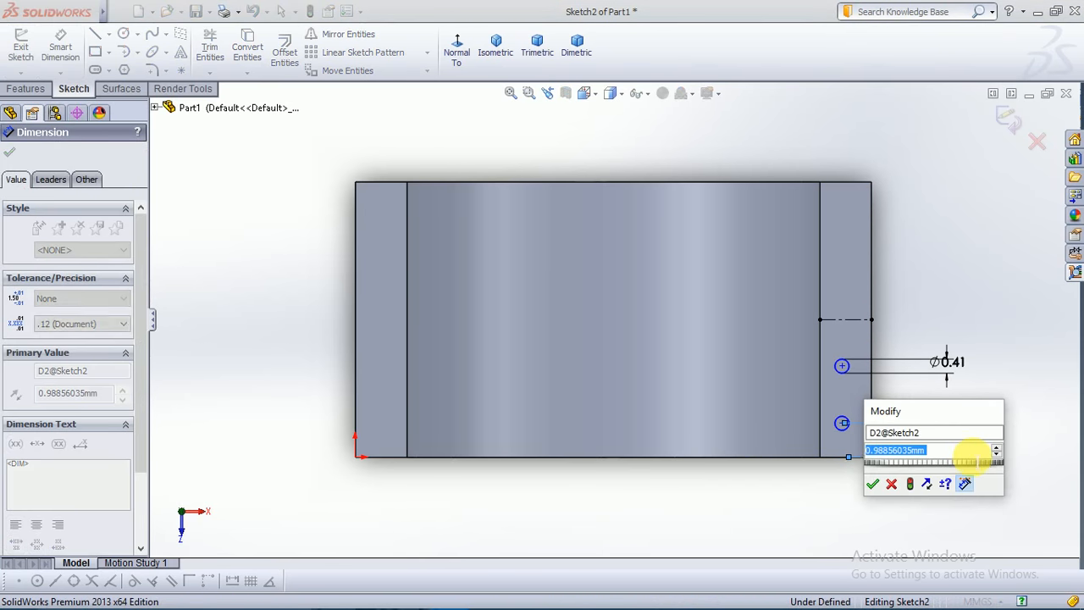
{"action": "type", "text": "1"}
{"action": "key", "text": "Return"}
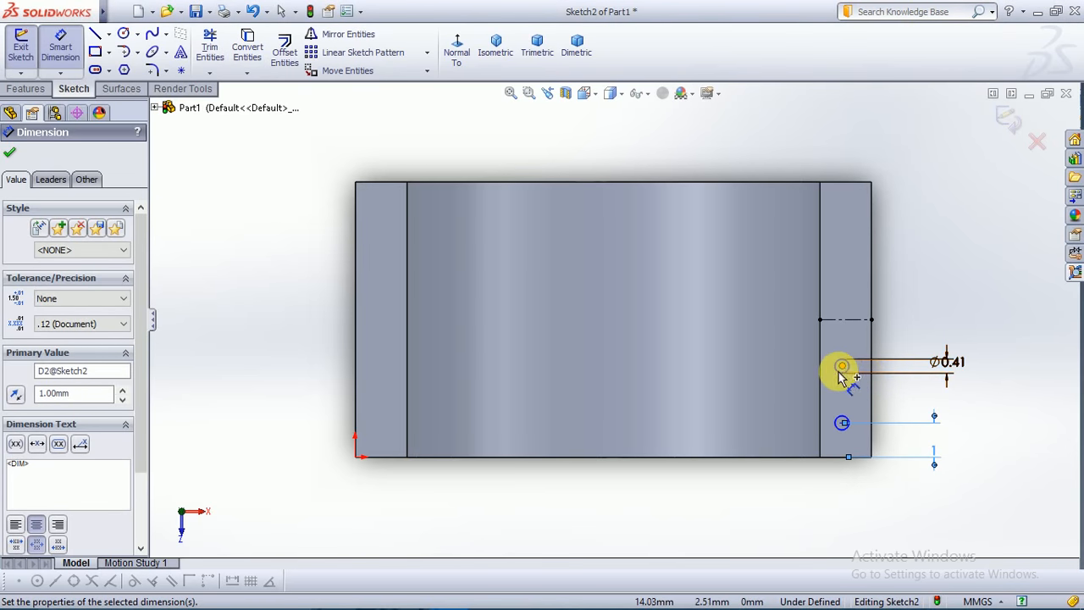
- Set the vertical distance between the centers of the two circles on the right ledge to 2 mm
{"action": "left_click", "coordinate": [843, 368]}
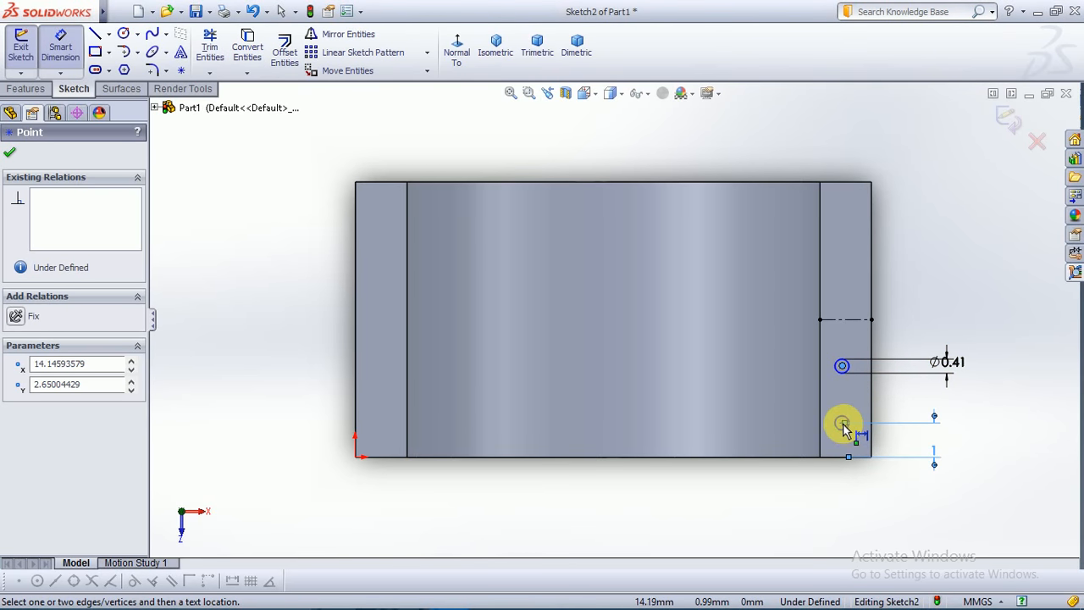
{"action": "left_click", "coordinate": [843, 423]}
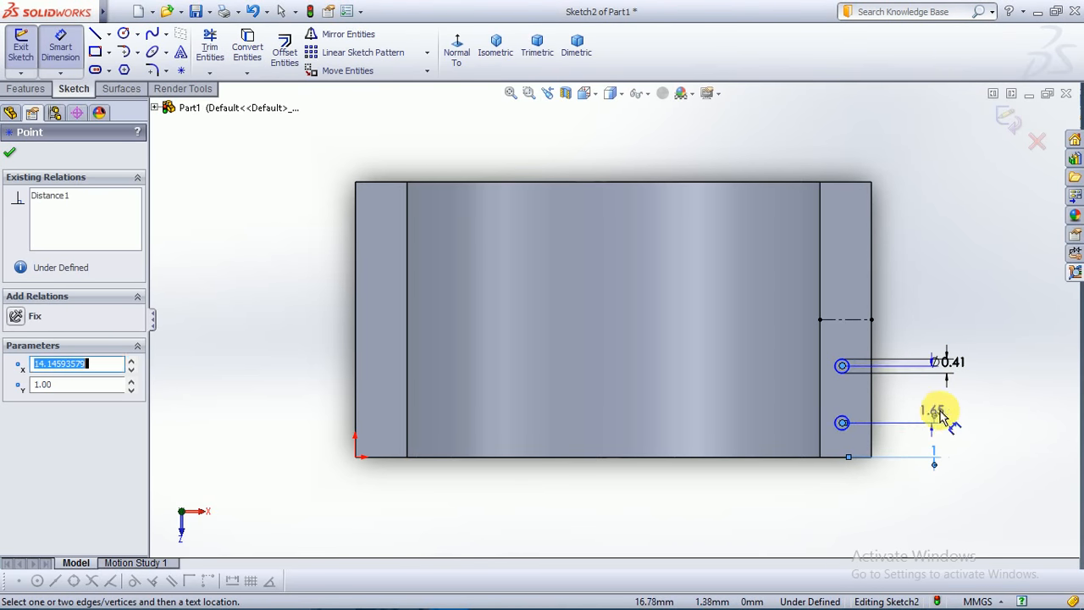
{"action": "left_click", "coordinate": [985, 415]}
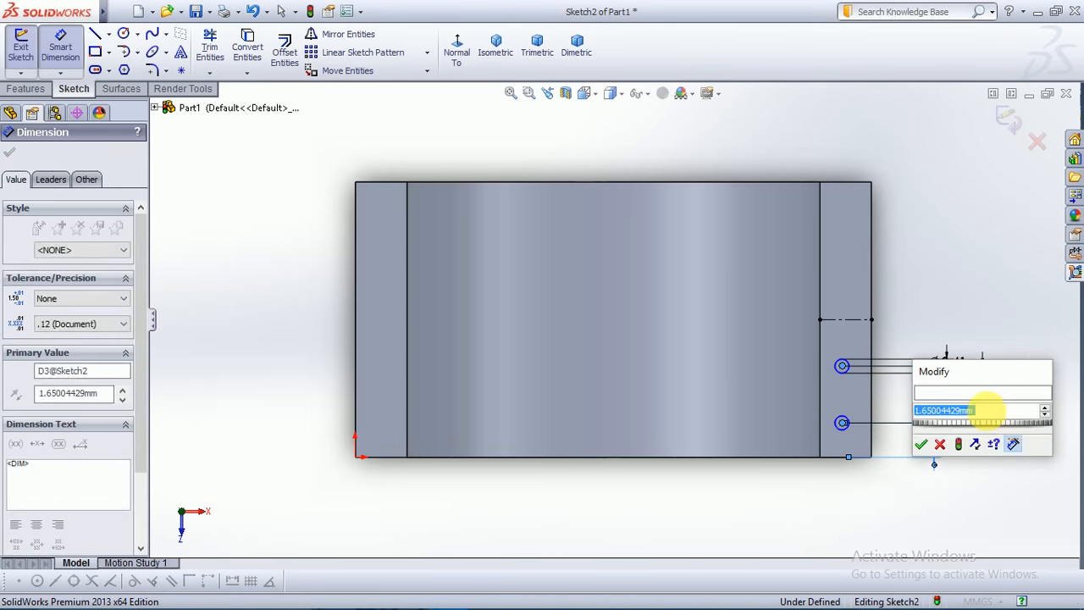
{"action": "type", "text": "2"}
{"action": "key", "text": "Return"}
{"action": "key", "text": "Escape"}
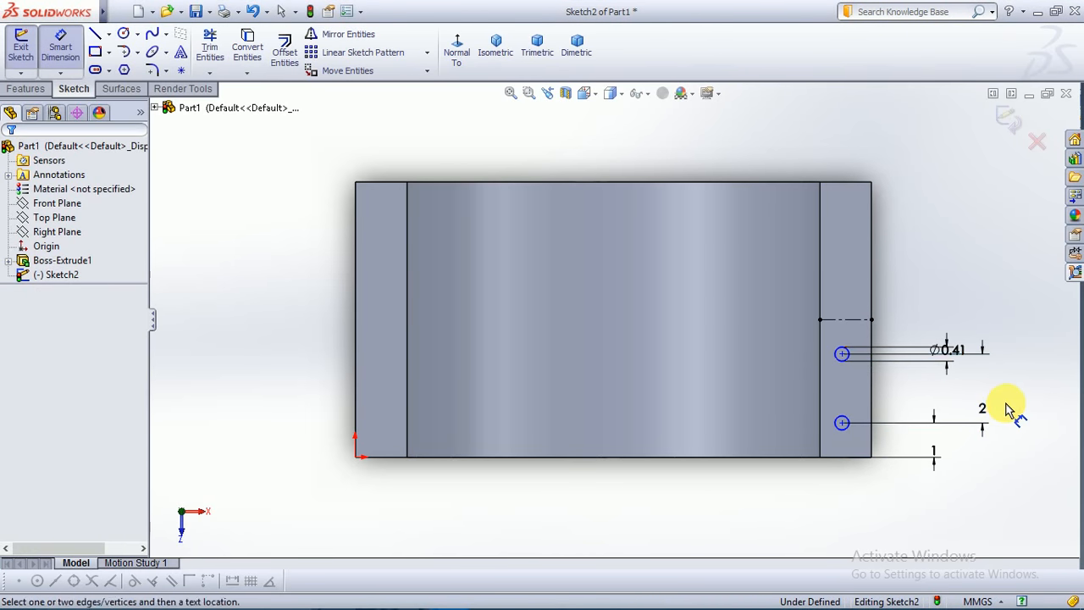
- Mirror both circles about the short horizontal centerline to place two copies on the upper half of the right ledge
{"action": "left_click", "coordinate": [347, 34]}
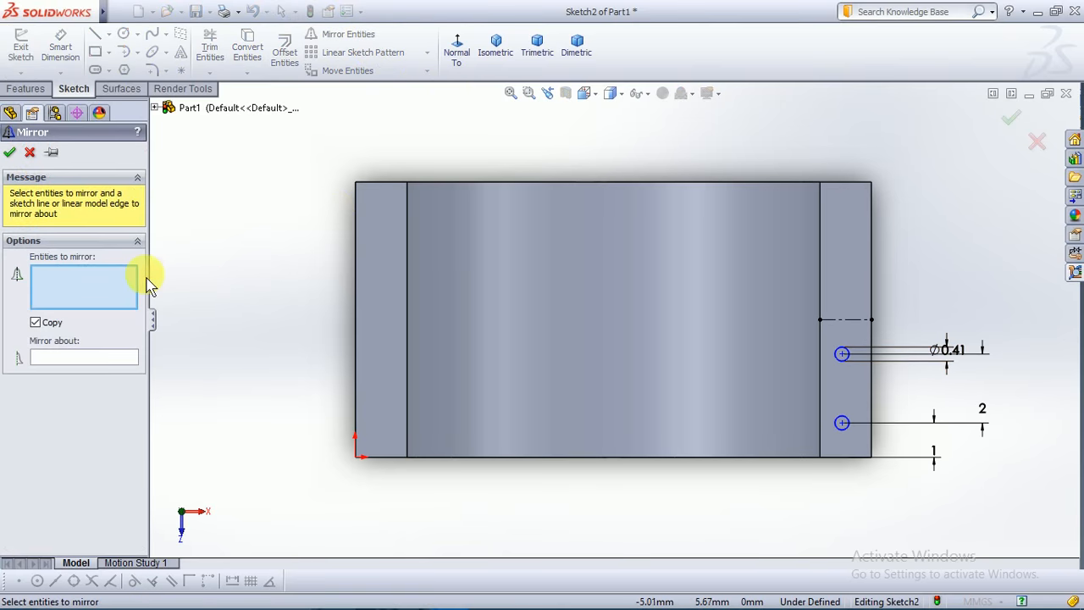
{"action": "left_click", "coordinate": [844, 367]}
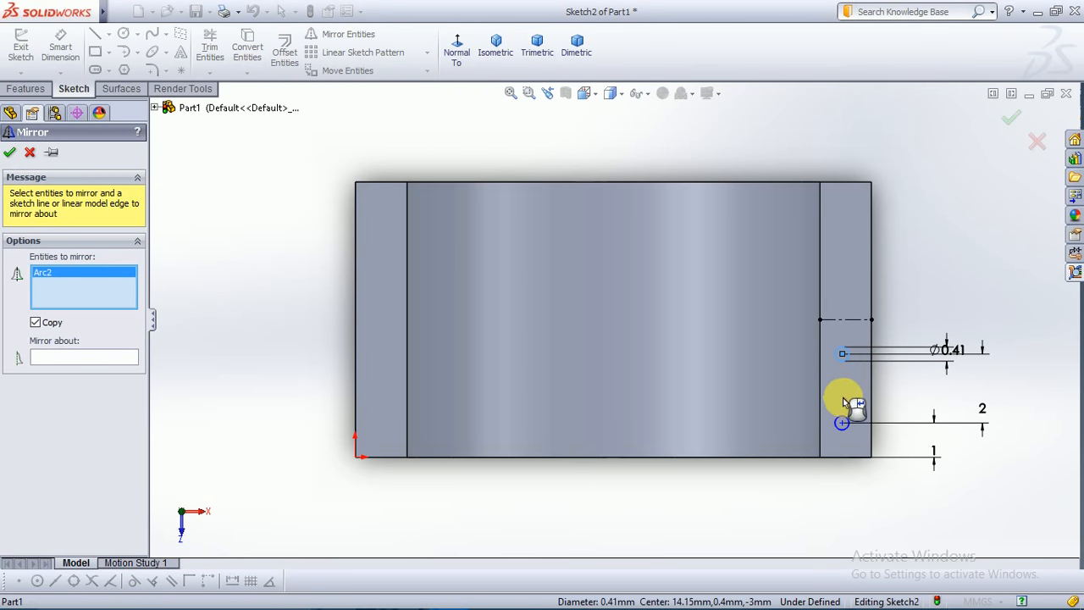
{"action": "left_click", "coordinate": [845, 423]}
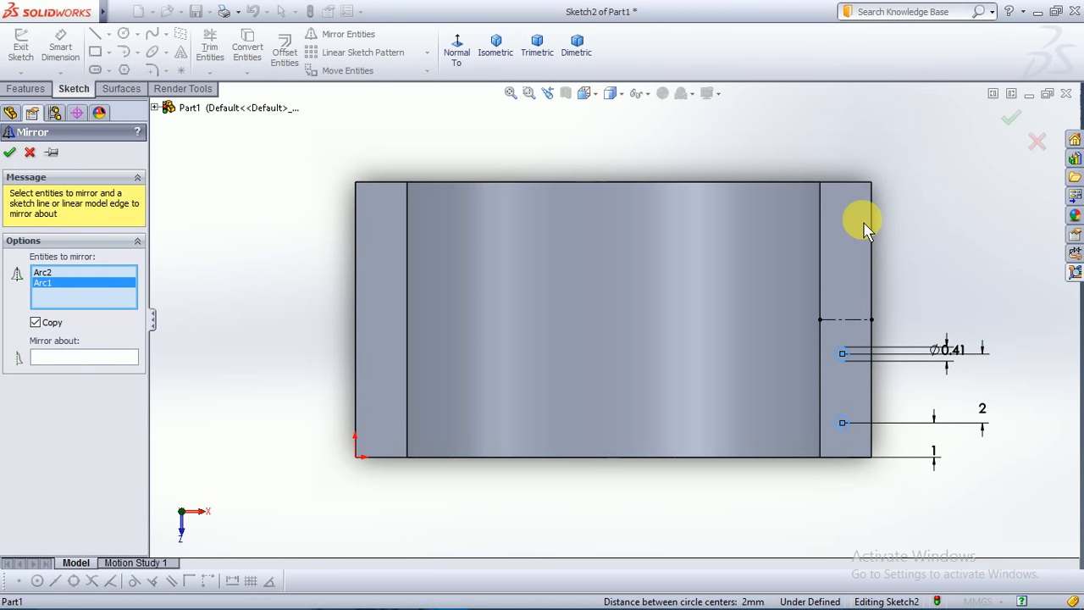
{"action": "left_click", "coordinate": [119, 358]}
{"action": "left_click", "coordinate": [839, 321]}
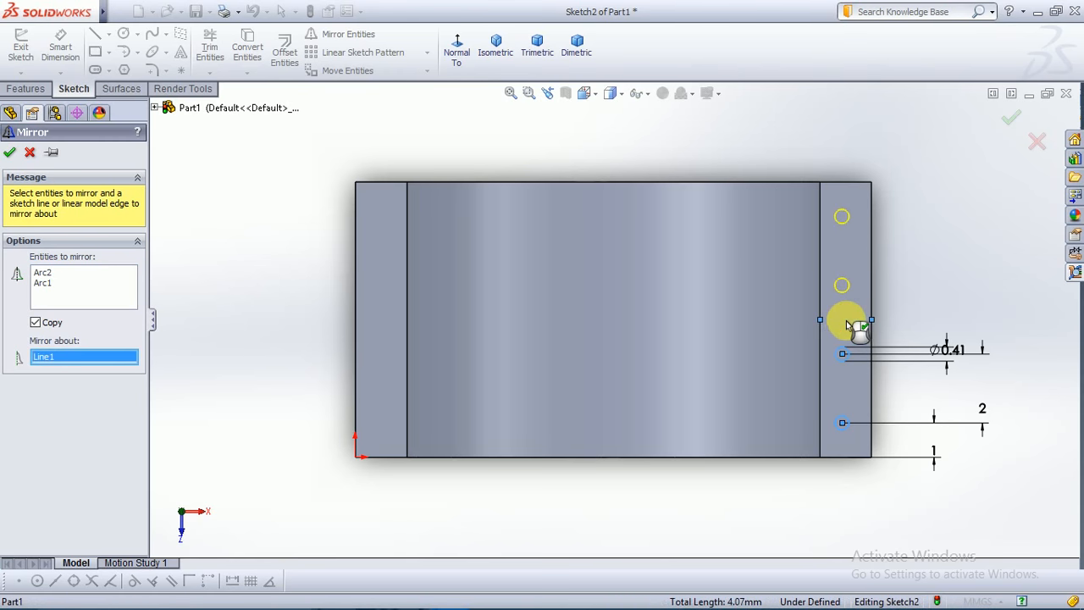
{"action": "left_click", "coordinate": [9, 152]}
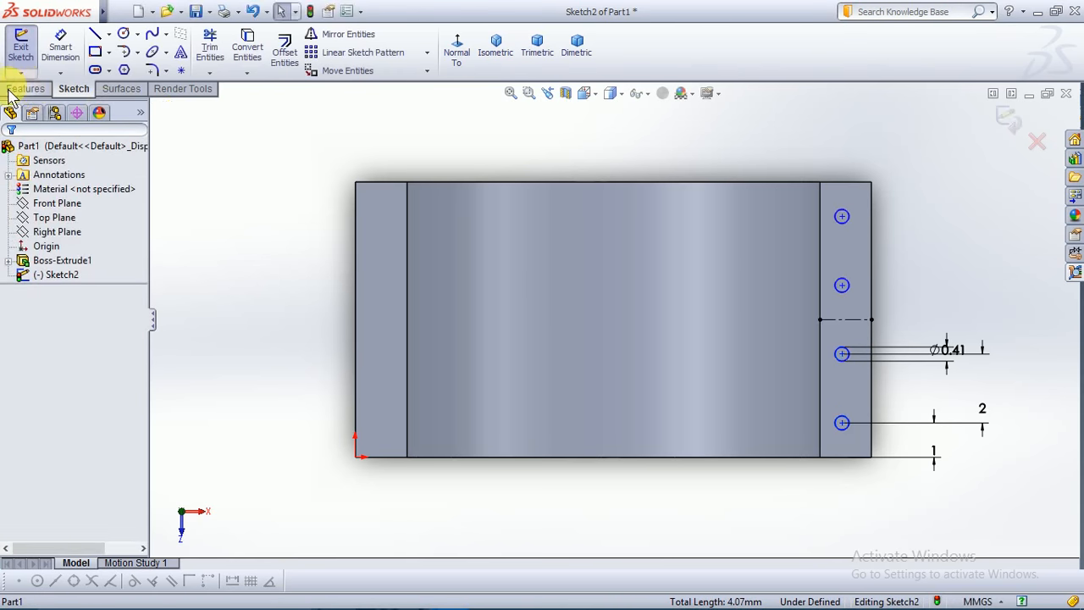
- Draw a vertical centerline through the middle of the body, from the midpoint of its top edge to the bottom edge
{"action": "left_click", "coordinate": [109, 34]}
{"action": "left_click", "coordinate": [122, 65]}
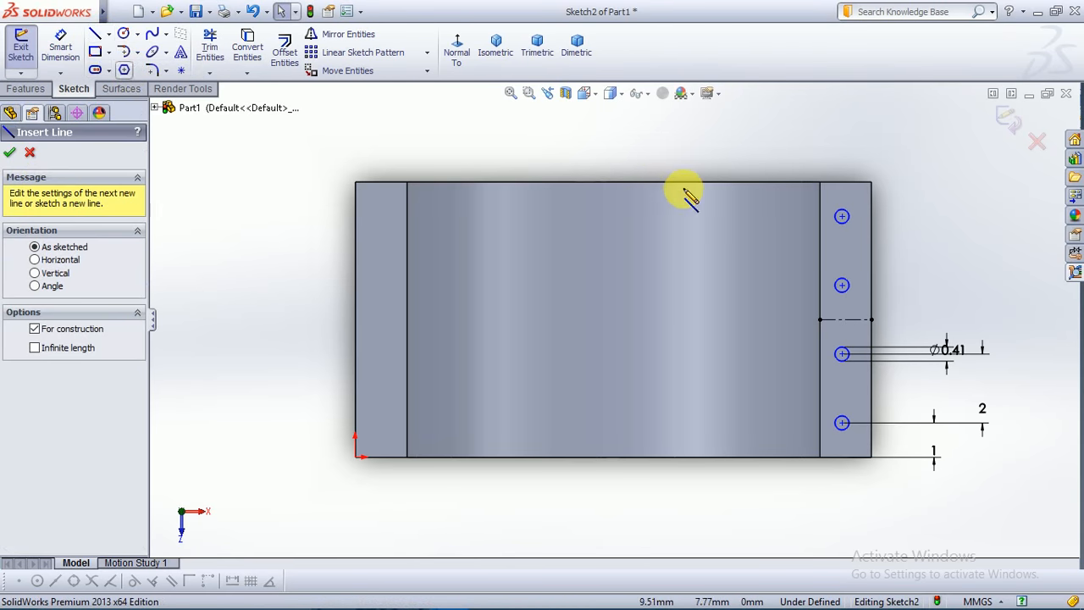
{"action": "left_click", "coordinate": [613, 182]}
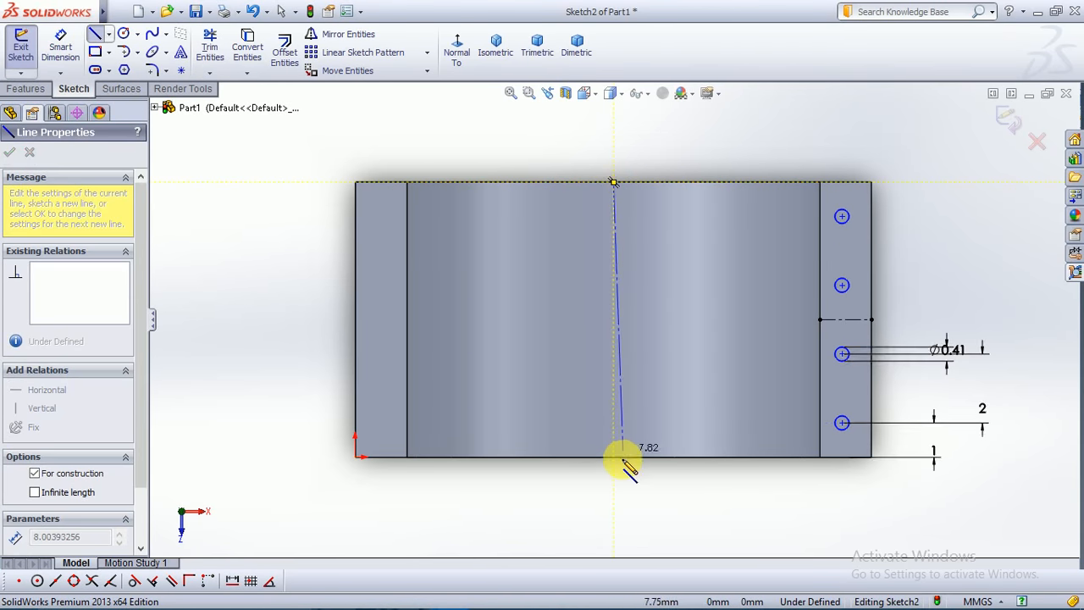
{"action": "left_click", "coordinate": [613, 458]}
{"action": "key", "text": "Escape"}
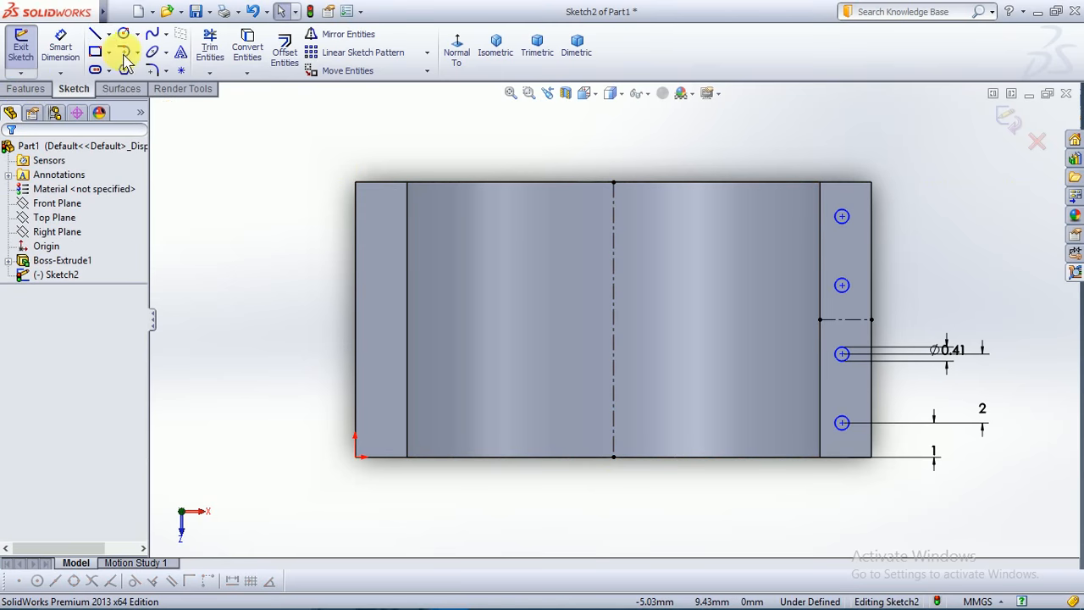
- Try to mirror the right ledge's four circles onto the left ledge about the vertical centerline
{"action": "left_click", "coordinate": [341, 33]}
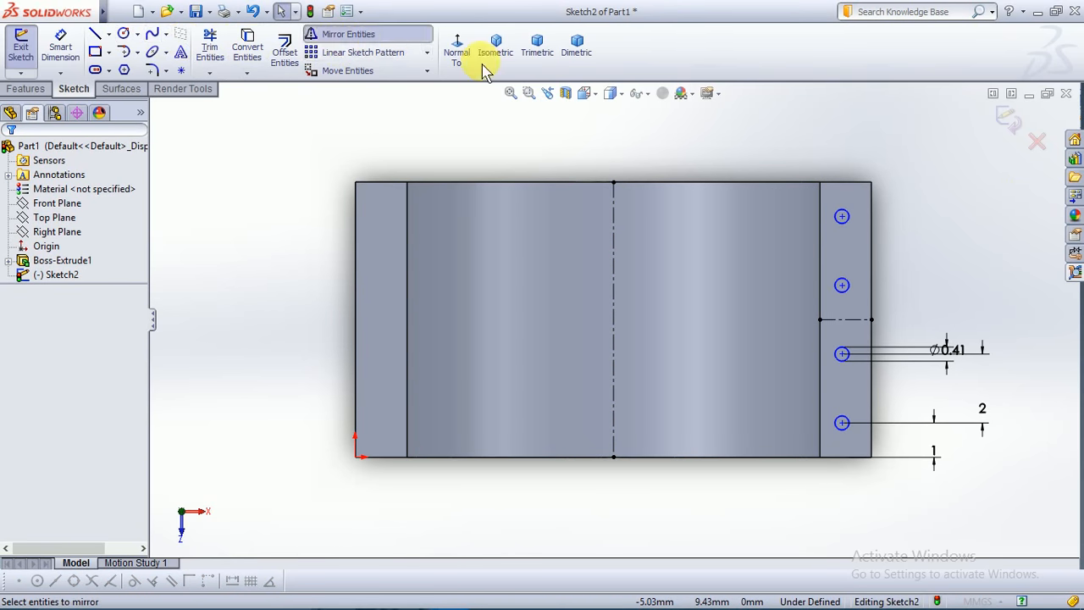
{"action": "left_click", "coordinate": [847, 224]}
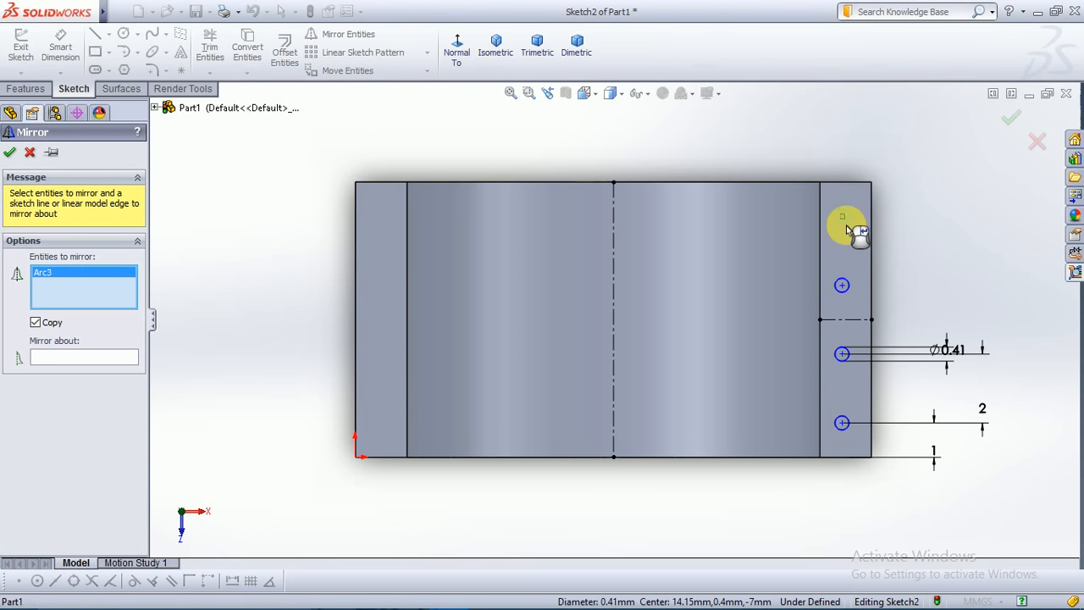
{"action": "left_click", "coordinate": [843, 285]}
{"action": "left_click", "coordinate": [843, 354]}
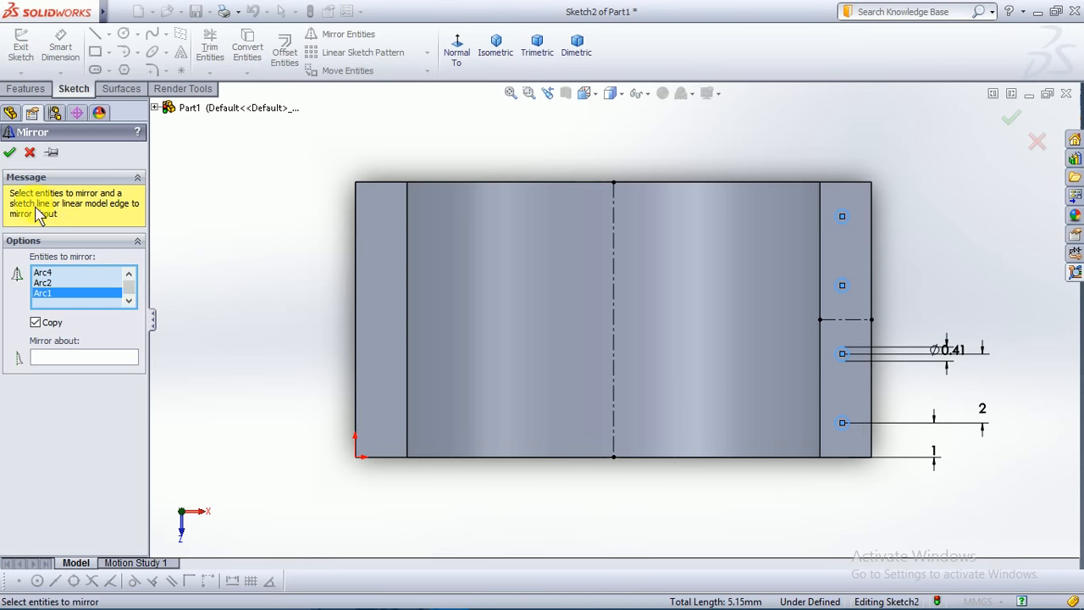
{"action": "left_click", "coordinate": [40, 362]}
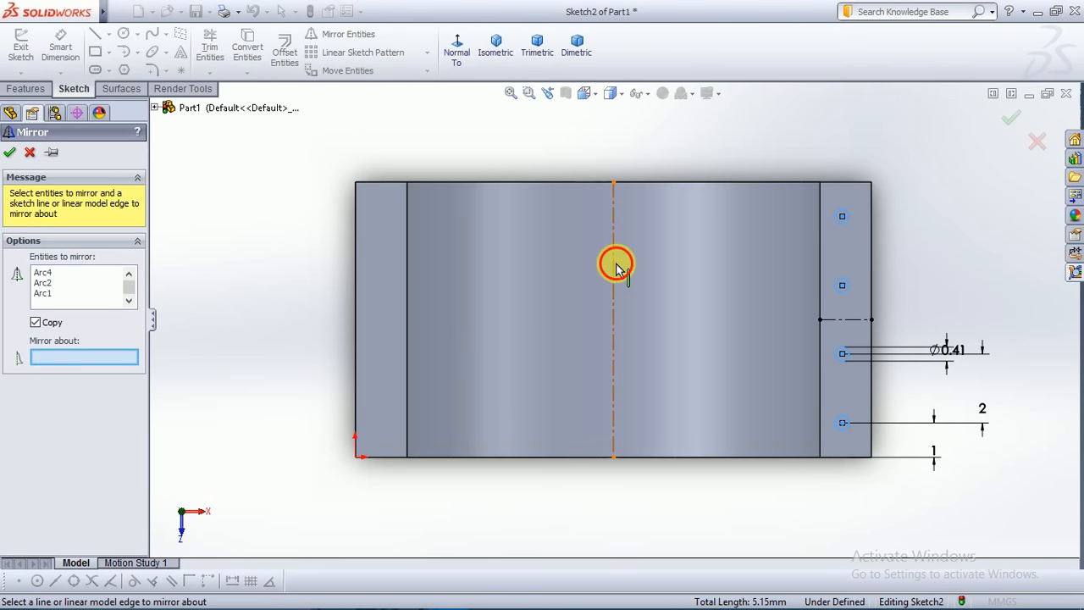
{"action": "left_click", "coordinate": [615, 268]}
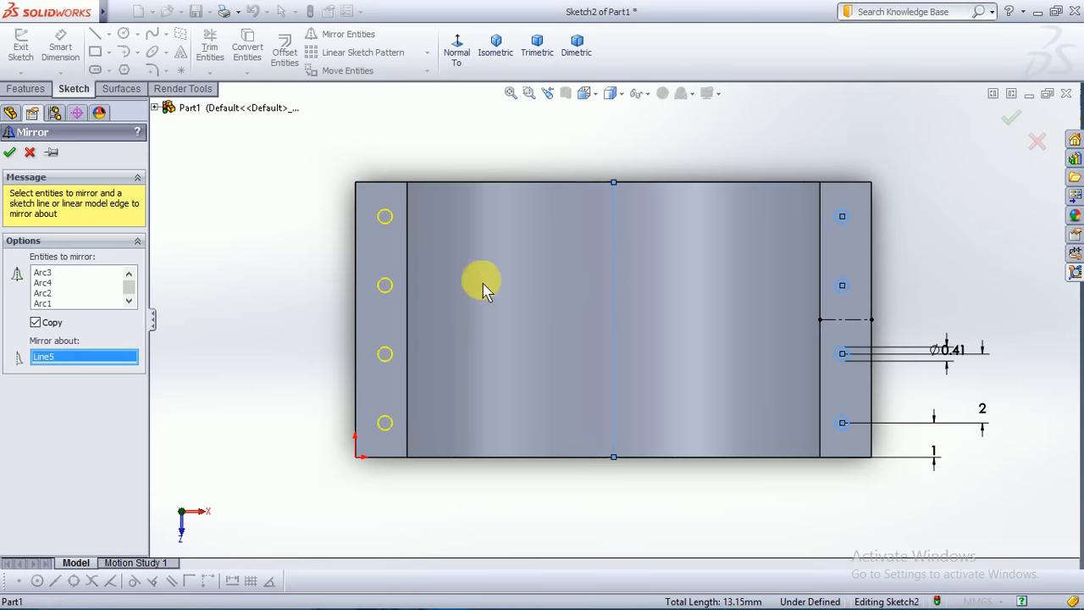
{"action": "left_click", "coordinate": [10, 153]}
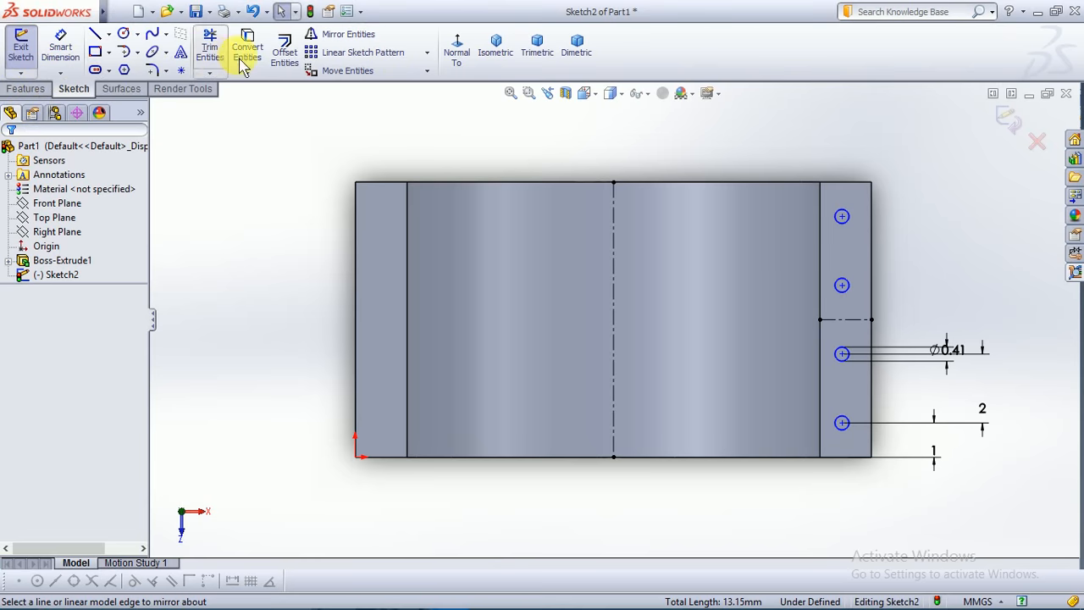
- Dimension the lowest circle's center 0.75 mm from the outer edge of the right ledge
{"action": "left_click", "coordinate": [58, 53]}
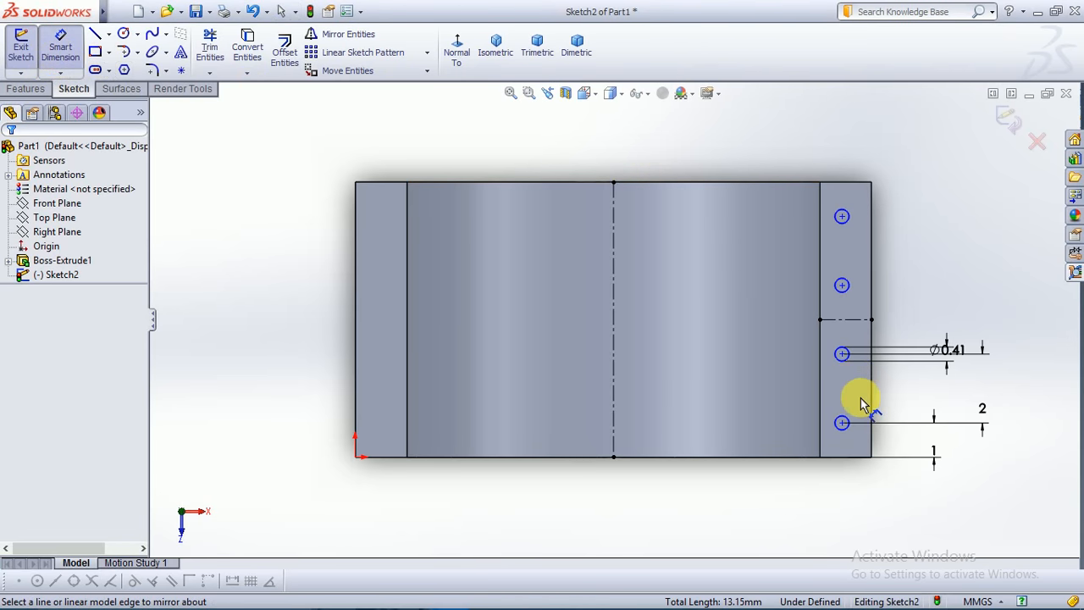
{"action": "left_click", "coordinate": [843, 424]}
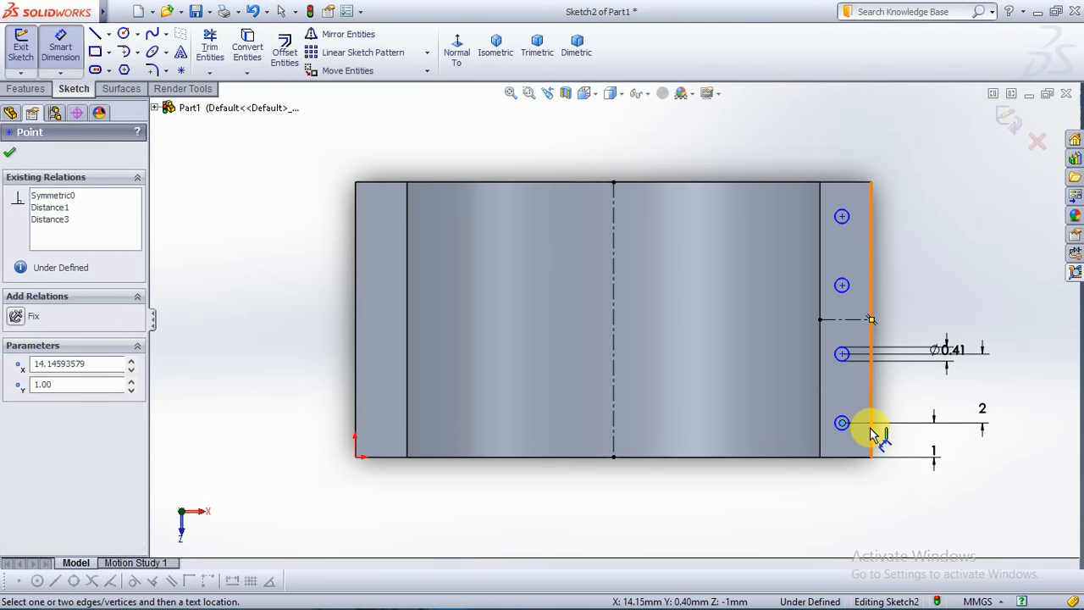
{"action": "left_click", "coordinate": [872, 437]}
{"action": "left_click", "coordinate": [874, 496]}
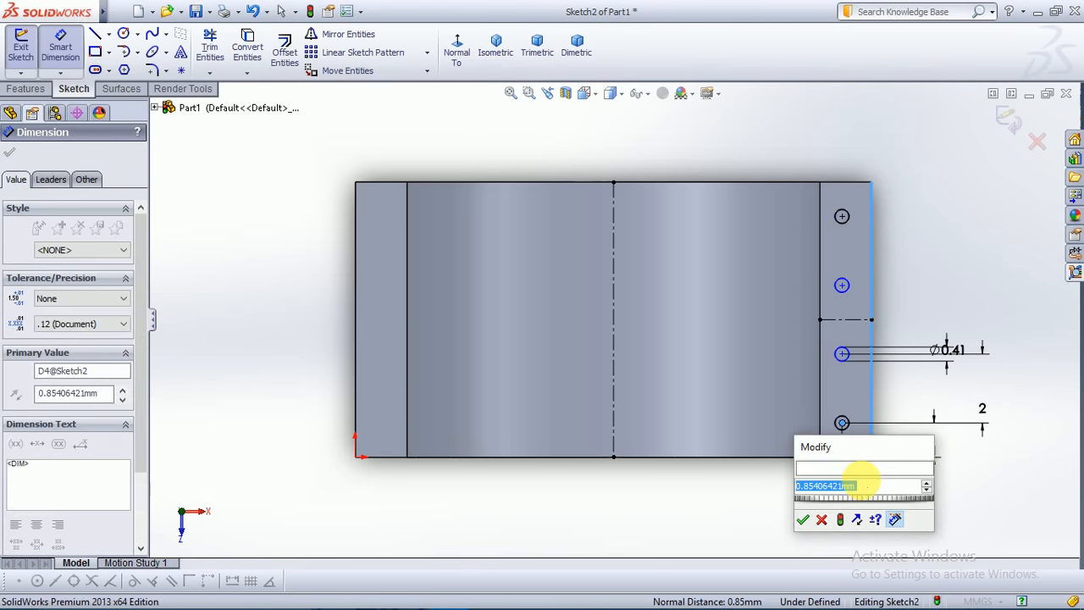
{"action": "type", "text": "0.75"}
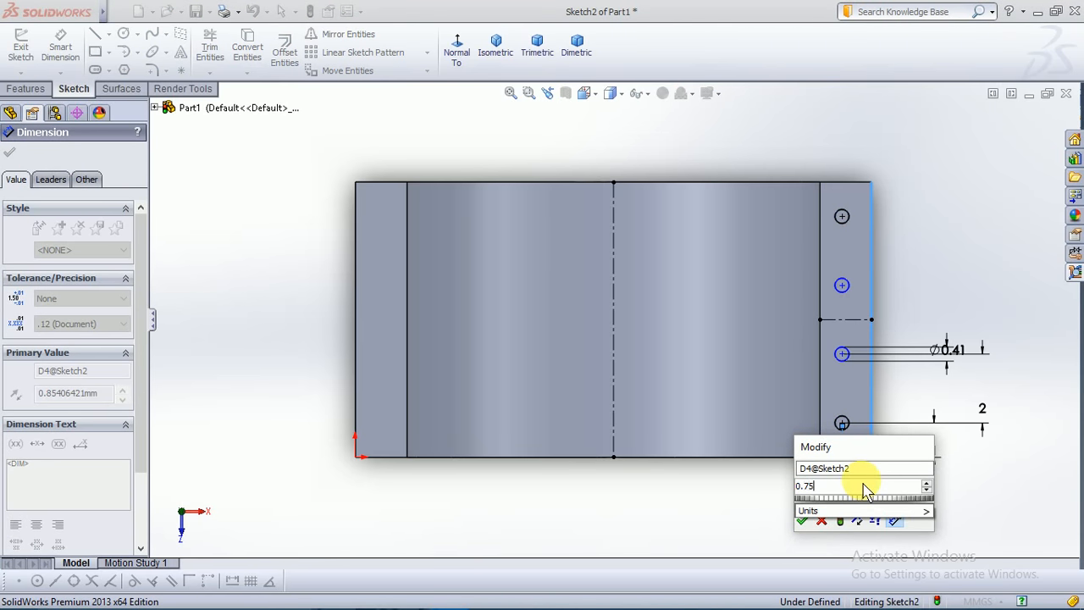
{"action": "key", "text": "Return"}
{"action": "left_click", "coordinate": [932, 538]}
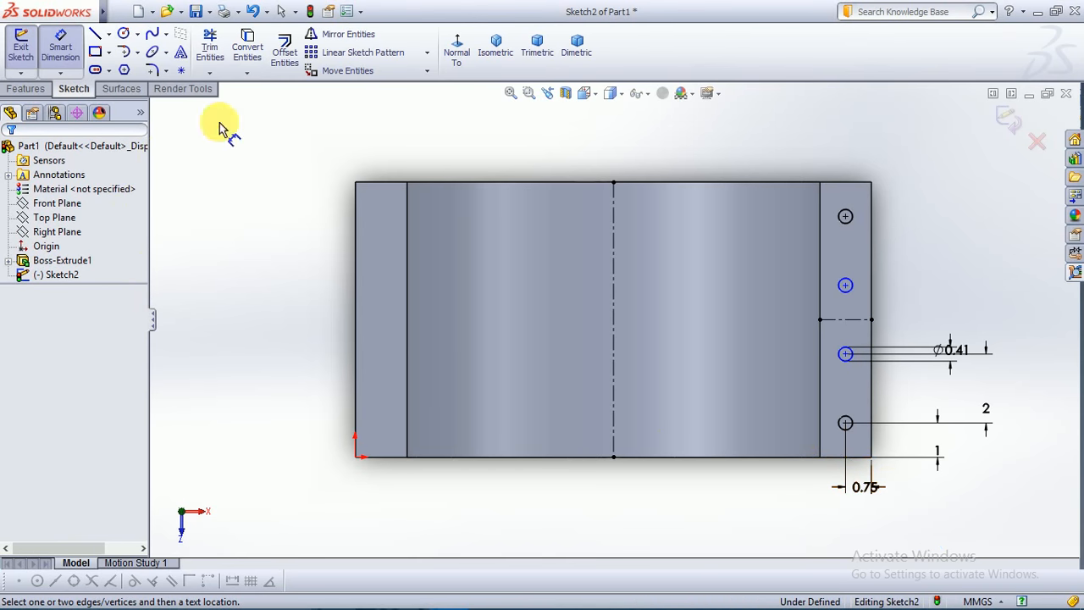
- Mirror all four circles on the right ledge about the vertical centerline onto the left ledge
{"action": "left_click", "coordinate": [351, 38]}
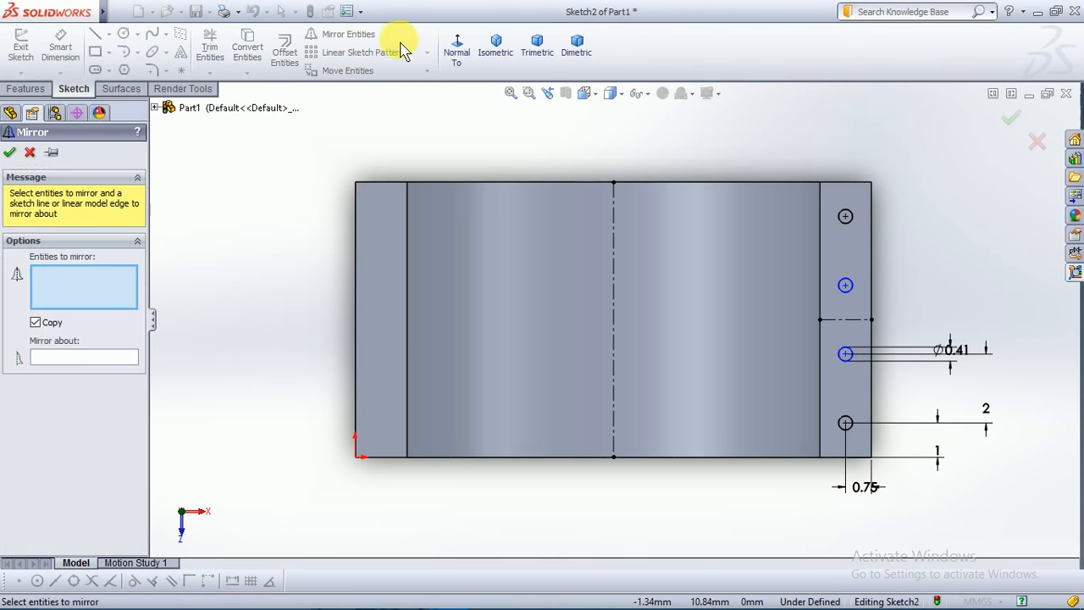
{"action": "left_click", "coordinate": [851, 222]}
{"action": "left_click", "coordinate": [849, 285]}
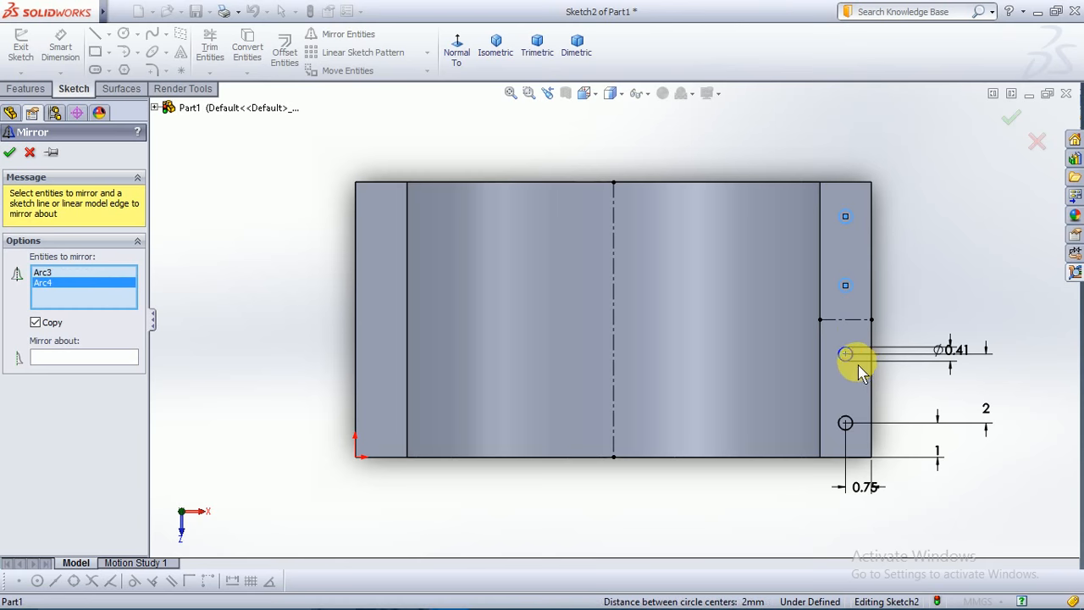
{"action": "left_click", "coordinate": [848, 365]}
{"action": "left_click", "coordinate": [844, 421]}
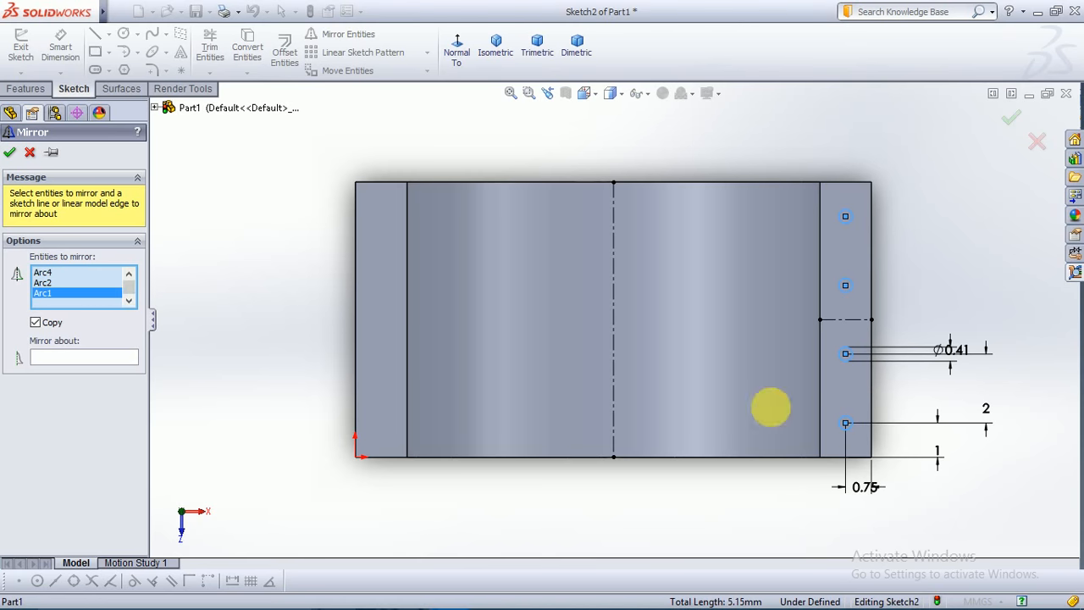
{"action": "left_click", "coordinate": [102, 360]}
{"action": "left_click", "coordinate": [614, 284]}
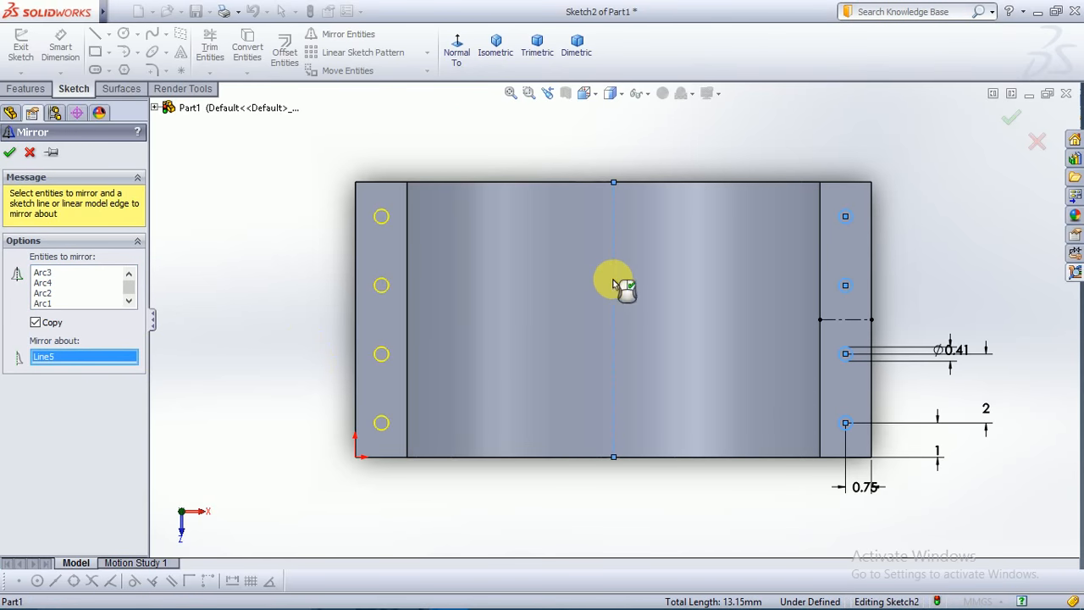
{"action": "left_click", "coordinate": [10, 152]}
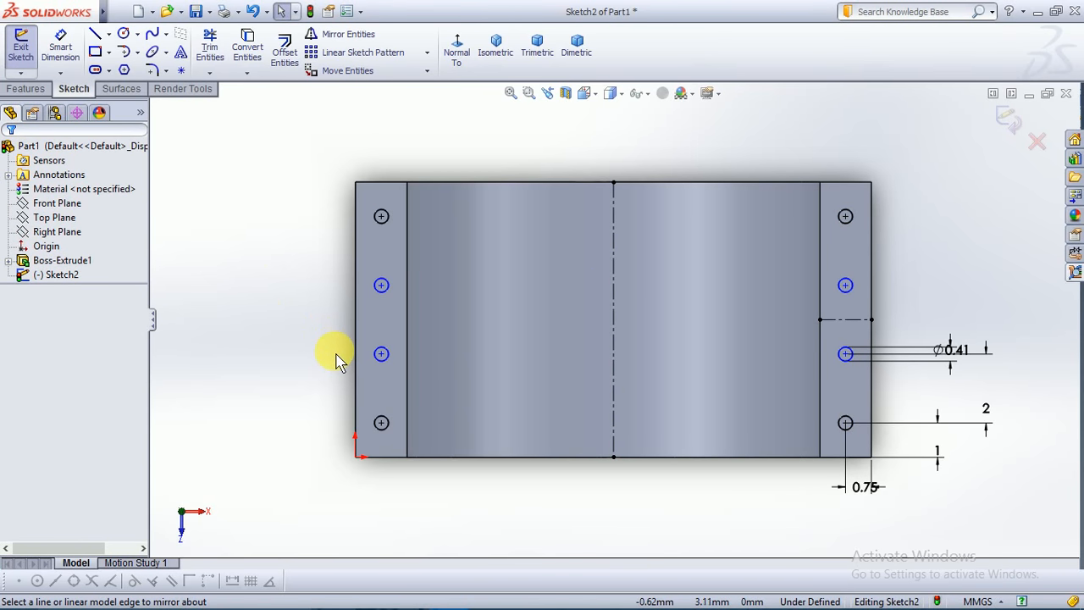
- Delete the vertical centerline in the middle of the body
{"action": "scroll", "coordinate": [337, 357], "scroll_direction": "down", "scroll_amount": 1}
{"action": "scroll", "coordinate": [593, 306], "scroll_direction": "up", "scroll_amount": 2}
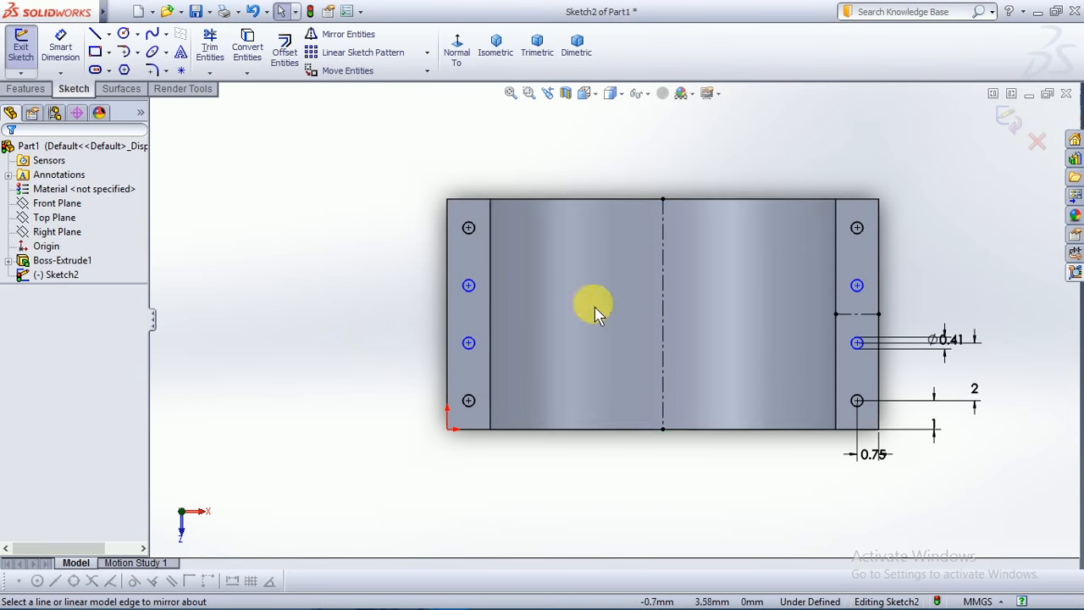
{"action": "left_click", "coordinate": [665, 286]}
{"action": "key", "text": "Delete"}
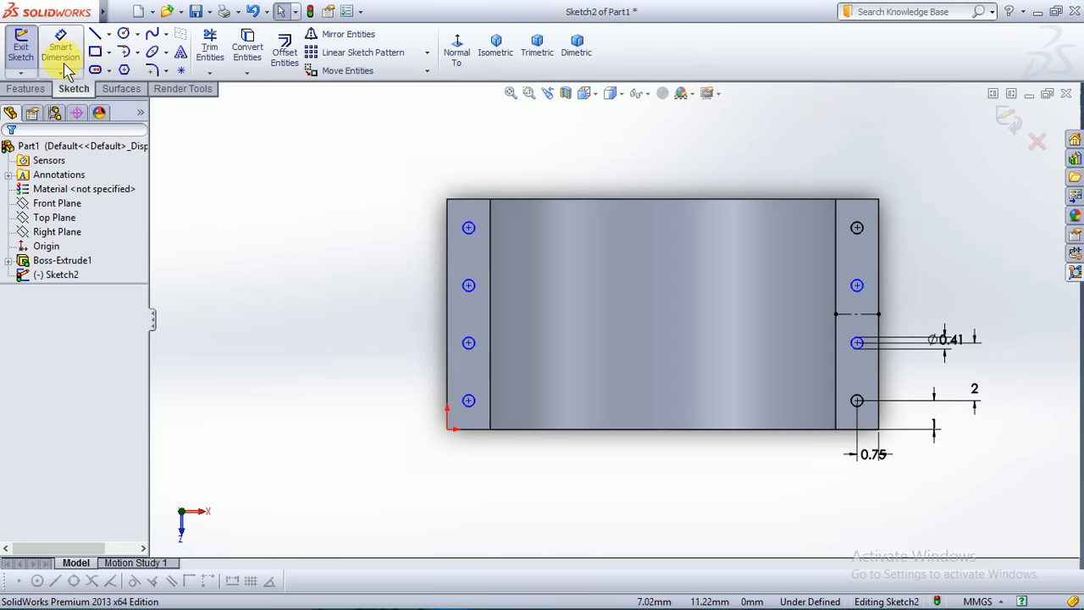
- Extrude-cut the sketched circles as holes in the two side ledges of the half-round body
{"action": "left_click", "coordinate": [24, 89]}
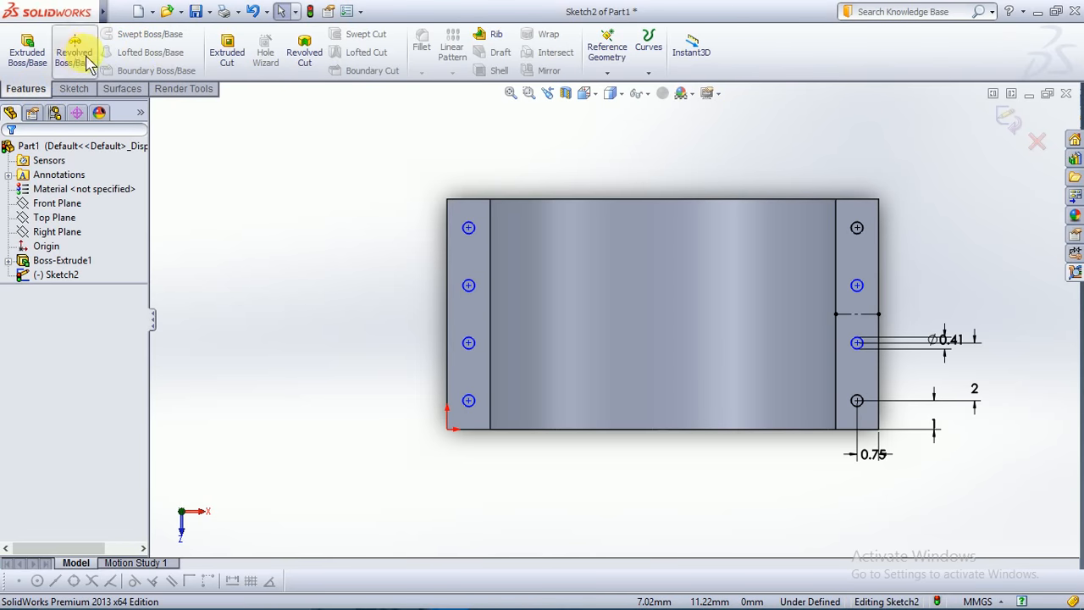
{"action": "left_click", "coordinate": [227, 50]}
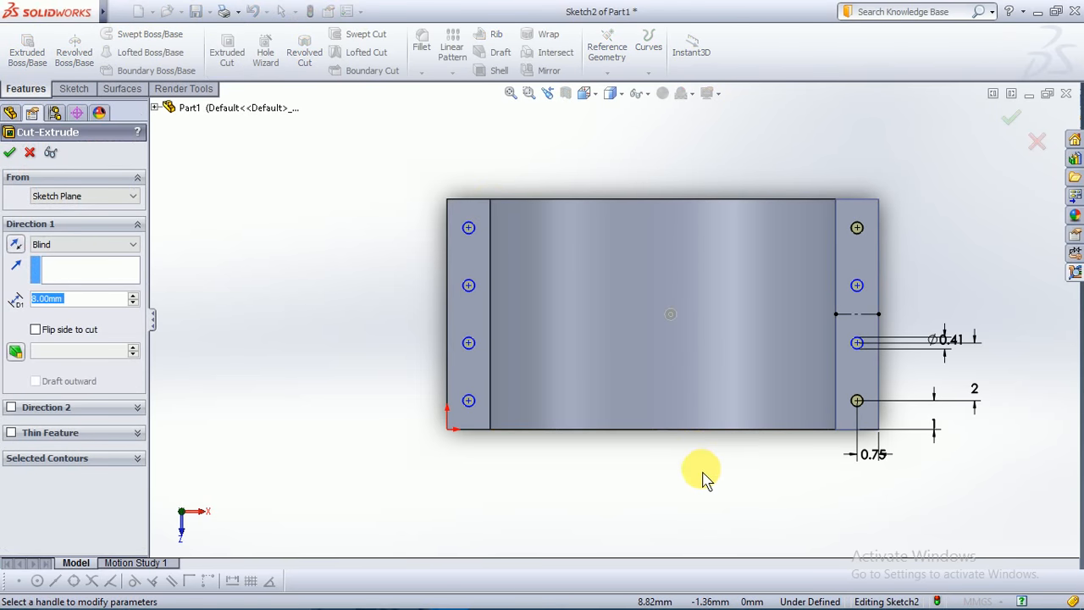
{"action": "mouse_move", "coordinate": [703, 479]}
{"action": "middle_mouse_down"}
{"action": "mouse_move", "coordinate": [689, 303]}
{"action": "mouse_move", "coordinate": [704, 292]}
{"action": "mouse_move", "coordinate": [732, 445]}
{"action": "mouse_move", "coordinate": [802, 463]}
{"action": "mouse_move", "coordinate": [913, 460]}
{"action": "mouse_move", "coordinate": [842, 457]}
{"action": "middle_mouse_up"}
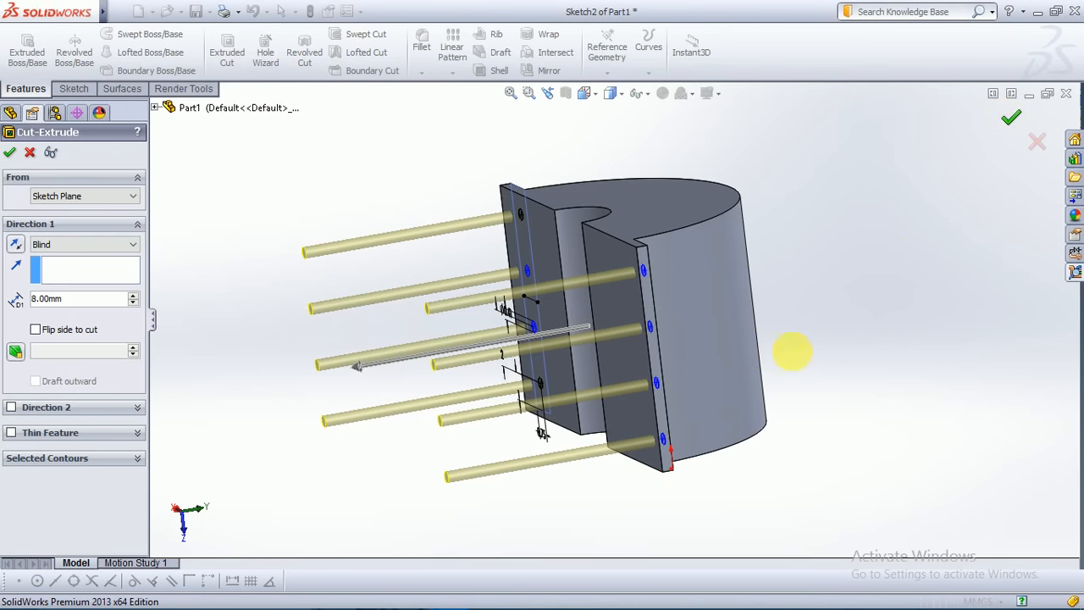
{"action": "middle_click_drag", "start_coordinate": [845, 356], "coordinate": [700, 412]}
{"action": "scroll", "coordinate": [804, 272], "scroll_direction": "down", "scroll_amount": 10}
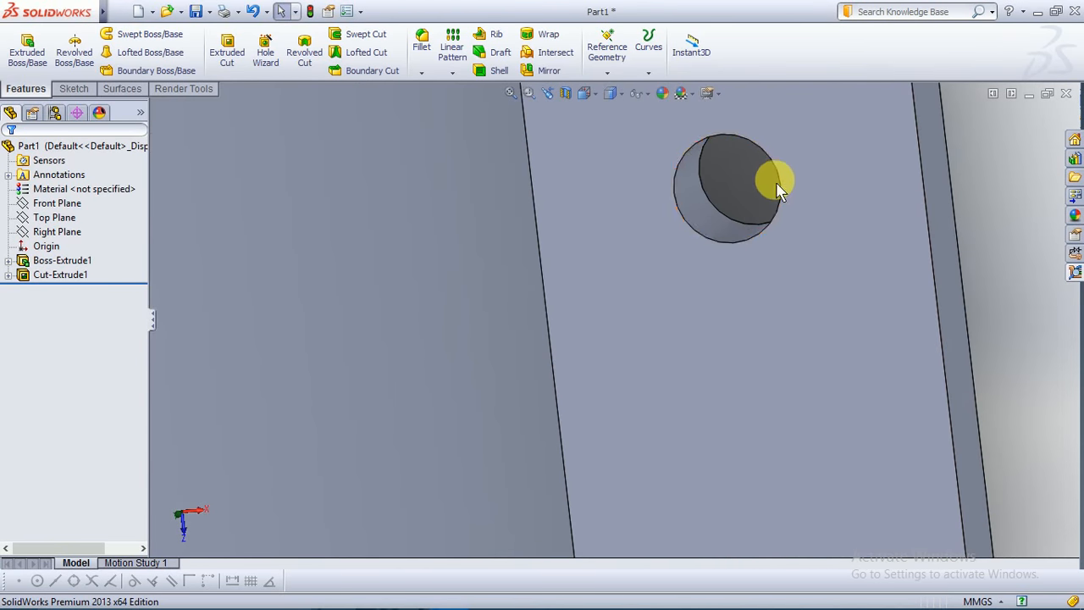
- Examine the cut holes on both side ledges up close and from several angles
{"action": "middle_click_drag", "start_coordinate": [780, 191], "coordinate": [745, 276]}
{"action": "scroll", "coordinate": [733, 263], "scroll_direction": "up", "scroll_amount": 6}
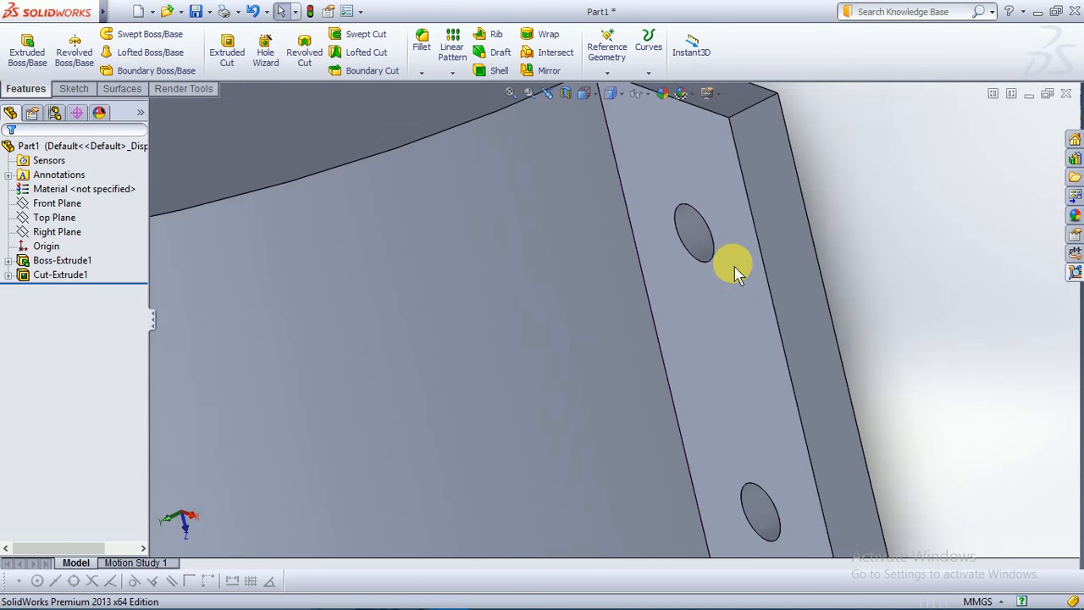
{"action": "middle_click_drag", "start_coordinate": [693, 307], "coordinate": [754, 195]}
{"action": "scroll", "coordinate": [700, 281], "scroll_direction": "up", "scroll_amount": 4}
{"action": "scroll", "coordinate": [669, 347], "scroll_direction": "up", "scroll_amount": 5}
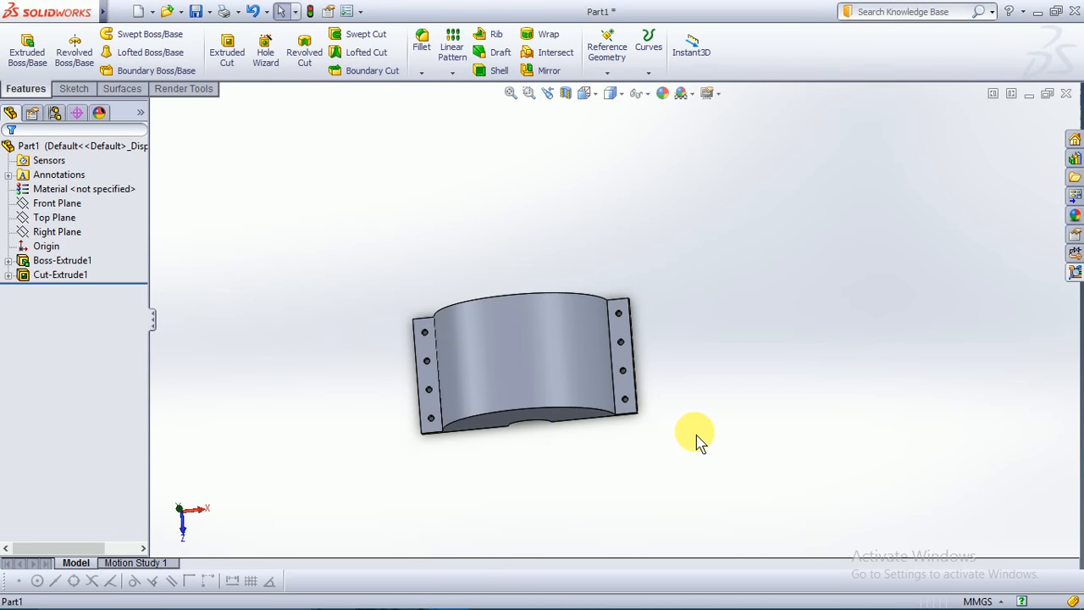
{"action": "scroll", "coordinate": [698, 440], "scroll_direction": "down", "scroll_amount": 5}
{"action": "scroll", "coordinate": [697, 438], "scroll_direction": "up", "scroll_amount": 6}
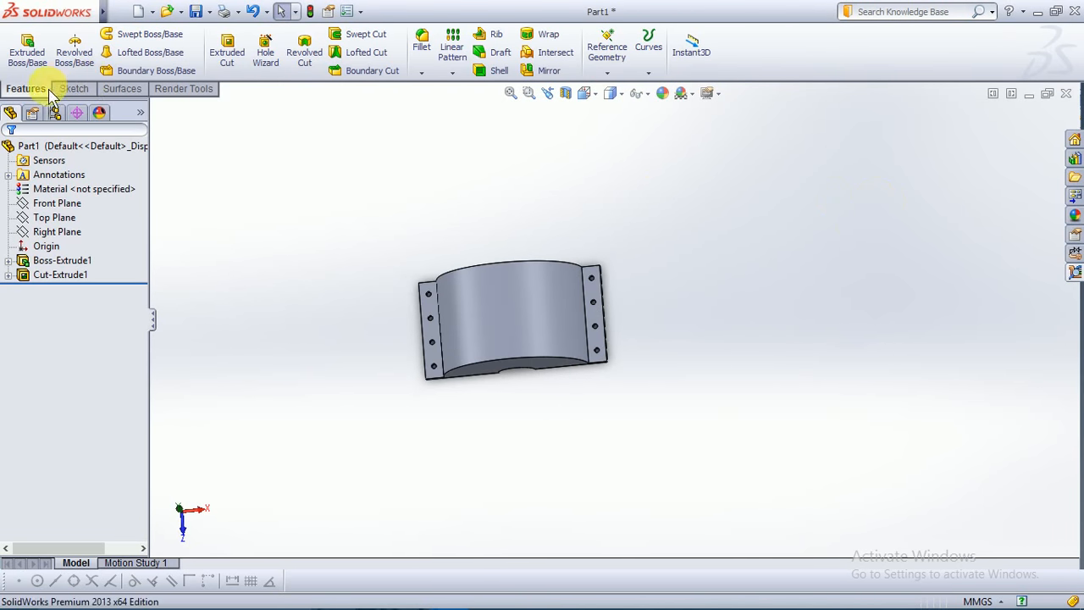
{"action": "middle_click_drag", "start_coordinate": [641, 426], "coordinate": [559, 373]}
- Create a reference plane offset 1.35 mm from the Right Plane
{"action": "left_click", "coordinate": [125, 150]}
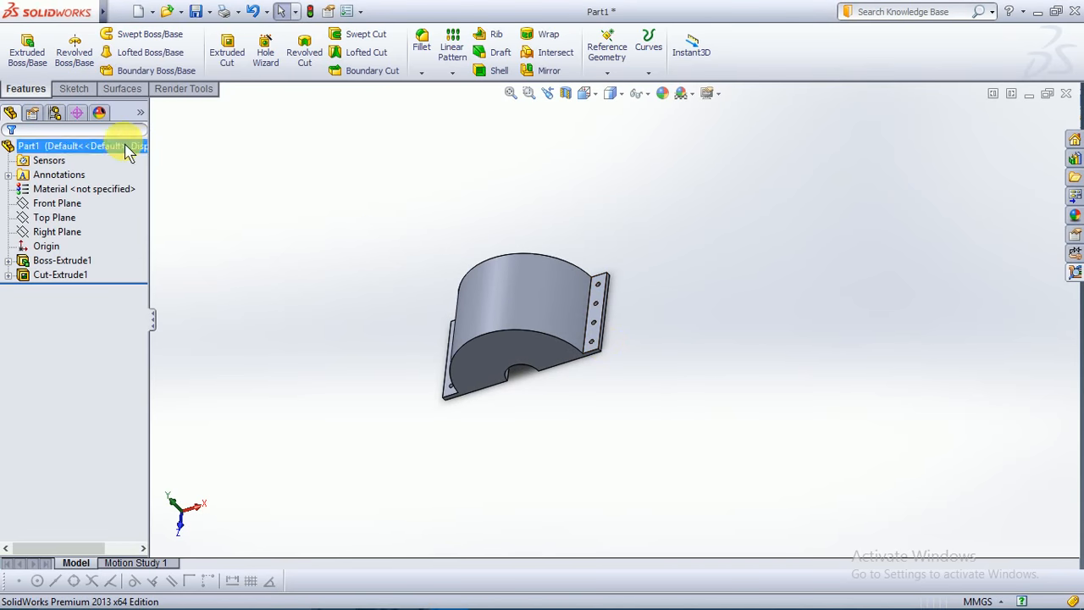
{"action": "left_click", "coordinate": [54, 218]}
{"action": "left_click", "coordinate": [256, 211]}
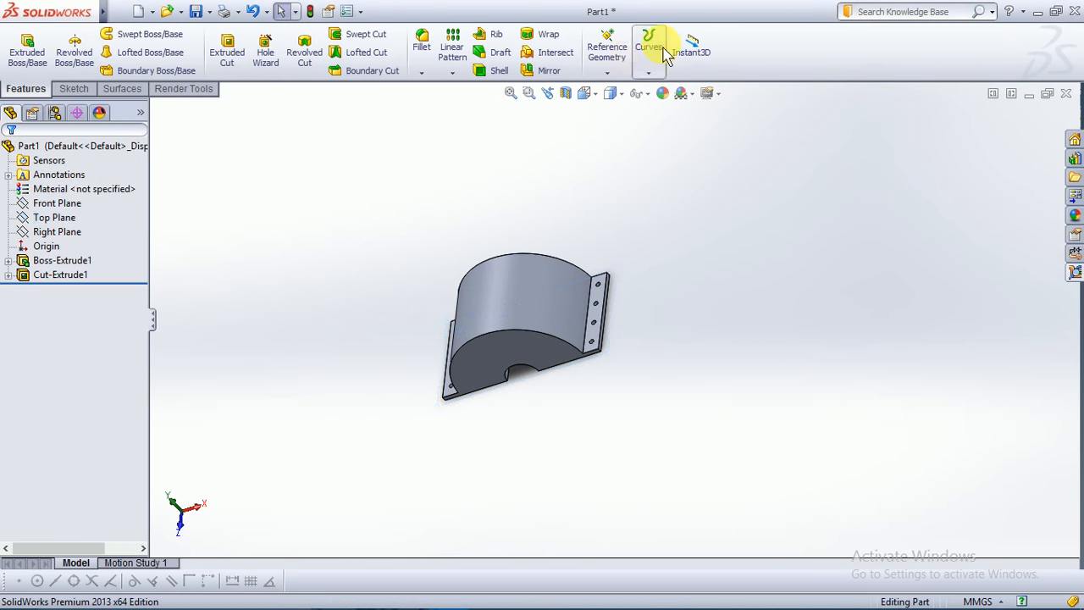
{"action": "left_click", "coordinate": [606, 72]}
{"action": "left_click", "coordinate": [606, 89]}
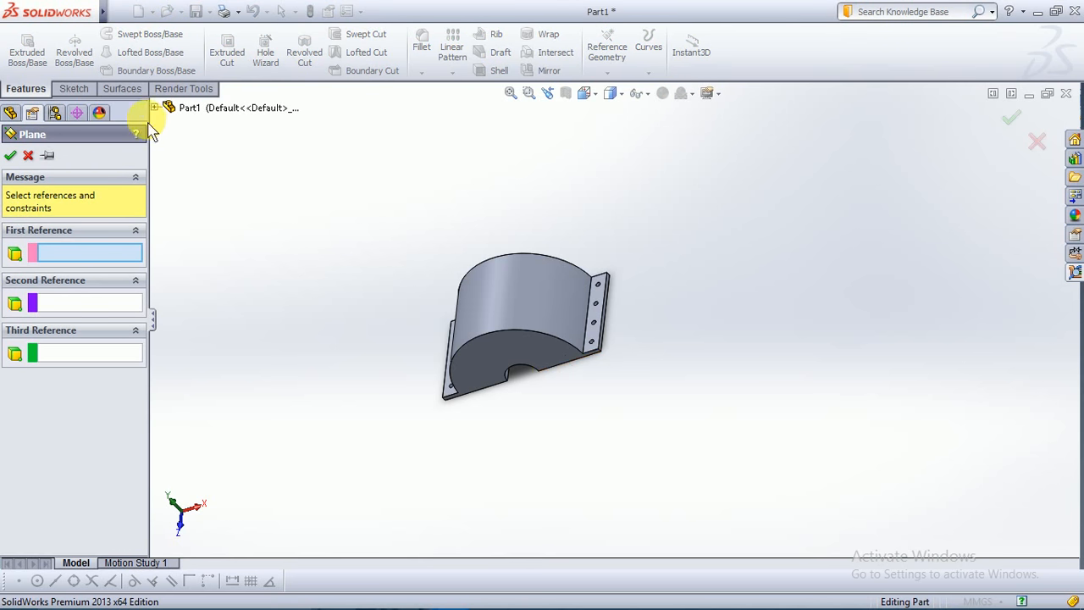
{"action": "middle_click_drag", "start_coordinate": [624, 430], "coordinate": [656, 424]}
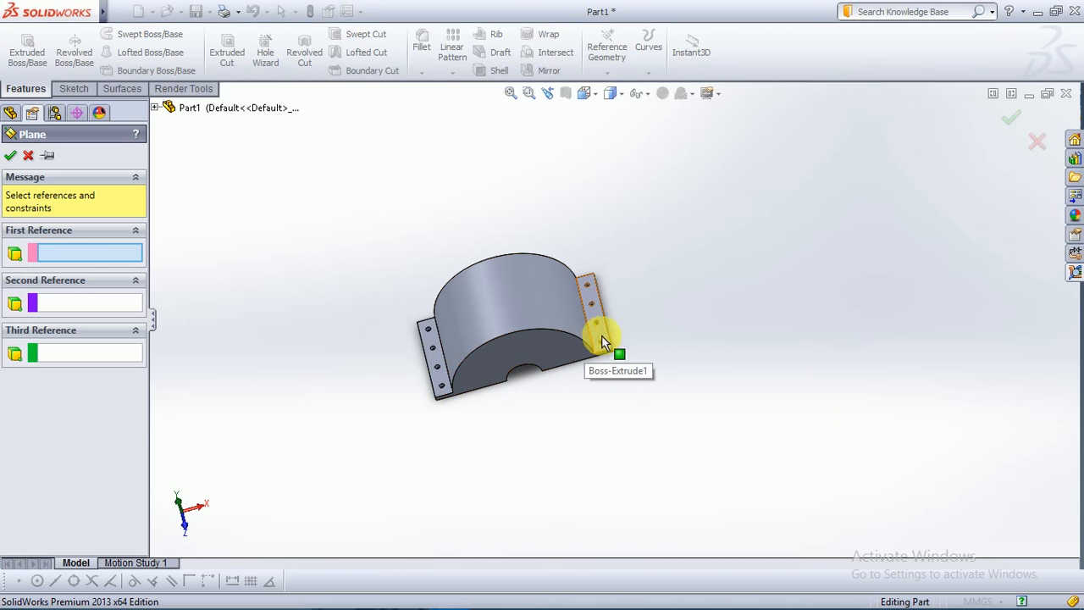
{"action": "middle_click_drag", "start_coordinate": [624, 407], "coordinate": [644, 445]}
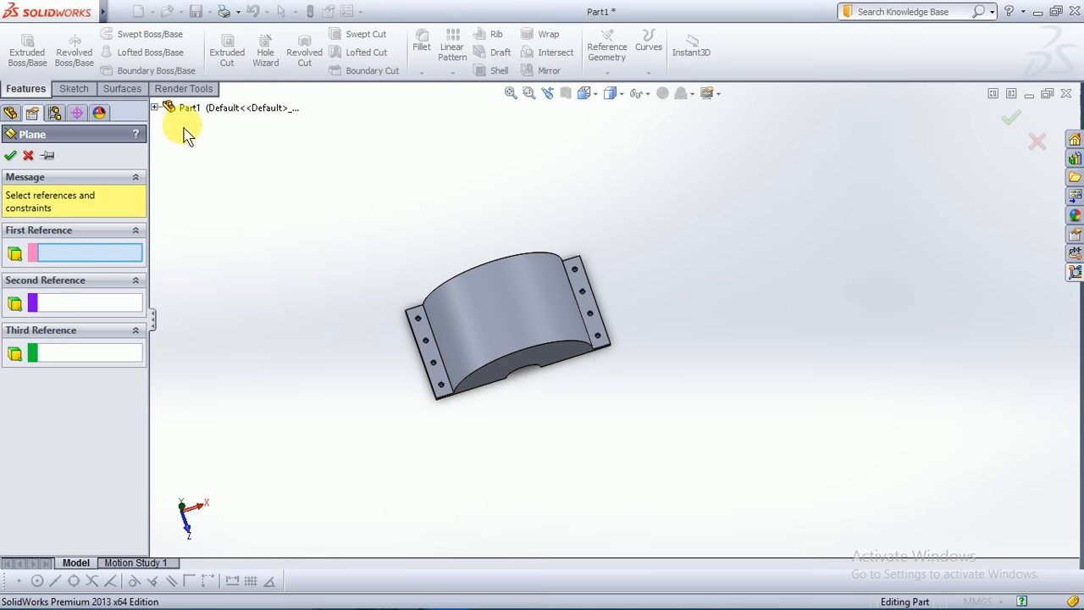
{"action": "left_click", "coordinate": [154, 108]}
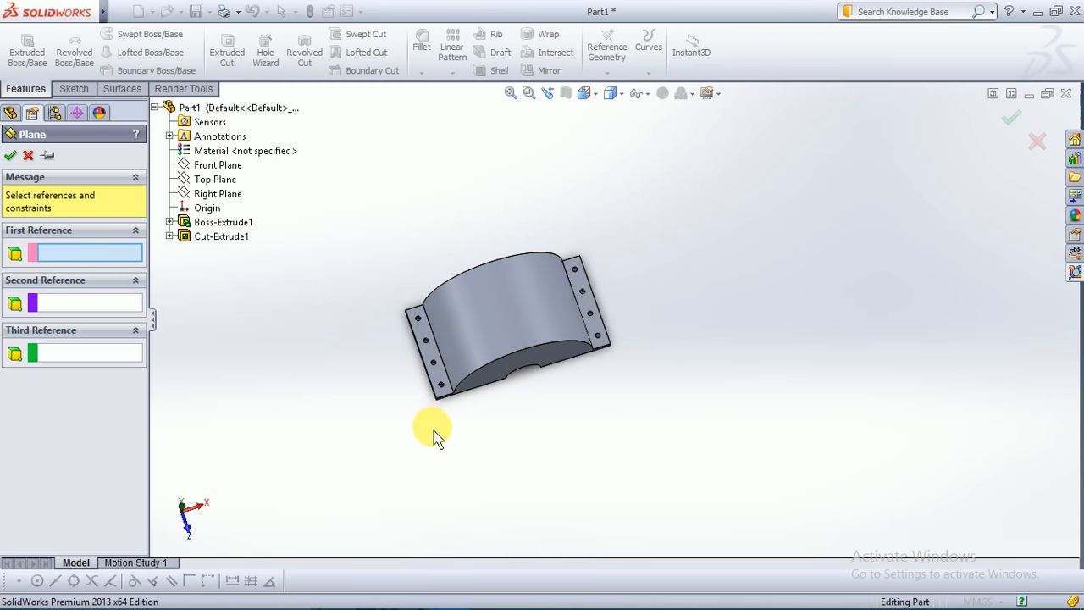
{"action": "left_click", "coordinate": [215, 193]}
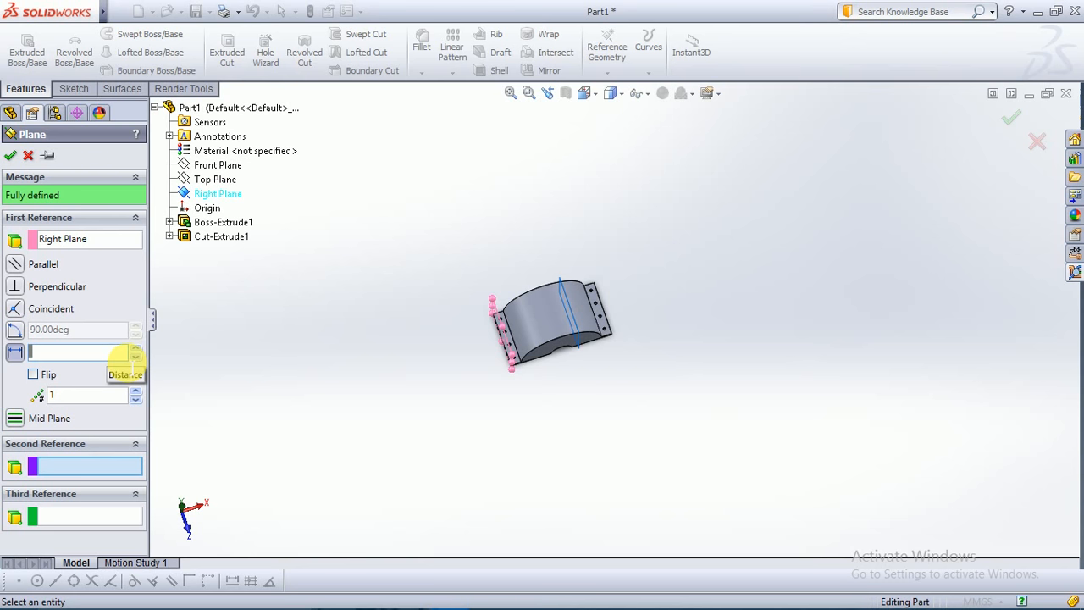
{"action": "type", "text": "1.35"}
{"action": "key", "text": "Return"}
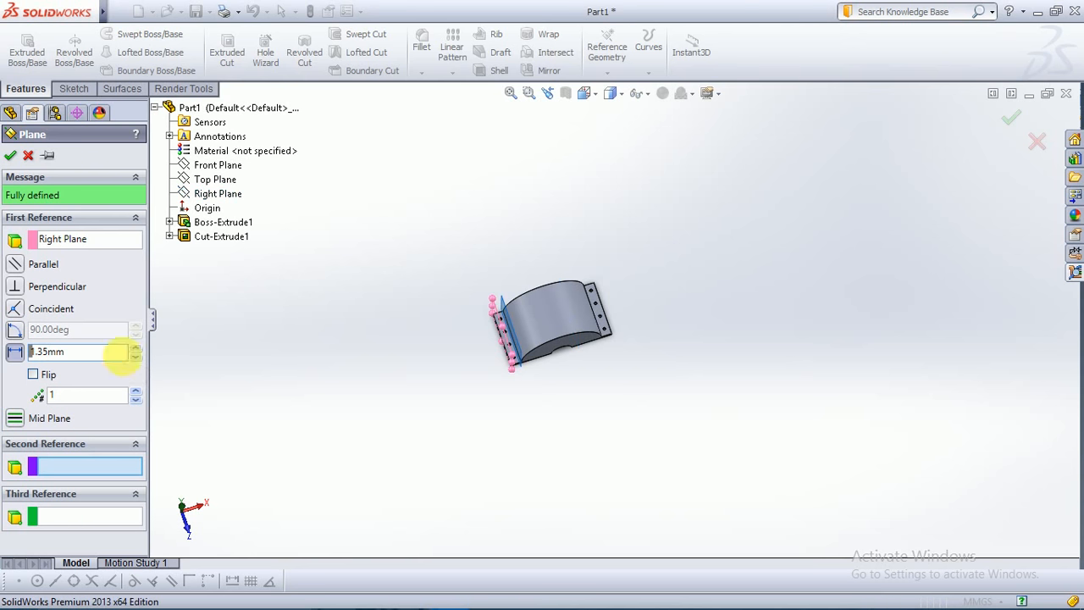
{"action": "left_click", "coordinate": [10, 155]}
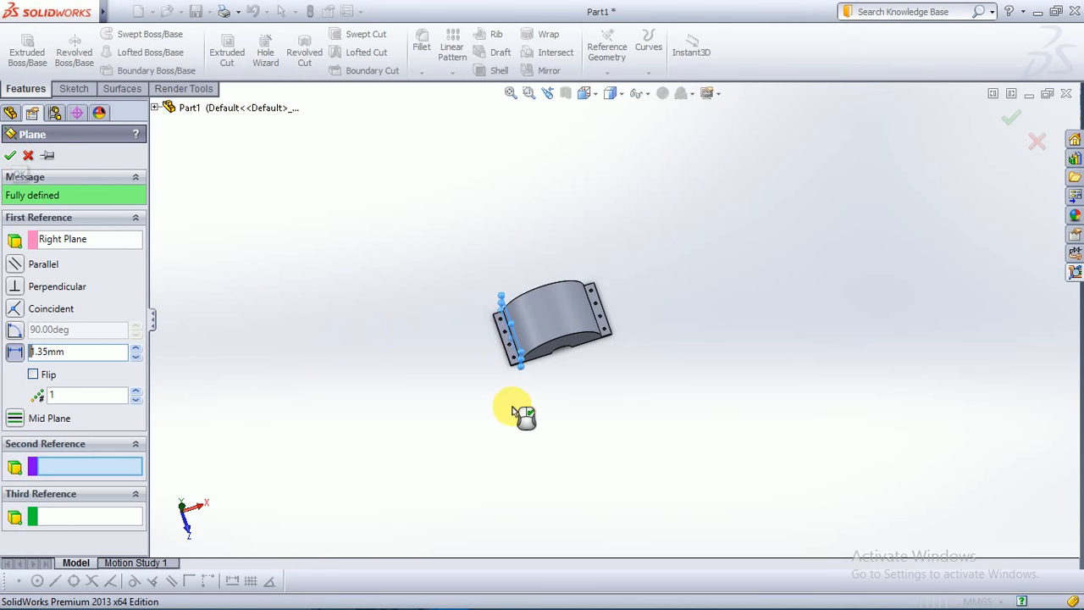
- Edit Plane1 and flip its offset to the opposite side of the Right Plane, away from the body
{"action": "middle_click_drag", "start_coordinate": [605, 431], "coordinate": [576, 375]}
{"action": "scroll", "coordinate": [573, 375], "scroll_direction": "down", "scroll_amount": 5}
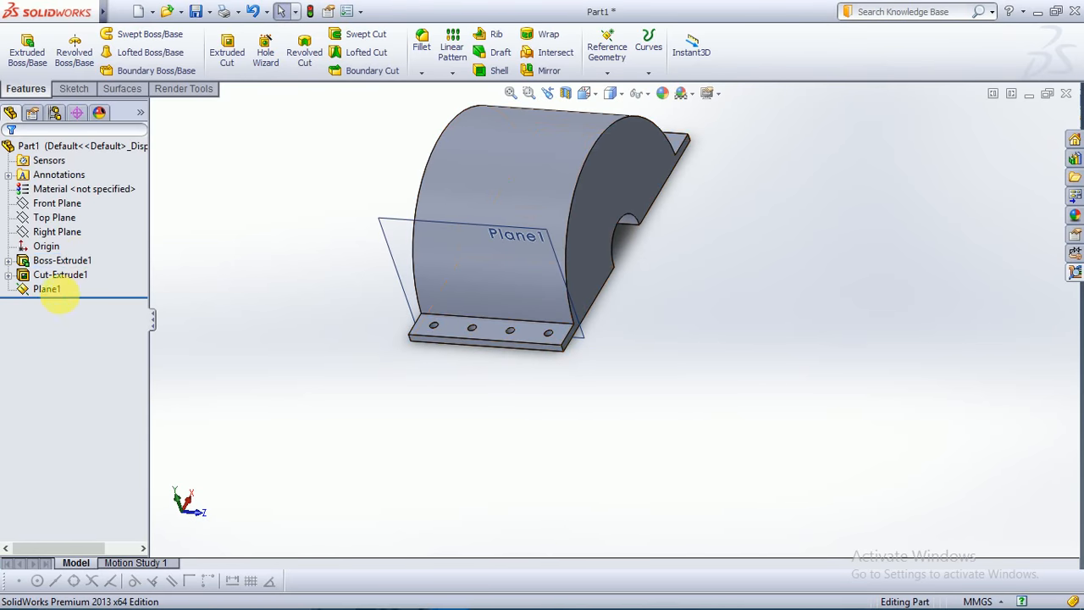
{"action": "right_click", "coordinate": [49, 290]}
{"action": "left_click", "coordinate": [76, 251]}
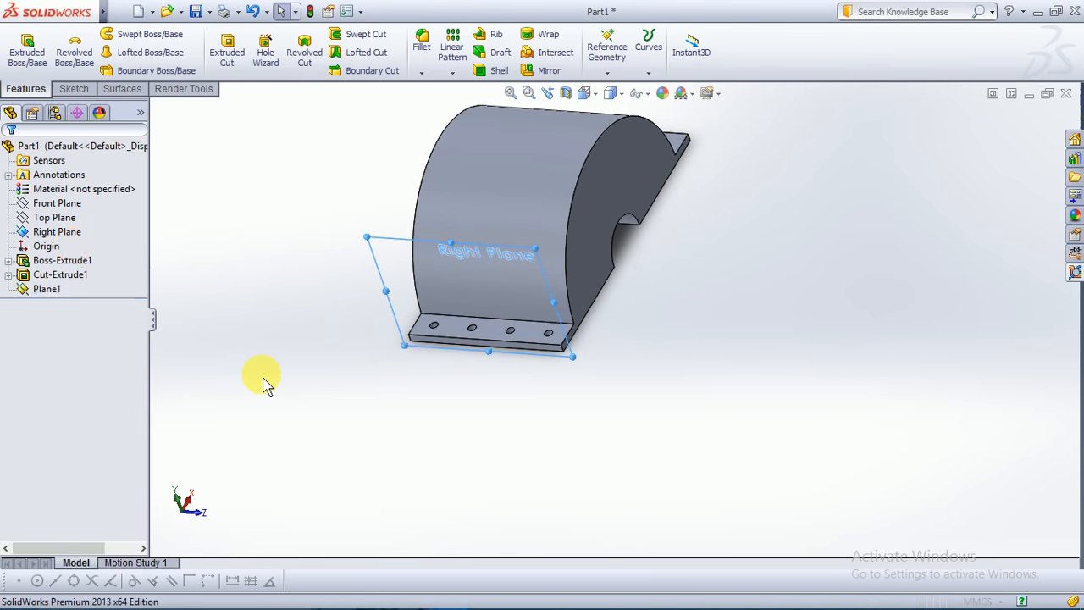
{"action": "middle_click_drag", "start_coordinate": [449, 427], "coordinate": [500, 435]}
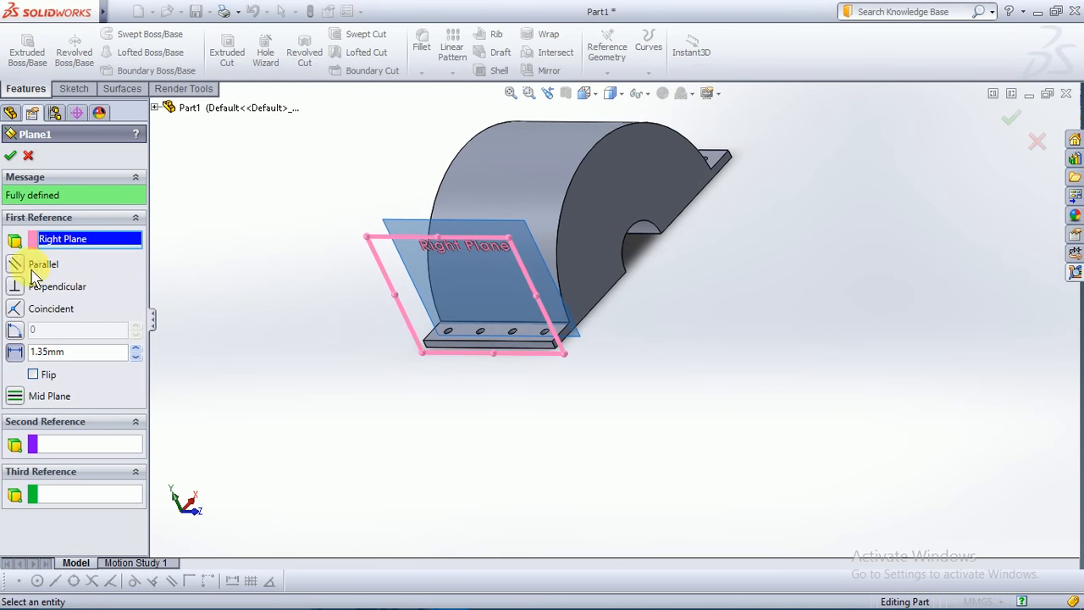
{"action": "left_click", "coordinate": [37, 377]}
{"action": "middle_click_drag", "start_coordinate": [480, 441], "coordinate": [467, 429]}
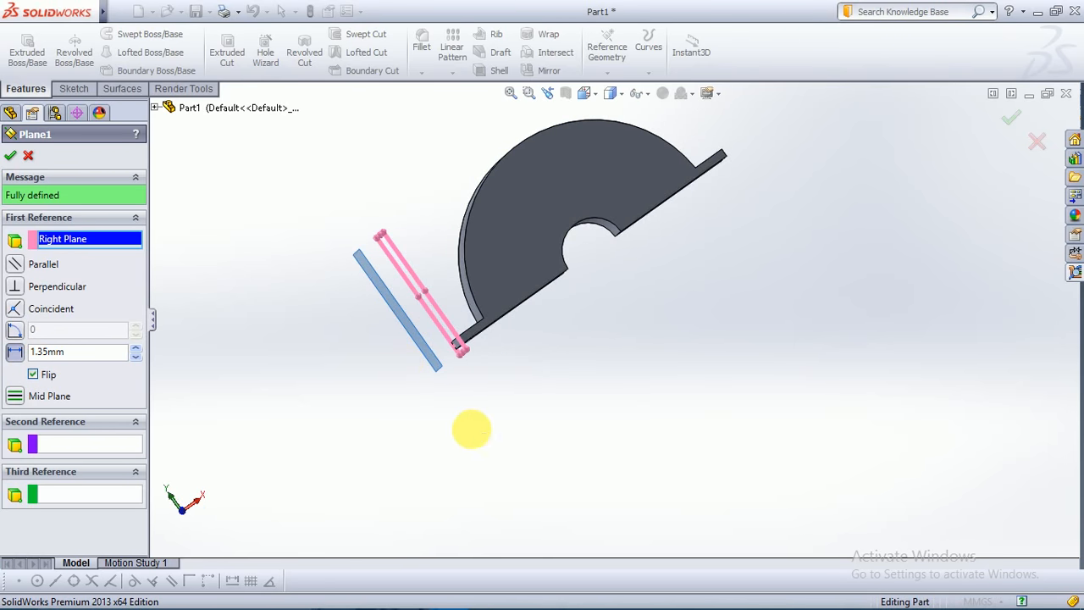
{"action": "left_click", "coordinate": [11, 155]}
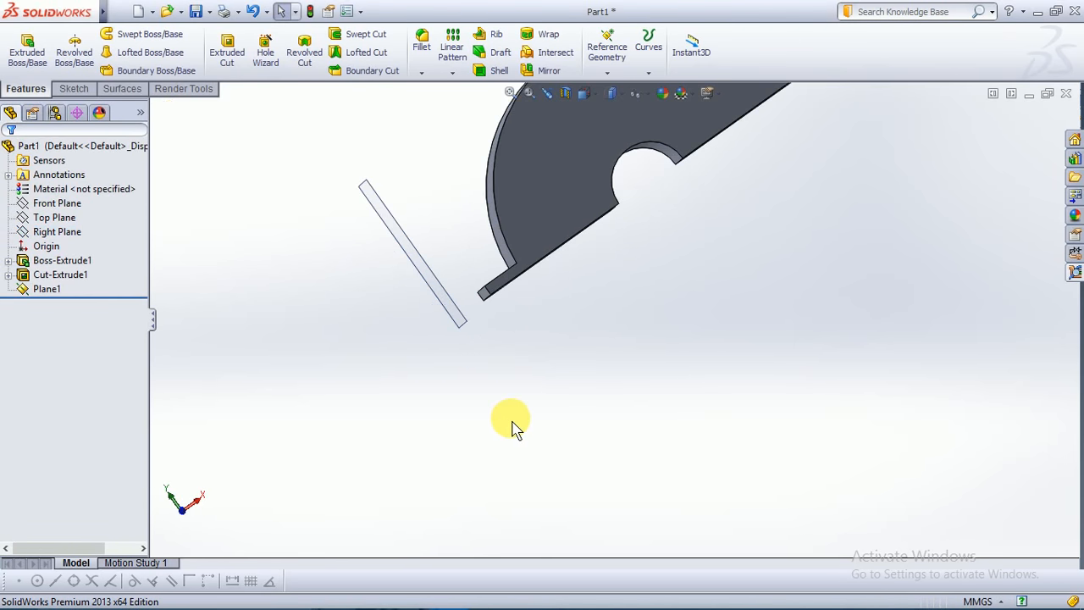
- Create a second reference plane offset 5.75 mm from Plane1, flipped away from the body
{"action": "left_click", "coordinate": [607, 73]}
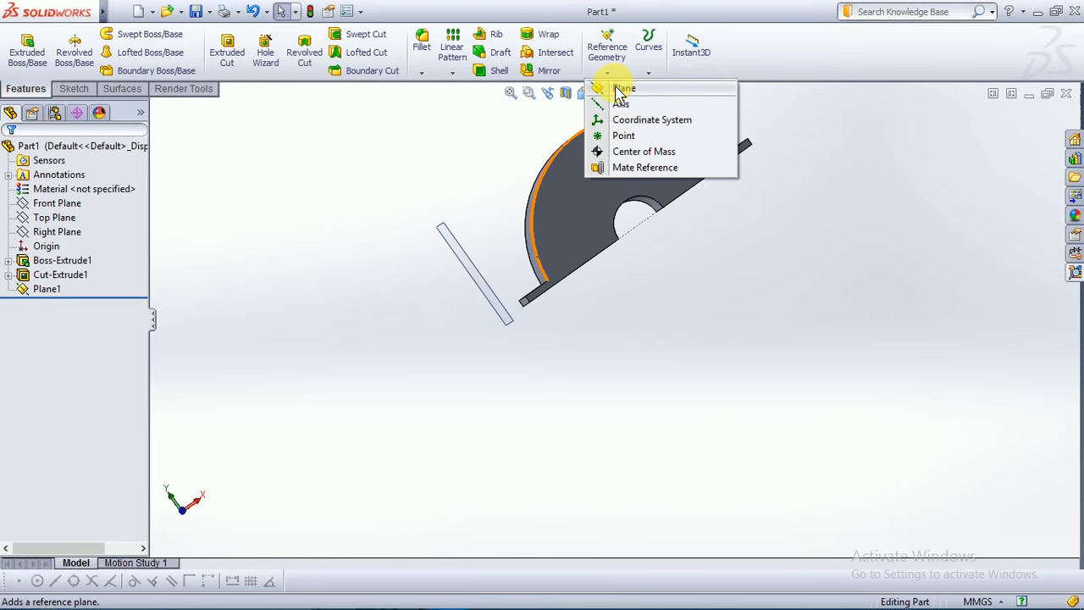
{"action": "left_click", "coordinate": [618, 88]}
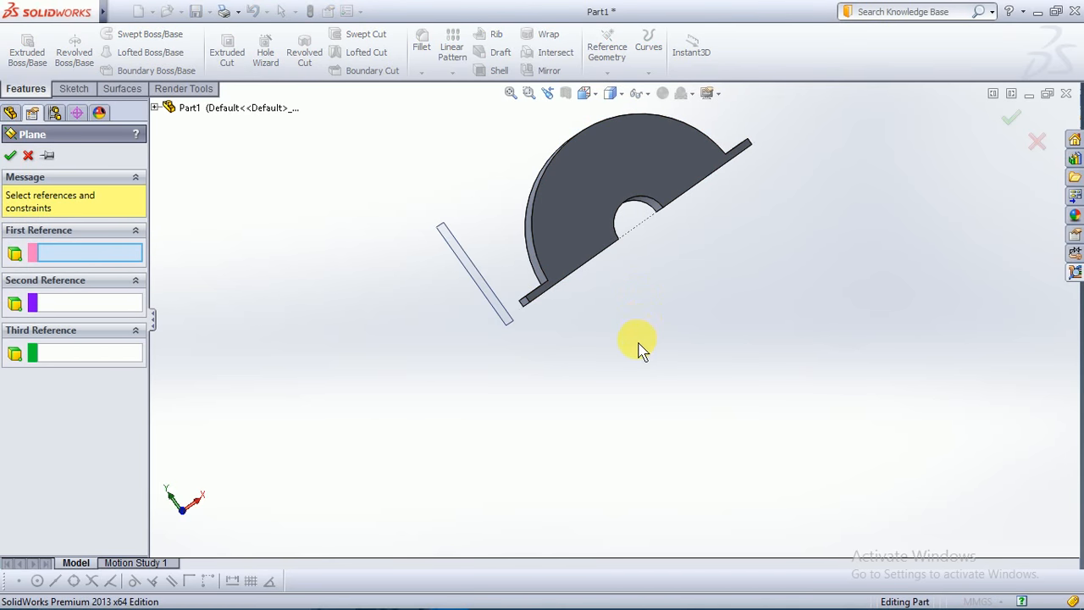
{"action": "middle_click_drag", "start_coordinate": [641, 350], "coordinate": [450, 349]}
{"action": "left_click", "coordinate": [472, 265]}
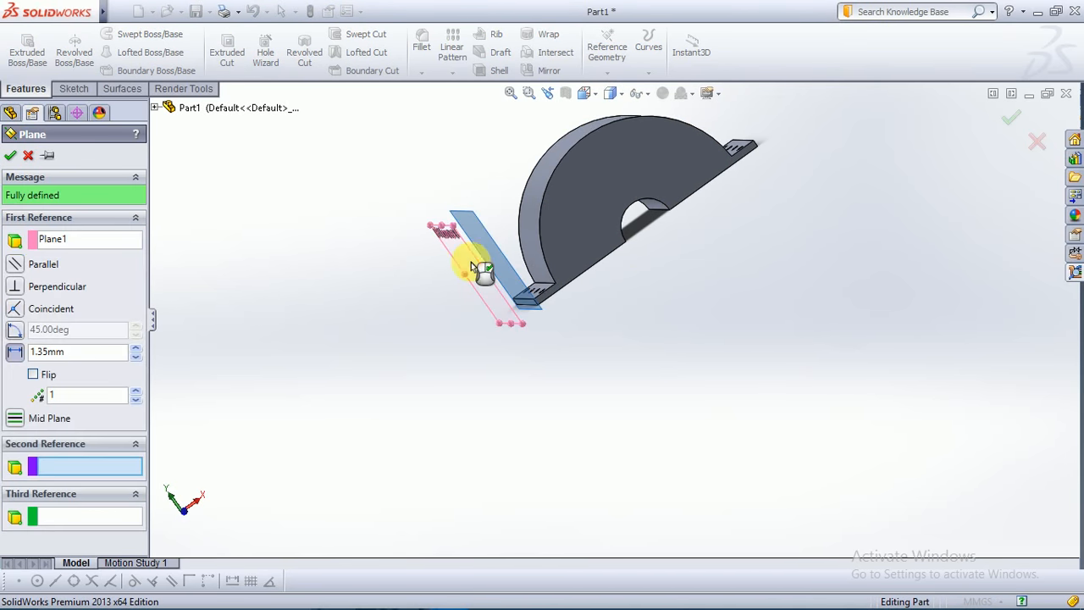
{"action": "left_click", "coordinate": [33, 374]}
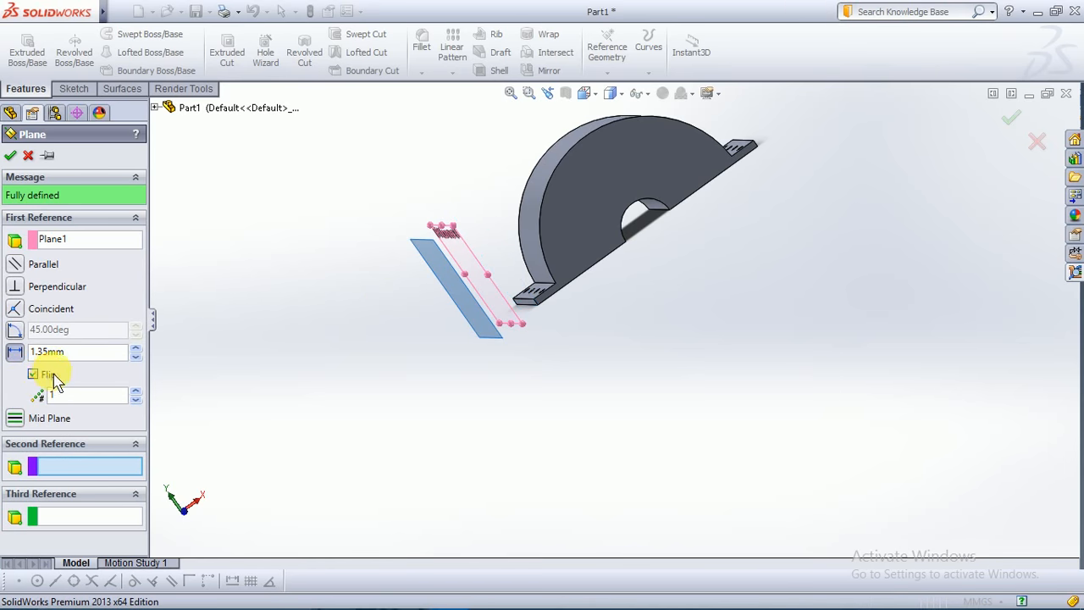
{"action": "left_click_drag", "start_coordinate": [78, 363], "coordinate": [19, 354]}
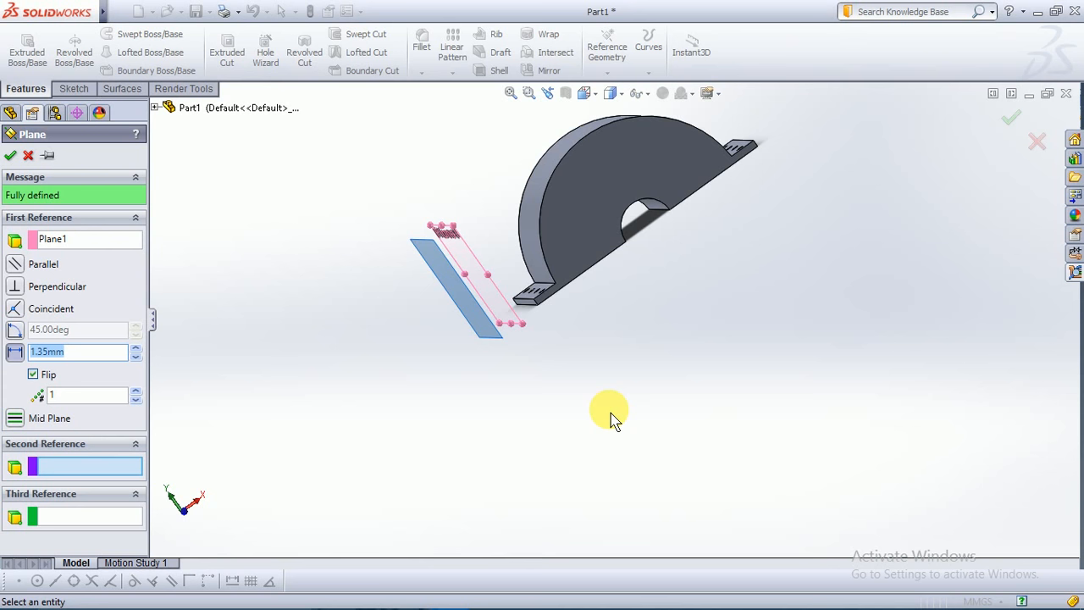
{"action": "key", "text": "Return"}
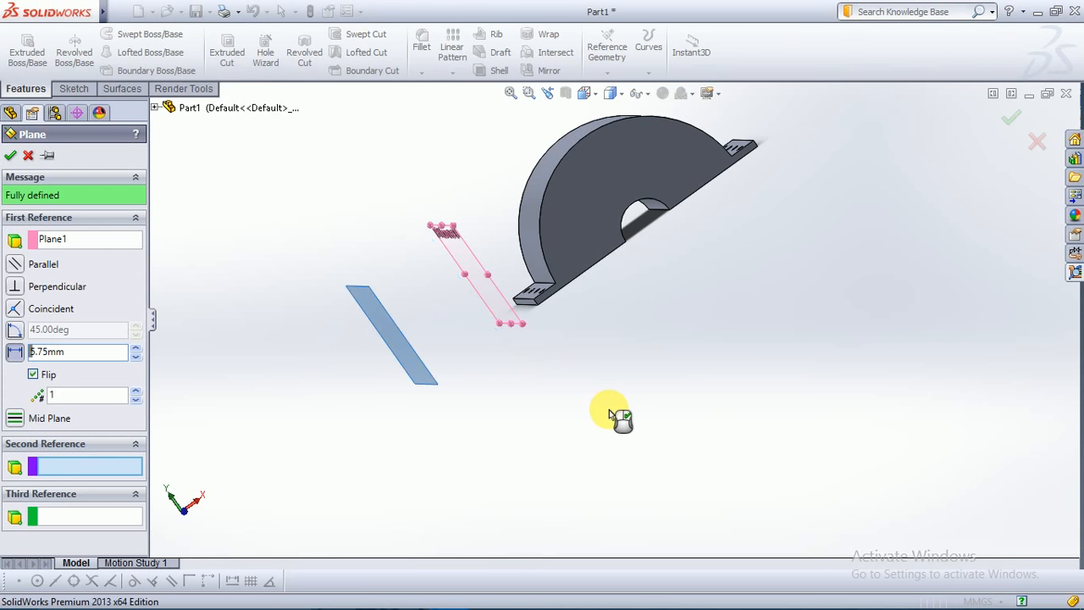
{"action": "left_click", "coordinate": [10, 155]}
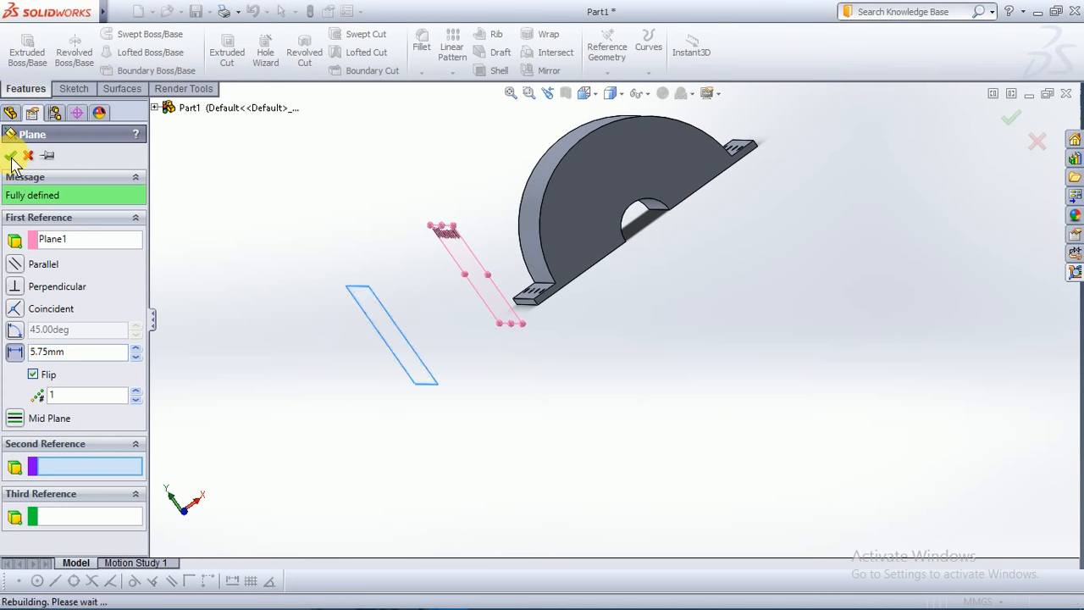
- Create a reference plane offset 4 mm from the Front Plane, flipped so that it passes through the middle of the body
{"action": "middle_click_drag", "start_coordinate": [624, 399], "coordinate": [658, 411]}
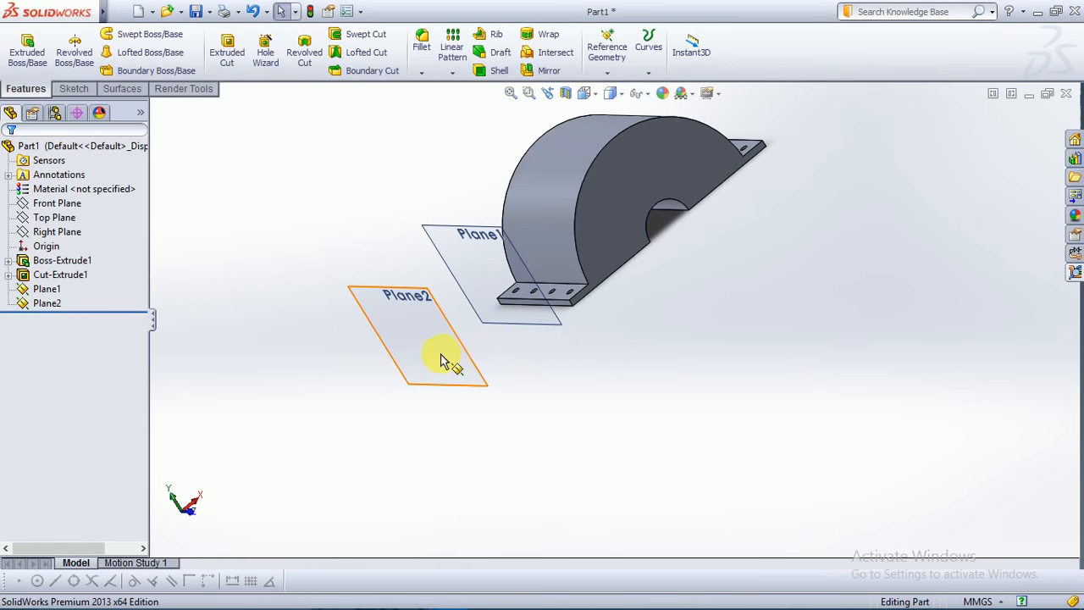
{"action": "left_click", "coordinate": [609, 66]}
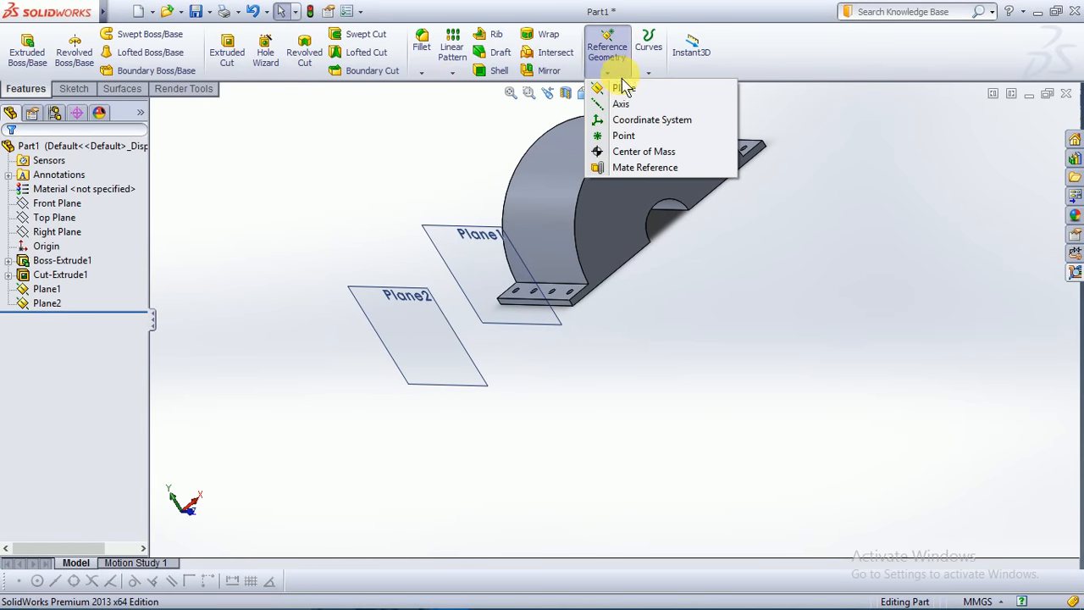
{"action": "left_click", "coordinate": [624, 89]}
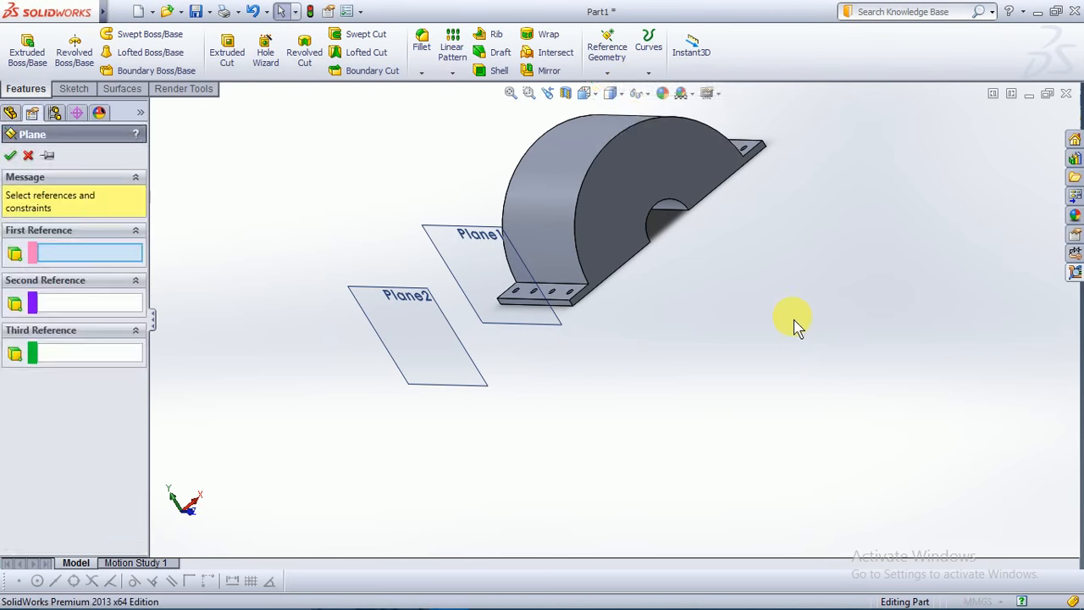
{"action": "middle_click_drag", "start_coordinate": [879, 378], "coordinate": [822, 360]}
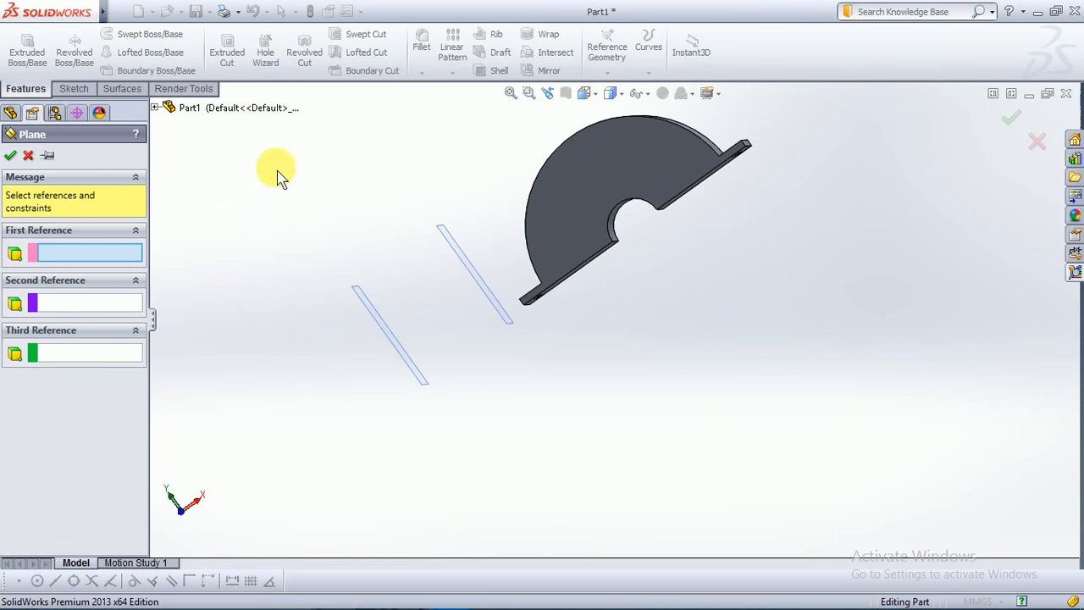
{"action": "left_click", "coordinate": [156, 108]}
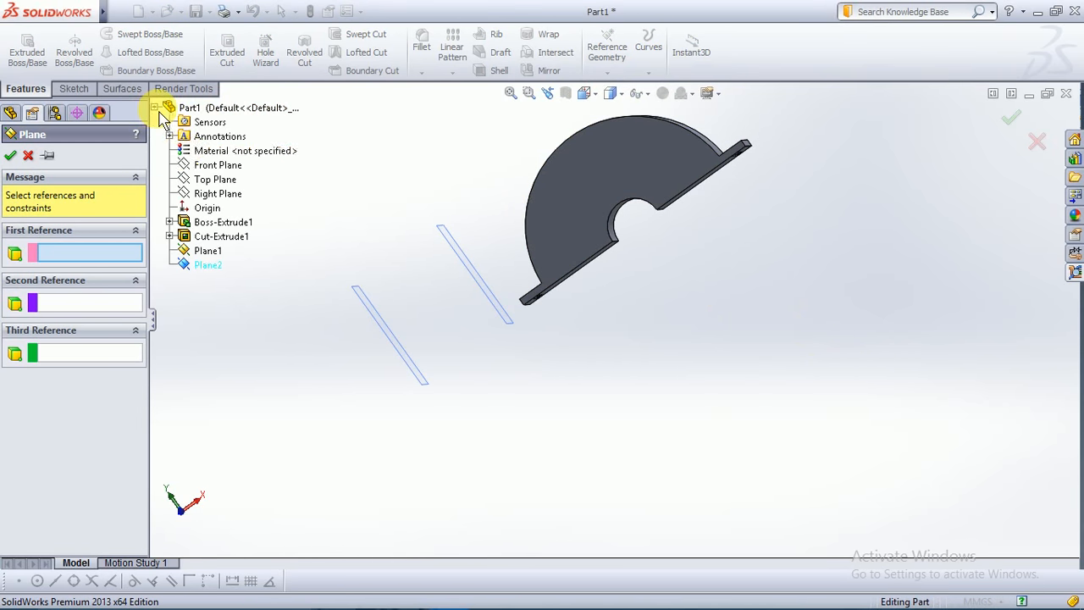
{"action": "left_click", "coordinate": [217, 166]}
{"action": "middle_click_drag", "start_coordinate": [596, 370], "coordinate": [642, 418]}
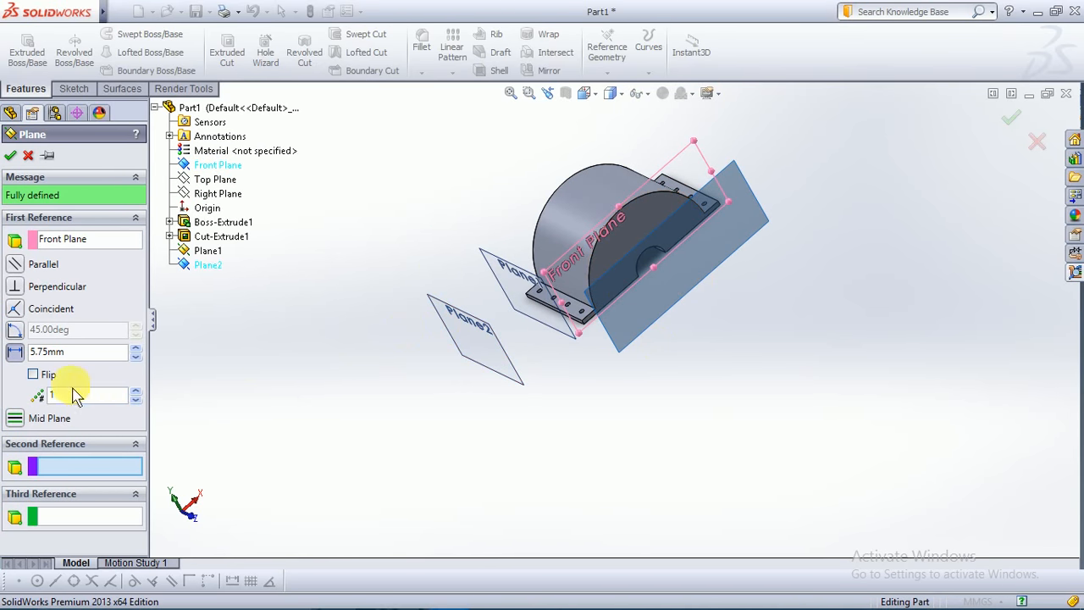
{"action": "middle_click_drag", "start_coordinate": [776, 363], "coordinate": [763, 327]}
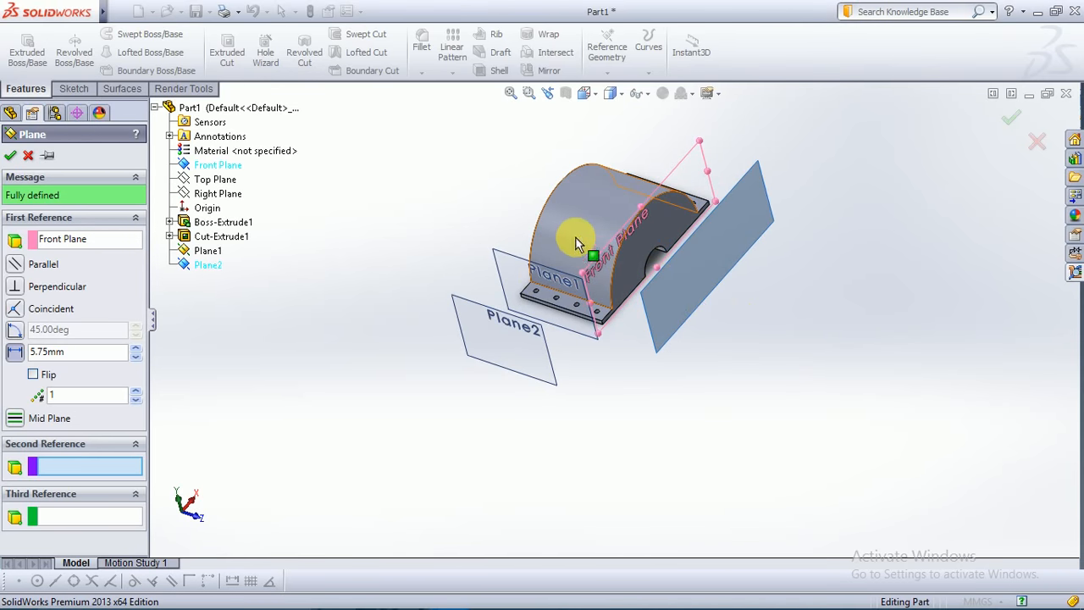
{"action": "left_click", "coordinate": [40, 376]}
{"action": "left_click", "coordinate": [15, 354]}
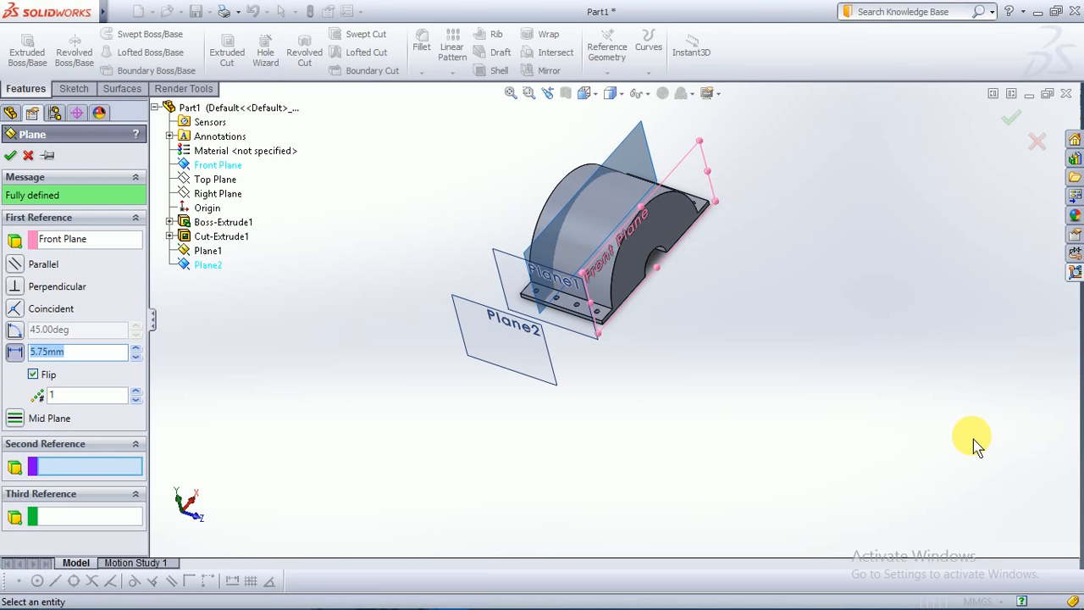
{"action": "key", "text": "Return"}
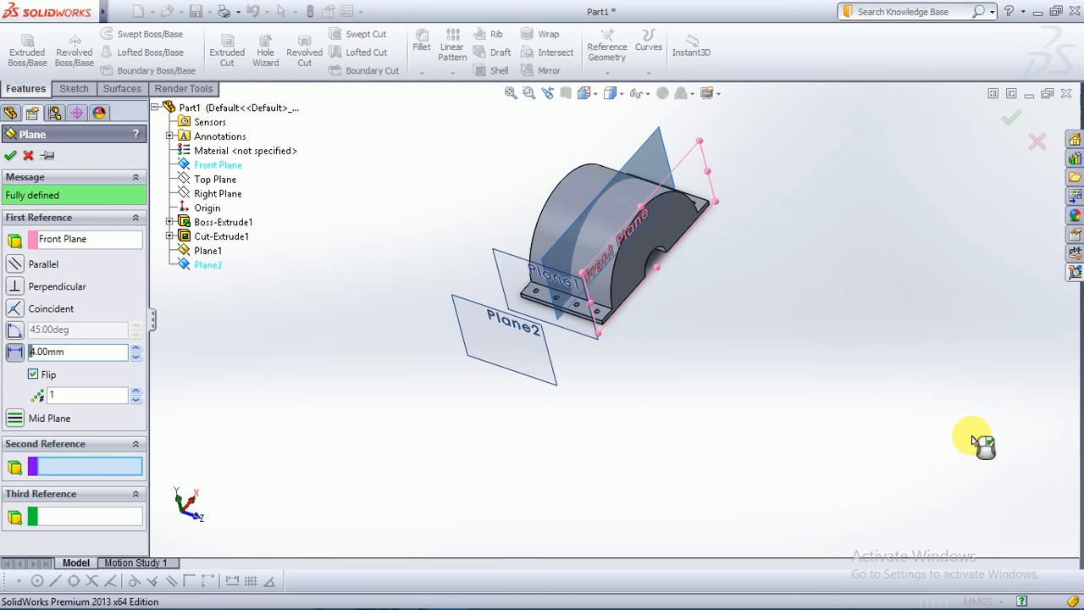
{"action": "left_click", "coordinate": [12, 157]}
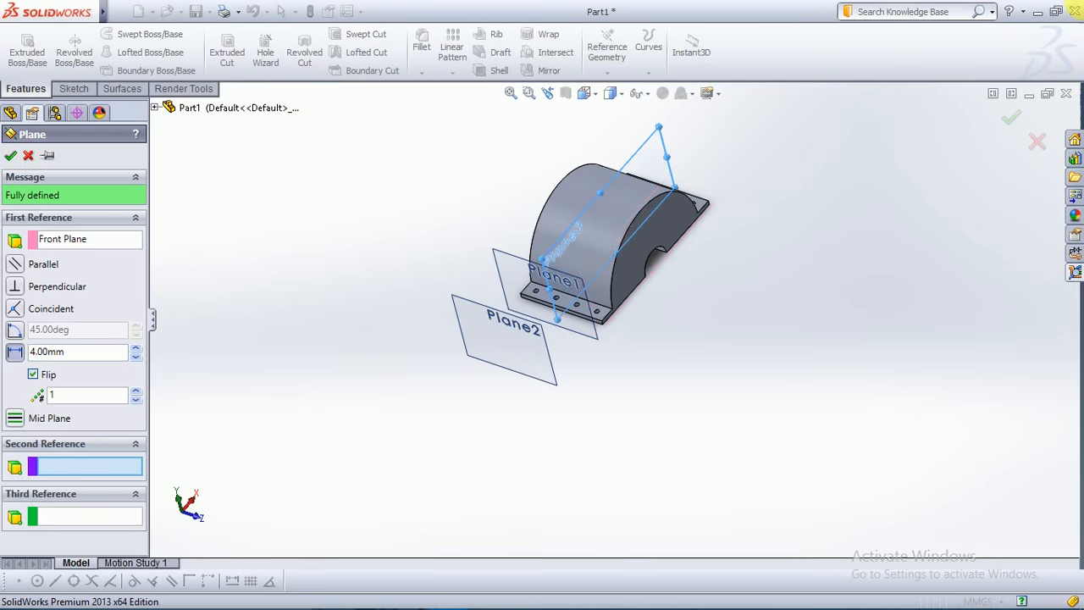
- Start a sketch on the Top Plane and draw a corner rectangle about 3.8 mm by 5.2 mm over the body's +X half
{"action": "middle_click_drag", "start_coordinate": [788, 381], "coordinate": [751, 344]}
{"action": "left_click", "coordinate": [51, 218]}
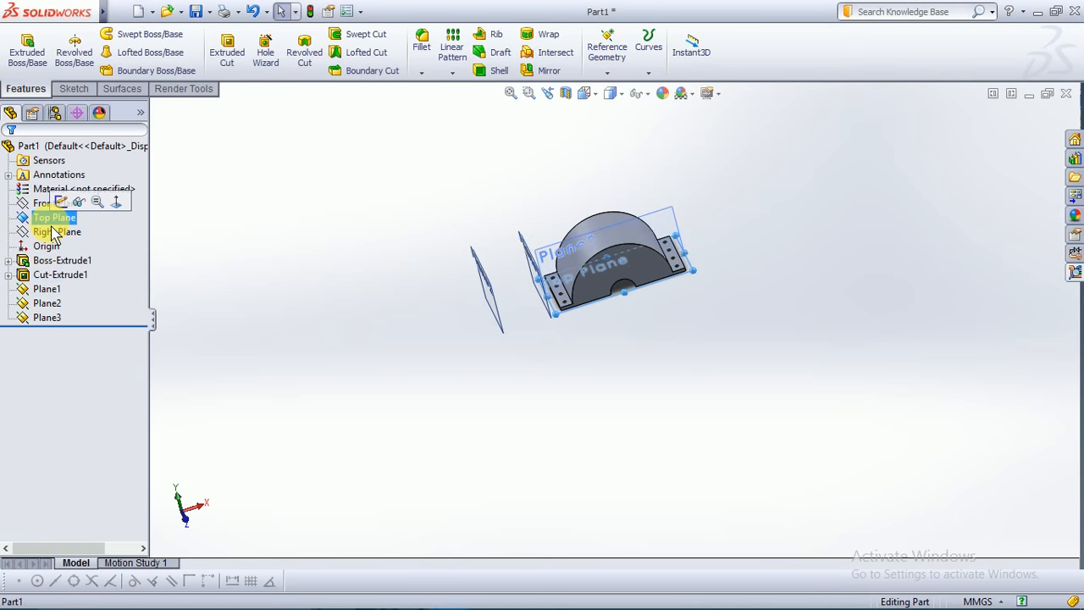
{"action": "left_click", "coordinate": [60, 204]}
{"action": "key", "text": "space"}
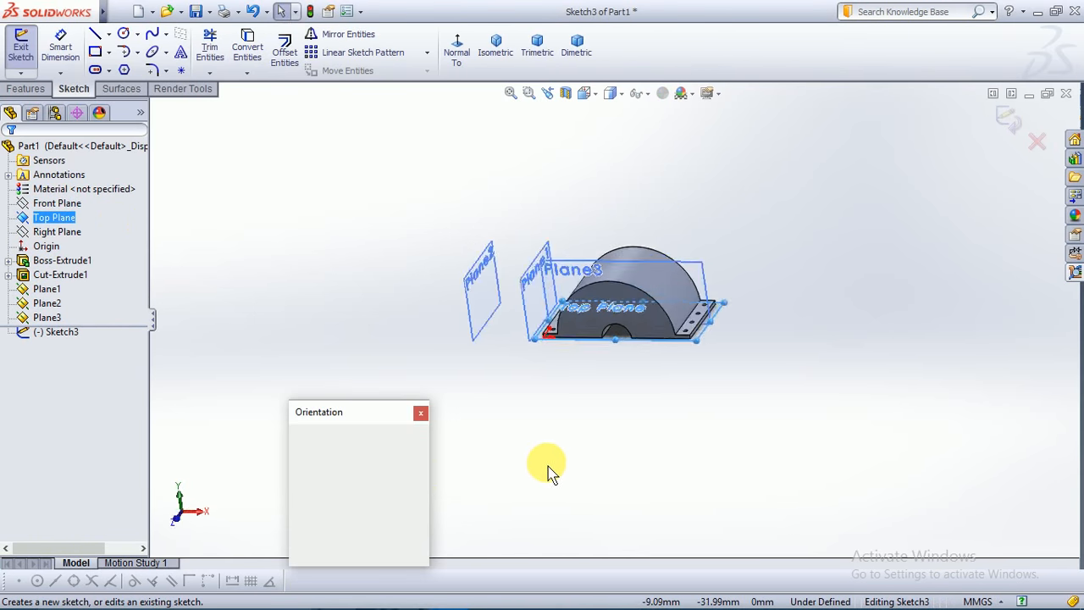
{"action": "left_click", "coordinate": [421, 500]}
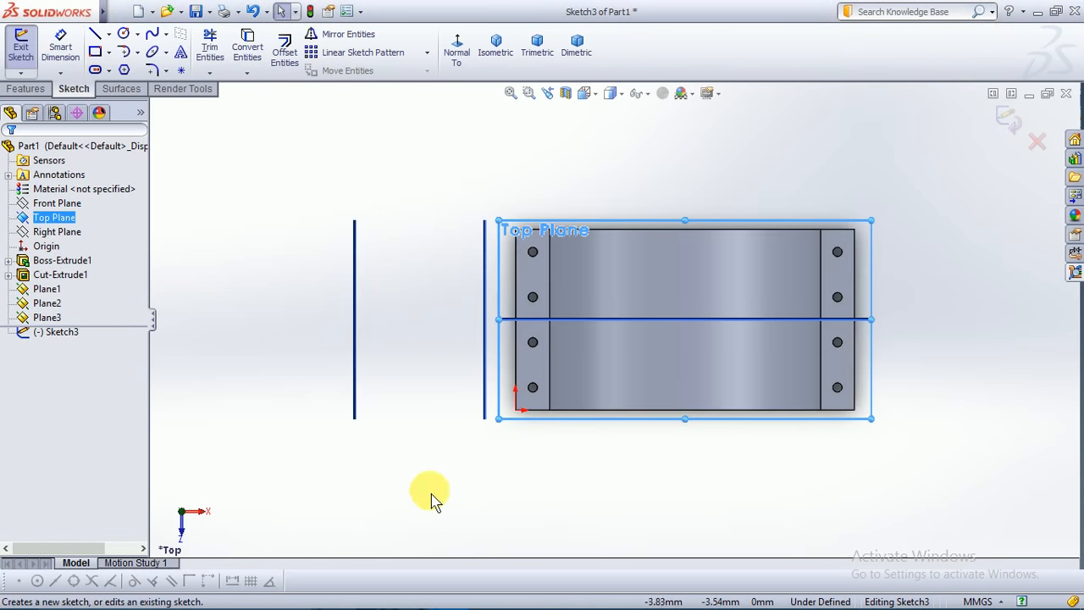
{"action": "left_click", "coordinate": [95, 52]}
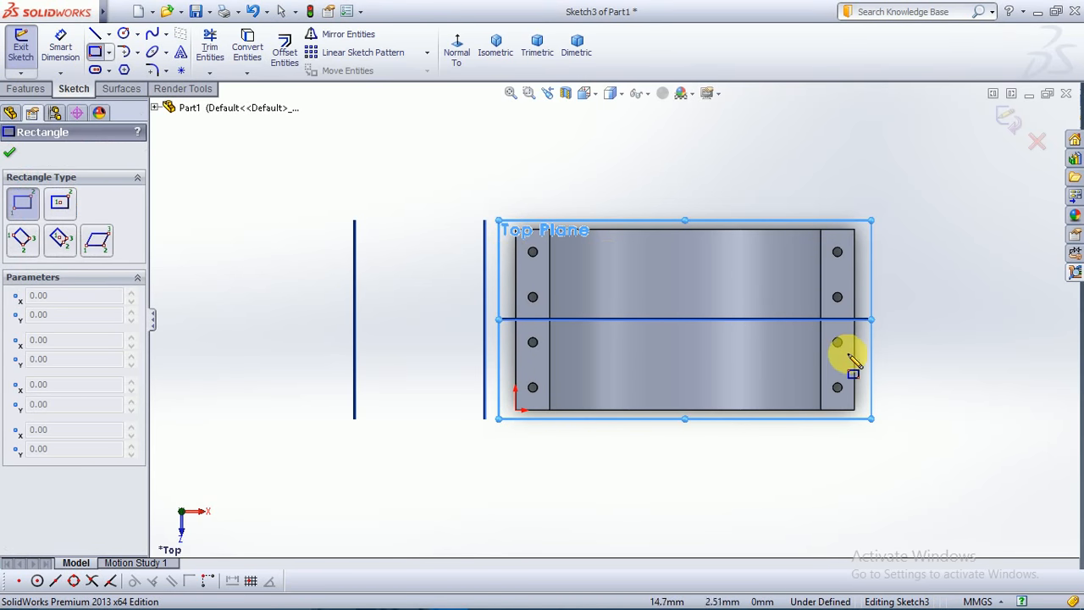
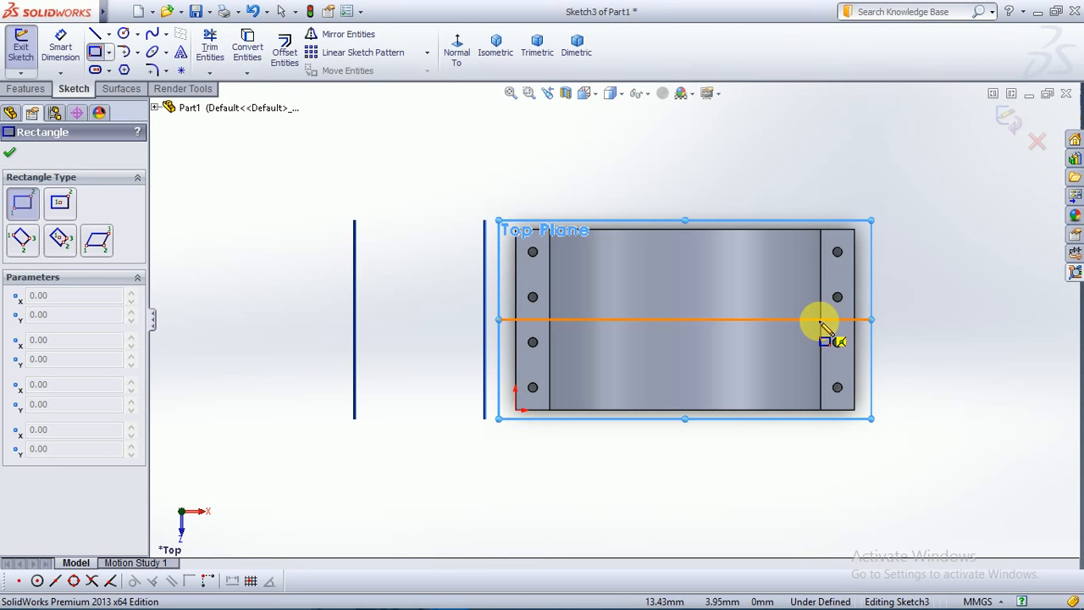
{"action": "left_click", "coordinate": [813, 260]}
{"action": "left_click", "coordinate": [727, 377]}
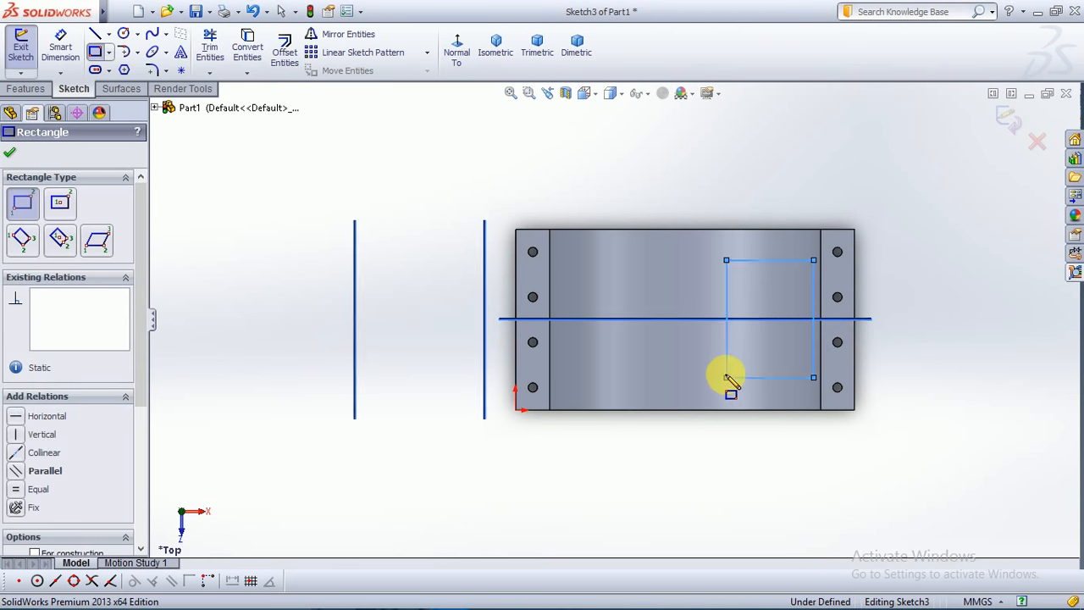
{"action": "key", "text": "Escape"}
- Dimension the rectangle 5.25 mm wide along X and 7.25 mm long along Z
{"action": "left_click", "coordinate": [60, 46]}
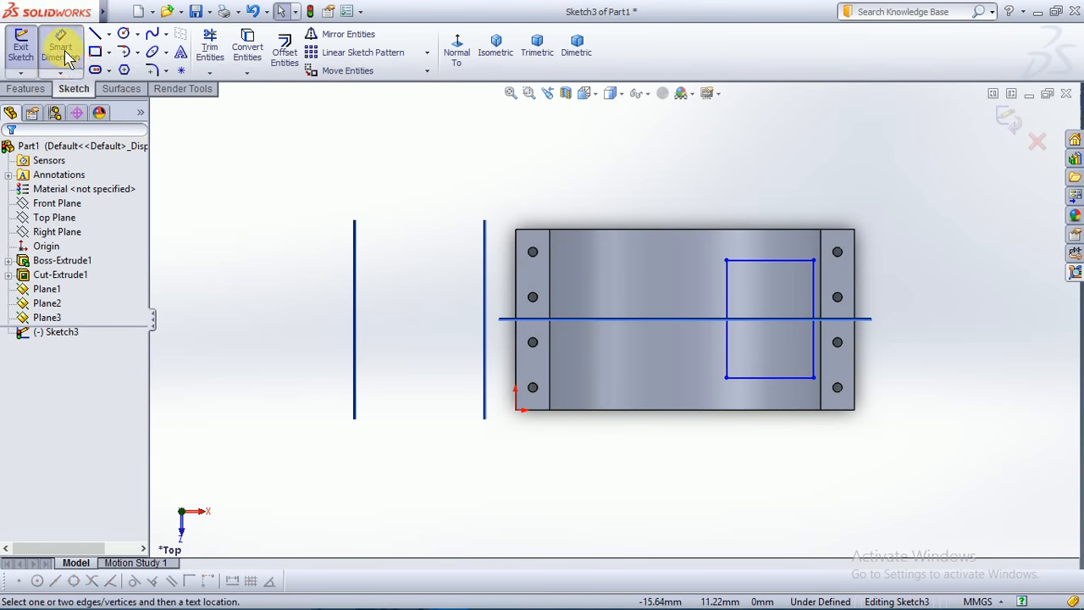
{"action": "left_click", "coordinate": [788, 262]}
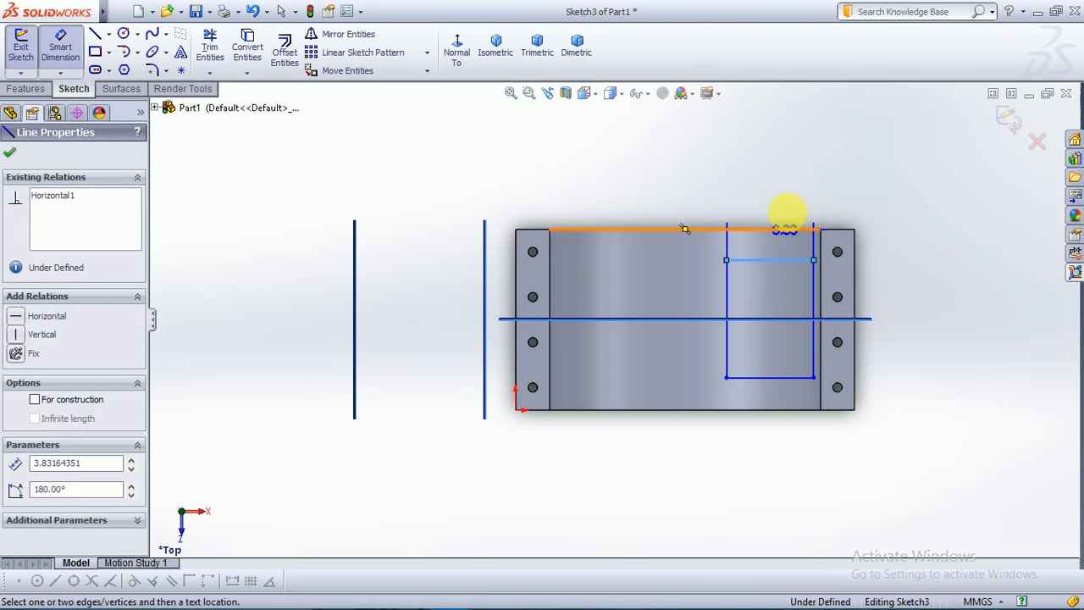
{"action": "left_click", "coordinate": [790, 218]}
{"action": "type", "text": "5.25"}
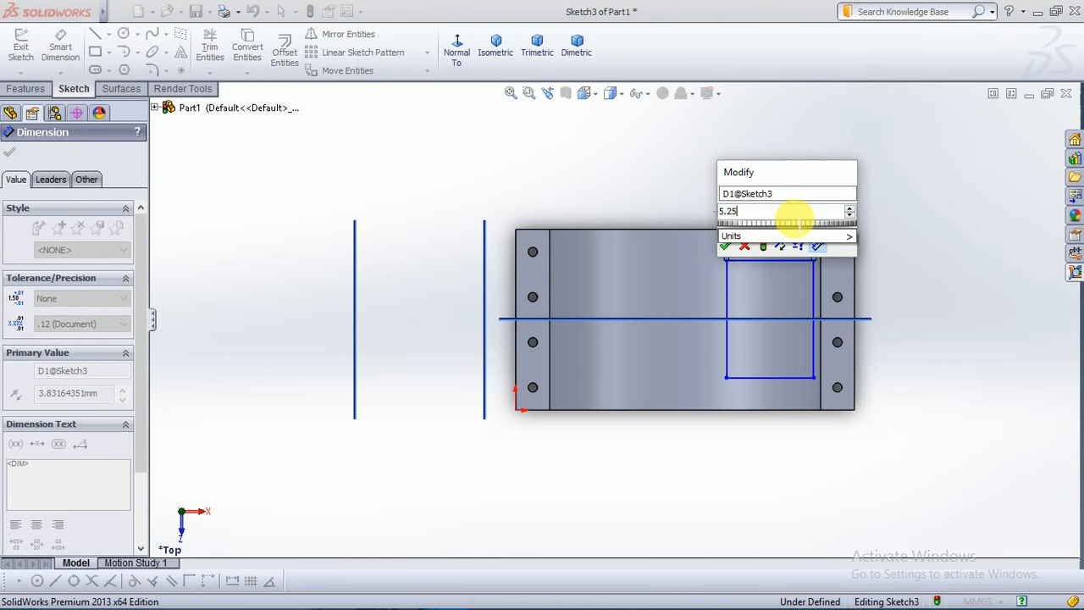
{"action": "key", "text": "Return"}
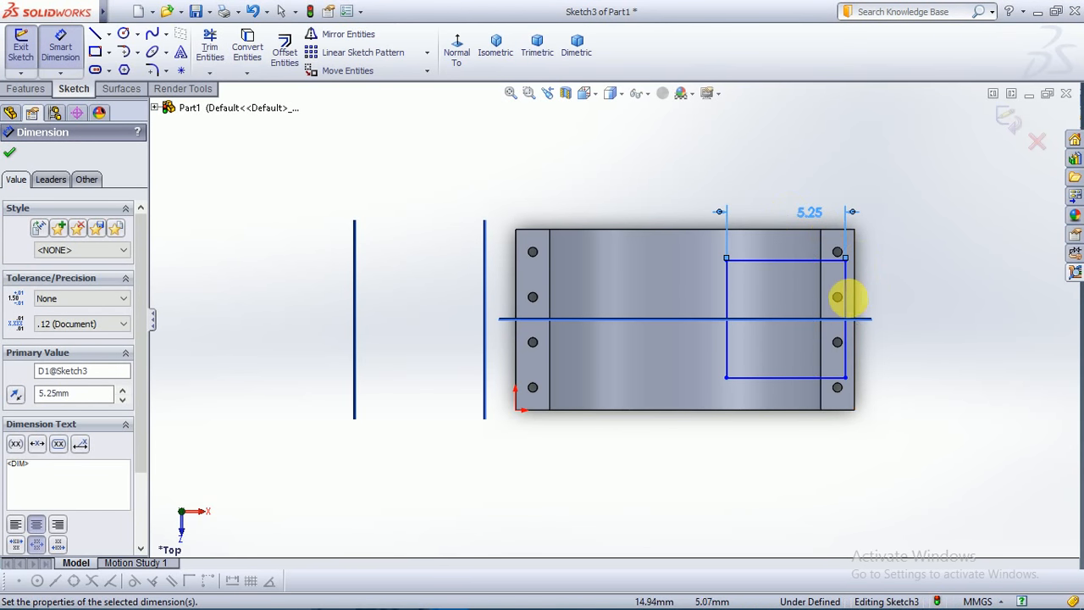
{"action": "left_click", "coordinate": [846, 303]}
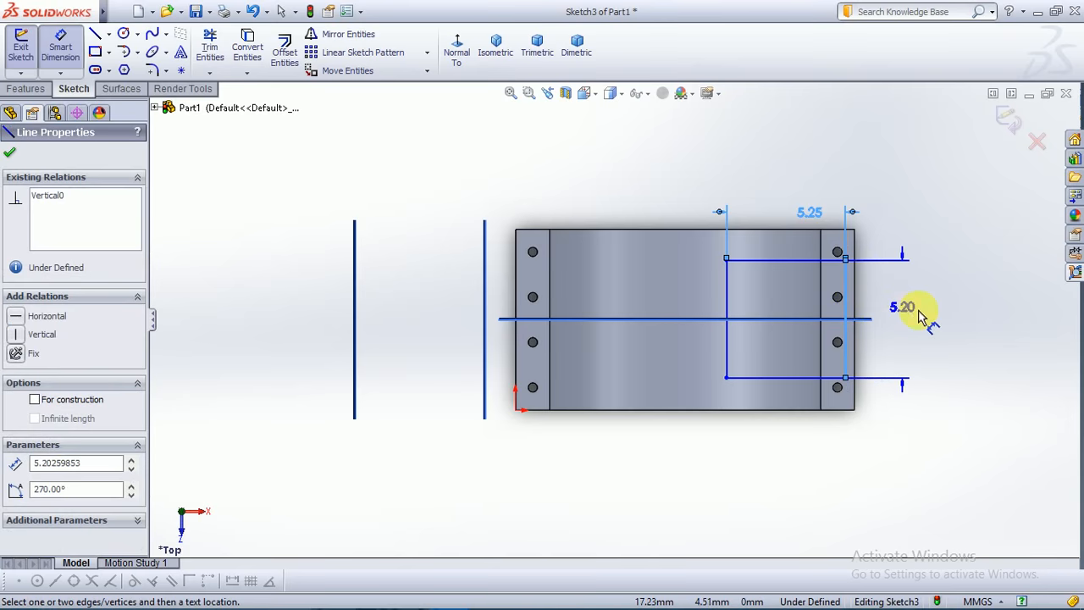
{"action": "left_click", "coordinate": [935, 316]}
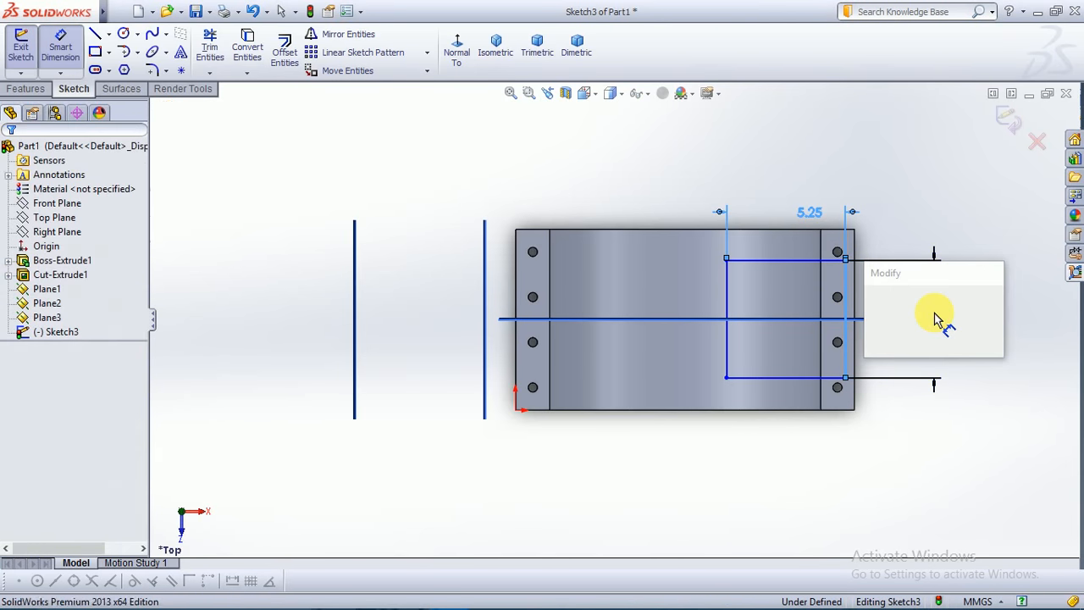
{"action": "type", "text": "7.25"}
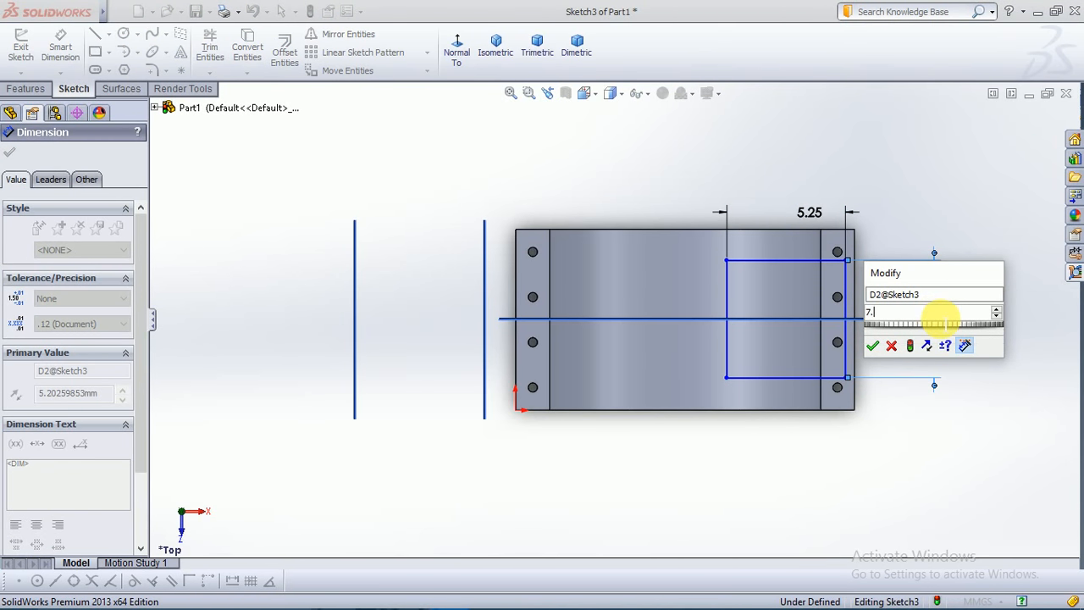
{"action": "key", "text": "Return"}
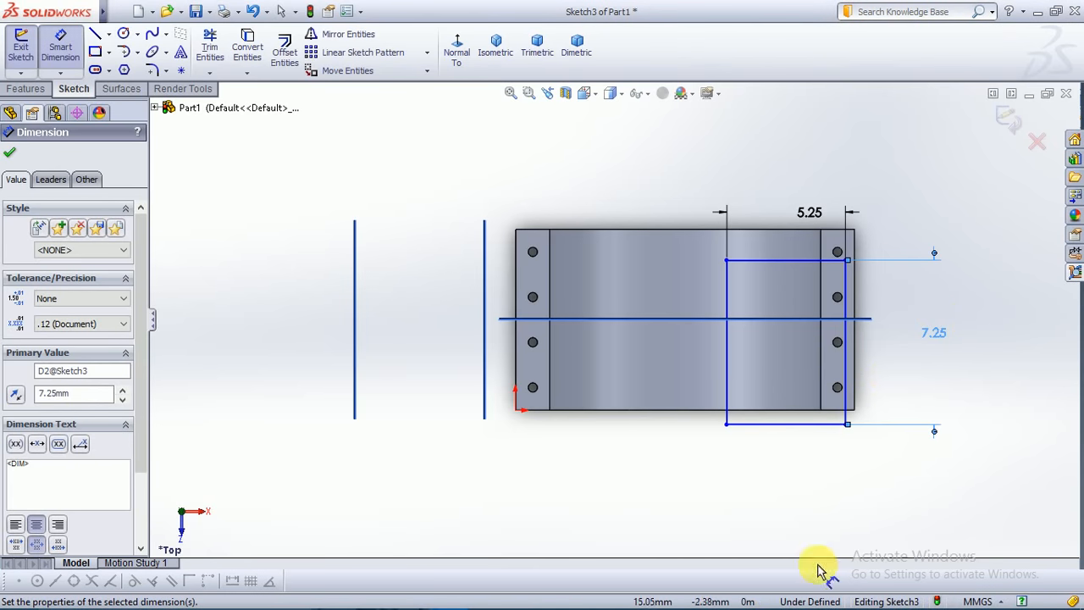
{"action": "left_click", "coordinate": [811, 522]}
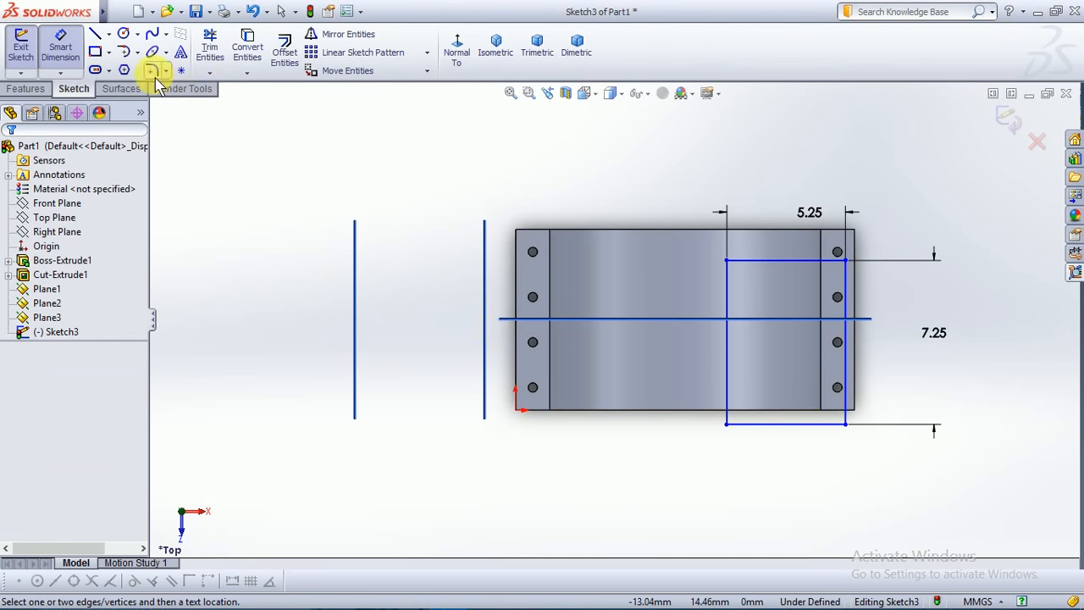
- Draw a horizontal centerline along Plane3 from the body's outer +X edge to a point beyond Plane2
{"action": "left_click", "coordinate": [108, 34]}
{"action": "left_click", "coordinate": [123, 65]}
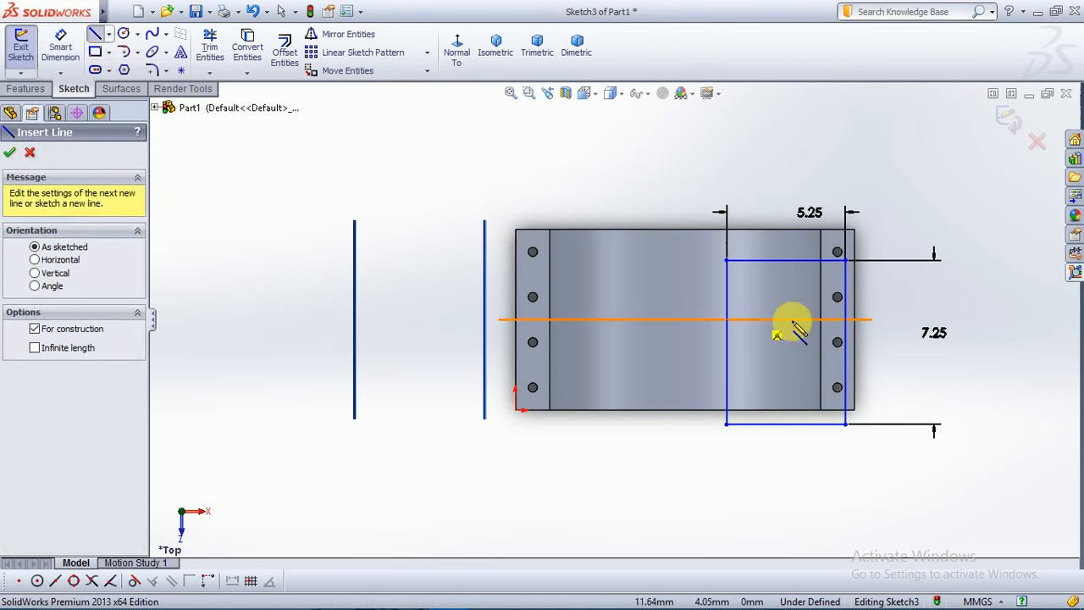
{"action": "left_click", "coordinate": [855, 322]}
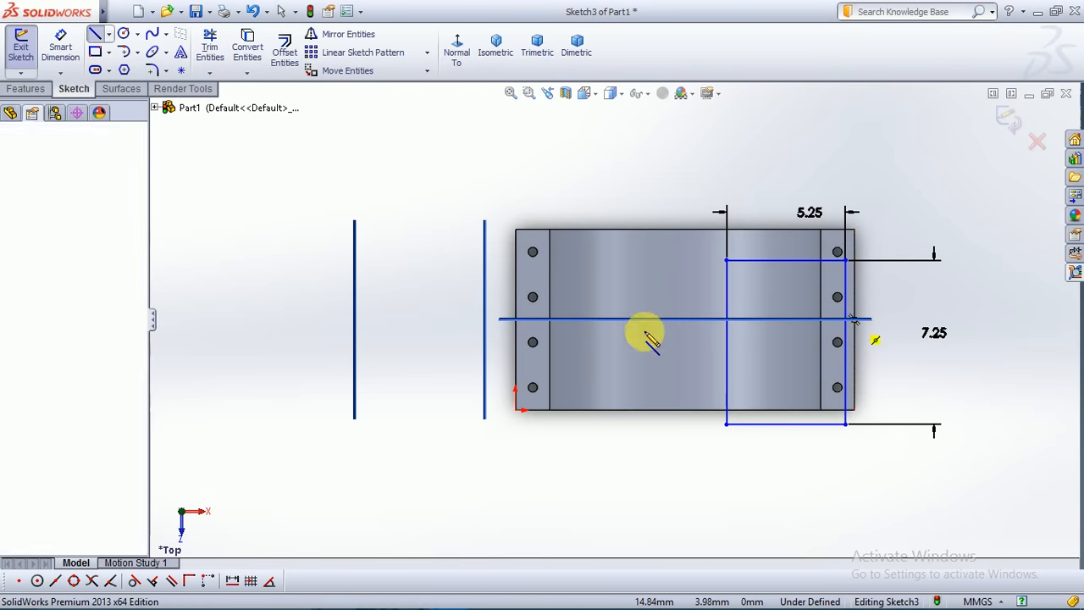
{"action": "left_click", "coordinate": [258, 322]}
{"action": "key", "text": "Escape"}
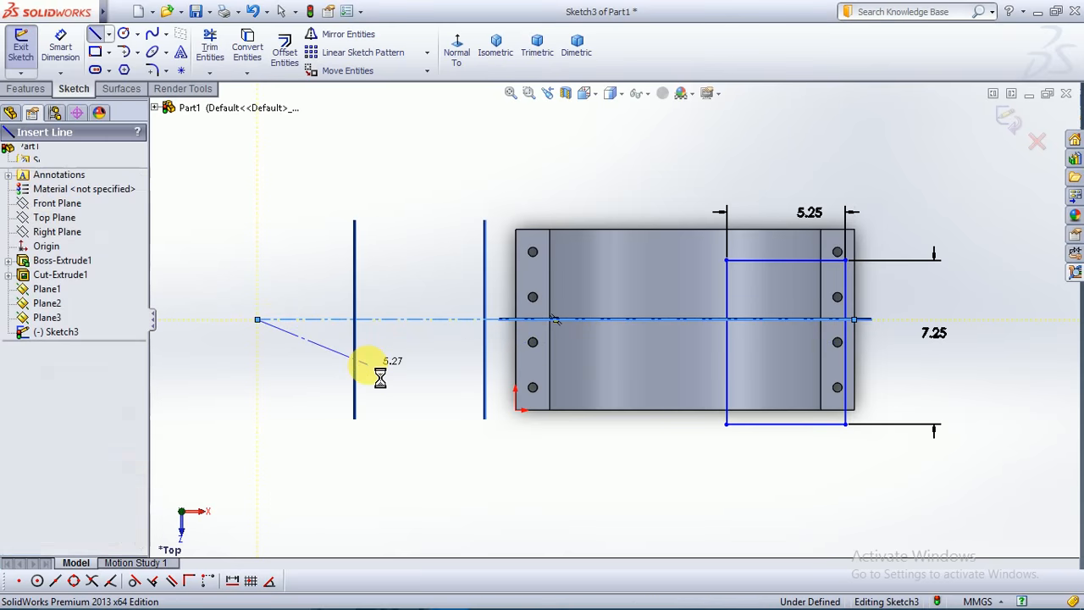
- Dimension the distance between the centerline and the rectangle's upper edge as 3.63 mm
{"action": "left_click", "coordinate": [59, 68]}
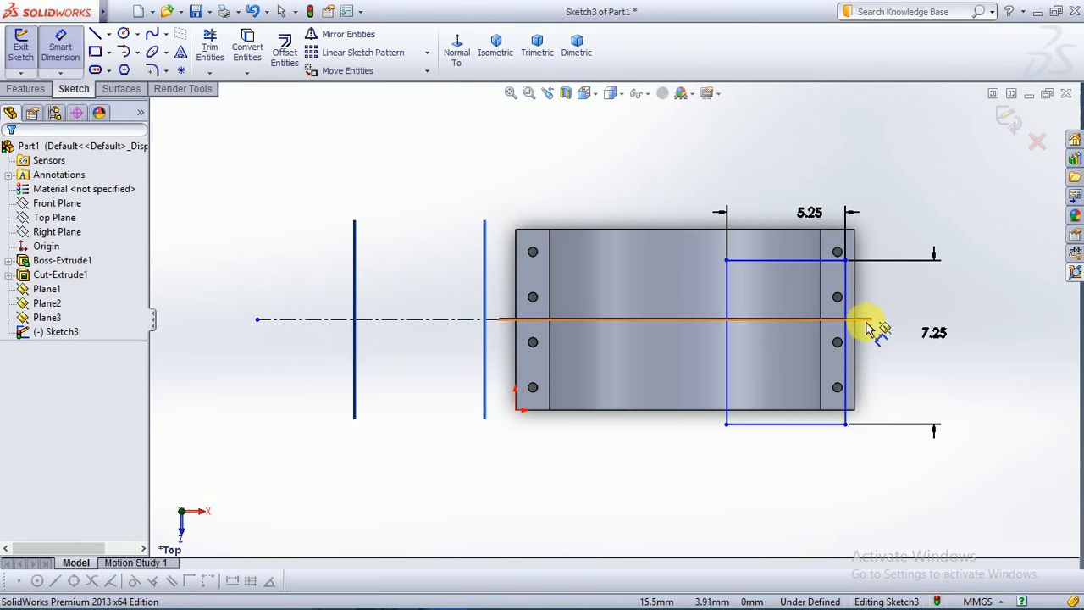
{"action": "left_click", "coordinate": [781, 320]}
{"action": "left_click", "coordinate": [810, 260]}
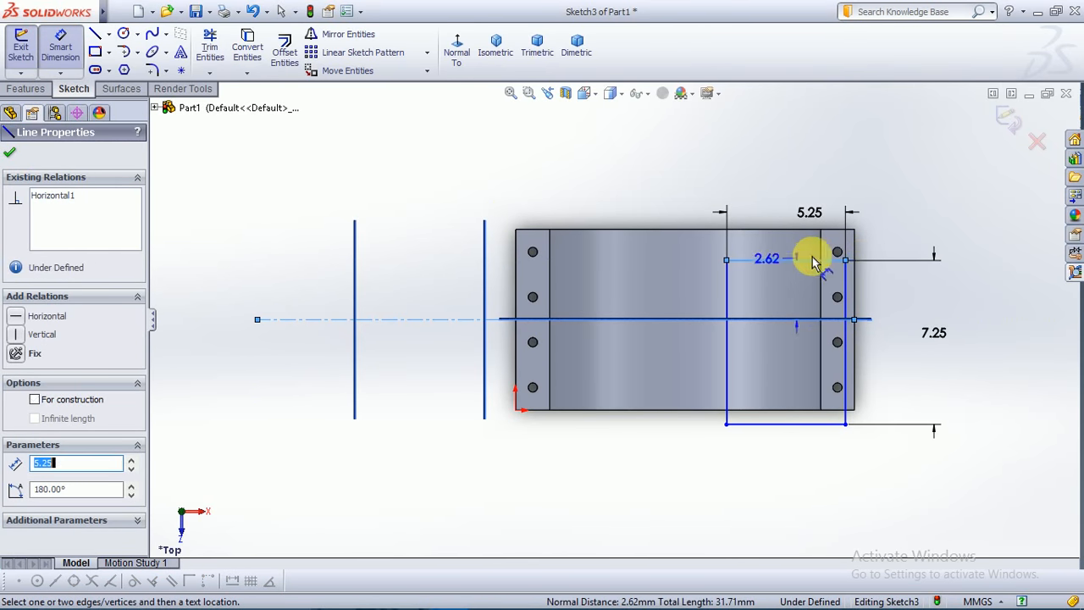
{"action": "left_click", "coordinate": [932, 279]}
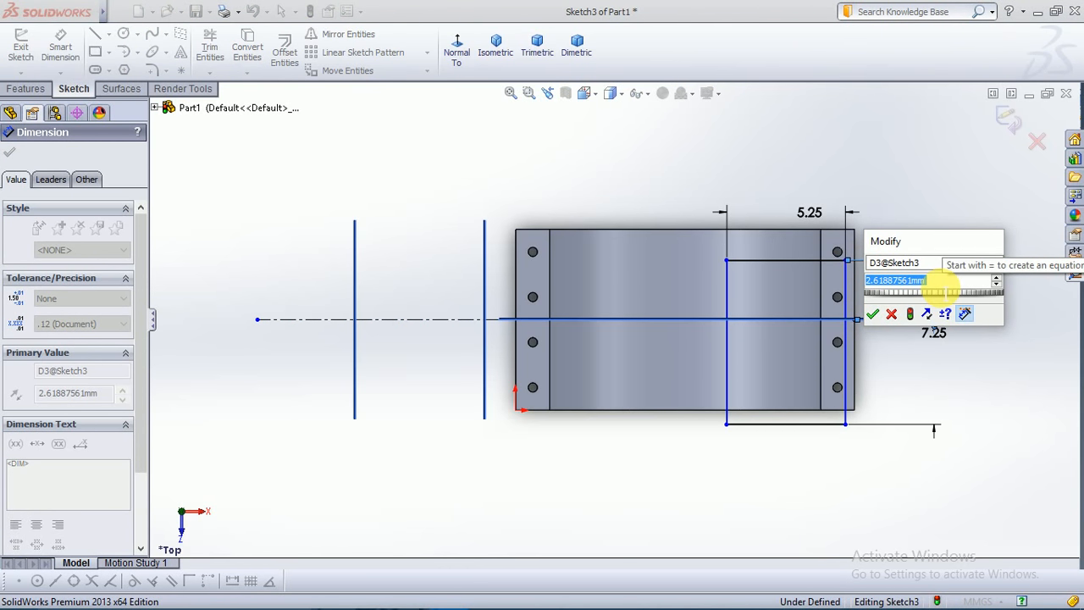
{"action": "type", "text": "3."}
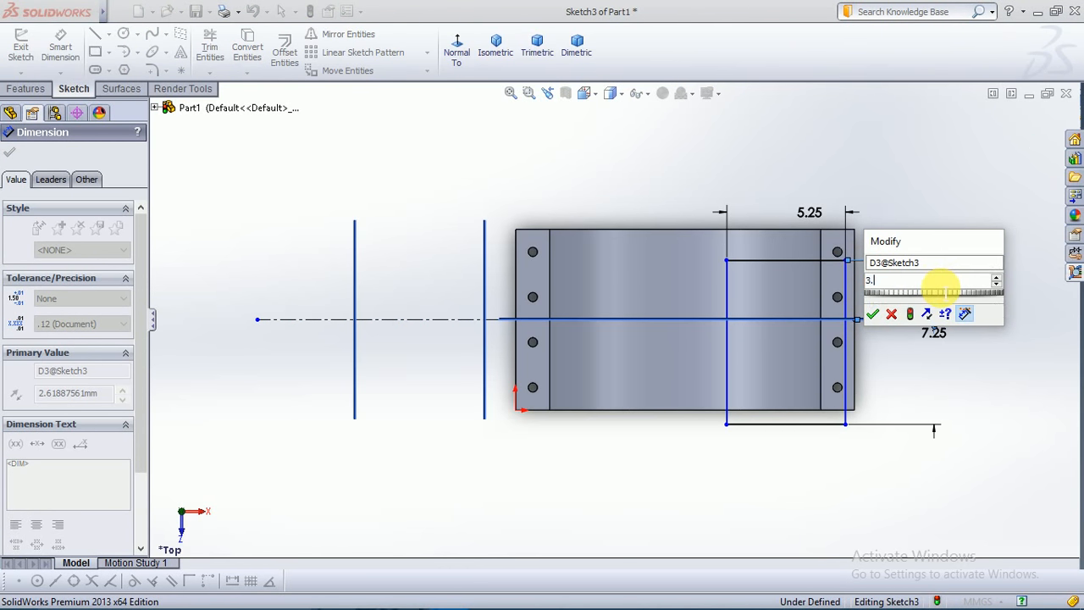
{"action": "type", "text": "63"}
{"action": "key", "text": "Return"}
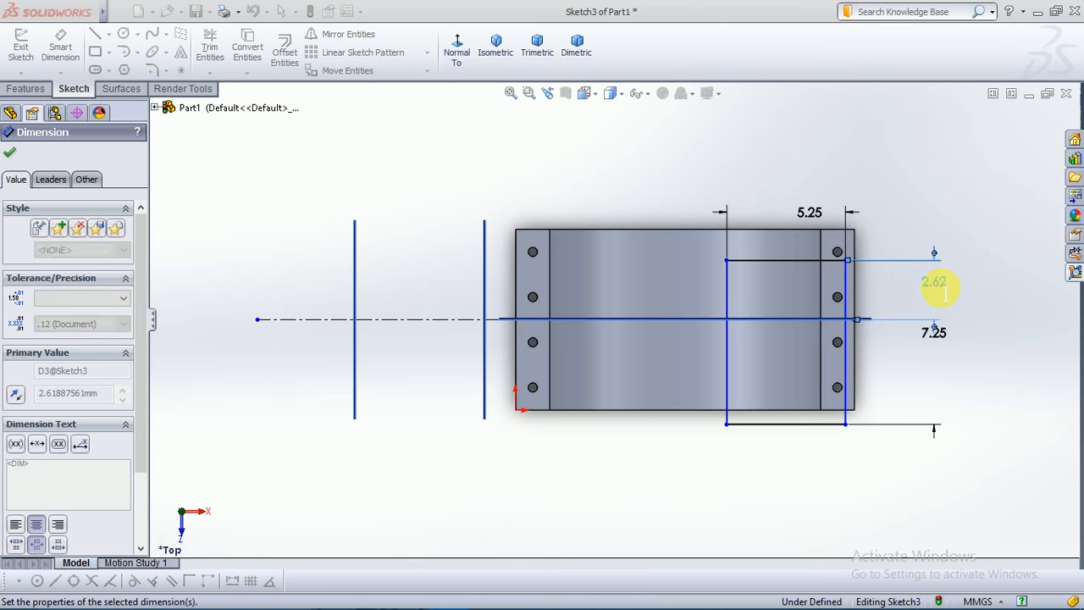
{"action": "key", "text": "Escape"}
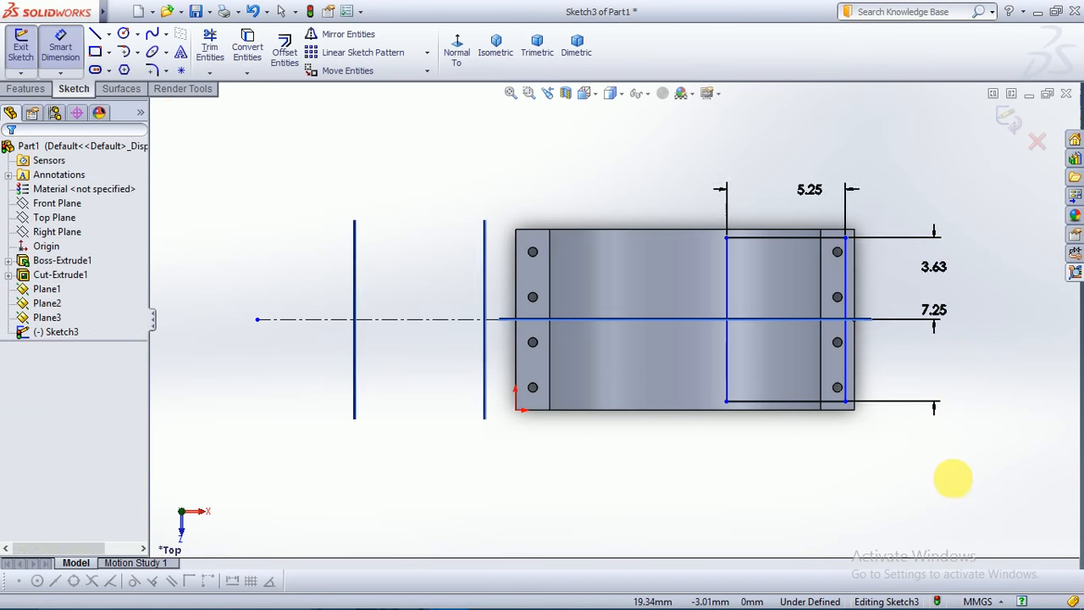
{"action": "key", "text": "Escape"}
{"action": "scroll", "coordinate": [783, 351], "scroll_direction": "up", "scroll_amount": 3}
{"action": "scroll", "coordinate": [786, 349], "scroll_direction": "down", "scroll_amount": 3}
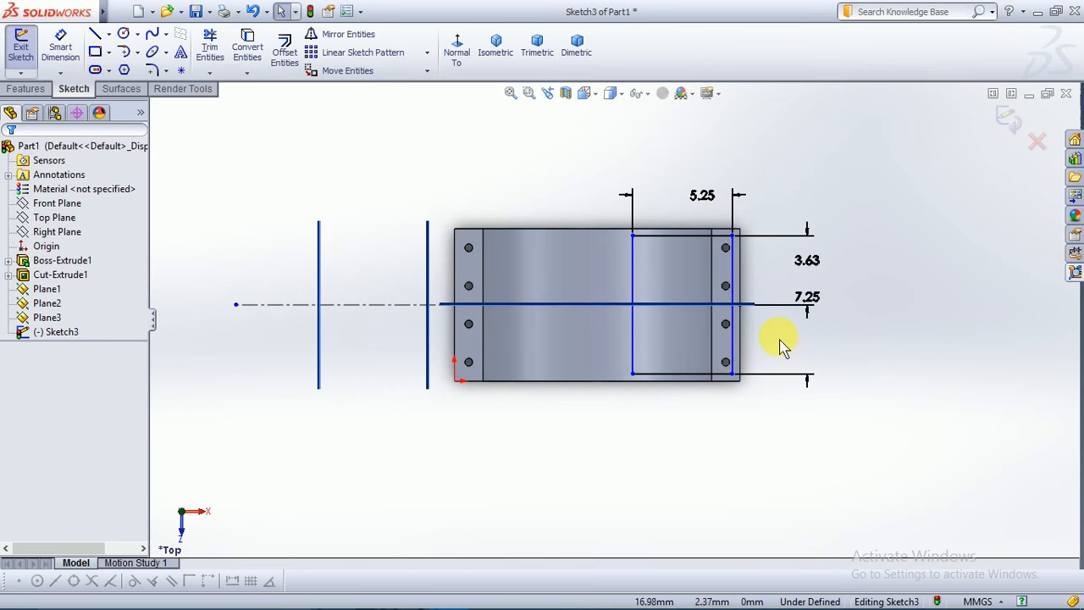
- Move the 5.25 by 7.25 mm rectangle so its +X edge lies on the ledge's inner edge, and exit the sketch
{"action": "scroll", "coordinate": [779, 343], "scroll_direction": "up", "scroll_amount": 1}
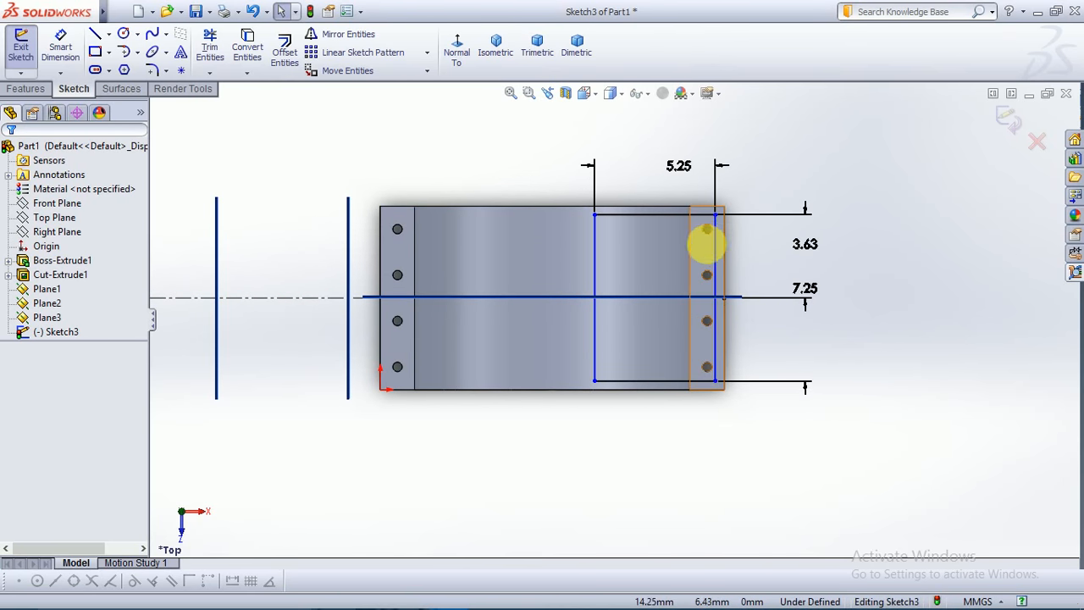
{"action": "left_click_drag", "start_coordinate": [715, 218], "coordinate": [690, 230]}
{"action": "scroll", "coordinate": [745, 474], "scroll_direction": "up", "scroll_amount": 2}
{"action": "scroll", "coordinate": [731, 472], "scroll_direction": "down", "scroll_amount": 1}
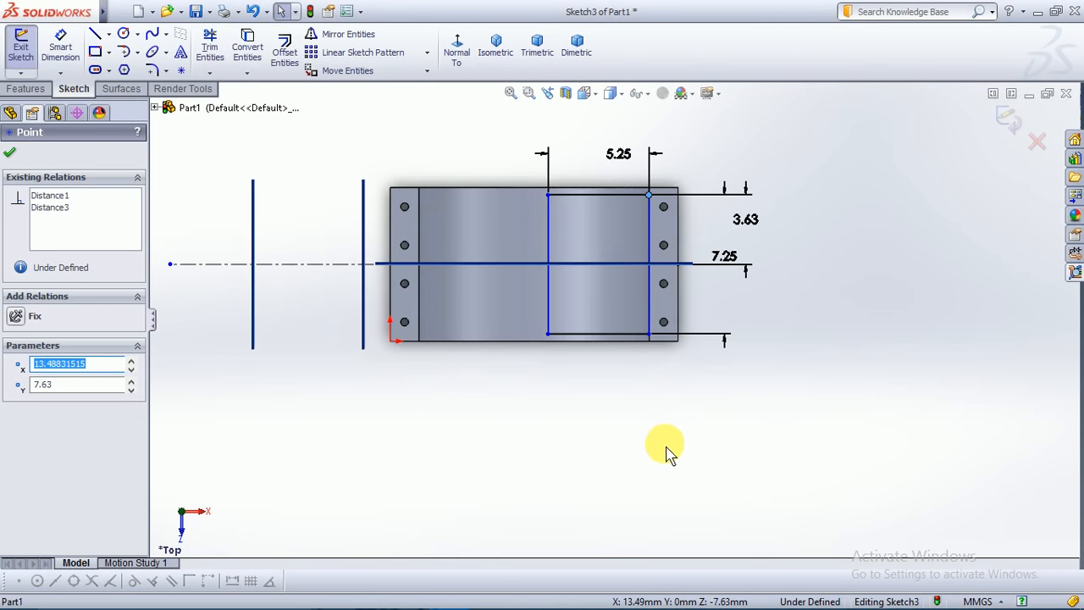
{"action": "scroll", "coordinate": [667, 453], "scroll_direction": "up", "scroll_amount": 1}
{"action": "left_click", "coordinate": [10, 159]}
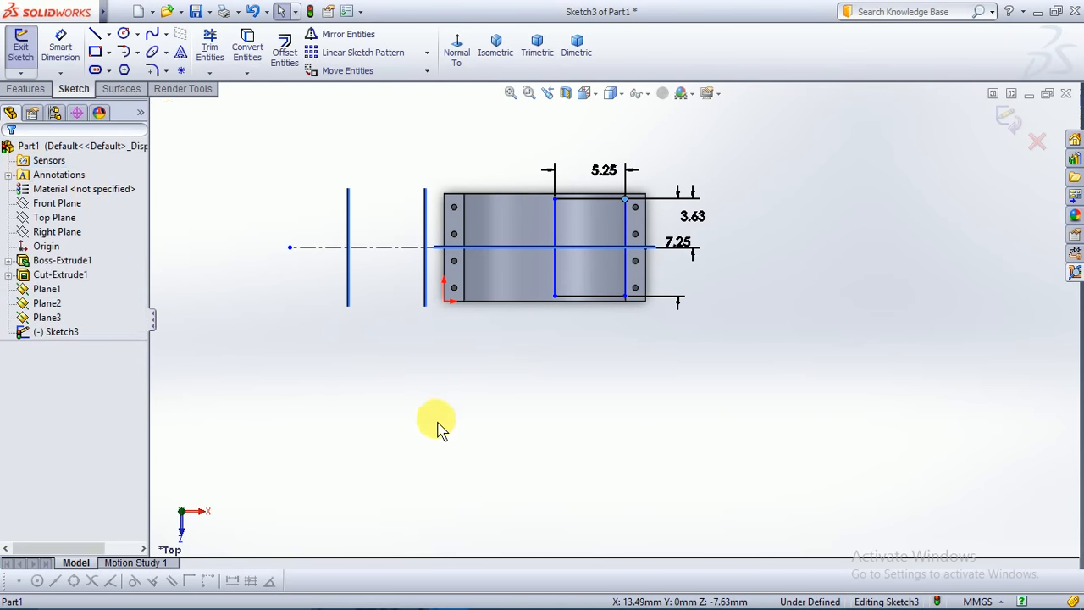
{"action": "middle_click_drag", "start_coordinate": [455, 412], "coordinate": [512, 288]}
{"action": "left_click", "coordinate": [1019, 137]}
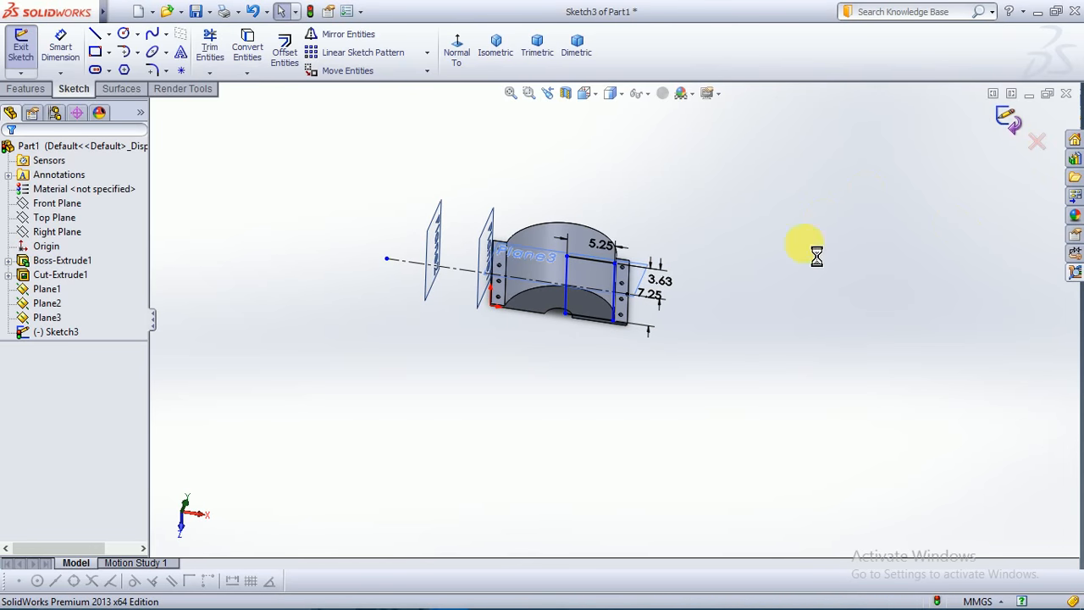
- Start a sketch on Plane1 and draw a corner rectangle about 4.7 mm wide and 3.9 mm high across the body's upper edge
{"action": "mouse_move", "coordinate": [714, 368]}
{"action": "middle_mouse_down"}
{"action": "mouse_move", "coordinate": [697, 370]}
{"action": "mouse_move", "coordinate": [757, 506]}
{"action": "mouse_move", "coordinate": [653, 295]}
{"action": "middle_mouse_up"}
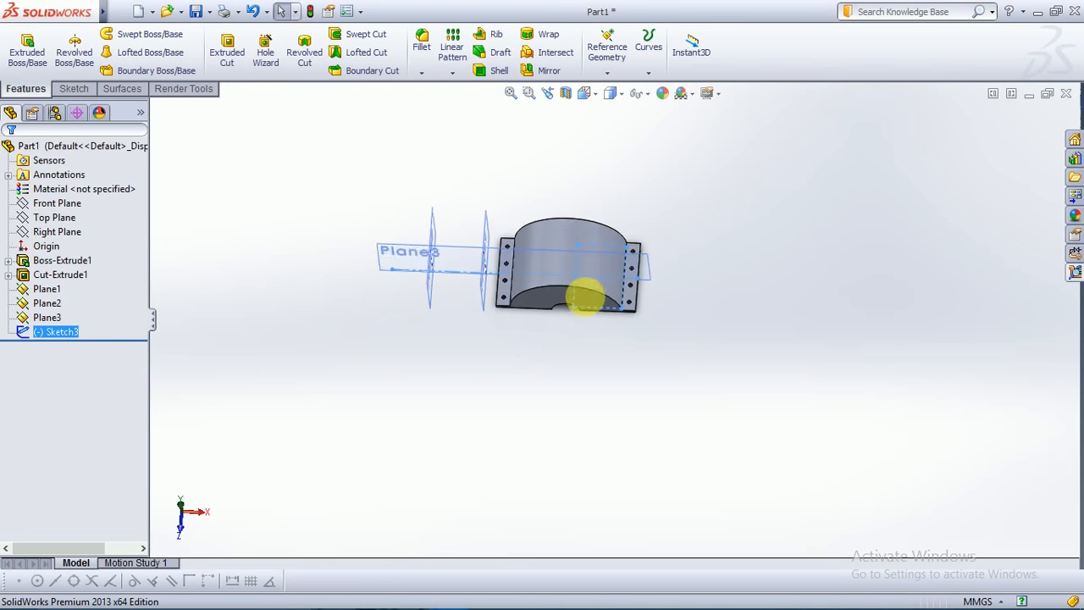
{"action": "right_click", "coordinate": [485, 240]}
{"action": "left_click", "coordinate": [515, 209]}
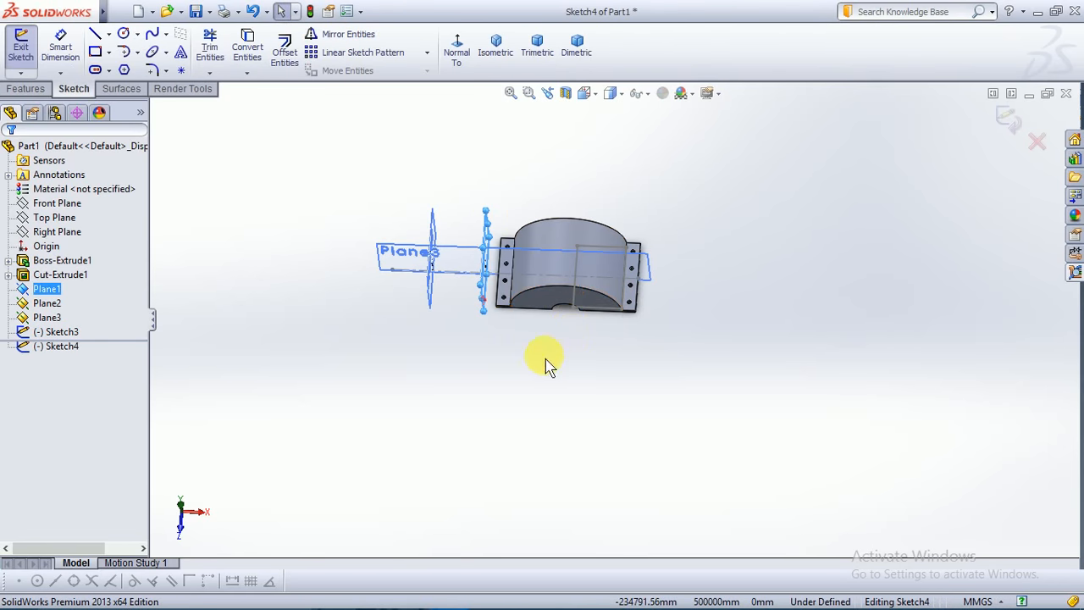
{"action": "middle_click_drag", "start_coordinate": [546, 359], "coordinate": [580, 364]}
{"action": "key", "text": "space"}
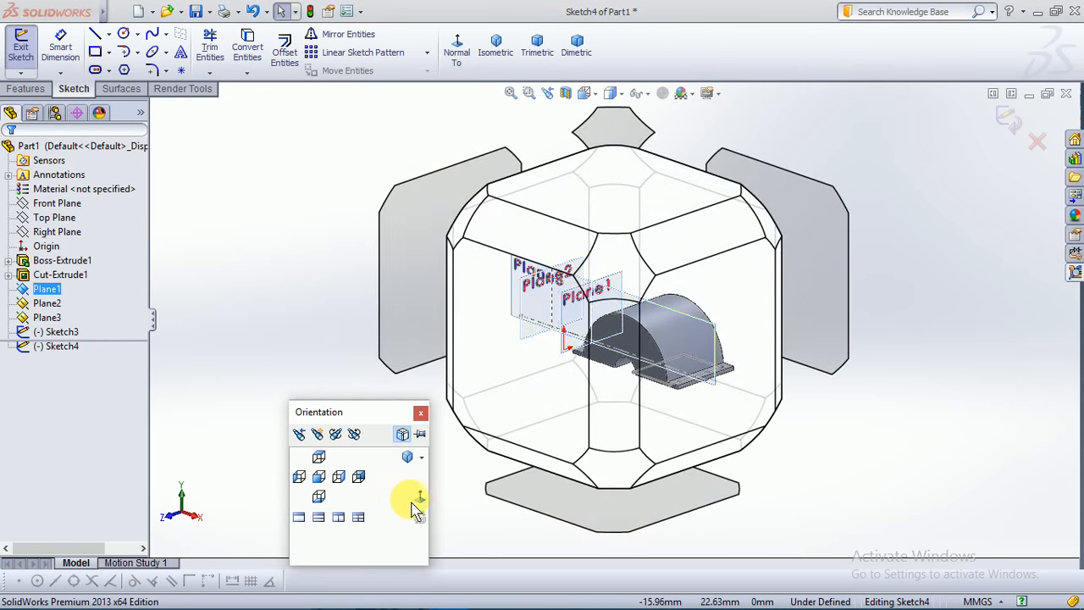
{"action": "left_click", "coordinate": [421, 499]}
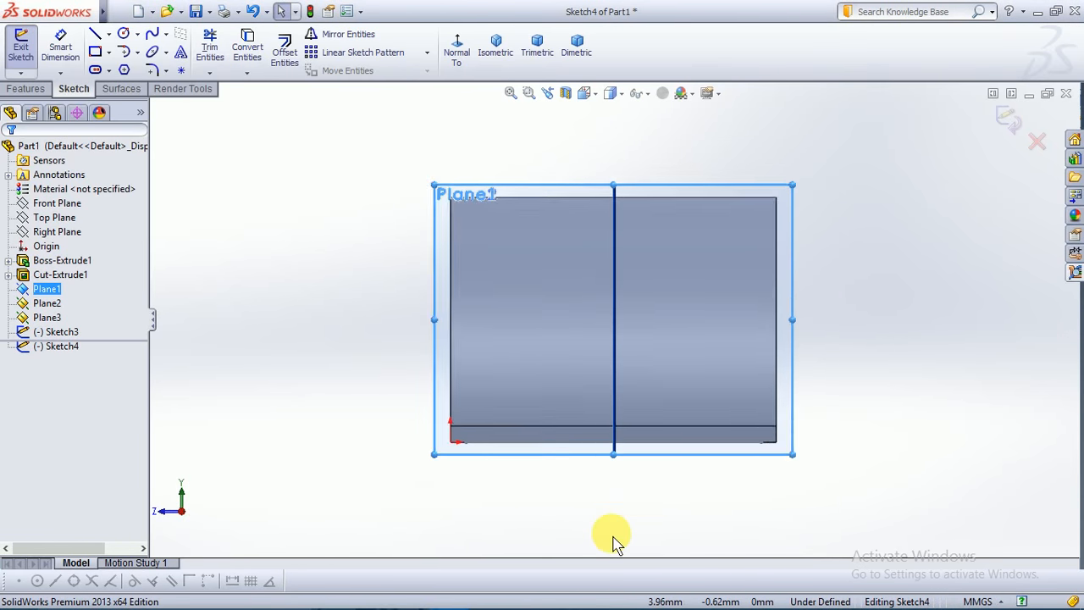
{"action": "left_click", "coordinate": [97, 52]}
{"action": "left_click", "coordinate": [530, 130]}
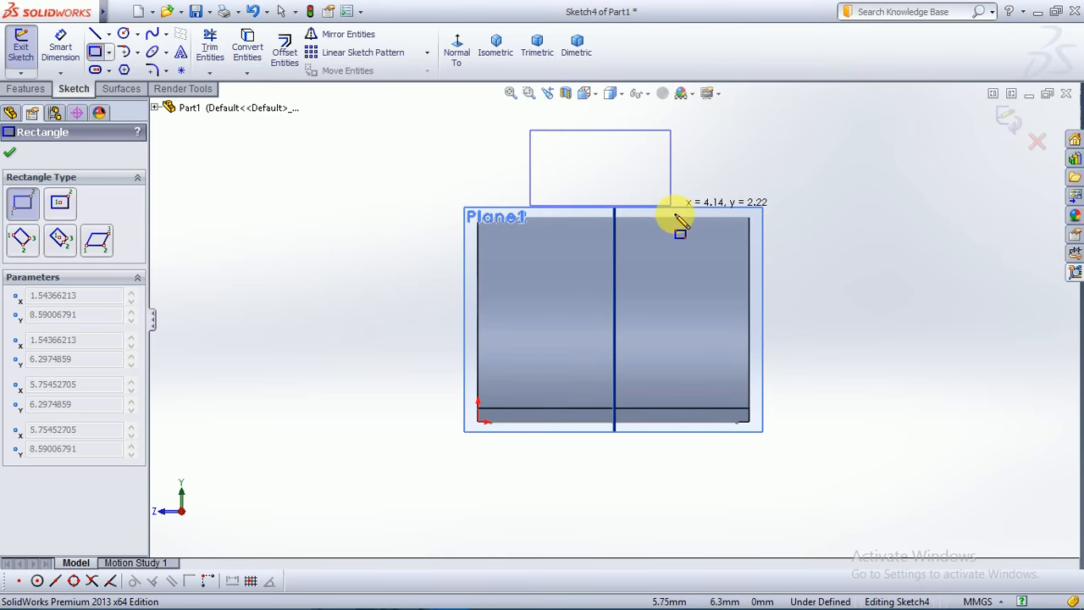
{"action": "left_click", "coordinate": [688, 263]}
{"action": "key", "text": "Escape"}
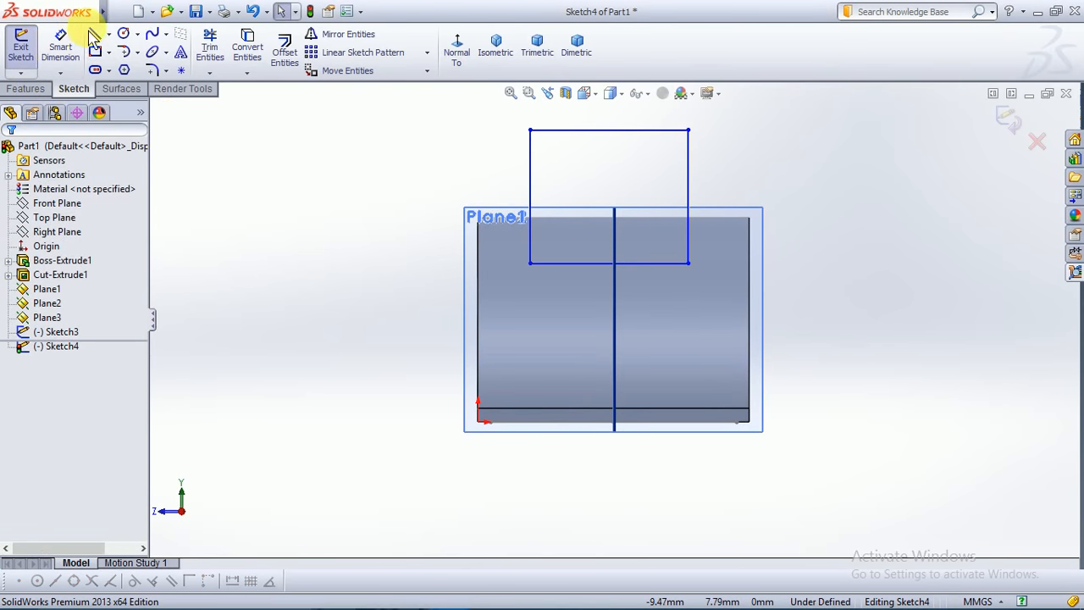
- Draw a centerline about 9.25 mm long along Plane3 from the midpoint of the body's bottom edge up through the rectangle
{"action": "left_click", "coordinate": [107, 34]}
{"action": "left_click", "coordinate": [106, 67]}
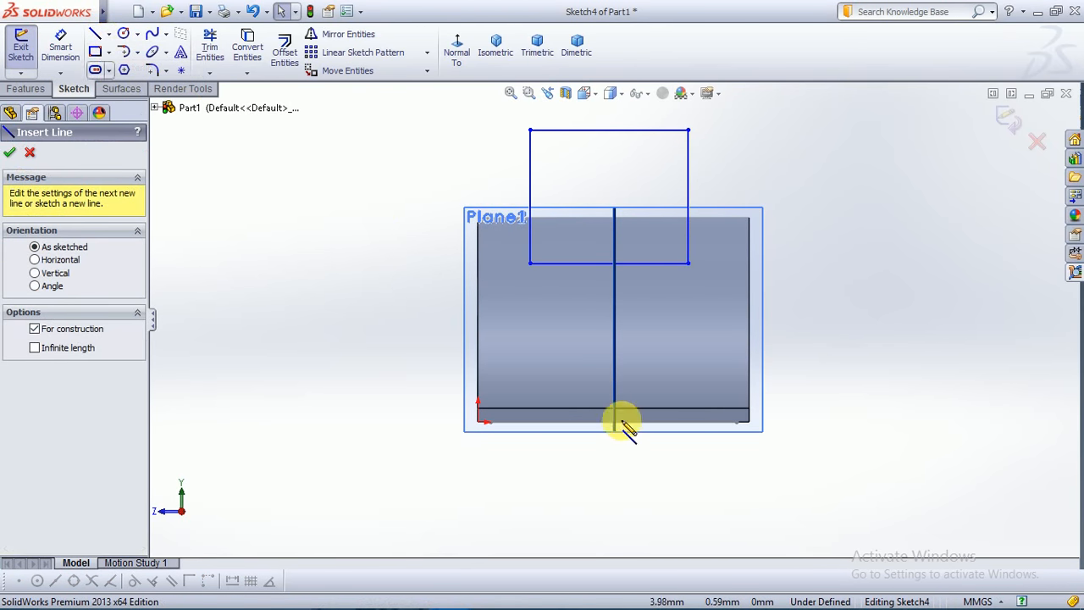
{"action": "left_click", "coordinate": [615, 423]}
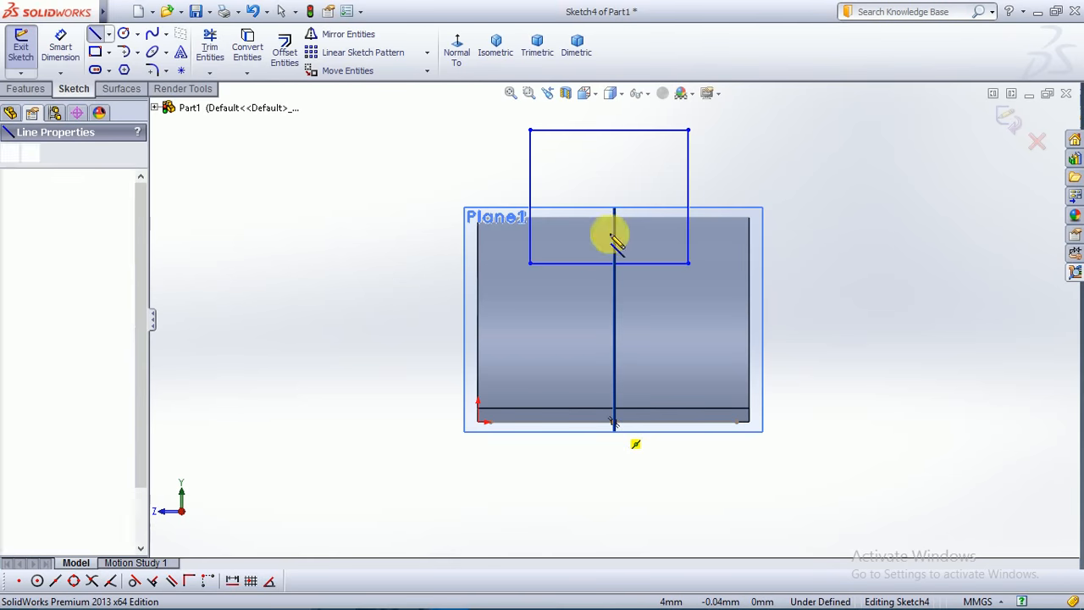
{"action": "left_click", "coordinate": [614, 108]}
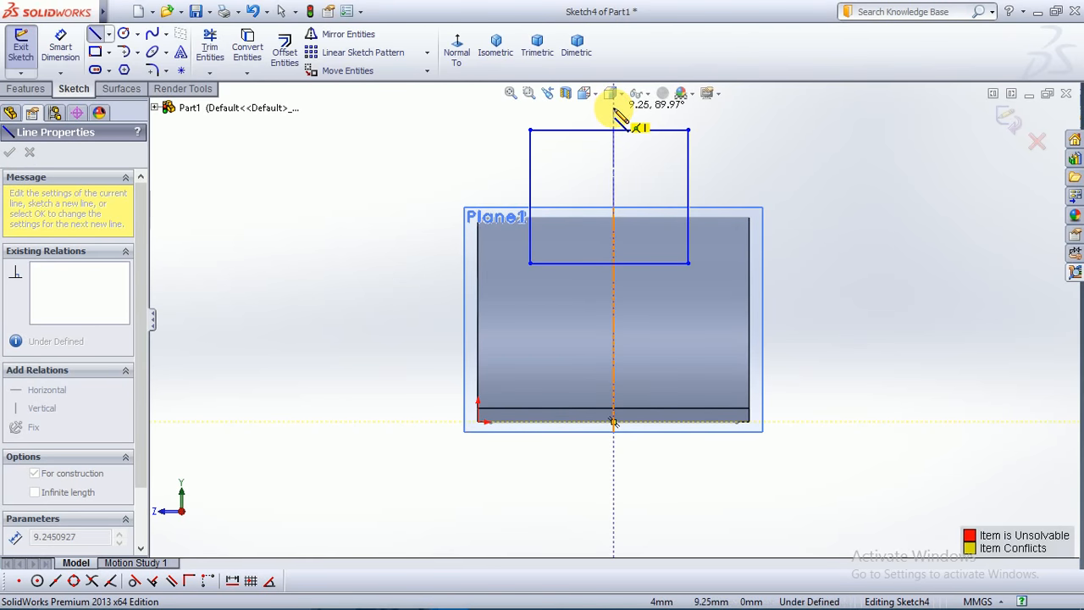
{"action": "key", "text": "Escape"}
{"action": "key", "text": "Escape"}
{"action": "key", "text": "f"}
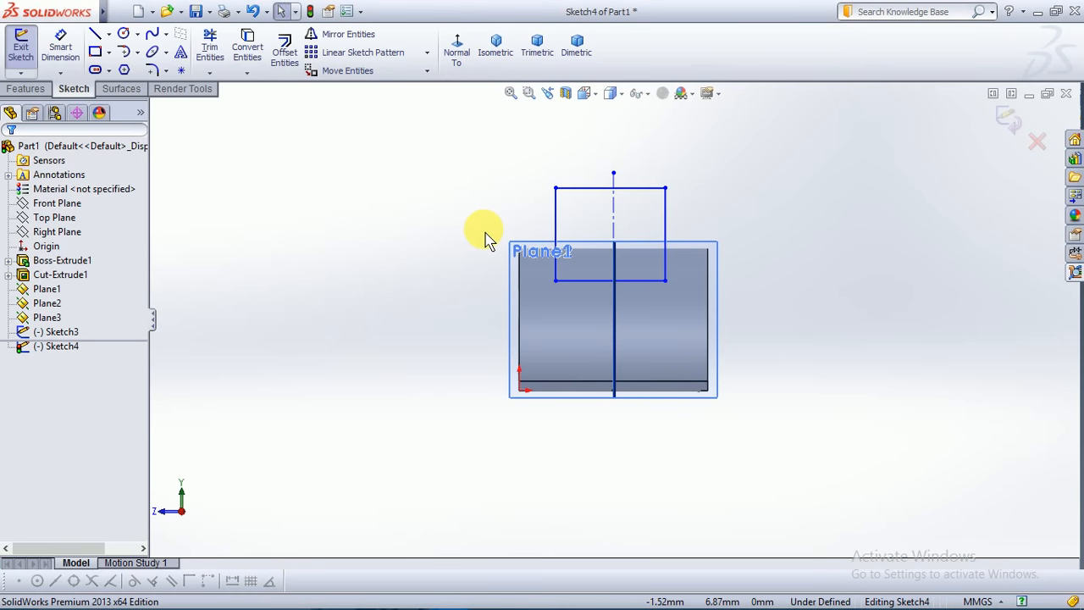
- Dimension the height of the rectangle's lower edge above the body's bottom edge as 5.8 mm
{"action": "left_click", "coordinate": [60, 49]}
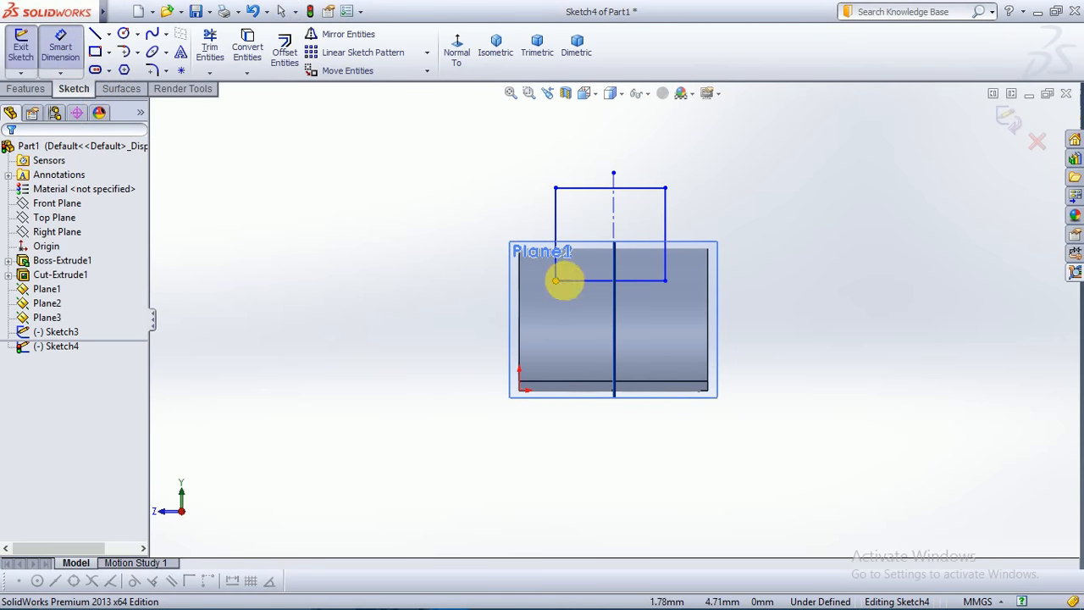
{"action": "left_click", "coordinate": [641, 282]}
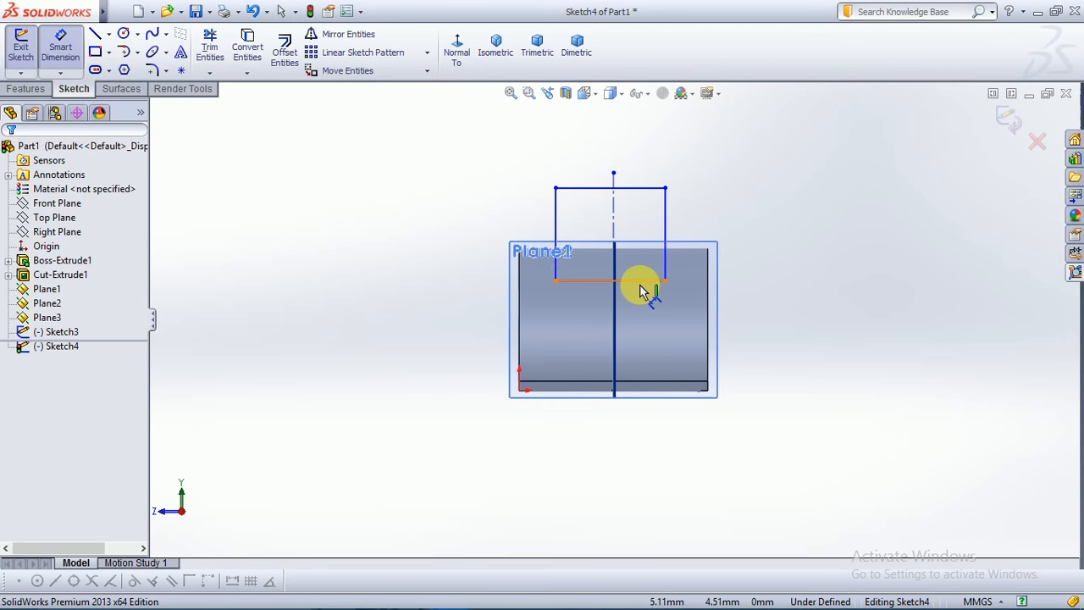
{"action": "left_click", "coordinate": [669, 392]}
{"action": "left_click", "coordinate": [769, 385]}
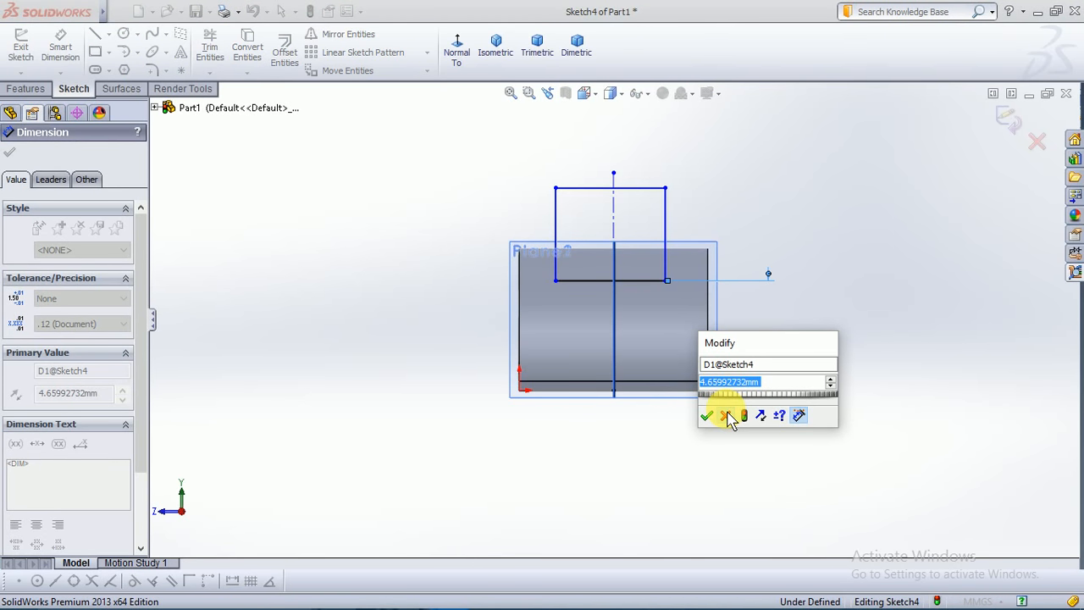
{"action": "type", "text": "5.8"}
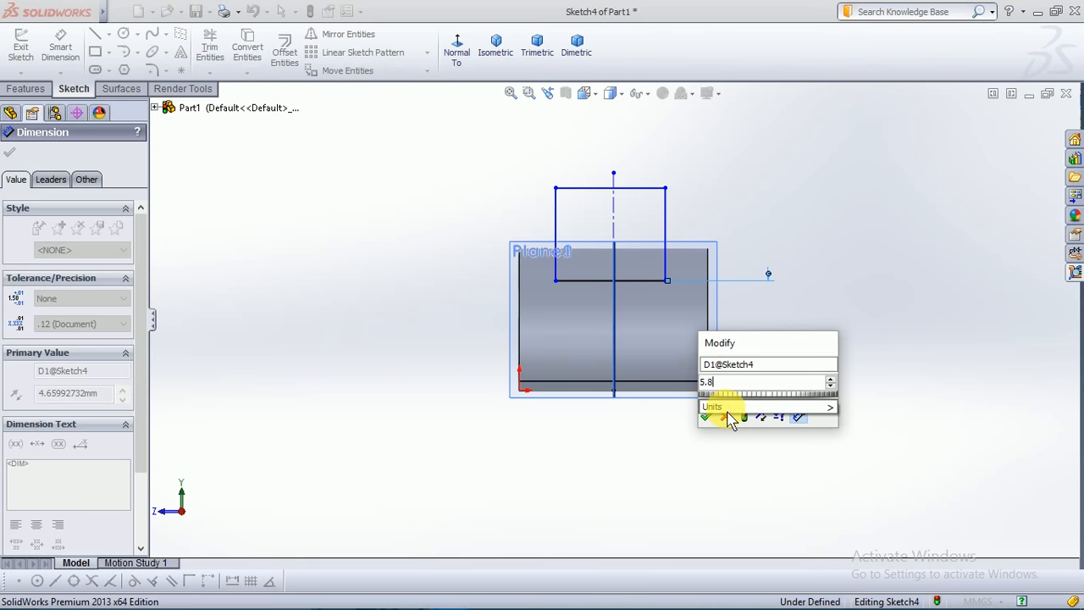
{"action": "key", "text": "Return"}
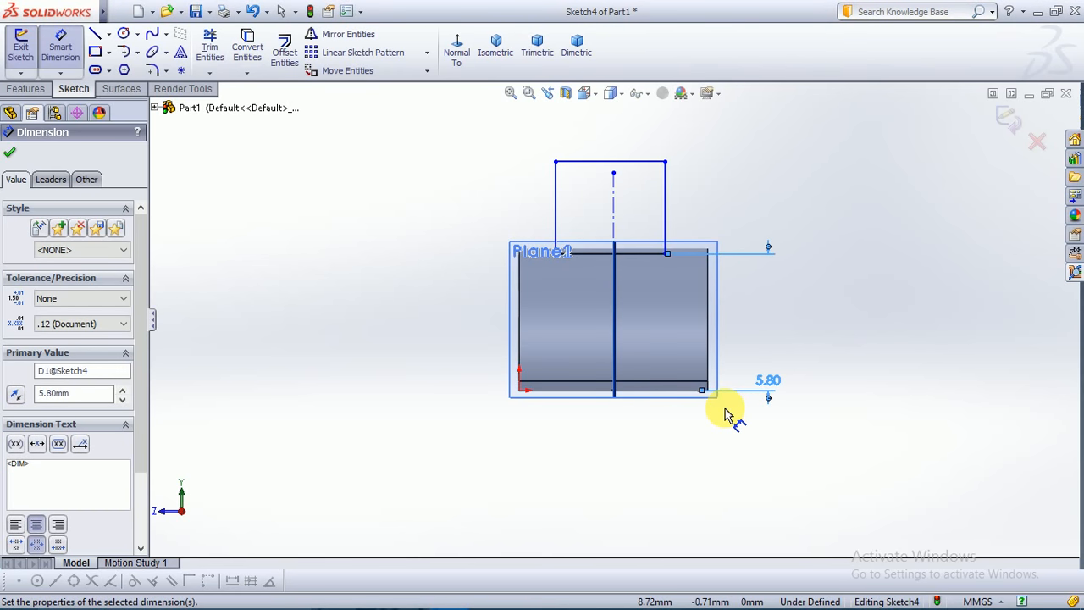
- Dimension the rectangle's upper edge as 5.75 mm wide
{"action": "left_click", "coordinate": [624, 161]}
{"action": "left_click", "coordinate": [625, 148]}
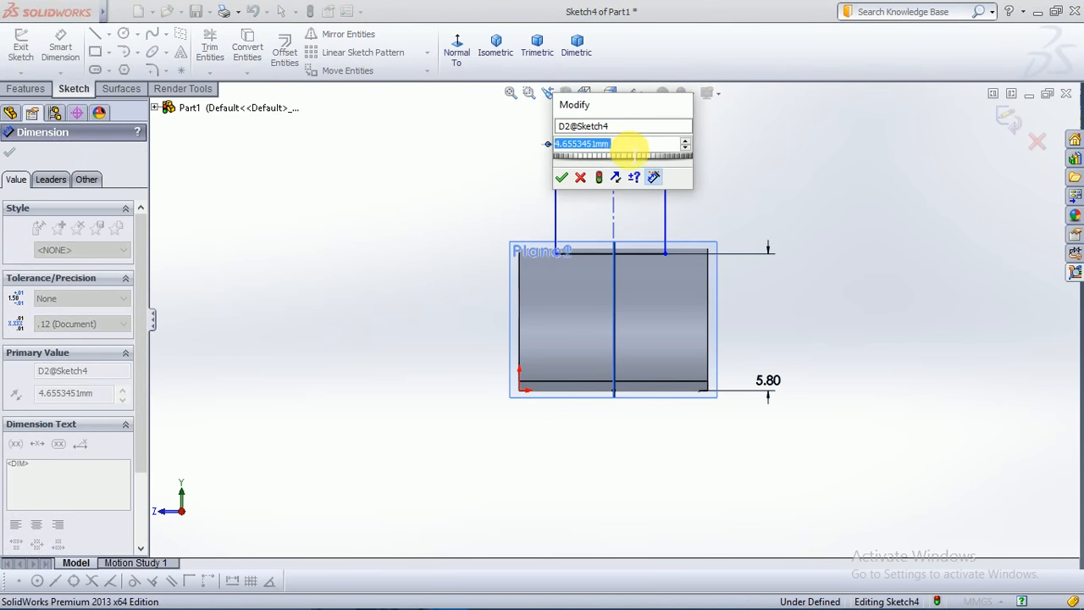
{"action": "type", "text": "5.75"}
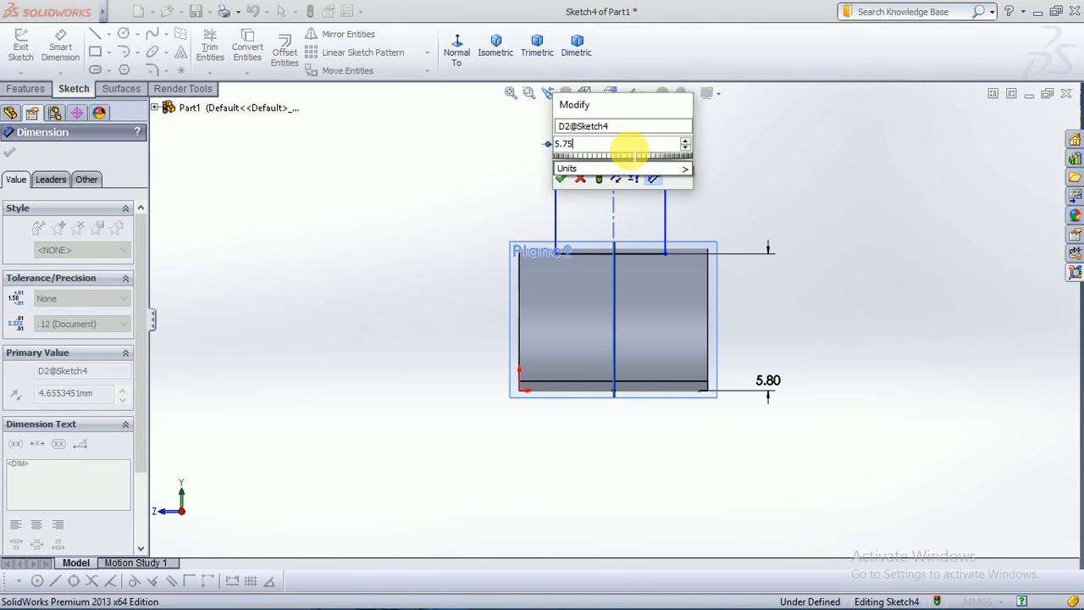
{"action": "key", "text": "Return"}
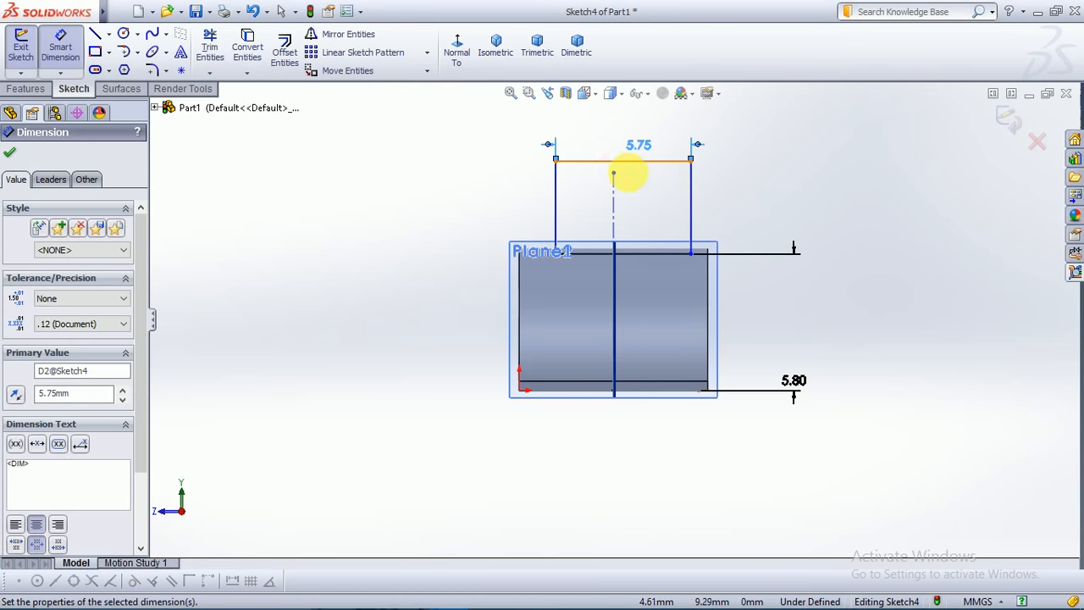
- Try to dimension the distance between the centerline and the rectangle's -Z side edge, and delete the resulting angle dimension
{"action": "left_click", "coordinate": [615, 195]}
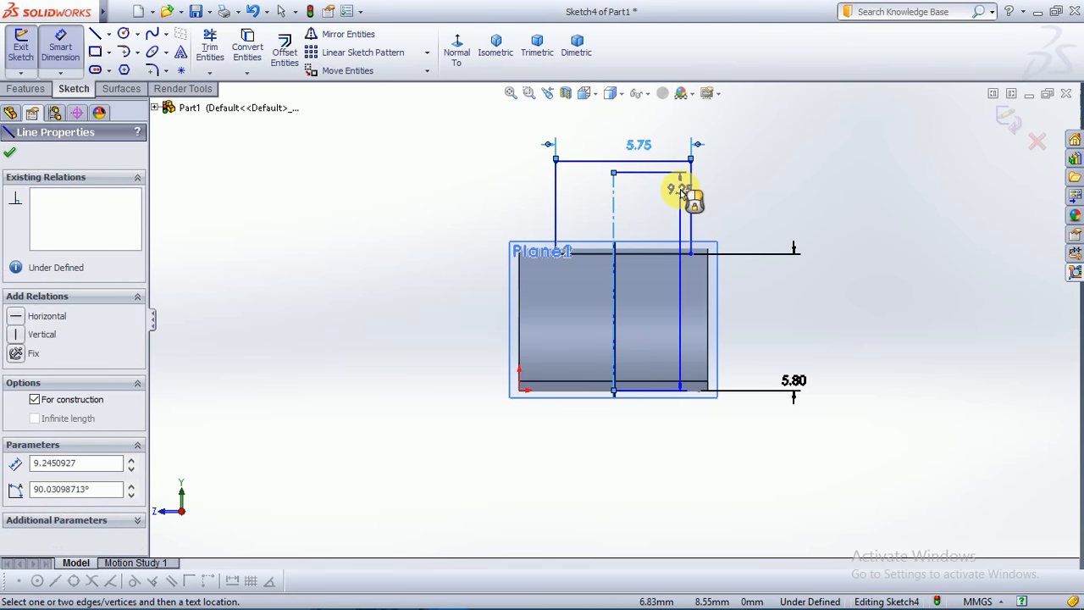
{"action": "left_click", "coordinate": [692, 203]}
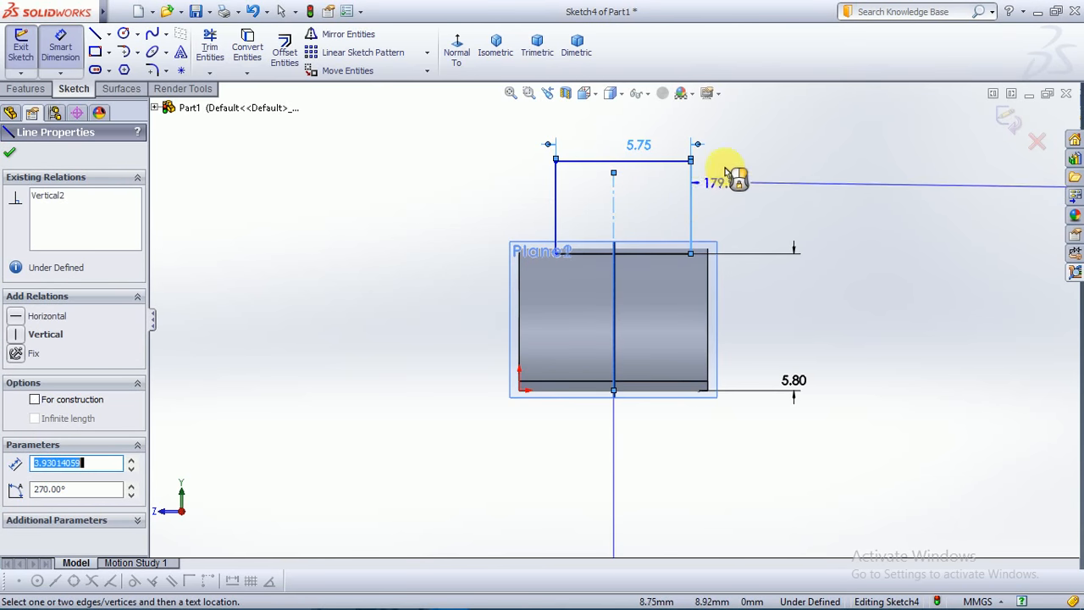
{"action": "left_click", "coordinate": [659, 128]}
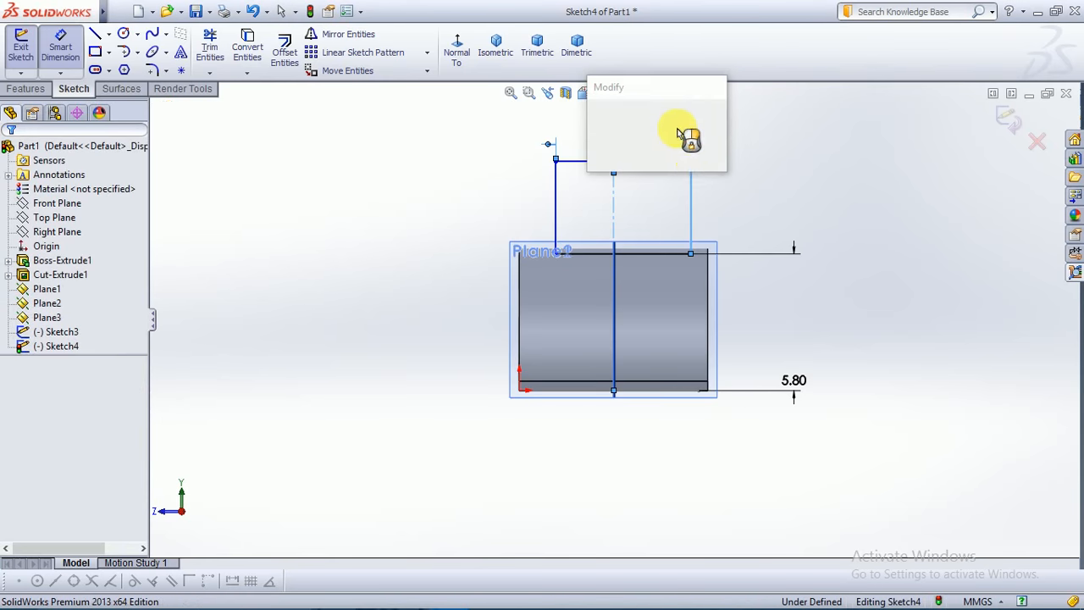
{"action": "key", "text": "Return"}
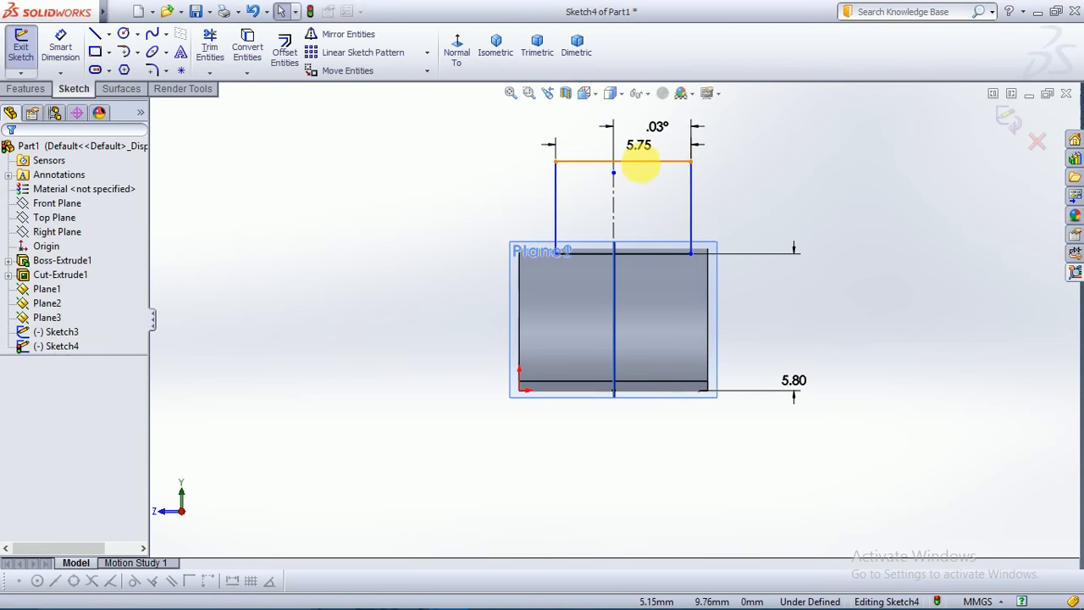
{"action": "left_click", "coordinate": [654, 135]}
{"action": "key", "text": "Delete"}
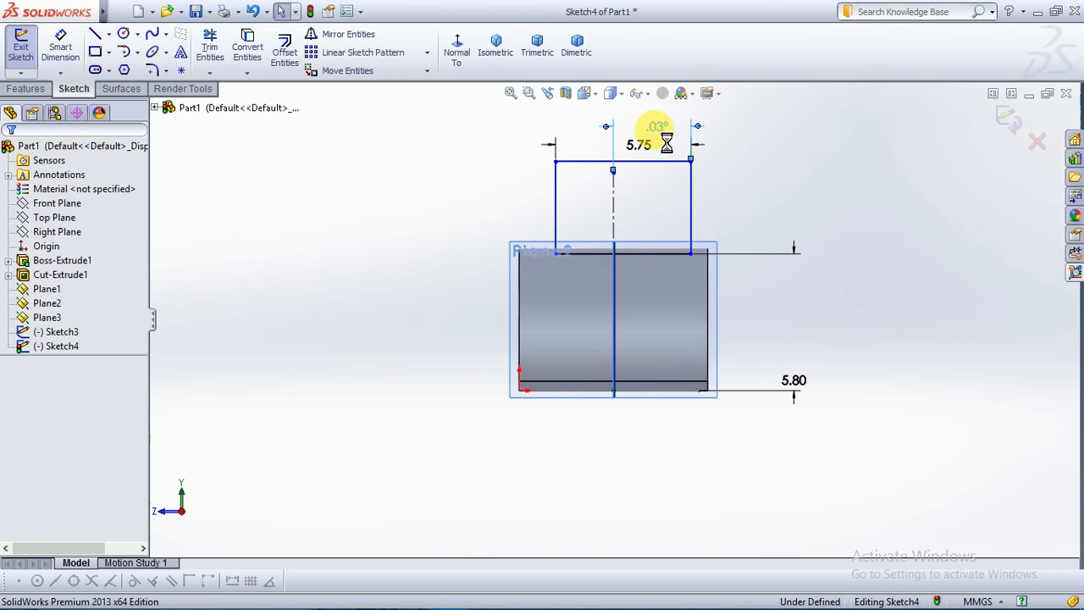
- Retry dimensioning the spacing between the centerline and the rectangle's -Z side edge, and cancel the dimension
{"action": "left_click", "coordinate": [60, 46]}
{"action": "left_click", "coordinate": [616, 215]}
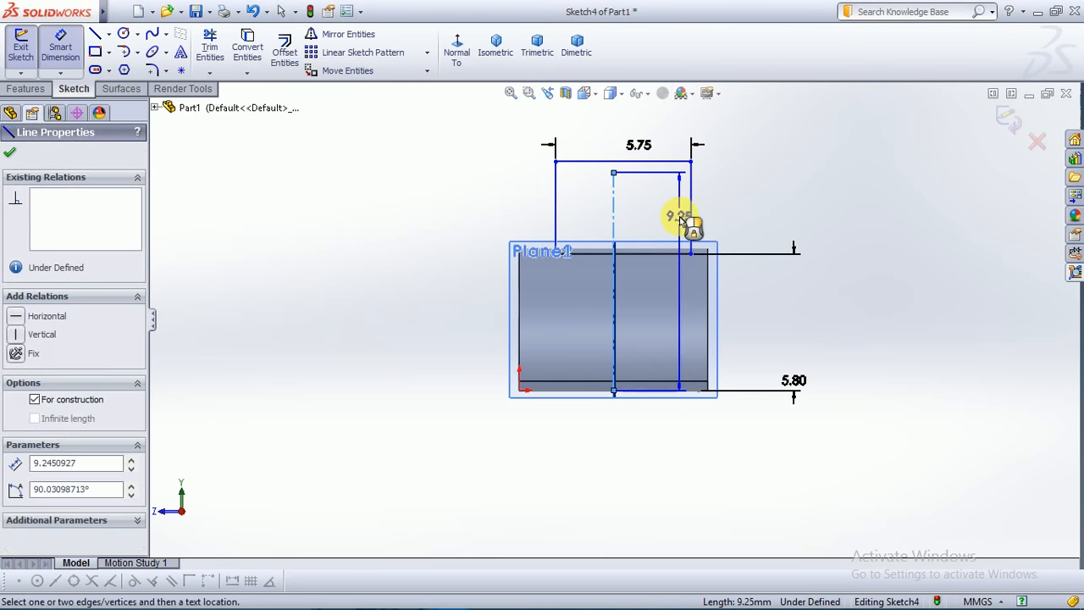
{"action": "left_click", "coordinate": [692, 209]}
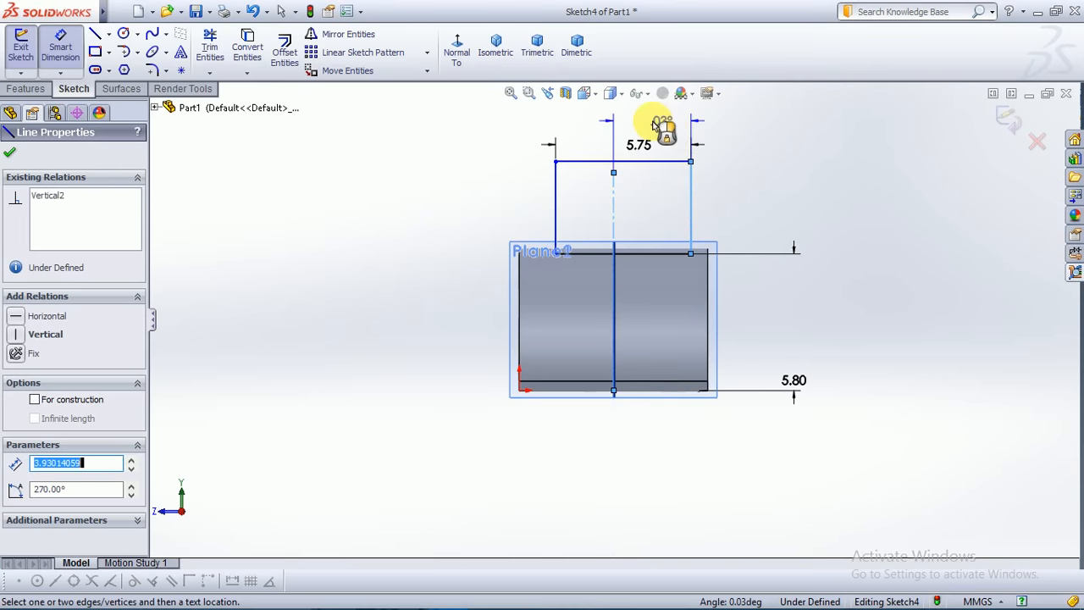
{"action": "key", "text": "Escape"}
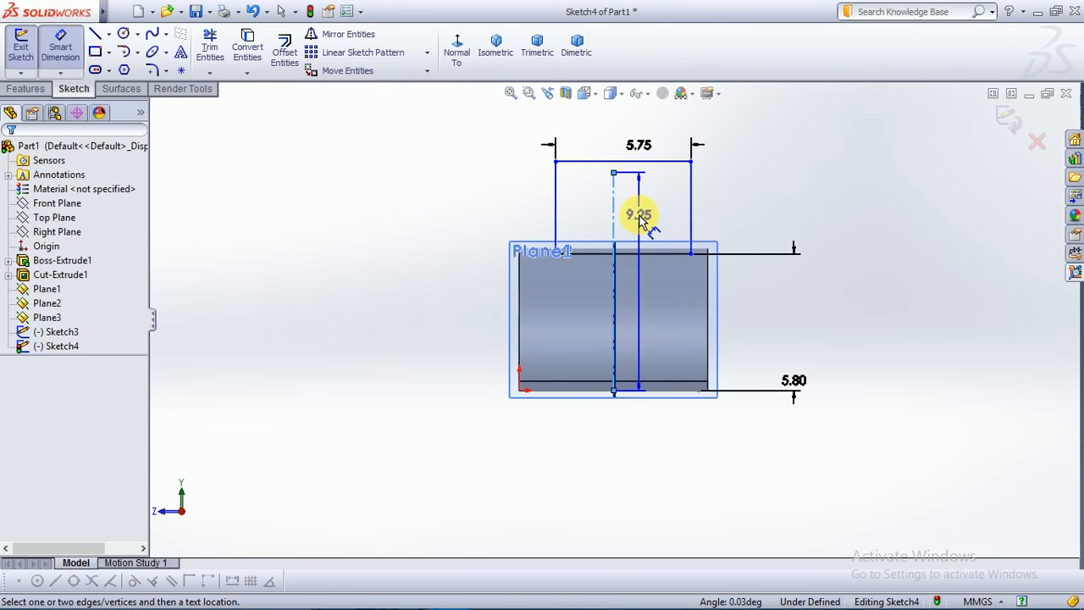
{"action": "scroll", "coordinate": [642, 214], "scroll_direction": "down", "scroll_amount": 1}
{"action": "scroll", "coordinate": [639, 215], "scroll_direction": "down", "scroll_amount": 2}
{"action": "scroll", "coordinate": [639, 216], "scroll_direction": "up", "scroll_amount": 2}
{"action": "key", "text": "Escape"}
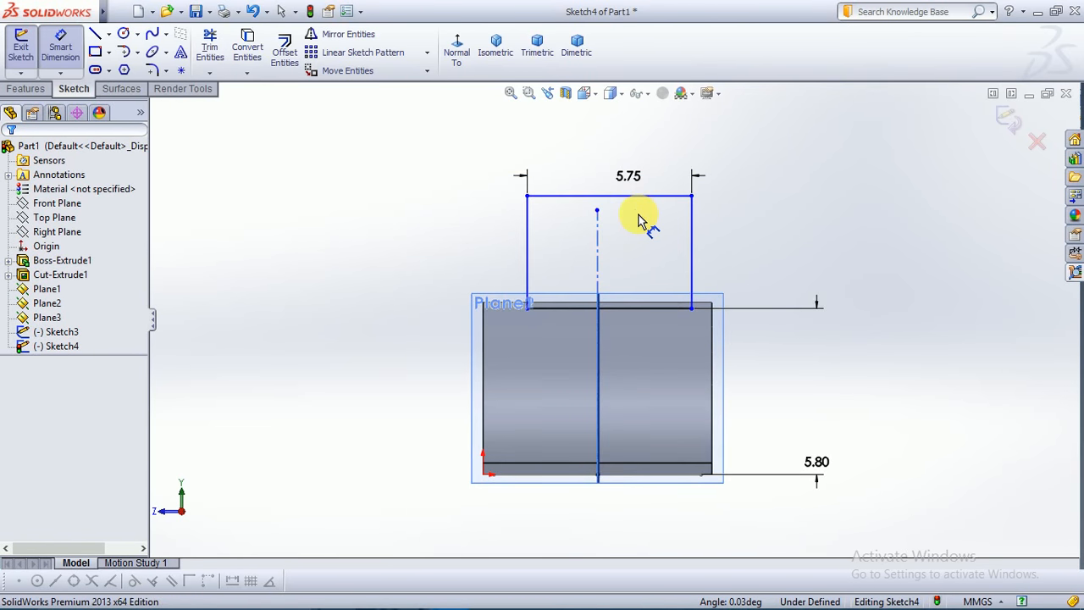
- Delete the short centerline running up from the body's bottom edge through the rectangle
{"action": "mouse_move", "coordinate": [637, 238]}
{"action": "middle_mouse_down"}
{"action": "mouse_move", "coordinate": [627, 271]}
{"action": "mouse_move", "coordinate": [571, 290]}
{"action": "mouse_move", "coordinate": [601, 286]}
{"action": "middle_mouse_up"}
{"action": "key", "text": "space"}
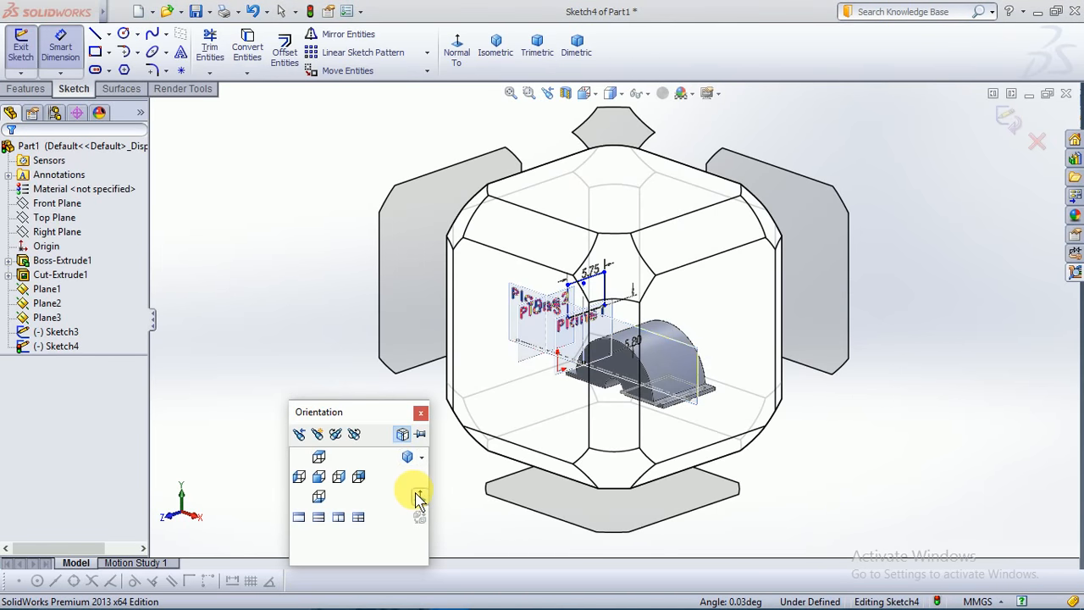
{"action": "left_click", "coordinate": [420, 498]}
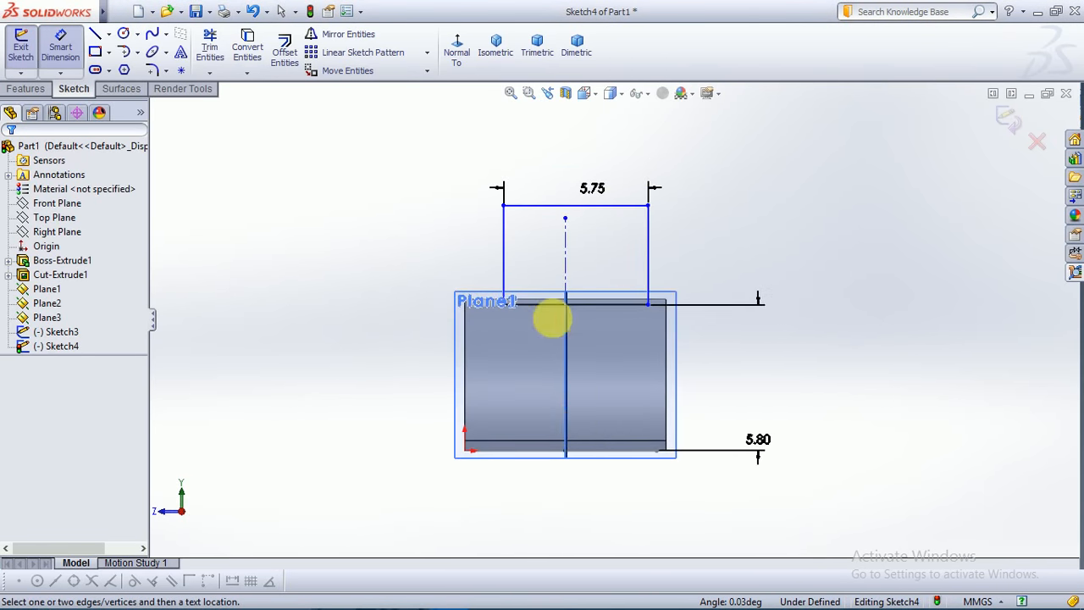
{"action": "left_click", "coordinate": [567, 252]}
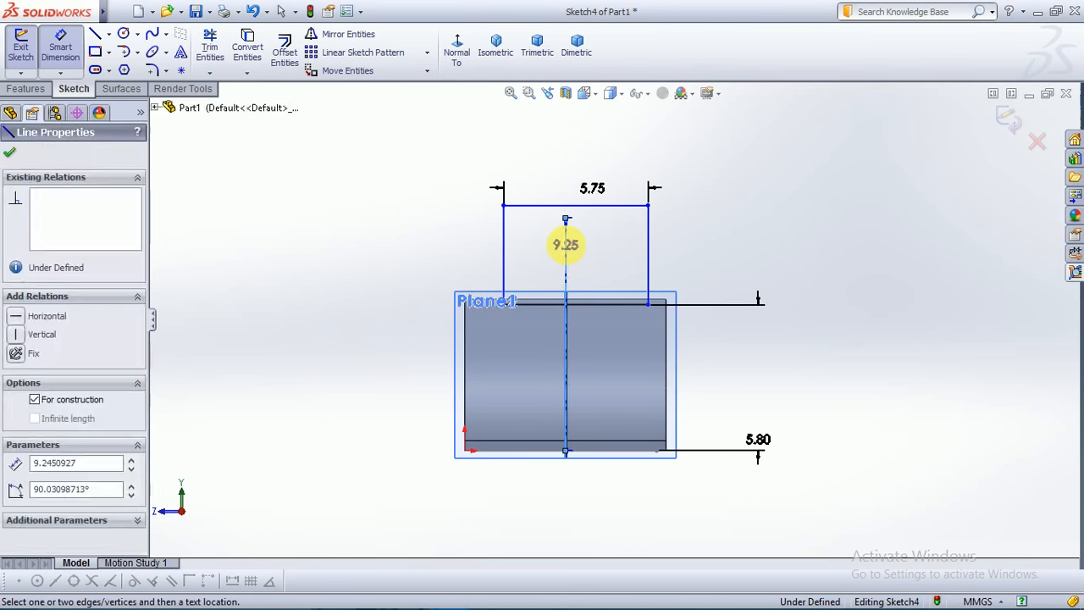
{"action": "key", "text": "Escape"}
- Draw a near-vertical centerline about 12.9 mm long from the middle of the body's bottom edge up past the rectangle's upper edge
{"action": "left_click", "coordinate": [109, 34]}
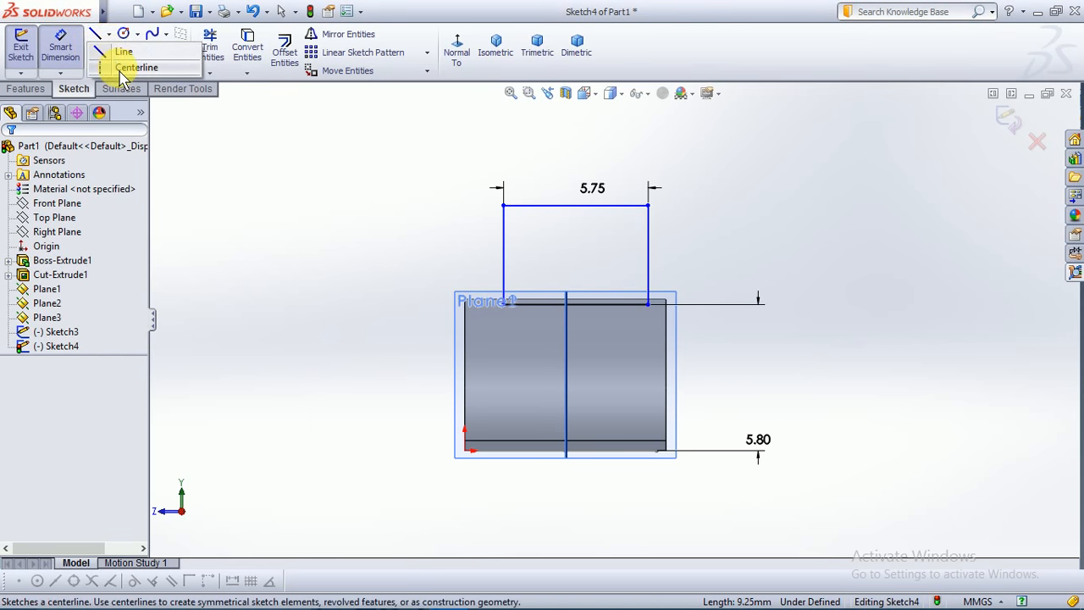
{"action": "left_click", "coordinate": [117, 57]}
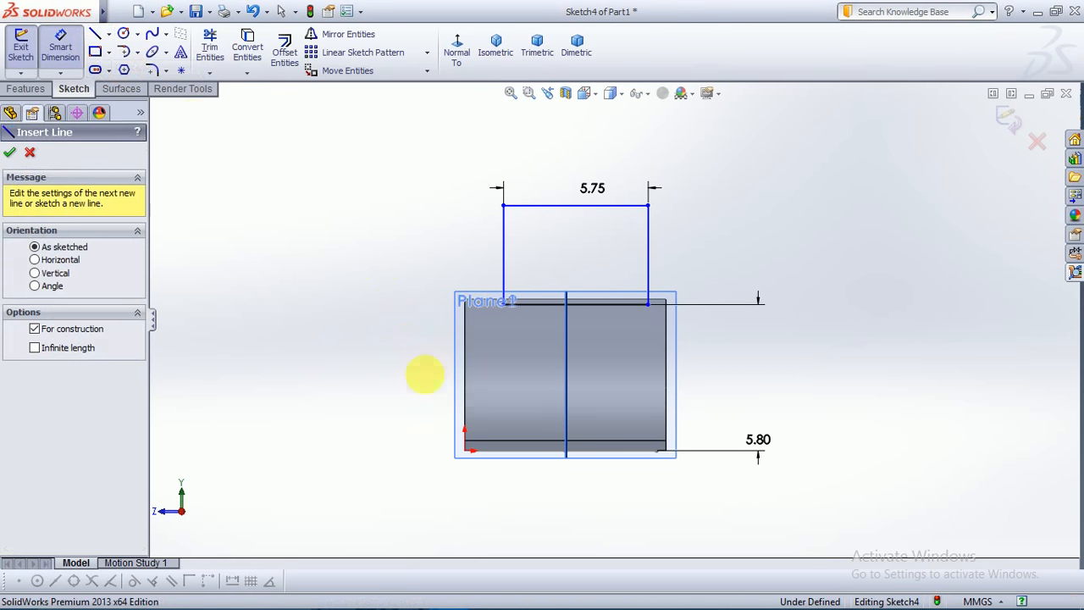
{"action": "left_click", "coordinate": [565, 452]}
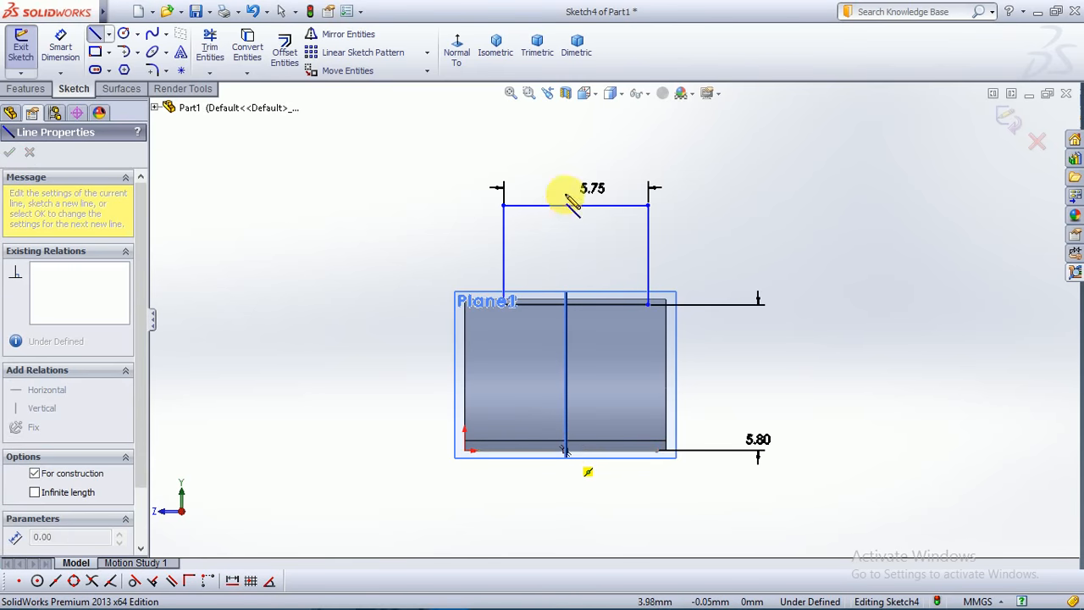
{"action": "left_click", "coordinate": [566, 126]}
{"action": "key", "text": "Escape"}
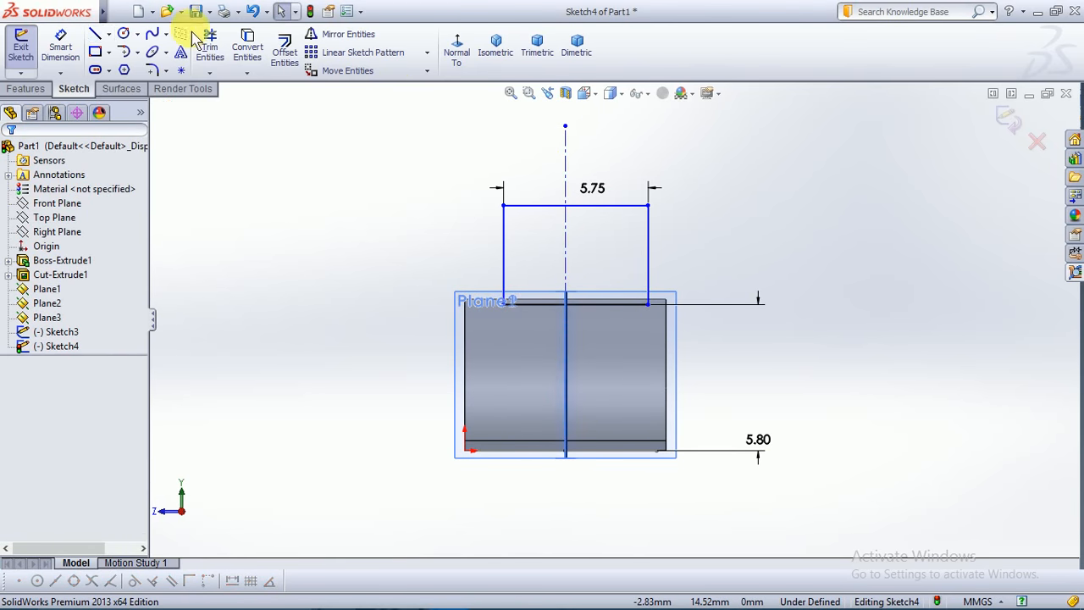
- Try to dimension the spacing between the tall centerline and the rectangle's side edge nearer the origin, and delete the resulting angle dimension
{"action": "left_click", "coordinate": [61, 46]}
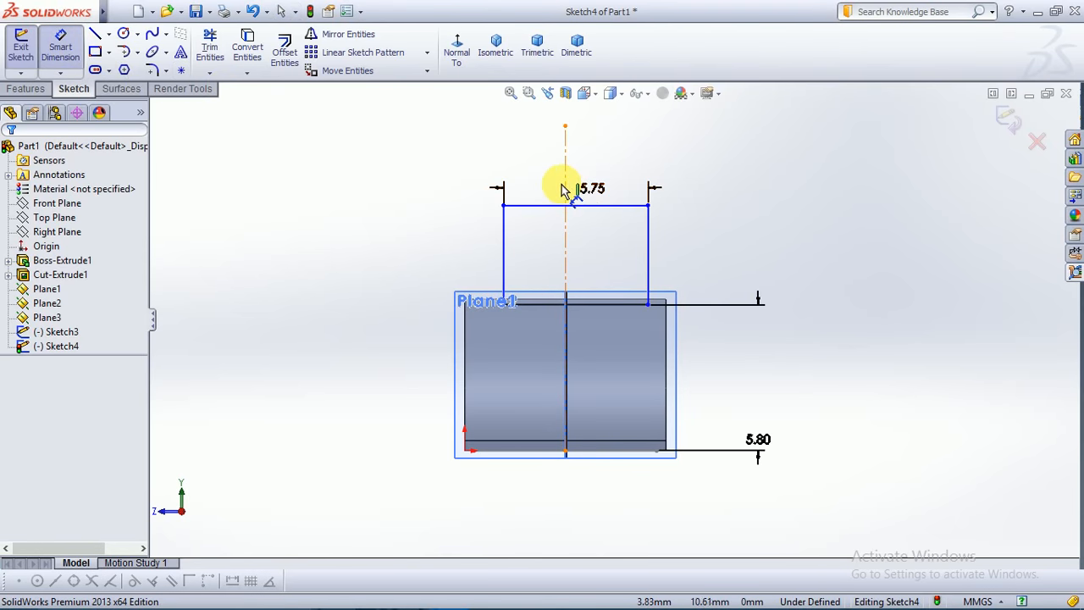
{"action": "left_click", "coordinate": [504, 216]}
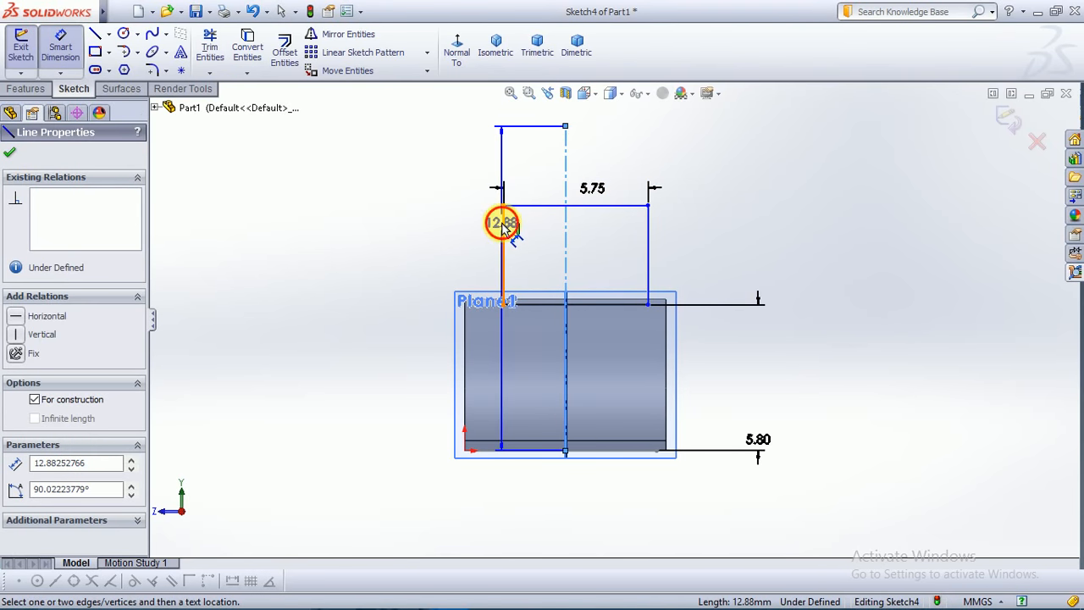
{"action": "left_click", "coordinate": [503, 224]}
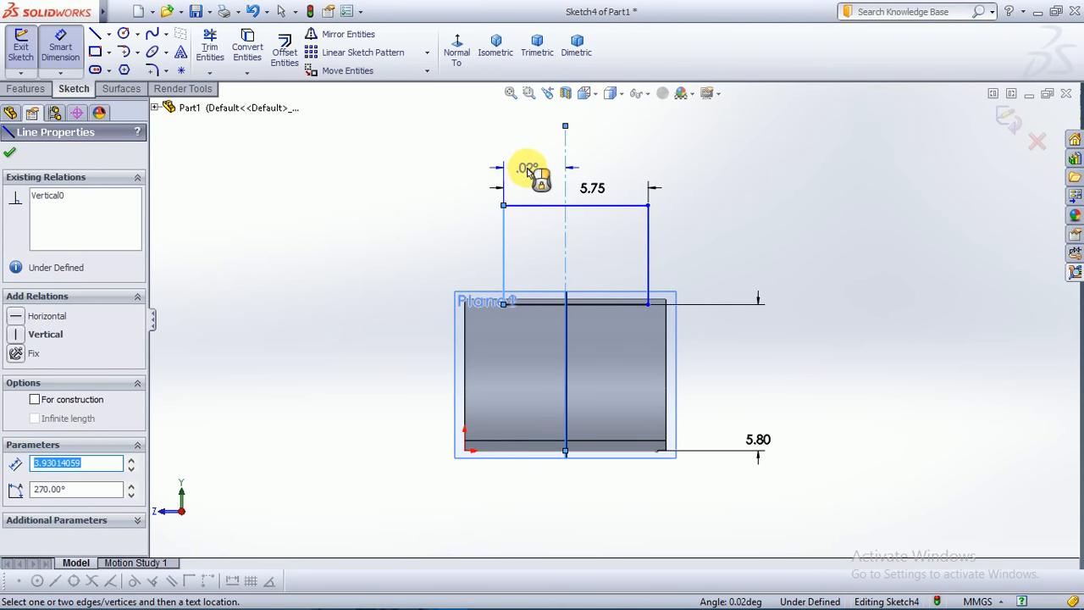
{"action": "left_click", "coordinate": [528, 173]}
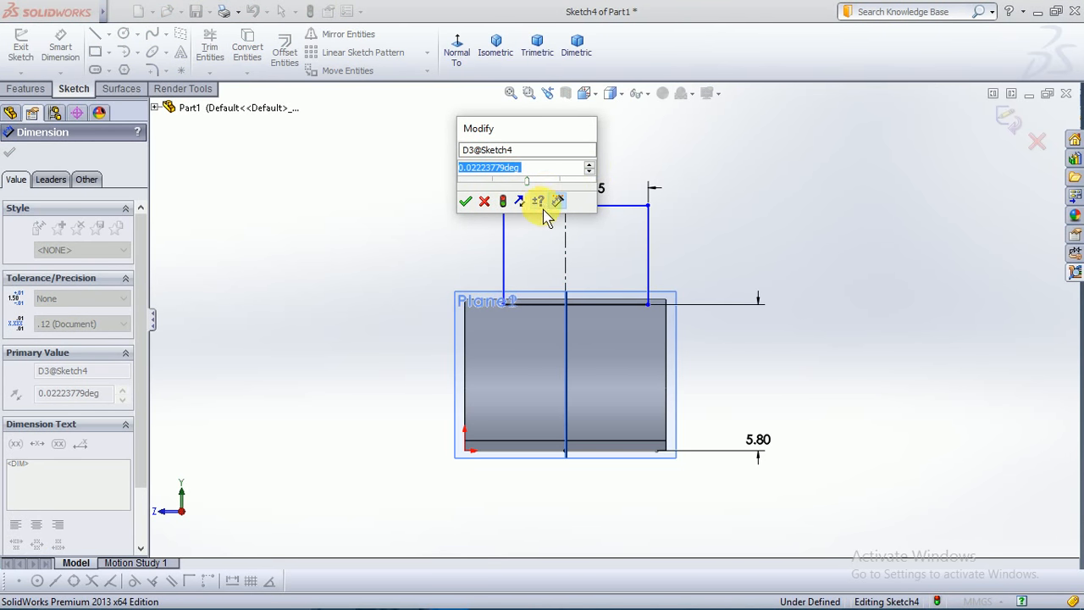
{"action": "key", "text": "Escape"}
{"action": "key", "text": "Escape"}
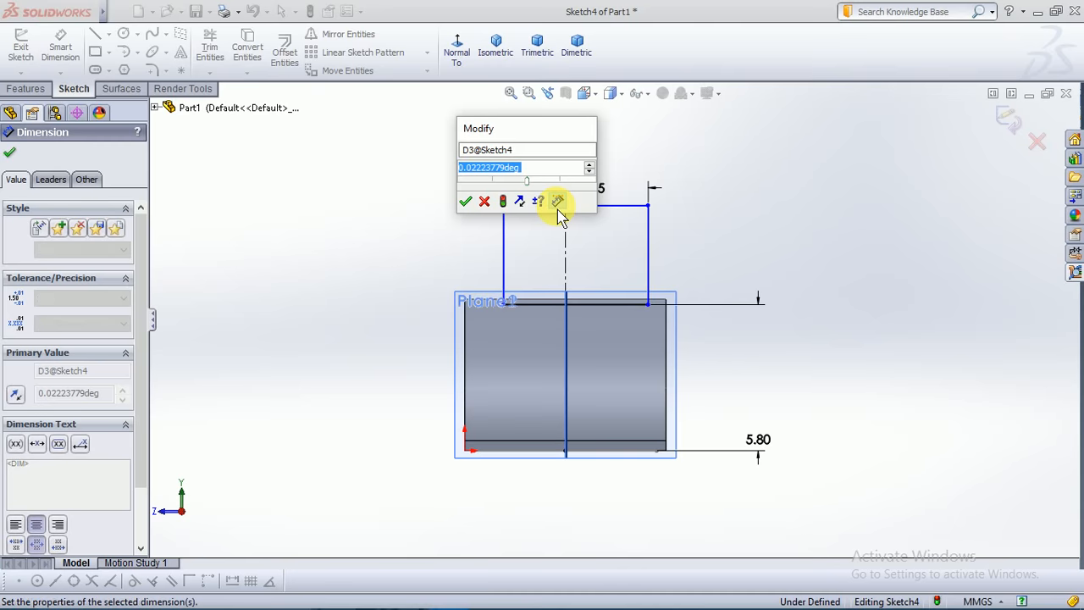
{"action": "scroll", "coordinate": [399, 264], "scroll_direction": "down", "scroll_amount": 2}
{"action": "scroll", "coordinate": [400, 264], "scroll_direction": "up", "scroll_amount": 3}
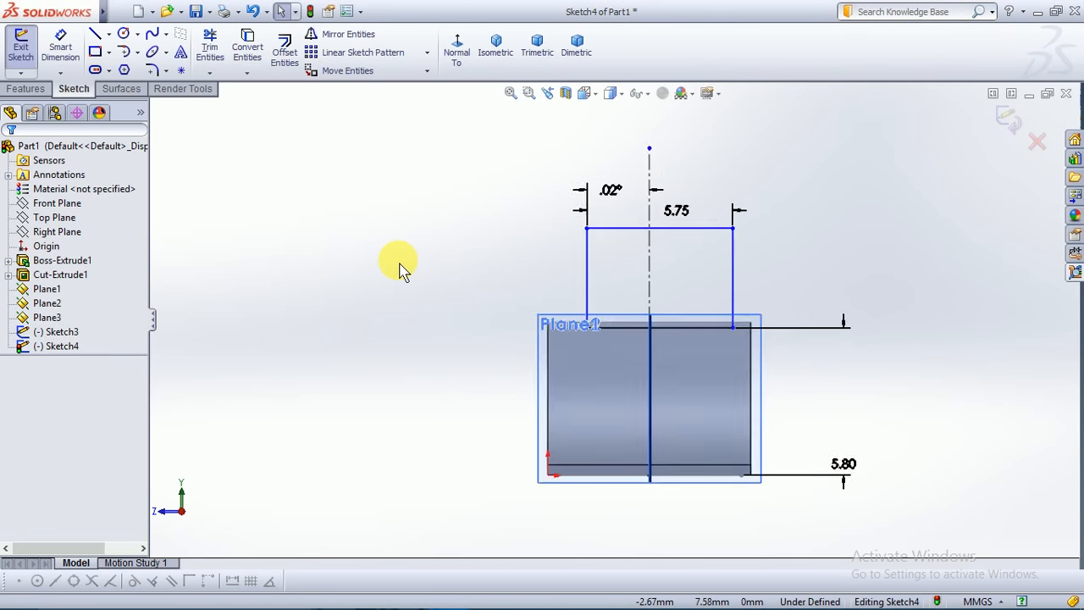
{"action": "left_click", "coordinate": [621, 234]}
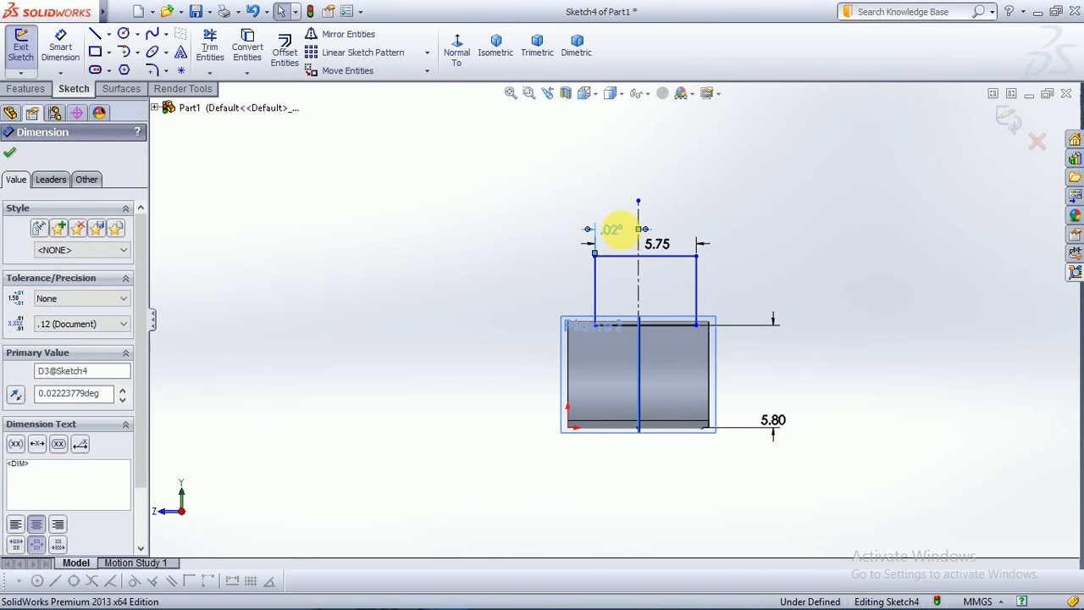
{"action": "key", "text": "Delete"}
{"action": "scroll", "coordinate": [610, 290], "scroll_direction": "up", "scroll_amount": 2}
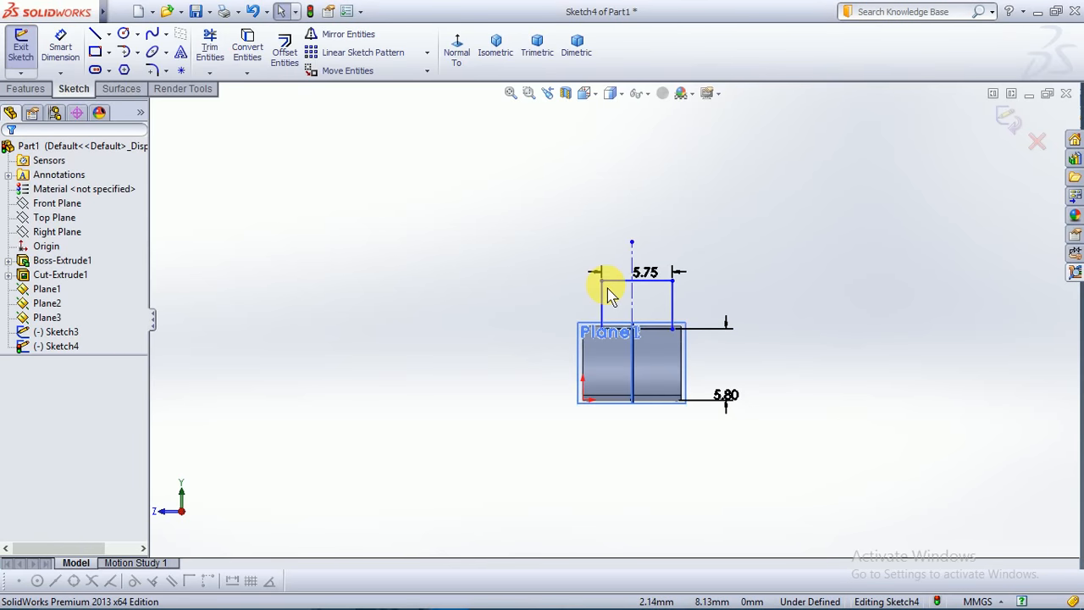
- Try a 2.88 dimension between the centerline and the rectangle's side edge nearer the origin, and undo it
{"action": "left_click", "coordinate": [61, 51]}
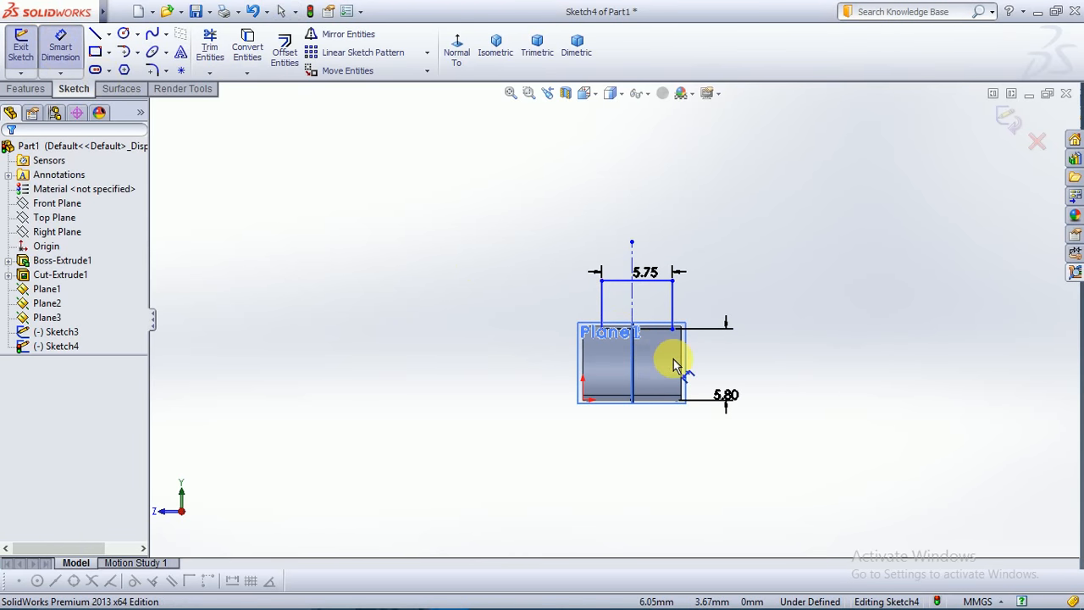
{"action": "left_click", "coordinate": [616, 316]}
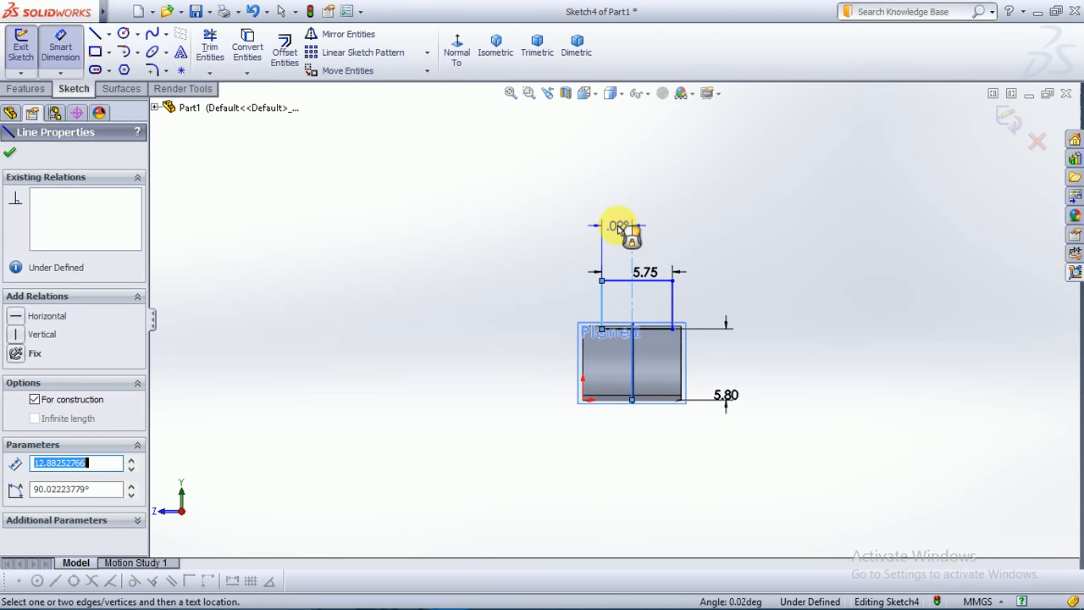
{"action": "left_click", "coordinate": [624, 235]}
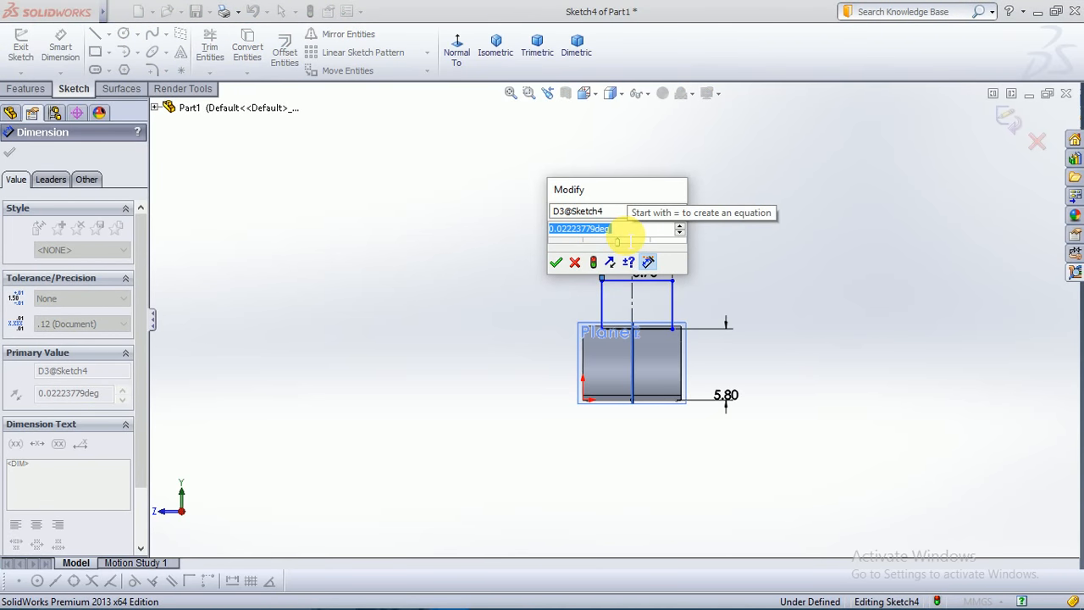
{"action": "type", "text": "2.88"}
{"action": "key", "text": "Return"}
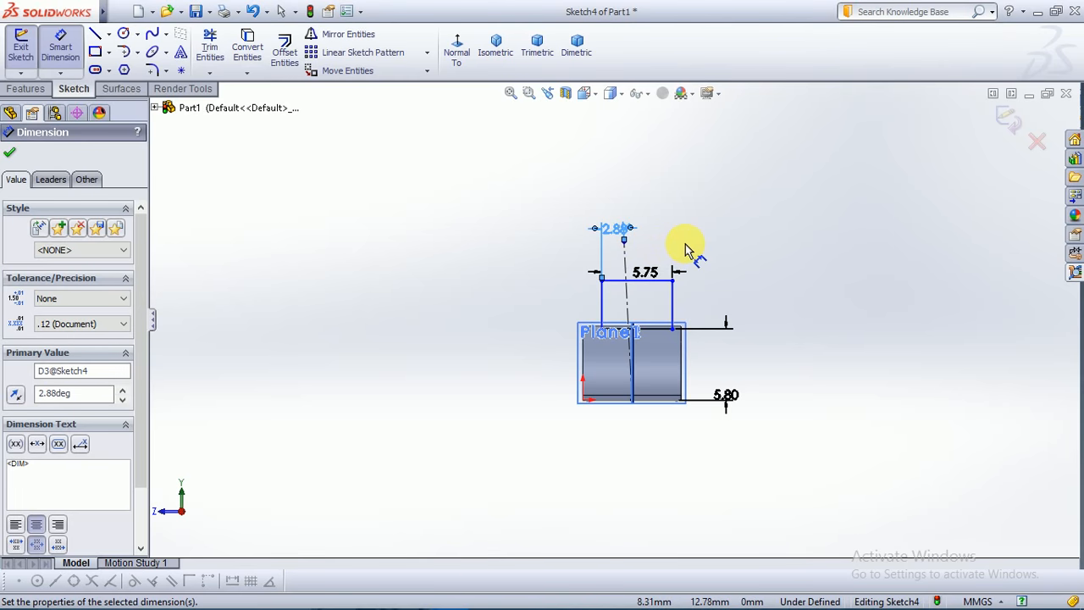
{"action": "key", "text": "ctrl+z"}
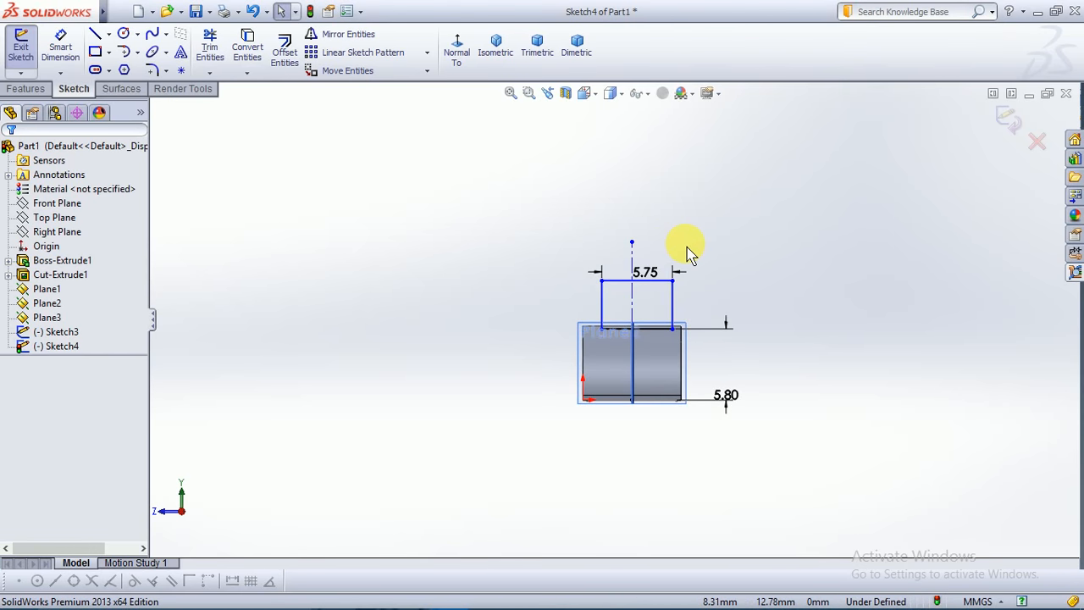
- Delete the tall centerline that extends above the rectangle
{"action": "scroll", "coordinate": [722, 324], "scroll_direction": "down", "scroll_amount": 4}
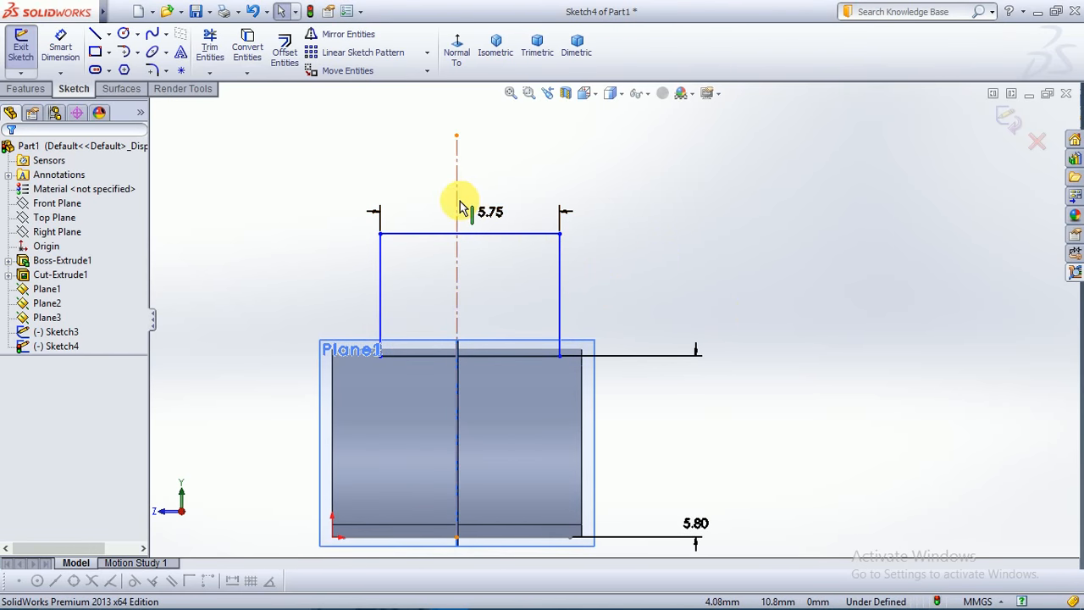
{"action": "left_click", "coordinate": [460, 208]}
{"action": "key", "text": "Delete"}
{"action": "scroll", "coordinate": [520, 285], "scroll_direction": "down", "scroll_amount": 1}
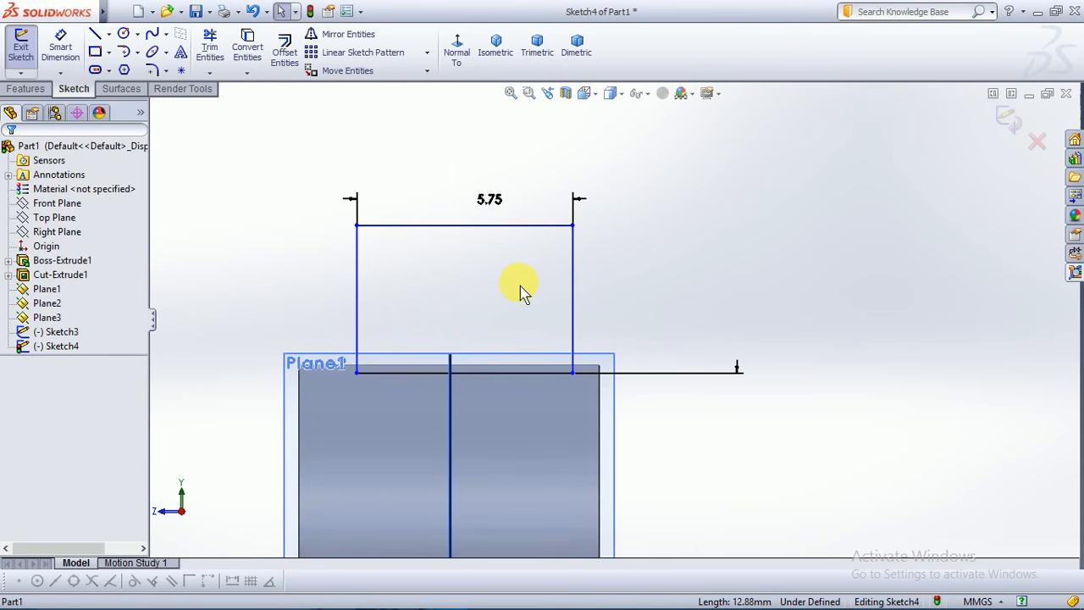
{"action": "scroll", "coordinate": [521, 286], "scroll_direction": "up", "scroll_amount": 3}
{"action": "scroll", "coordinate": [576, 315], "scroll_direction": "down", "scroll_amount": 2}
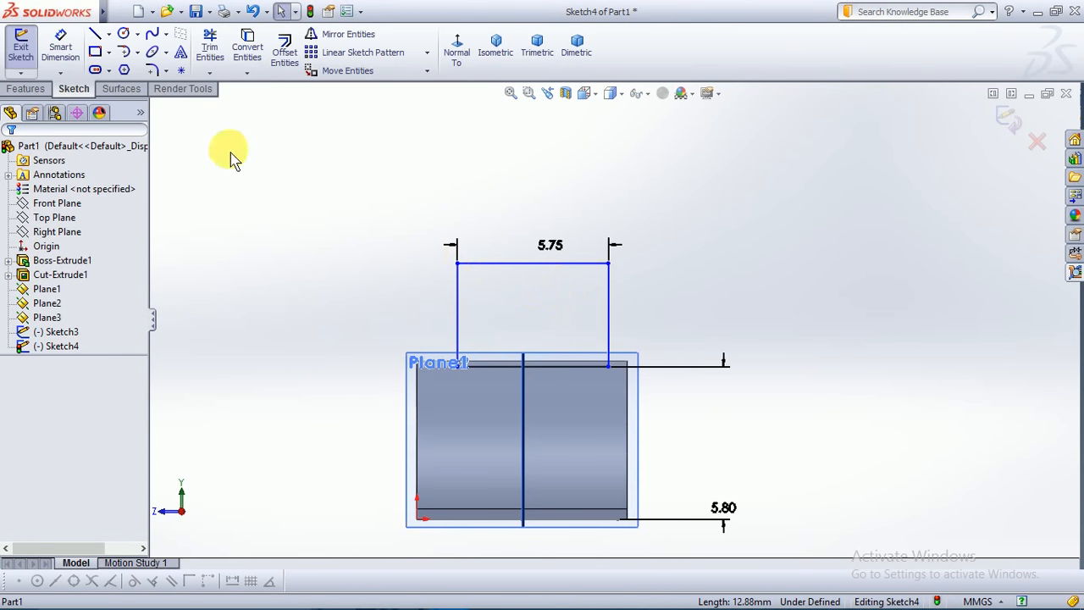
- Draw a centerline about 9.9 mm long from the midpoint of the rectangle's upper edge down to just below the body's bottom edge
{"action": "left_click", "coordinate": [108, 34]}
{"action": "left_click", "coordinate": [133, 67]}
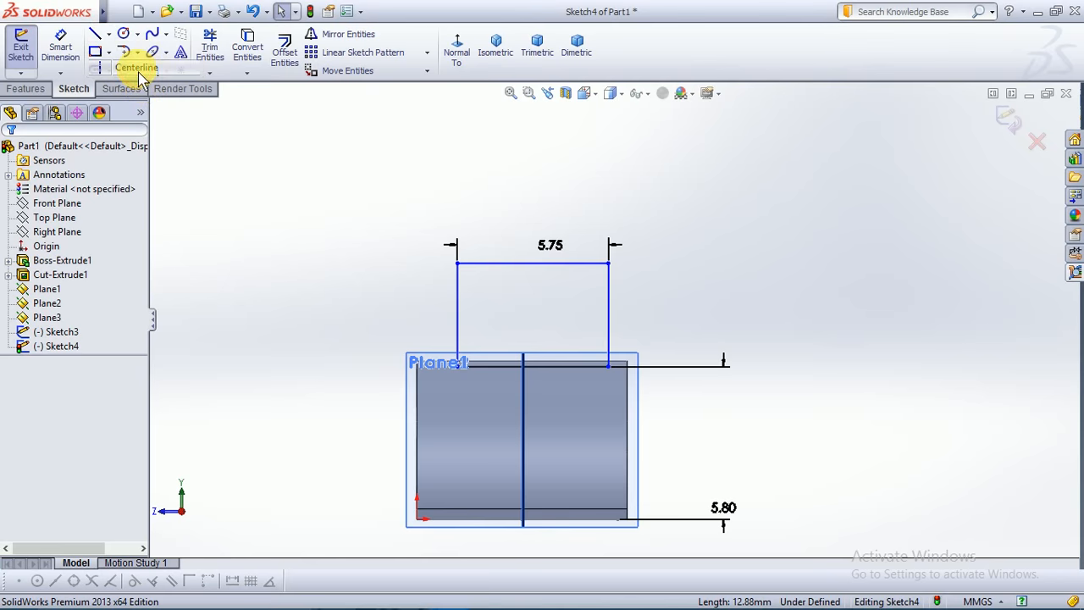
{"action": "left_click", "coordinate": [533, 264]}
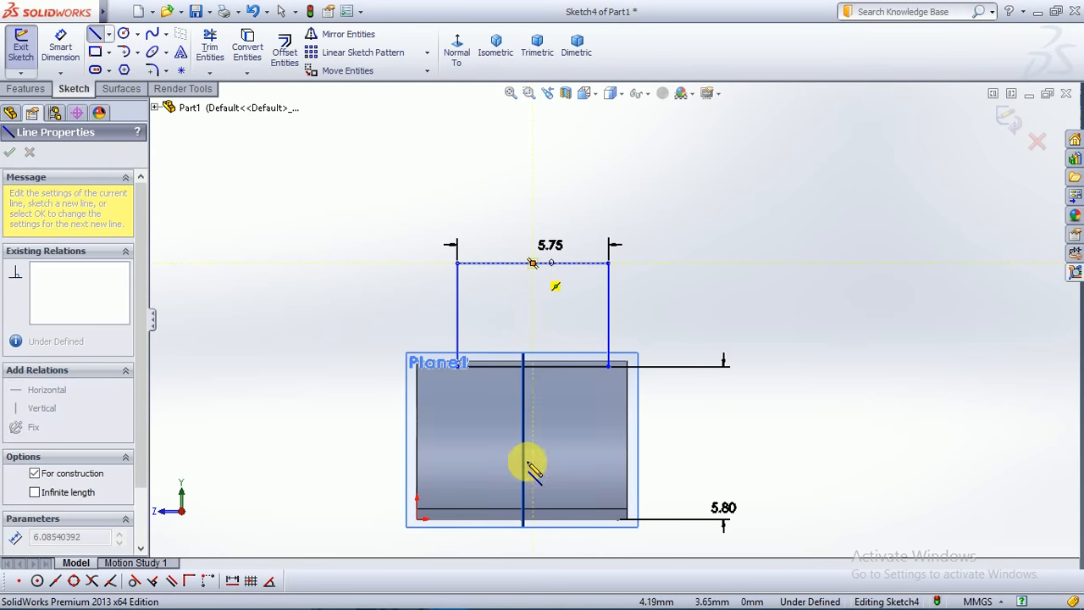
{"action": "left_click", "coordinate": [534, 522]}
{"action": "key", "text": "Escape"}
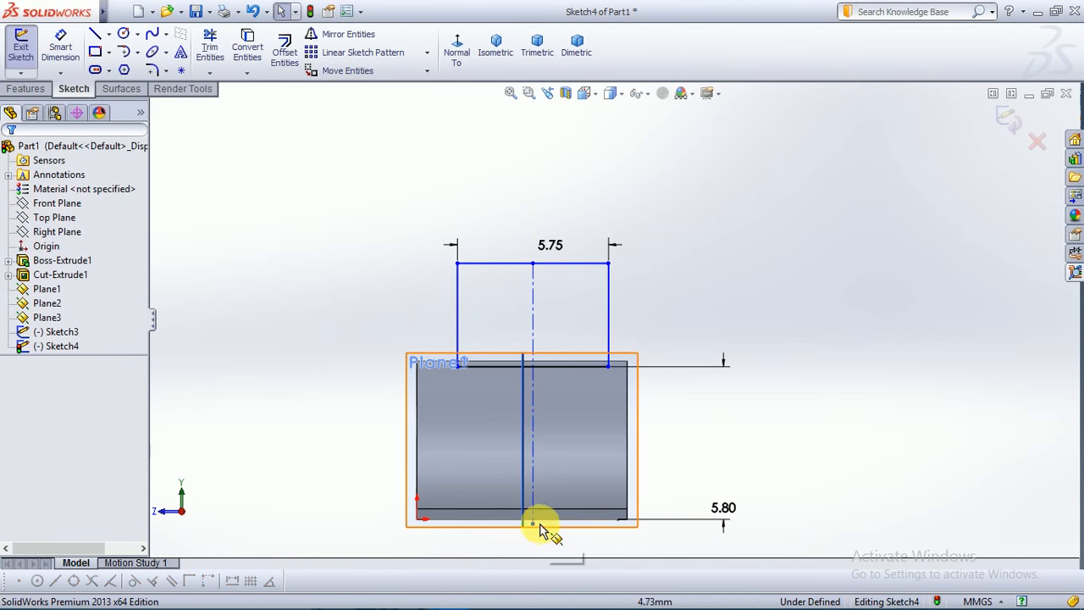
- Delete the centerline that starts at the midpoint of the rectangle's upper edge
{"action": "left_click", "coordinate": [532, 522]}
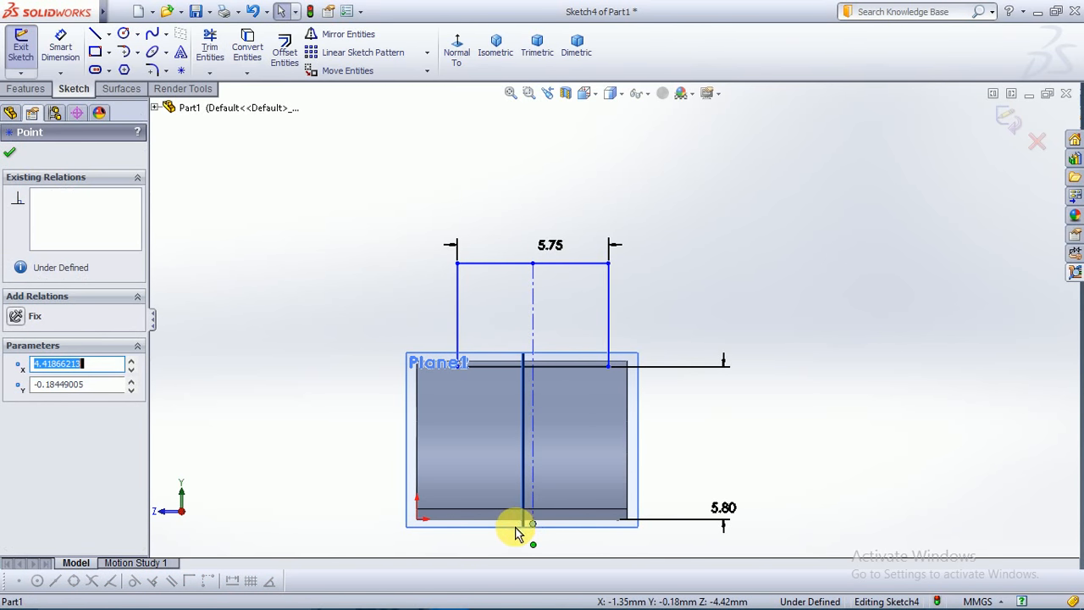
{"action": "left_click", "coordinate": [532, 310]}
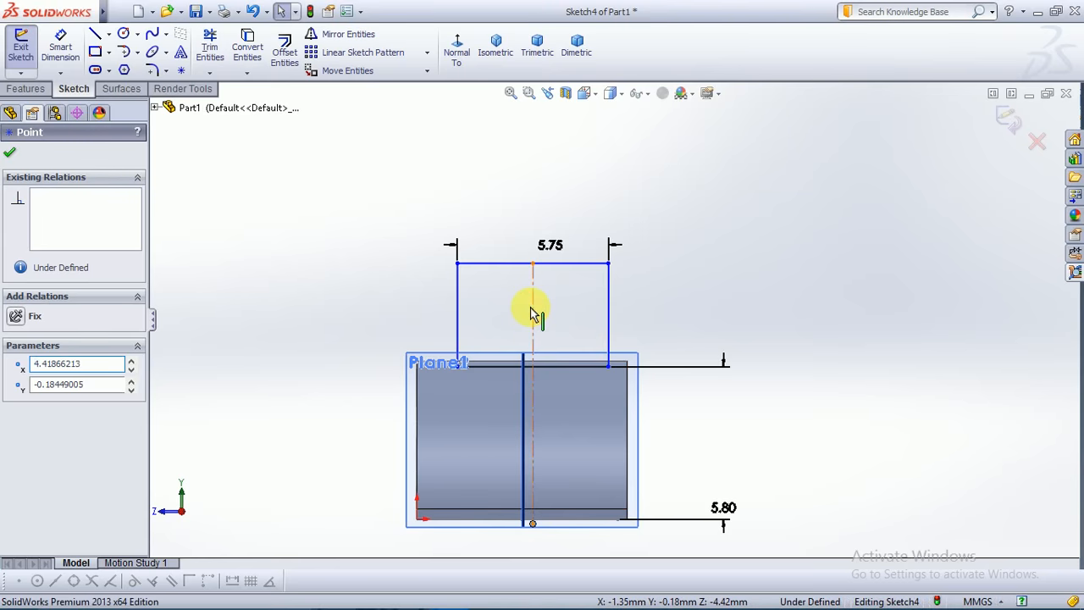
{"action": "key", "text": "Delete"}
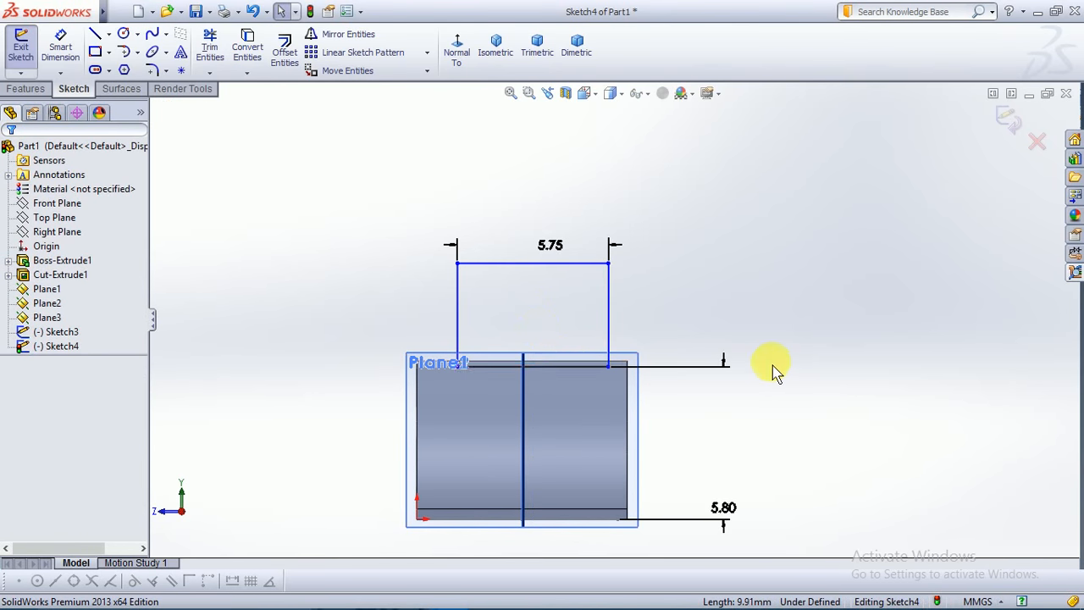
- Hide Plane2 and Plane3
{"action": "scroll", "coordinate": [772, 368], "scroll_direction": "down", "scroll_amount": 1}
{"action": "right_click", "coordinate": [332, 354]}
{"action": "left_click", "coordinate": [900, 363]}
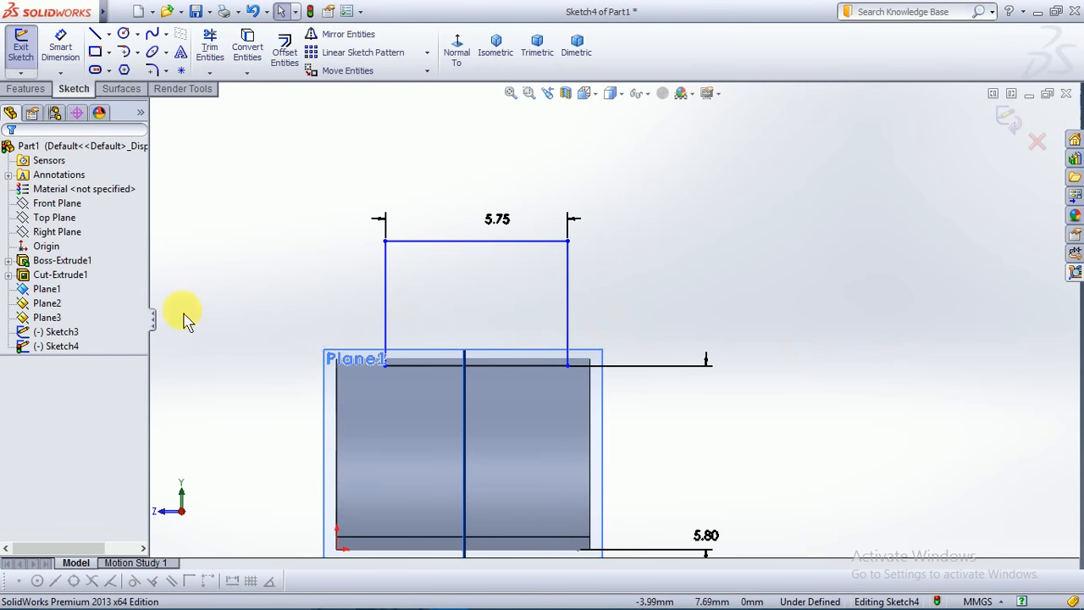
{"action": "right_click", "coordinate": [59, 319]}
{"action": "right_click", "coordinate": [50, 307]}
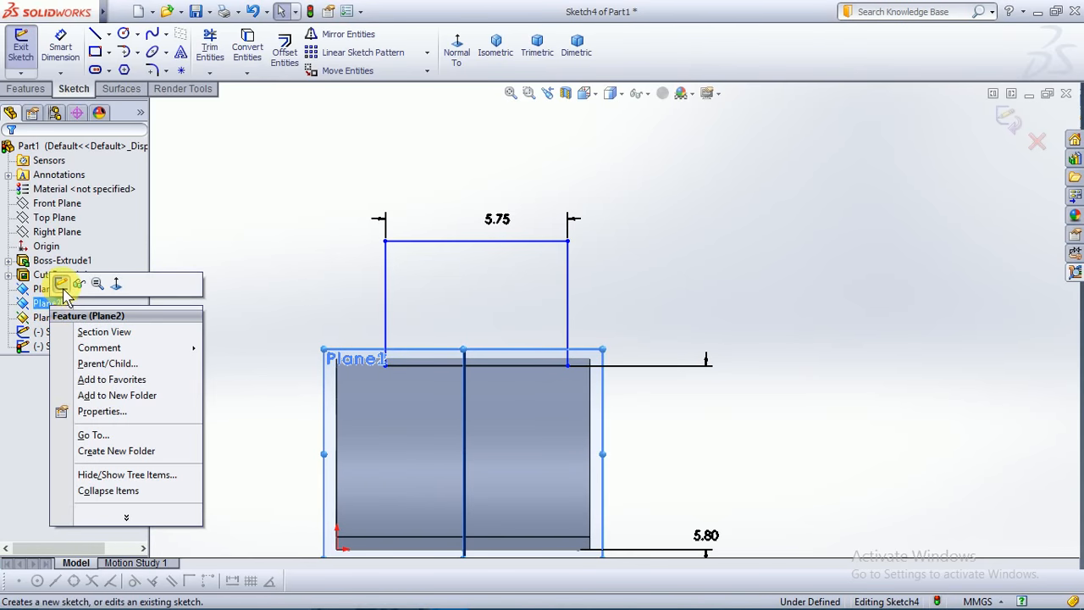
{"action": "key", "text": "Escape"}
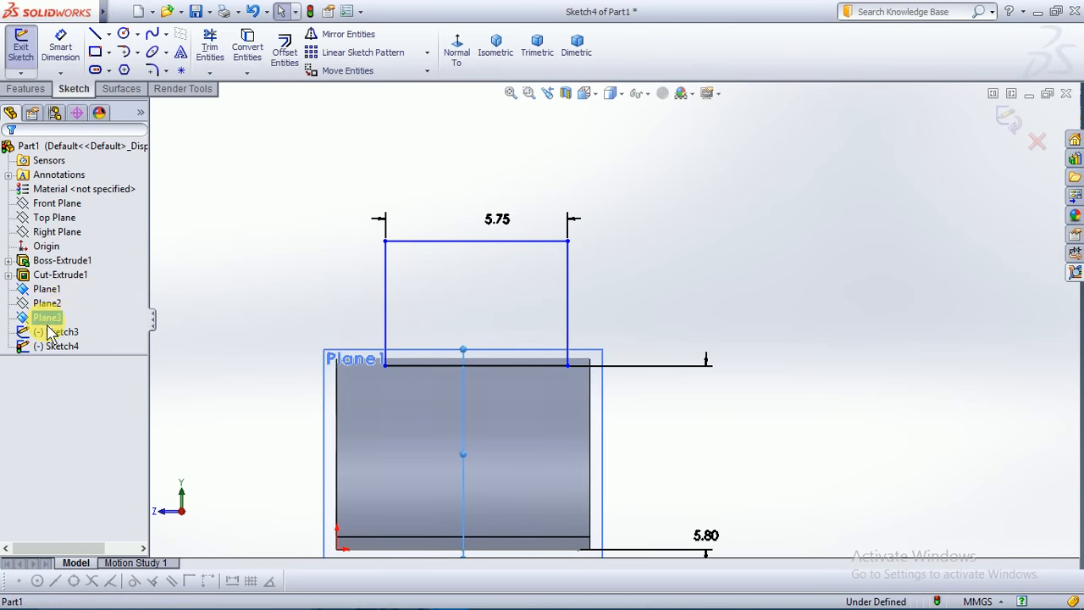
{"action": "right_click", "coordinate": [47, 318]}
{"action": "left_click", "coordinate": [77, 304]}
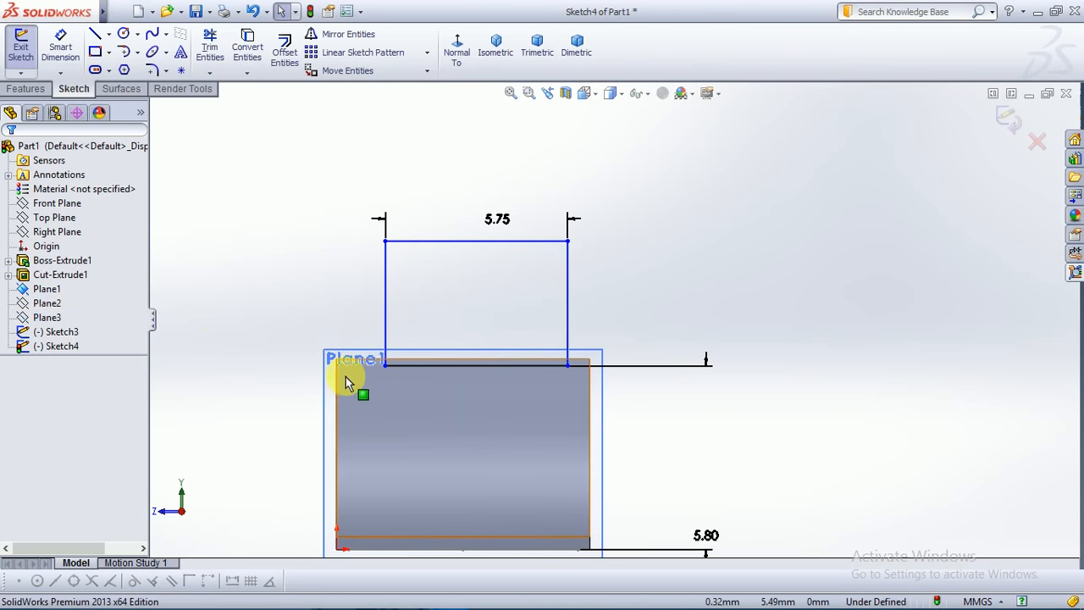
{"action": "scroll", "coordinate": [344, 374], "scroll_direction": "up", "scroll_amount": 3}
{"action": "mouse_move", "coordinate": [356, 371]}
{"action": "middle_mouse_down"}
{"action": "mouse_move", "coordinate": [382, 443]}
{"action": "mouse_move", "coordinate": [543, 535]}
{"action": "mouse_move", "coordinate": [424, 448]}
{"action": "mouse_move", "coordinate": [448, 510]}
{"action": "mouse_move", "coordinate": [520, 562]}
{"action": "mouse_move", "coordinate": [425, 526]}
{"action": "mouse_move", "coordinate": [339, 438]}
{"action": "mouse_move", "coordinate": [402, 496]}
{"action": "mouse_move", "coordinate": [631, 599]}
{"action": "mouse_move", "coordinate": [416, 508]}
{"action": "mouse_move", "coordinate": [424, 517]}
{"action": "middle_mouse_up"}
{"action": "key", "text": "space"}
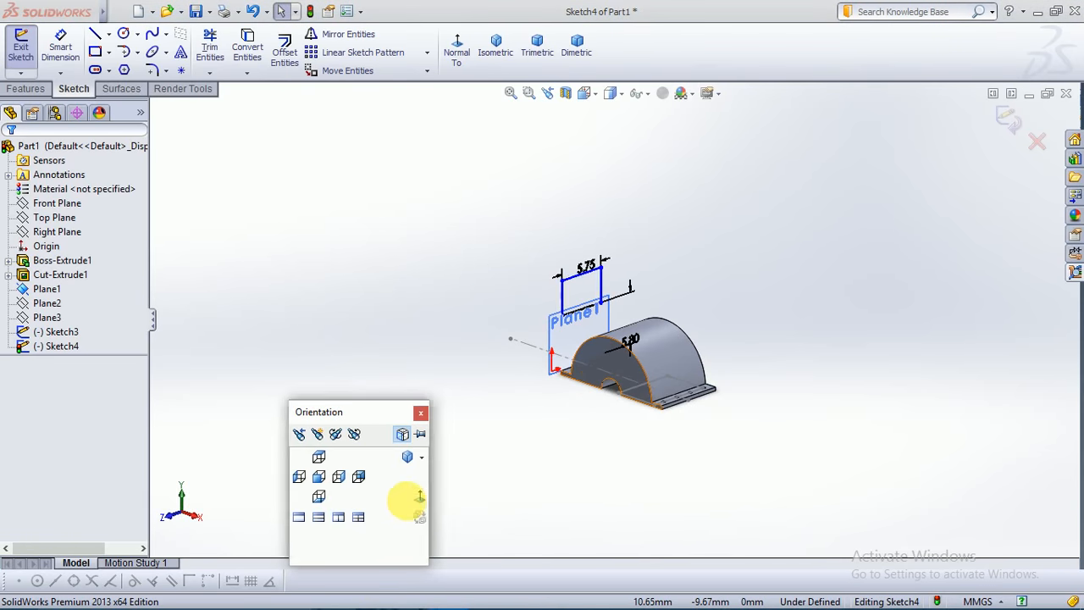
{"action": "left_click", "coordinate": [418, 500]}
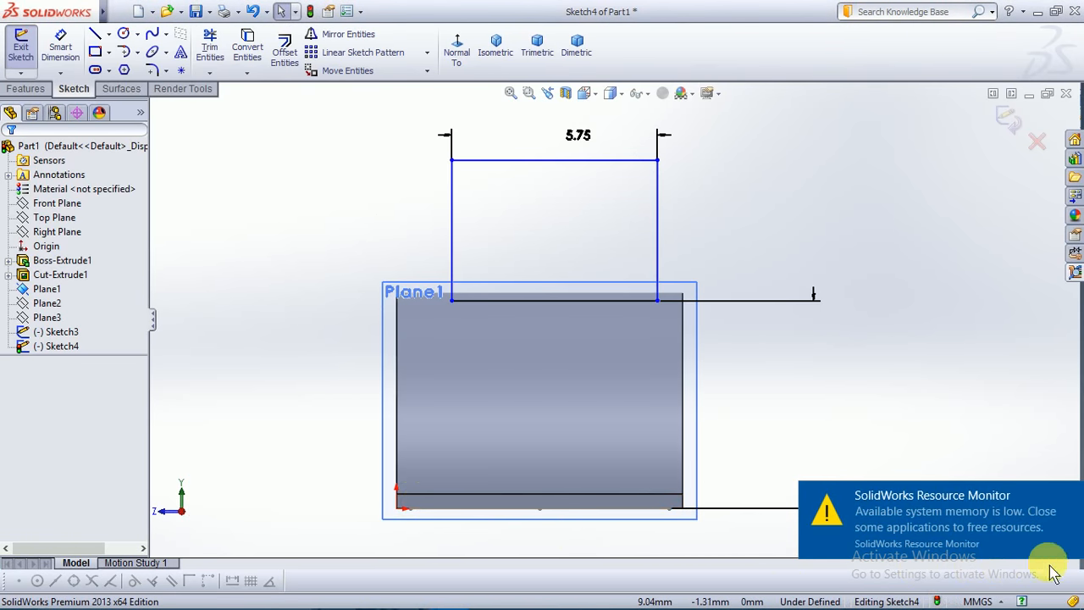
- Draw a vertical centerline from the middle of the body's base and dimension the rectangle's side 2.88 mm from it
{"action": "left_click", "coordinate": [1071, 498]}
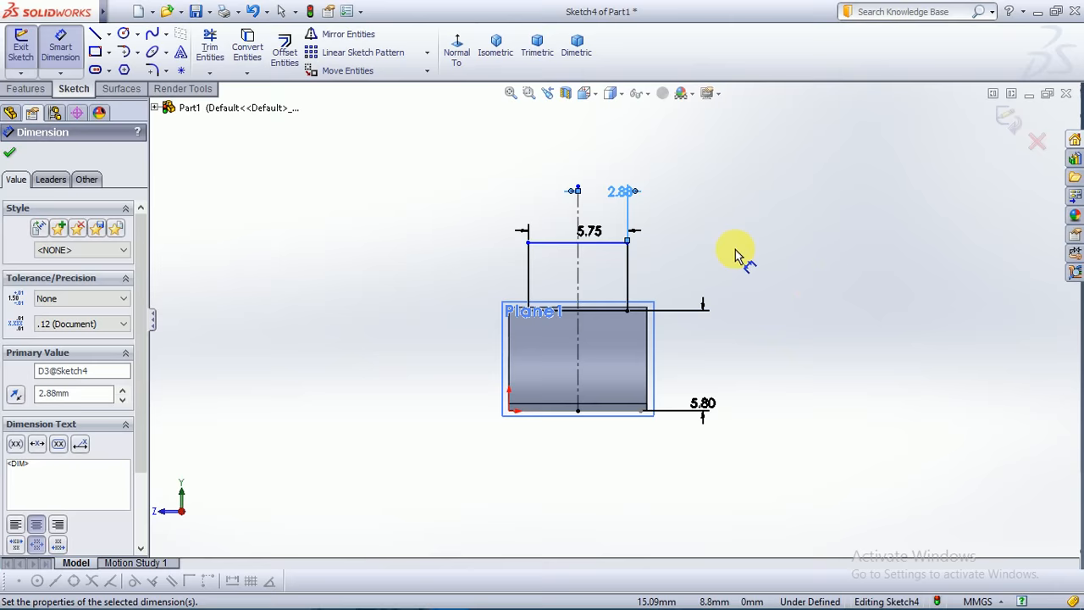
{"action": "scroll", "coordinate": [735, 256], "scroll_direction": "down", "scroll_amount": 2}
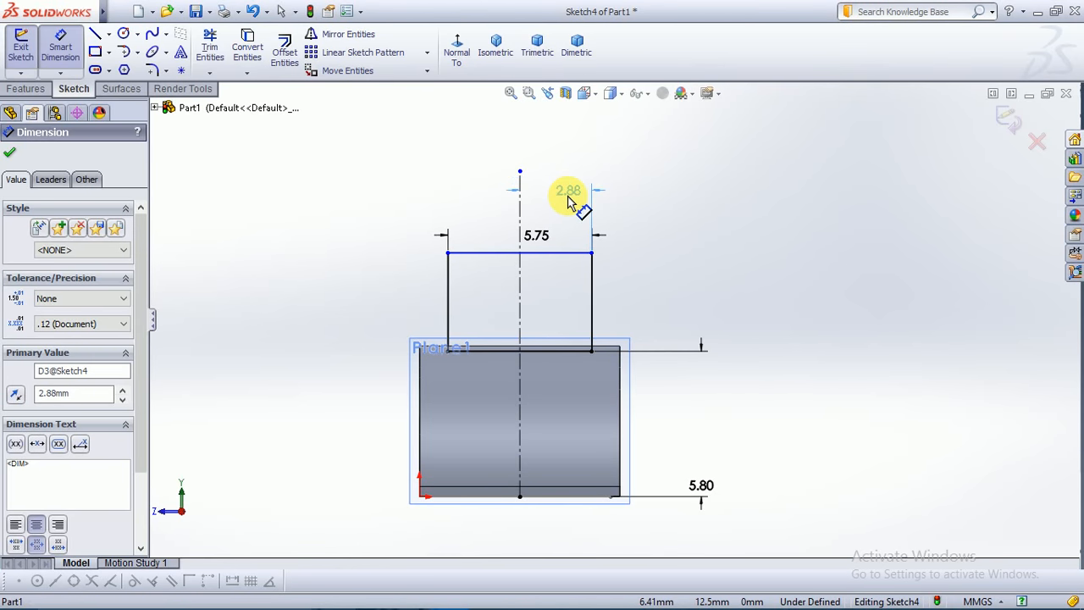
{"action": "key", "text": "Escape"}
{"action": "scroll", "coordinate": [604, 354], "scroll_direction": "up", "scroll_amount": 2}
{"action": "scroll", "coordinate": [605, 353], "scroll_direction": "up", "scroll_amount": 3}
{"action": "scroll", "coordinate": [533, 348], "scroll_direction": "down", "scroll_amount": 3}
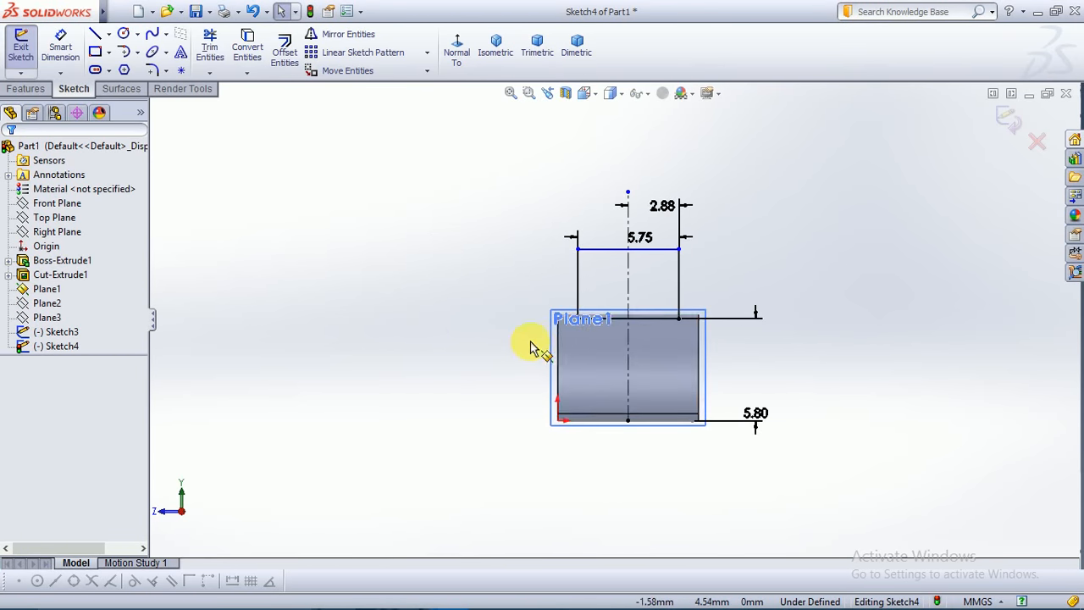
{"action": "scroll", "coordinate": [612, 342], "scroll_direction": "up", "scroll_amount": 1}
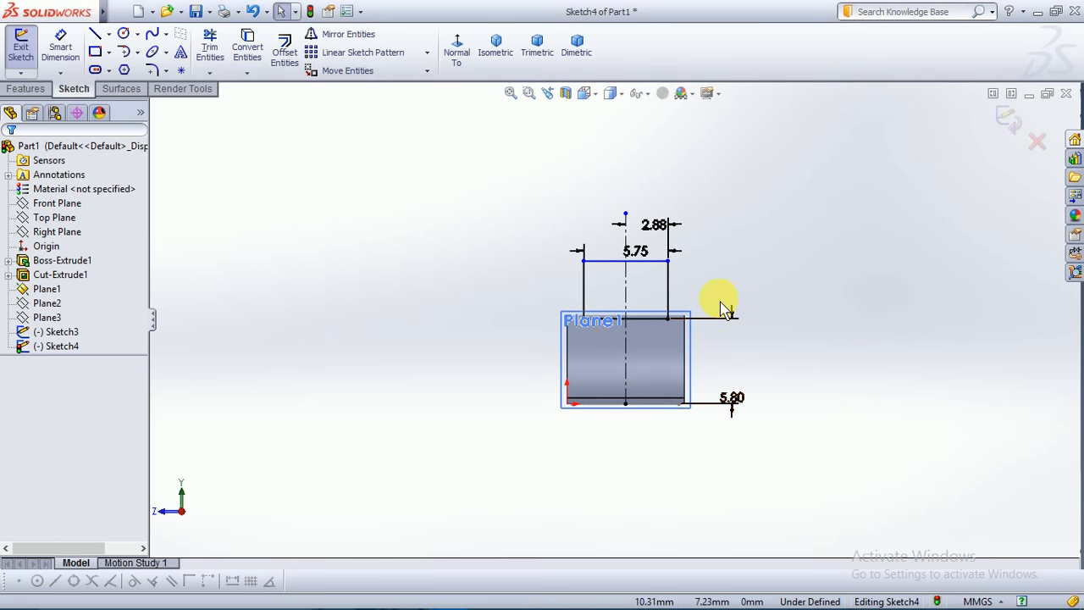
- Dimension the rectangle's height as 4.20 mm
{"action": "left_click", "coordinate": [60, 47]}
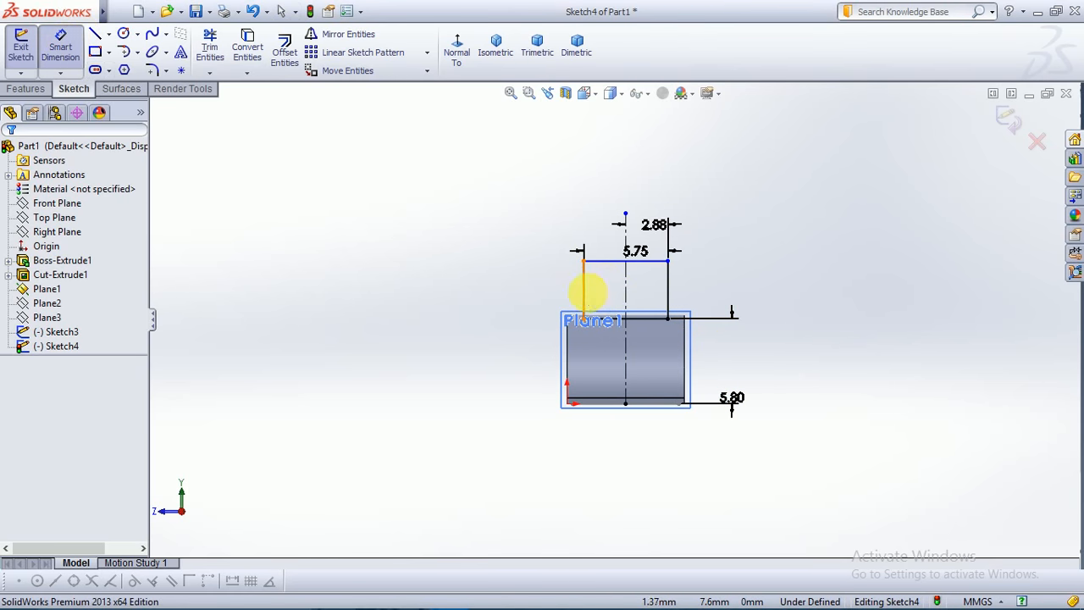
{"action": "left_click", "coordinate": [583, 293]}
{"action": "left_click", "coordinate": [544, 292]}
{"action": "type", "text": "4.20"}
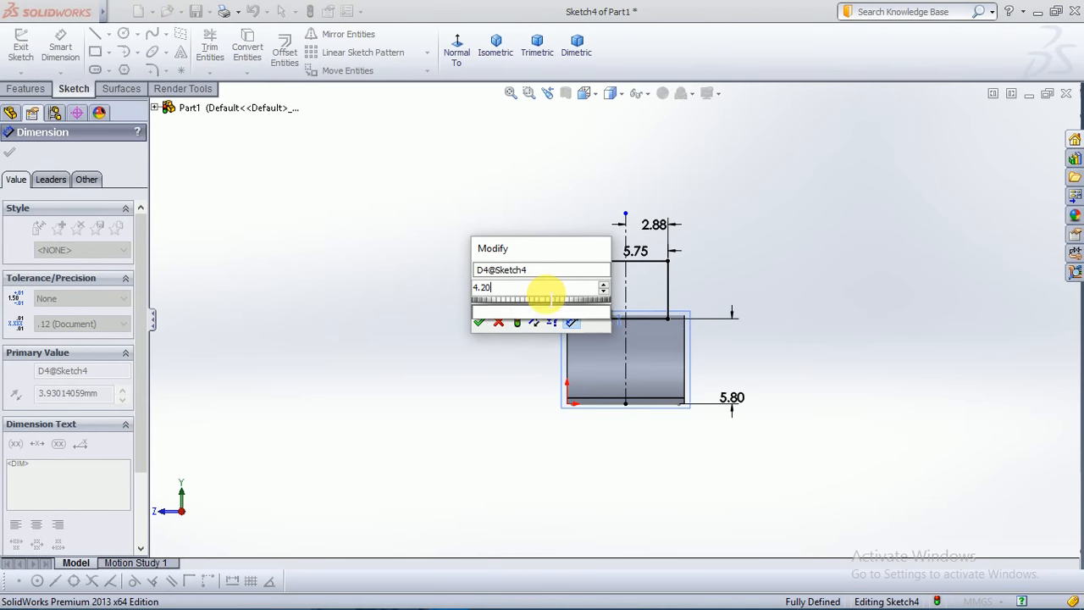
{"action": "key", "text": "Return"}
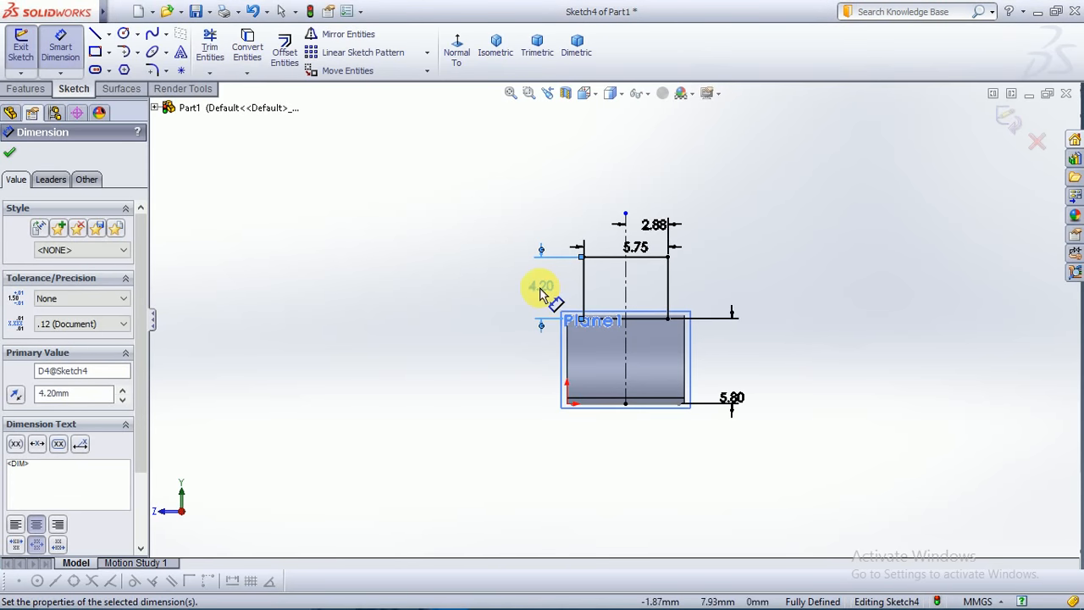
- Reposition the 5.80 mm and 5.75 mm dimension texts so they sit clearly around the sketch
{"action": "left_click", "coordinate": [460, 295]}
{"action": "scroll", "coordinate": [721, 345], "scroll_direction": "down", "scroll_amount": 5}
{"action": "scroll", "coordinate": [518, 359], "scroll_direction": "up", "scroll_amount": 5}
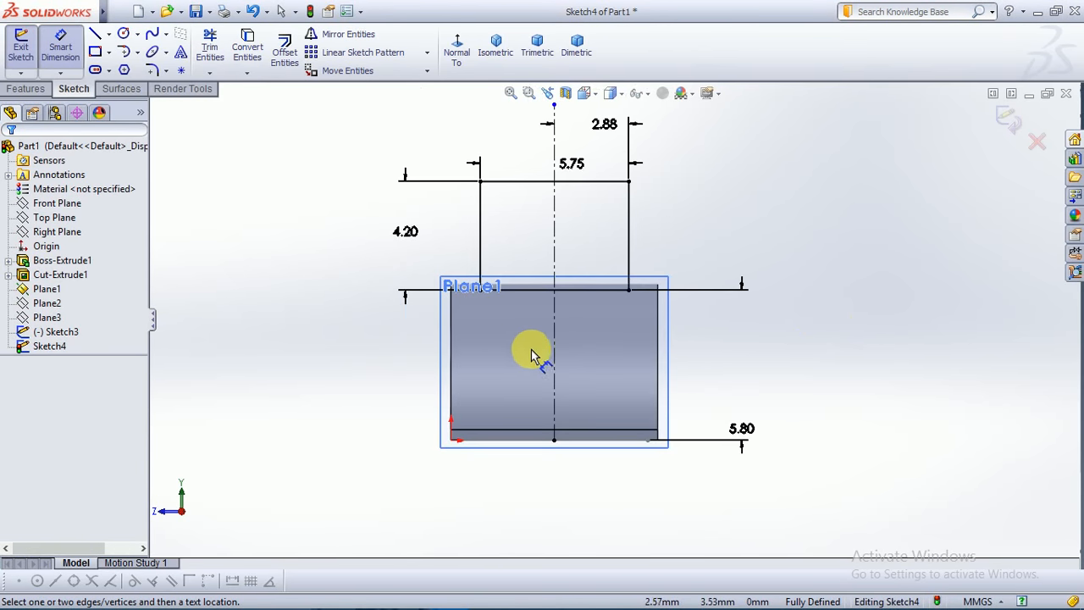
{"action": "scroll", "coordinate": [690, 370], "scroll_direction": "up", "scroll_amount": 2}
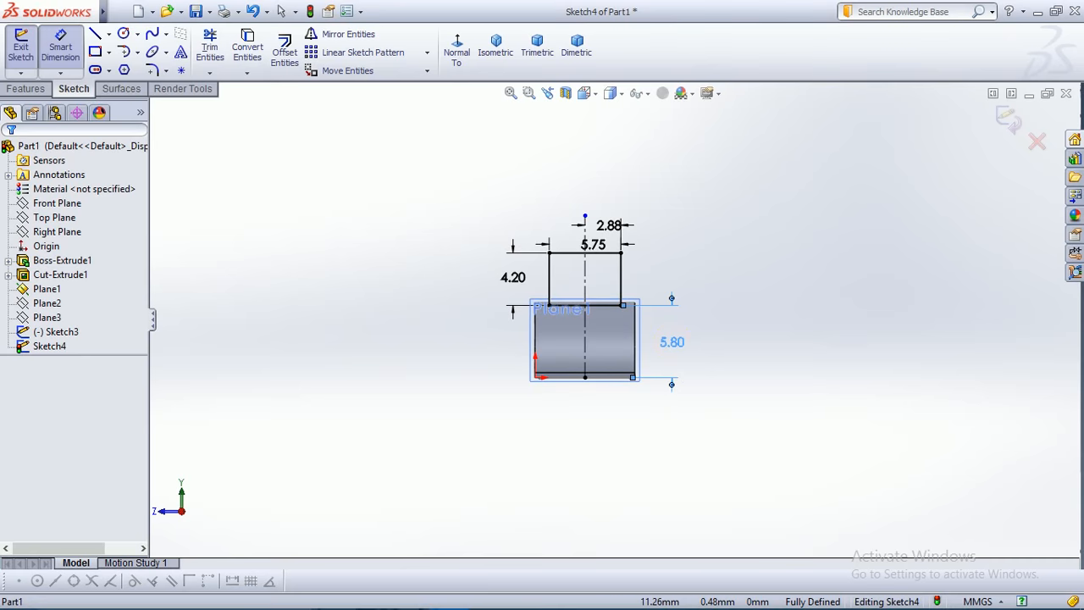
{"action": "left_click", "coordinate": [771, 348]}
{"action": "scroll", "coordinate": [717, 367], "scroll_direction": "up", "scroll_amount": 2}
{"action": "scroll", "coordinate": [516, 379], "scroll_direction": "down", "scroll_amount": 5}
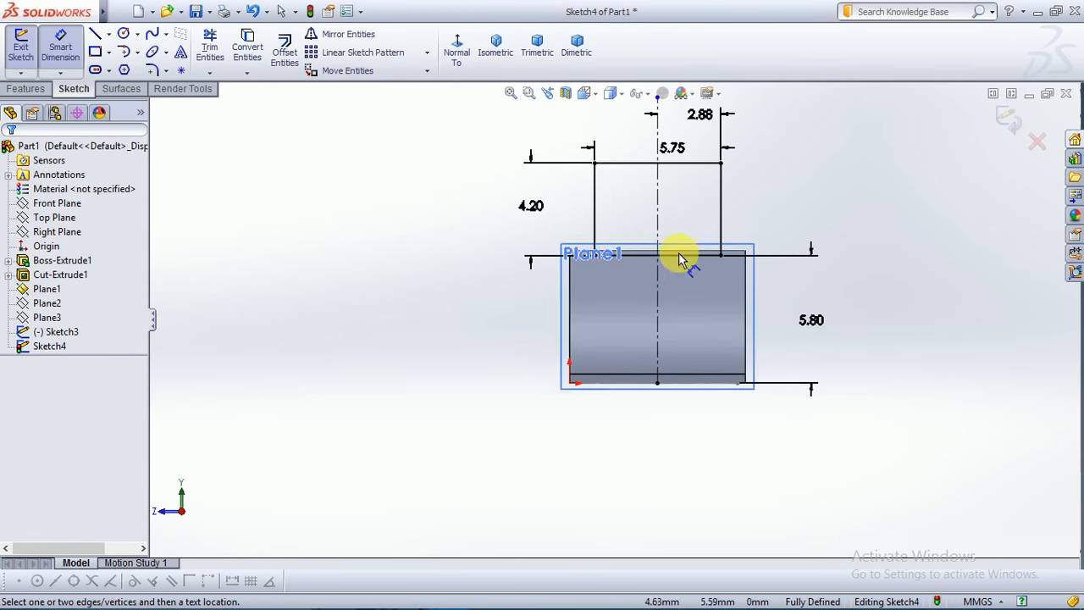
{"action": "left_click", "coordinate": [690, 153]}
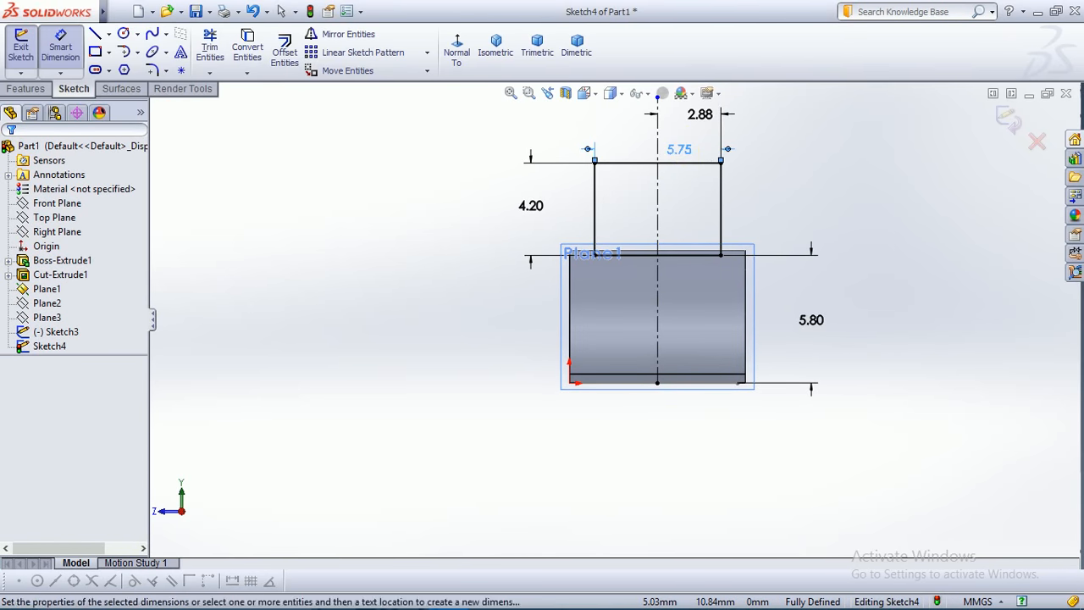
{"action": "scroll", "coordinate": [799, 291], "scroll_direction": "up", "scroll_amount": 2}
{"action": "left_click", "coordinate": [15, 150]}
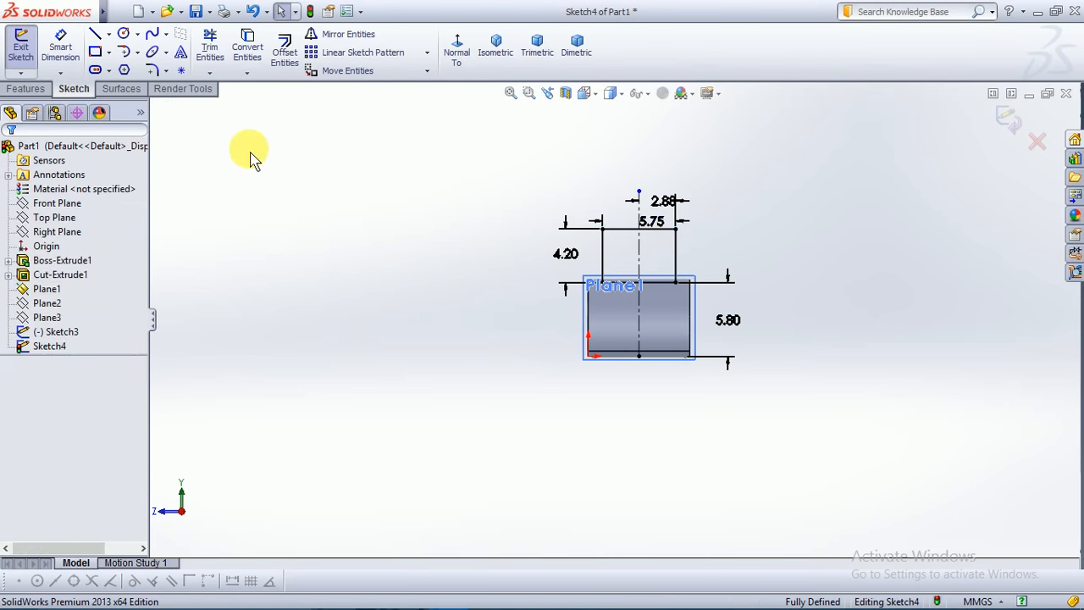
- Show Plane2 and hide Plane1
{"action": "right_click", "coordinate": [46, 303]}
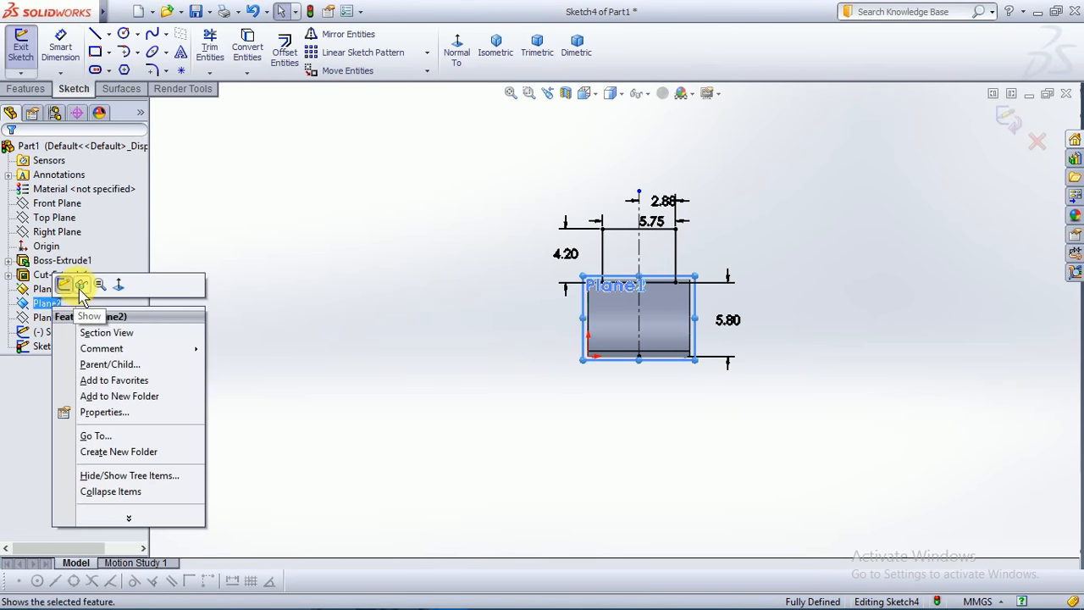
{"action": "left_click", "coordinate": [81, 286]}
{"action": "scroll", "coordinate": [388, 373], "scroll_direction": "up", "scroll_amount": 2}
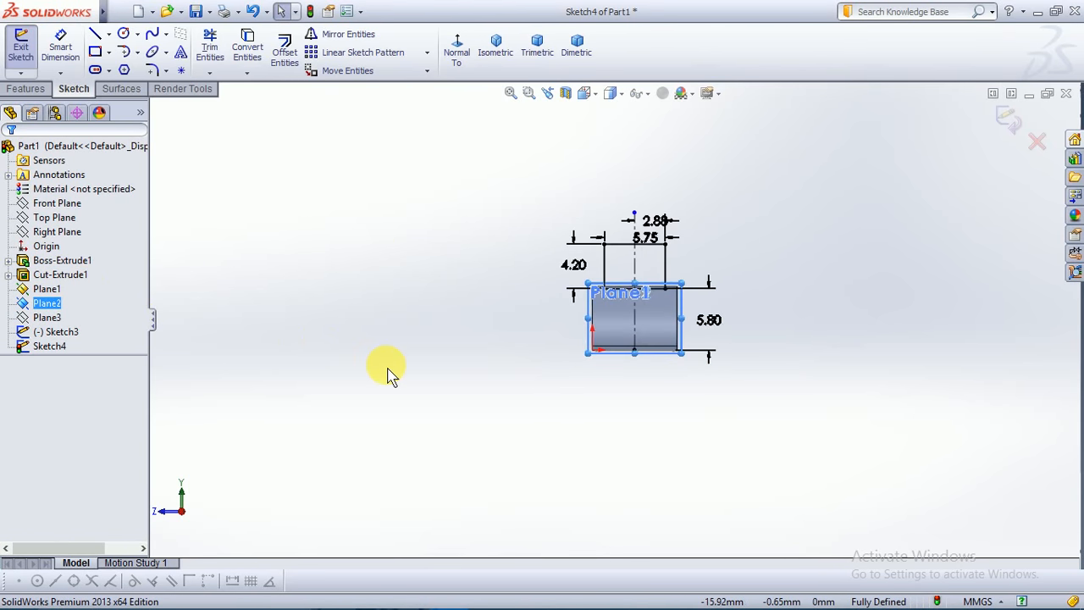
{"action": "right_click", "coordinate": [33, 289]}
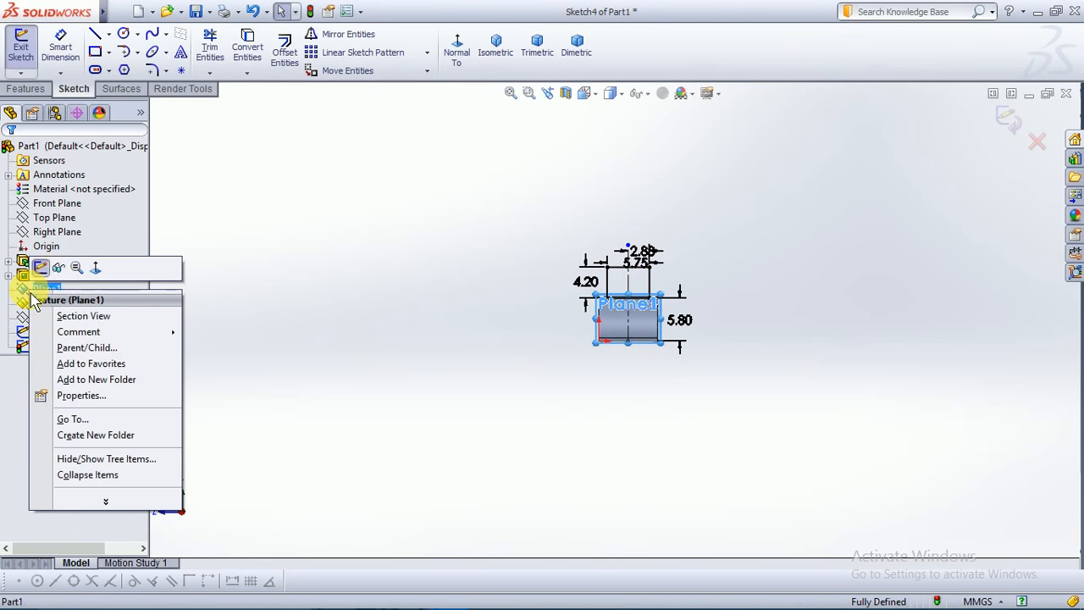
{"action": "left_click", "coordinate": [51, 270]}
{"action": "scroll", "coordinate": [516, 382], "scroll_direction": "down", "scroll_amount": 3}
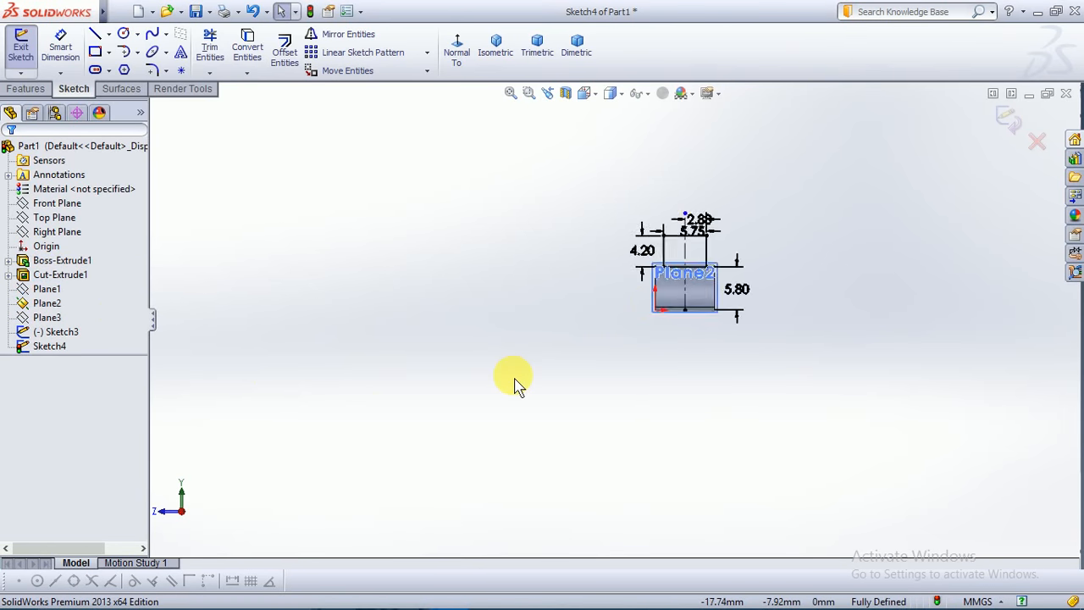
{"action": "scroll", "coordinate": [790, 266], "scroll_direction": "down", "scroll_amount": 2}
{"action": "scroll", "coordinate": [790, 266], "scroll_direction": "down", "scroll_amount": 1}
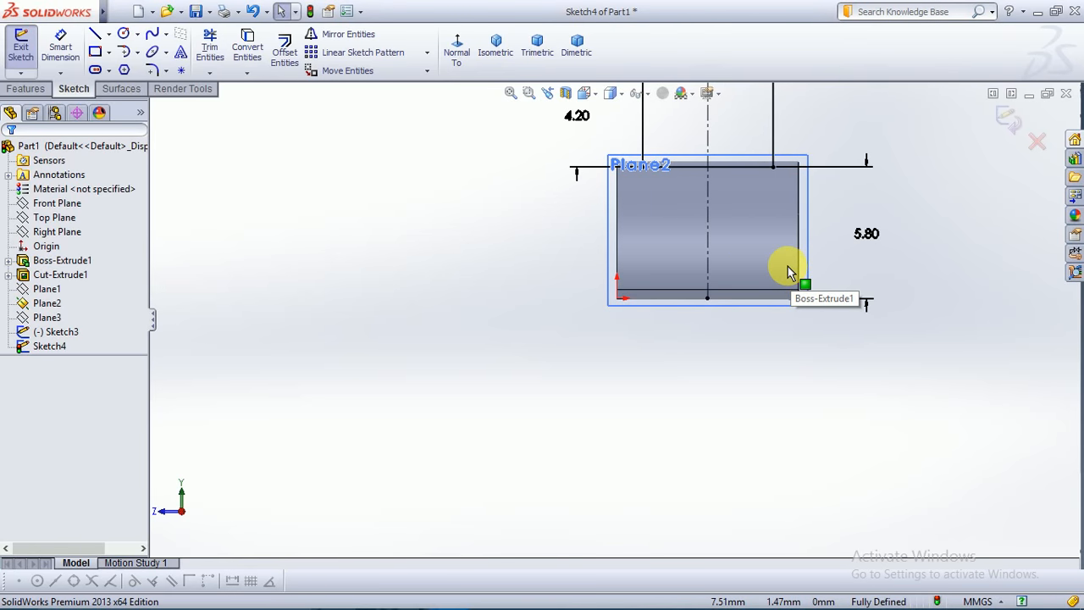
{"action": "scroll", "coordinate": [788, 266], "scroll_direction": "up", "scroll_amount": 1}
{"action": "scroll", "coordinate": [707, 269], "scroll_direction": "down", "scroll_amount": 1}
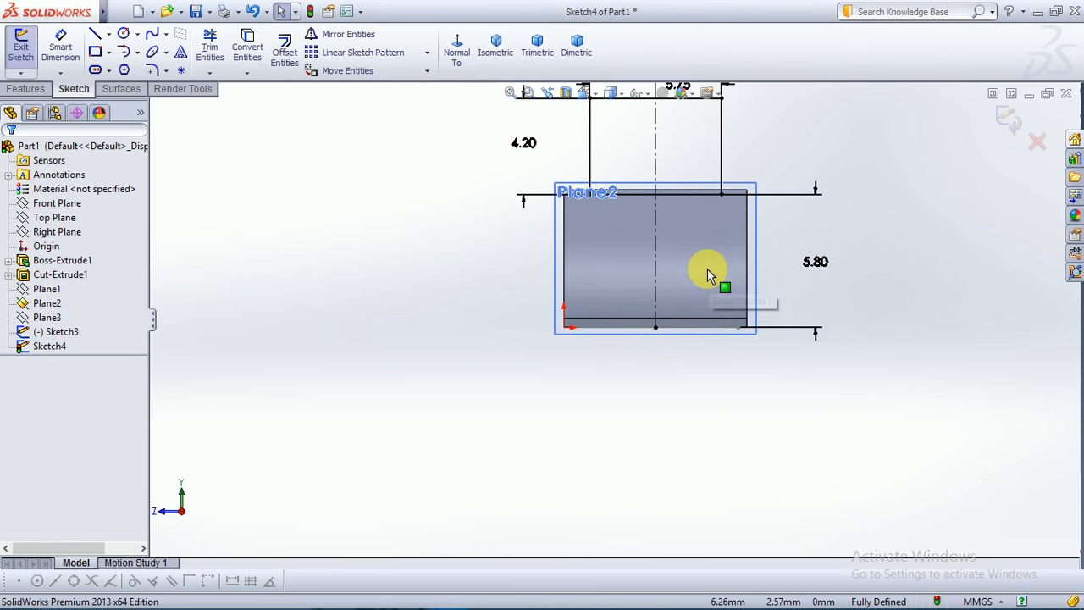
{"action": "scroll", "coordinate": [707, 270], "scroll_direction": "up", "scroll_amount": 2}
{"action": "scroll", "coordinate": [640, 255], "scroll_direction": "down", "scroll_amount": 3}
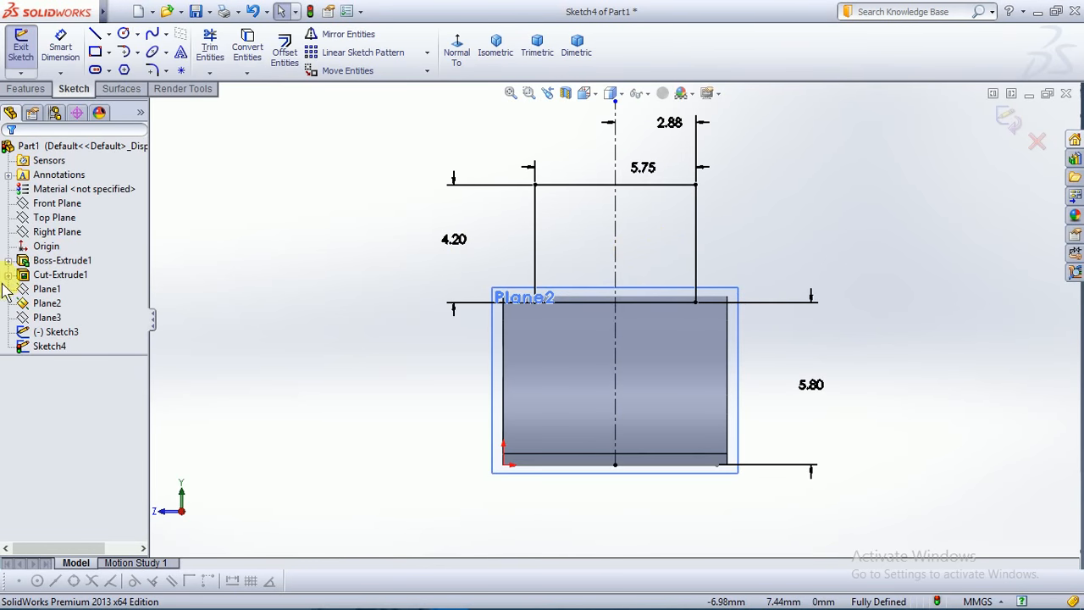
- Finish the rectangle sketch on Plane1 and exit sketch editing
{"action": "right_click", "coordinate": [56, 332]}
{"action": "left_click", "coordinate": [291, 314]}
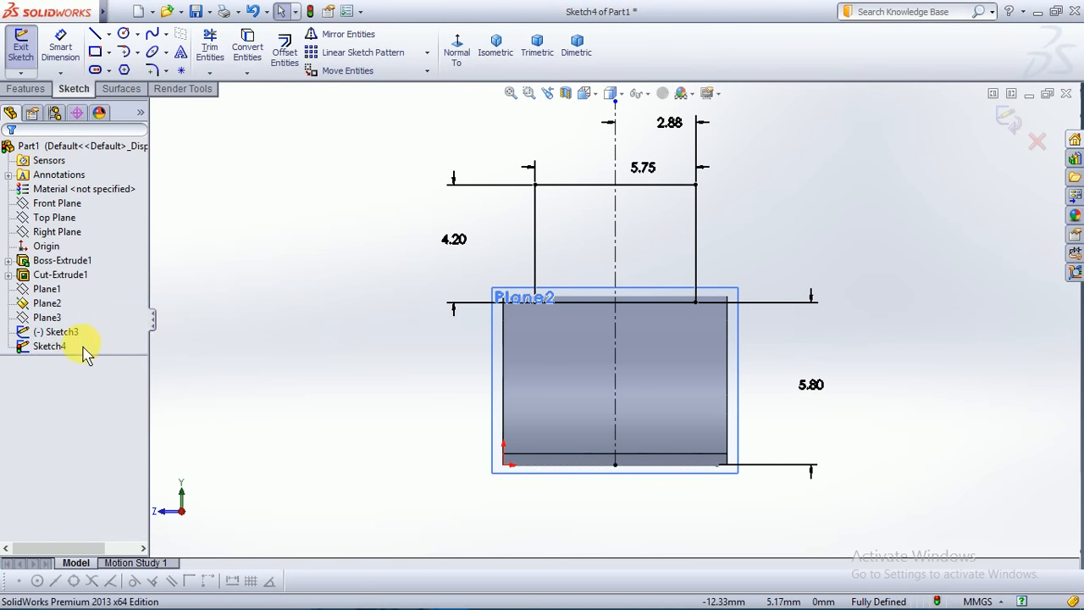
{"action": "left_click", "coordinate": [64, 347]}
{"action": "right_click", "coordinate": [64, 346]}
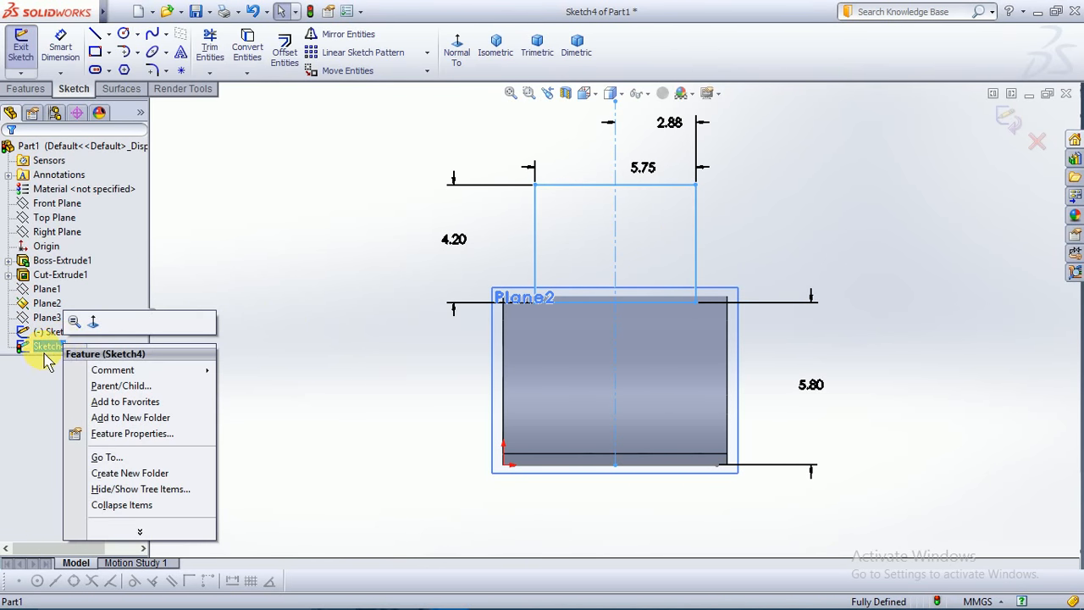
{"action": "left_click", "coordinate": [47, 357]}
{"action": "left_click", "coordinate": [1024, 134]}
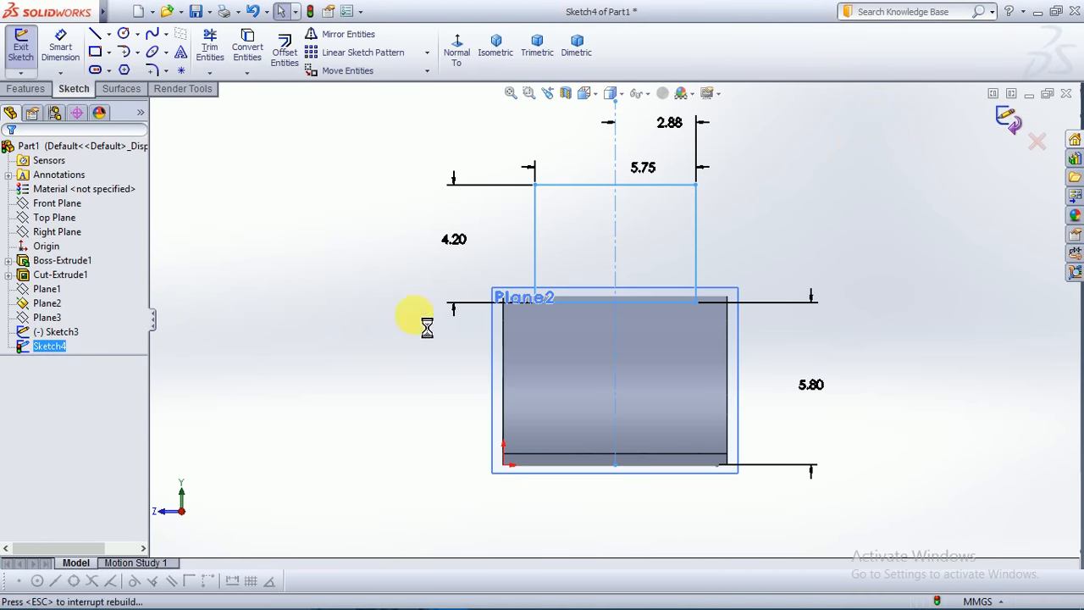
{"action": "left_click", "coordinate": [656, 380]}
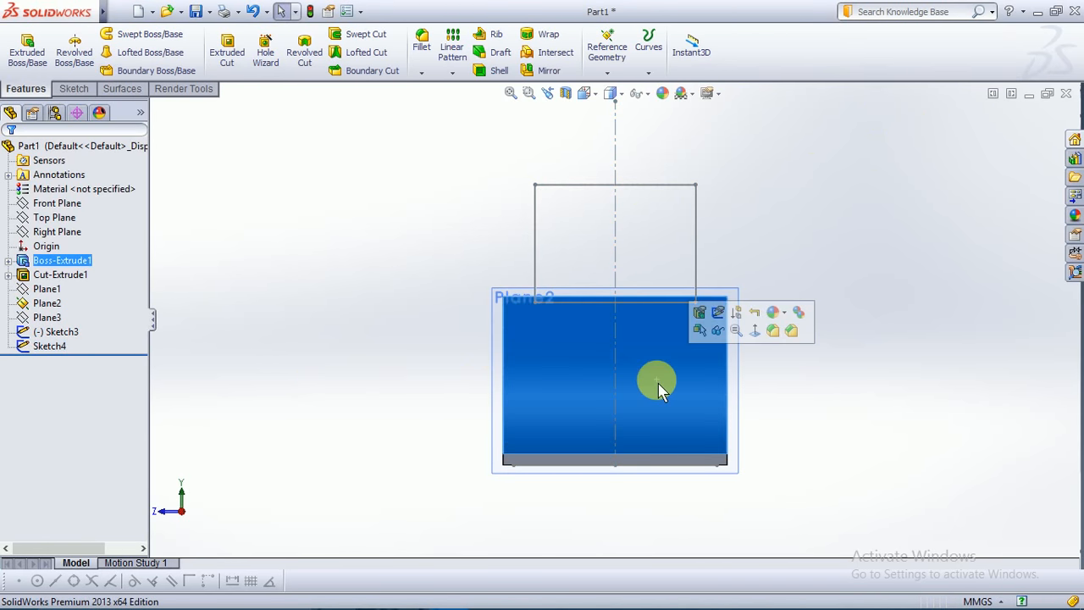
{"action": "left_click", "coordinate": [791, 382]}
- Start a new sketch on Plane2 and view it normal to the plane
{"action": "middle_click_drag", "start_coordinate": [796, 395], "coordinate": [699, 388]}
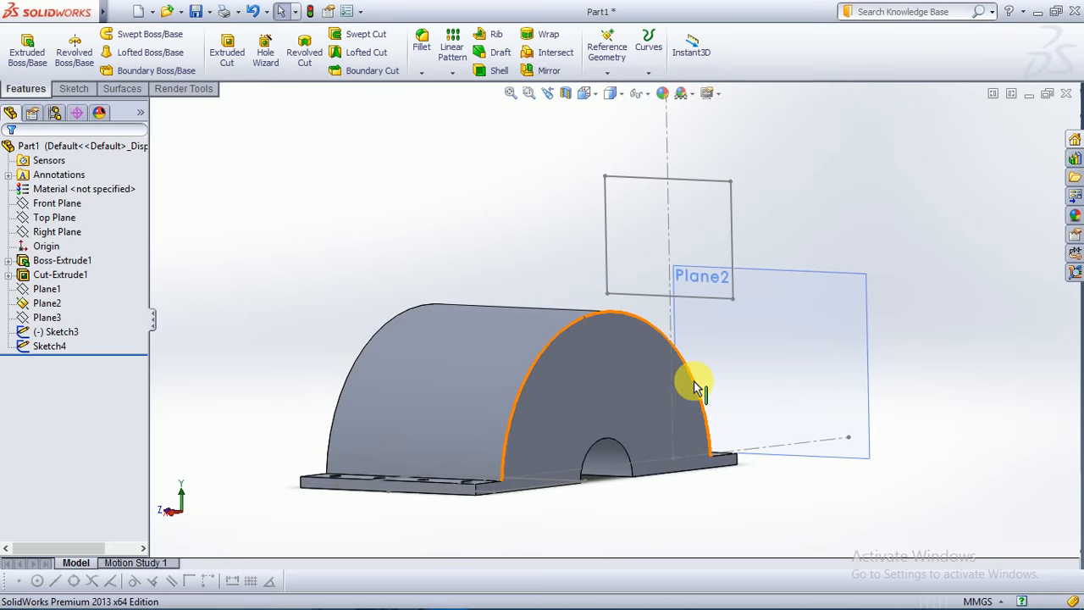
{"action": "right_click", "coordinate": [861, 303]}
{"action": "left_click", "coordinate": [876, 258]}
{"action": "key", "text": "space"}
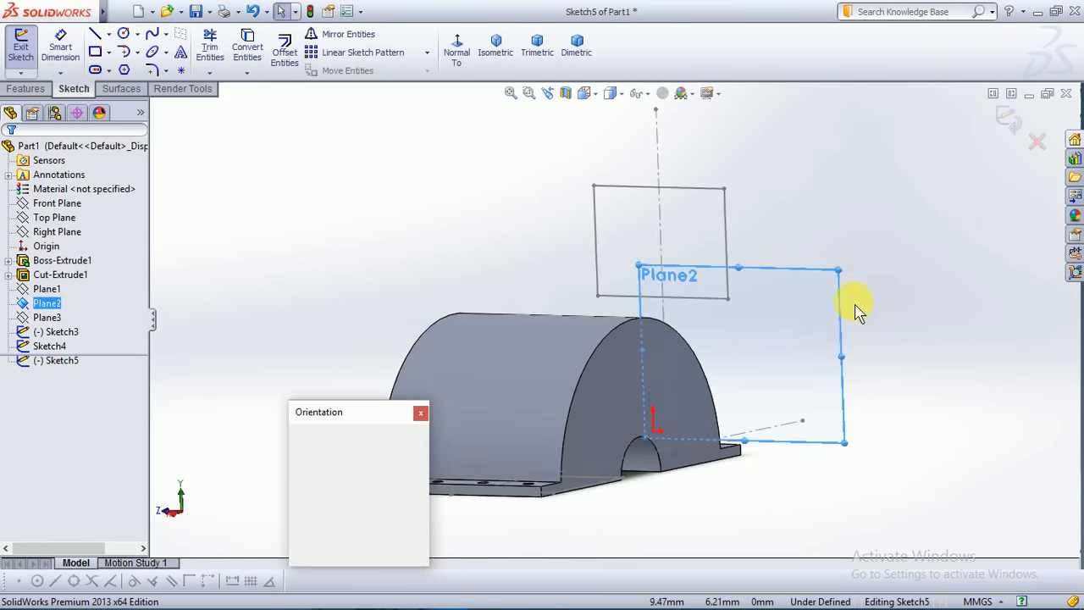
{"action": "left_click", "coordinate": [419, 500]}
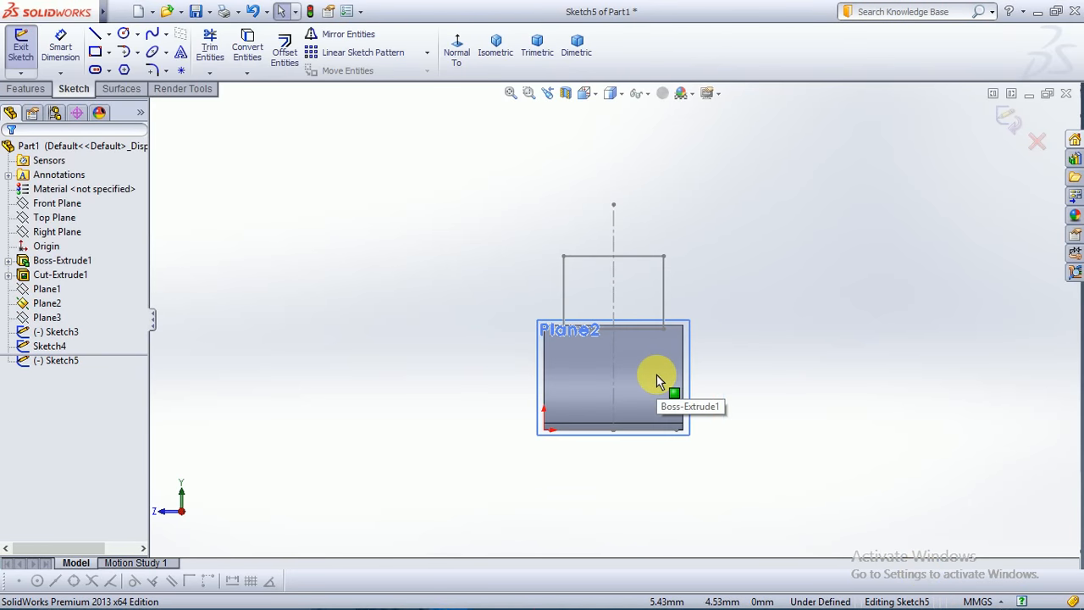
{"action": "scroll", "coordinate": [596, 391], "scroll_direction": "up", "scroll_amount": 4}
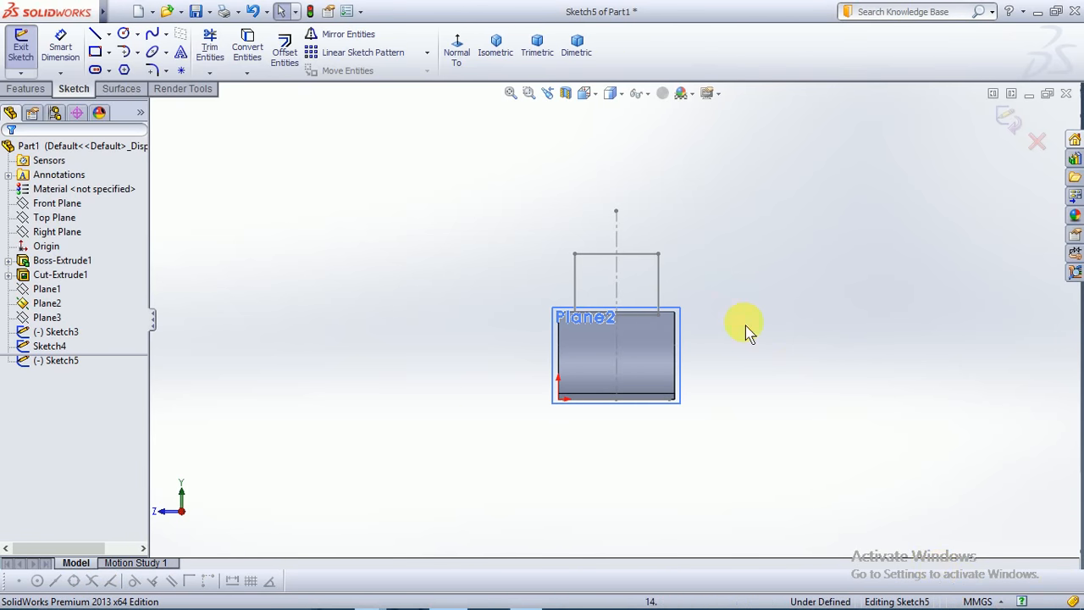
- Sketch a corner rectangle about 5 mm wide on Plane2, above the existing rectangle
{"action": "left_click", "coordinate": [95, 51]}
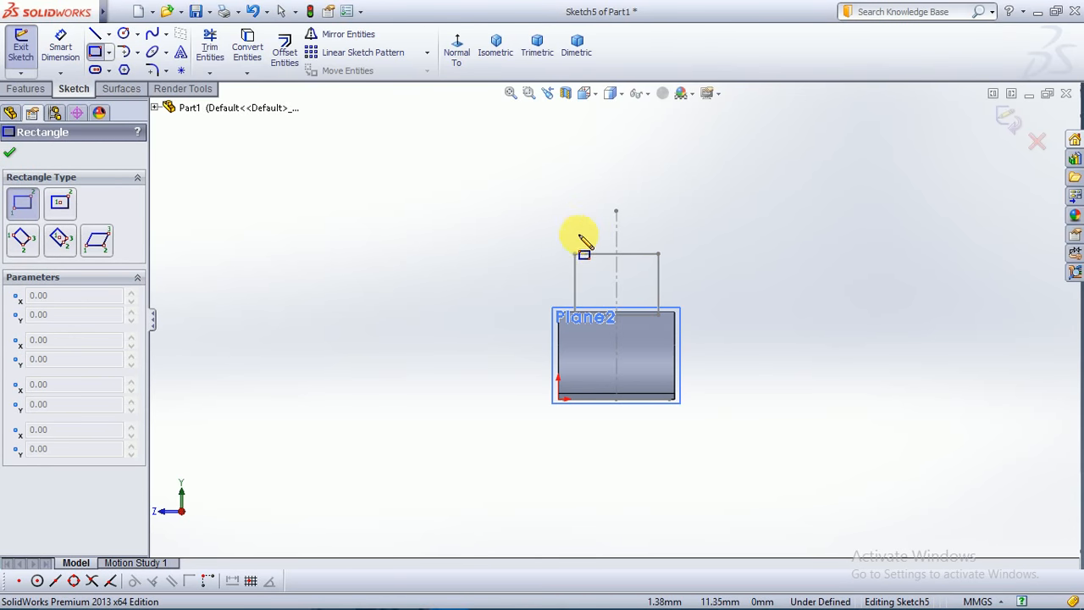
{"action": "left_click", "coordinate": [582, 189]}
{"action": "left_click", "coordinate": [655, 237]}
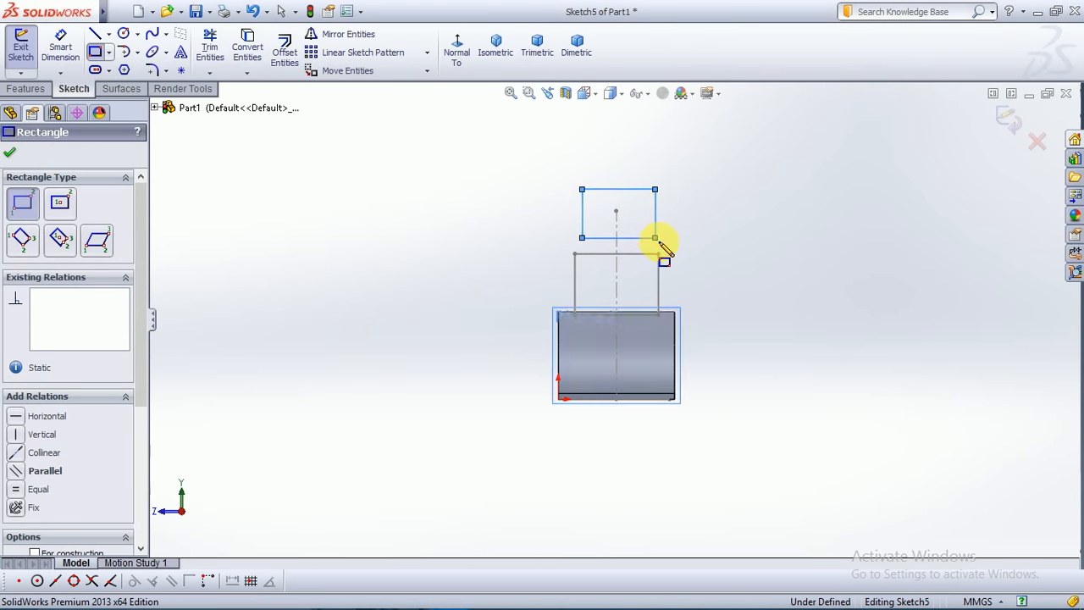
{"action": "key", "text": "Escape"}
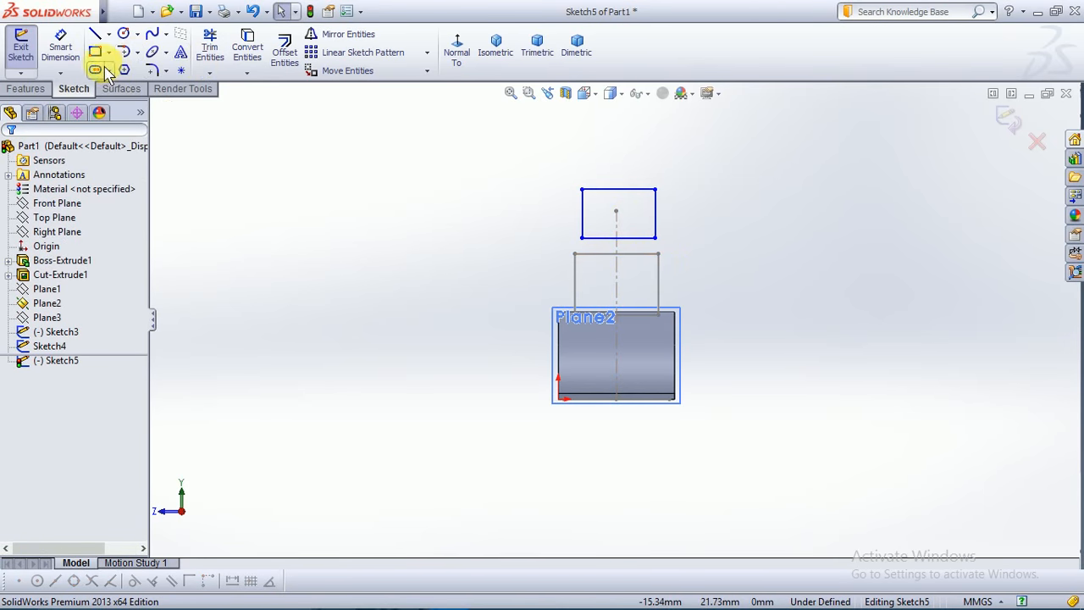
- Draw a vertical centerline about 18.8 mm long from the midpoint of the body's base up past the new rectangle
{"action": "left_click", "coordinate": [109, 36]}
{"action": "left_click", "coordinate": [127, 70]}
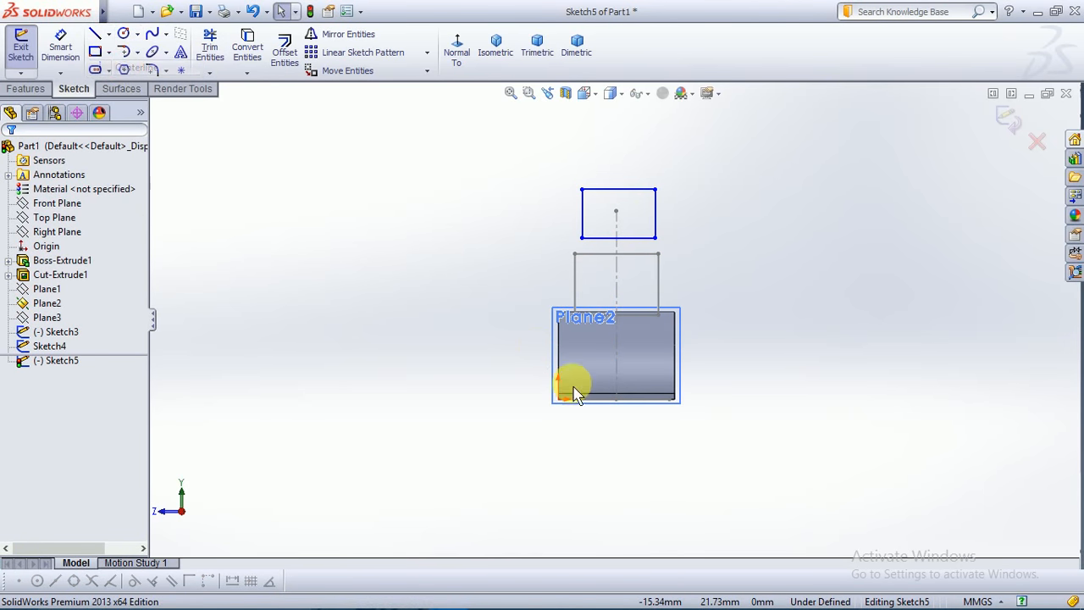
{"action": "left_click", "coordinate": [616, 398]}
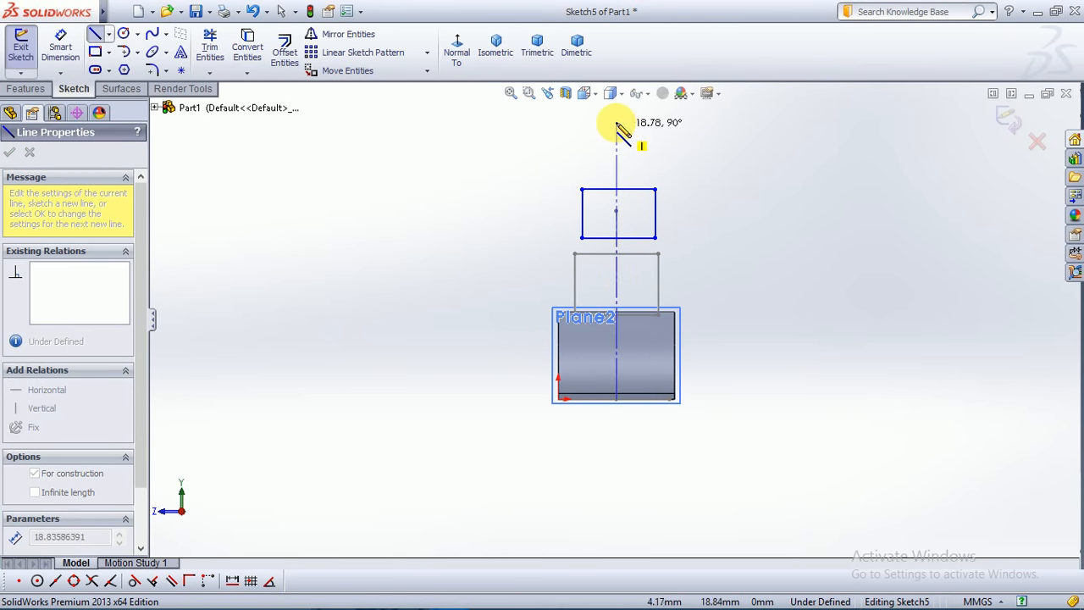
{"action": "double_click", "coordinate": [618, 123]}
{"action": "scroll", "coordinate": [635, 203], "scroll_direction": "up", "scroll_amount": 3}
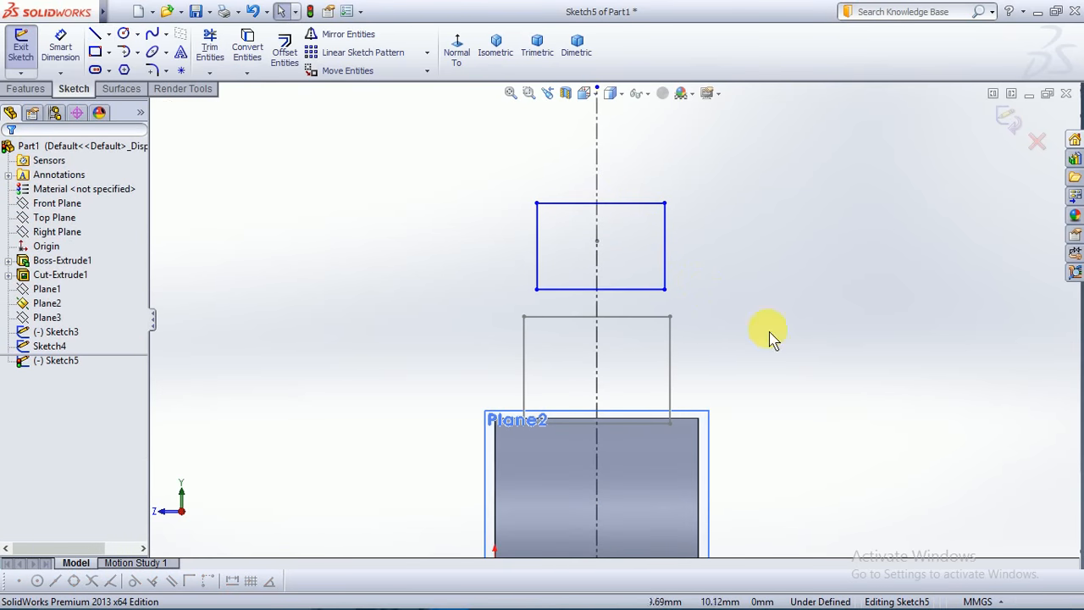
- Dimension the new rectangle's lower edge 4.75 mm above the body's bottom edge
{"action": "middle_click_drag", "start_coordinate": [771, 336], "coordinate": [619, 374]}
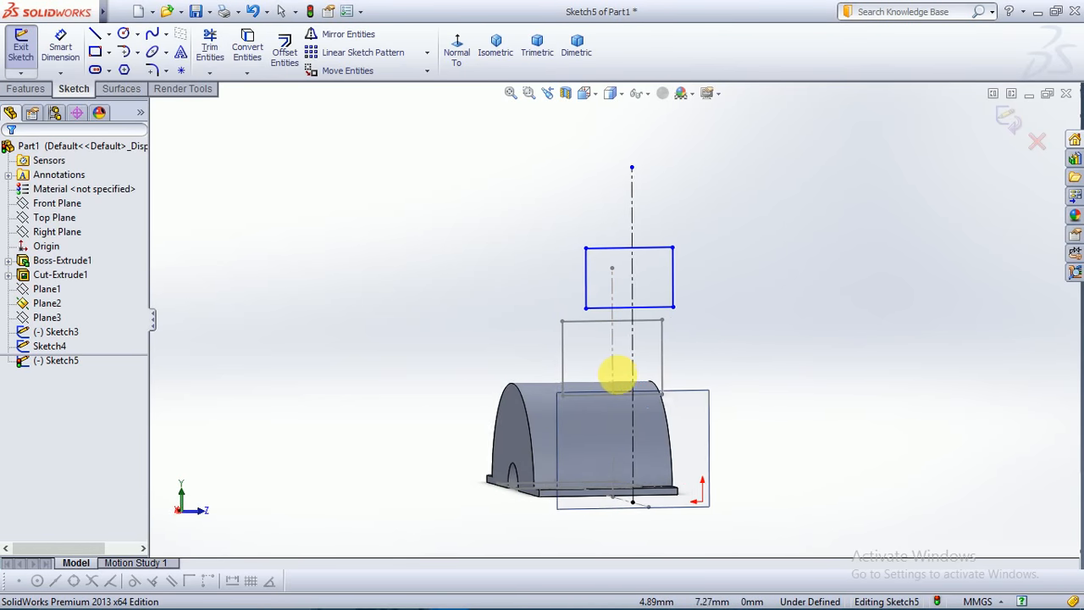
{"action": "left_click", "coordinate": [60, 44]}
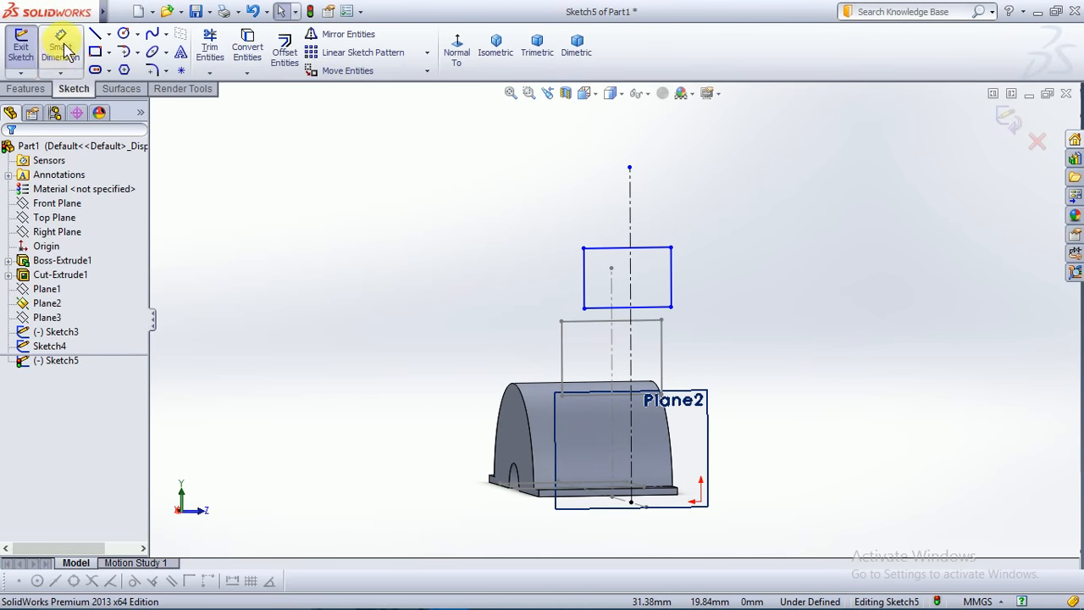
{"action": "left_click", "coordinate": [648, 310]}
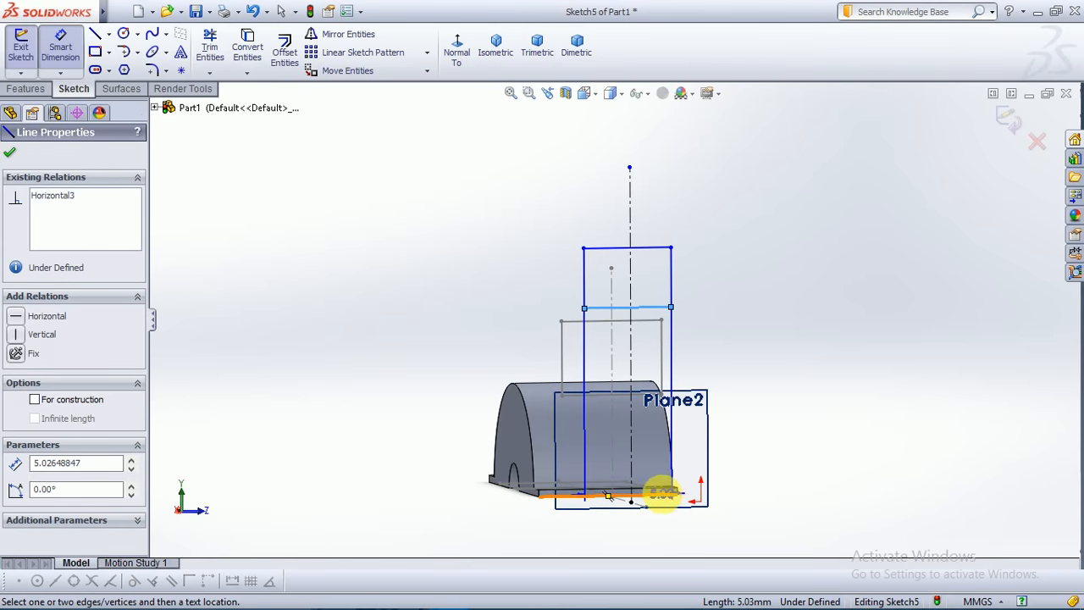
{"action": "left_click", "coordinate": [663, 493]}
{"action": "left_click", "coordinate": [749, 399]}
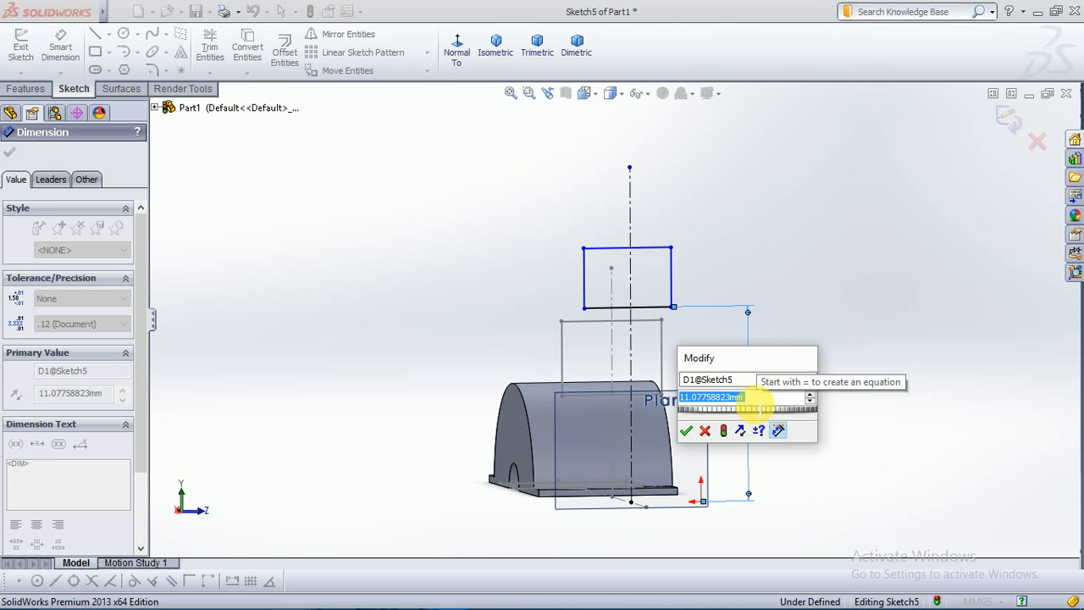
{"action": "type", "text": "4.75"}
{"action": "key", "text": "Return"}
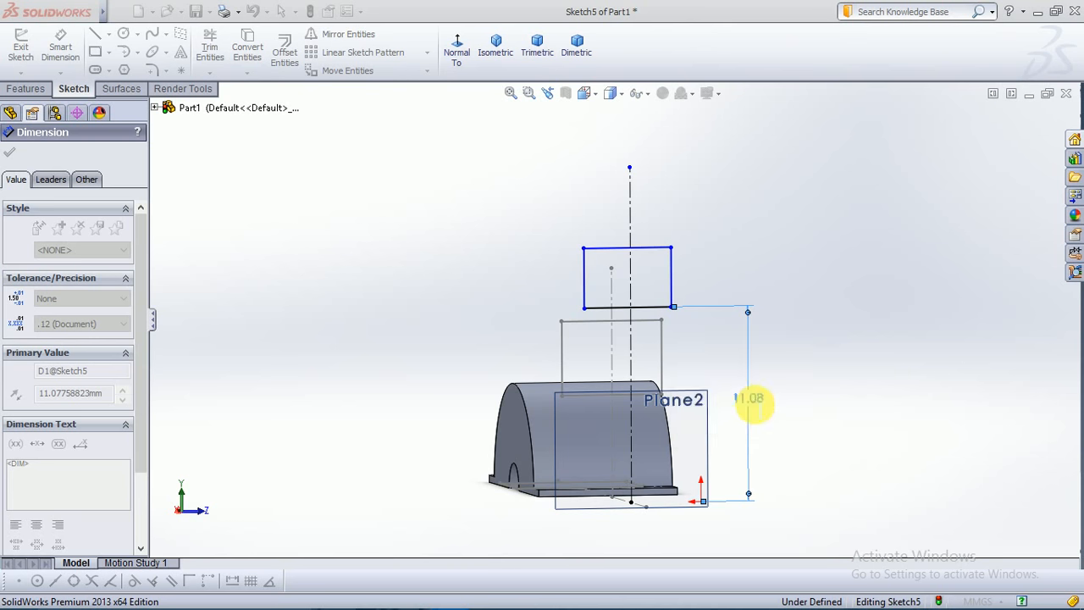
- Turn the view normal to the Plane2 sketch
{"action": "mouse_move", "coordinate": [1021, 436]}
{"action": "middle_mouse_down"}
{"action": "mouse_move", "coordinate": [953, 420]}
{"action": "mouse_move", "coordinate": [995, 446]}
{"action": "mouse_move", "coordinate": [591, 501]}
{"action": "middle_mouse_up"}
{"action": "key", "text": "space"}
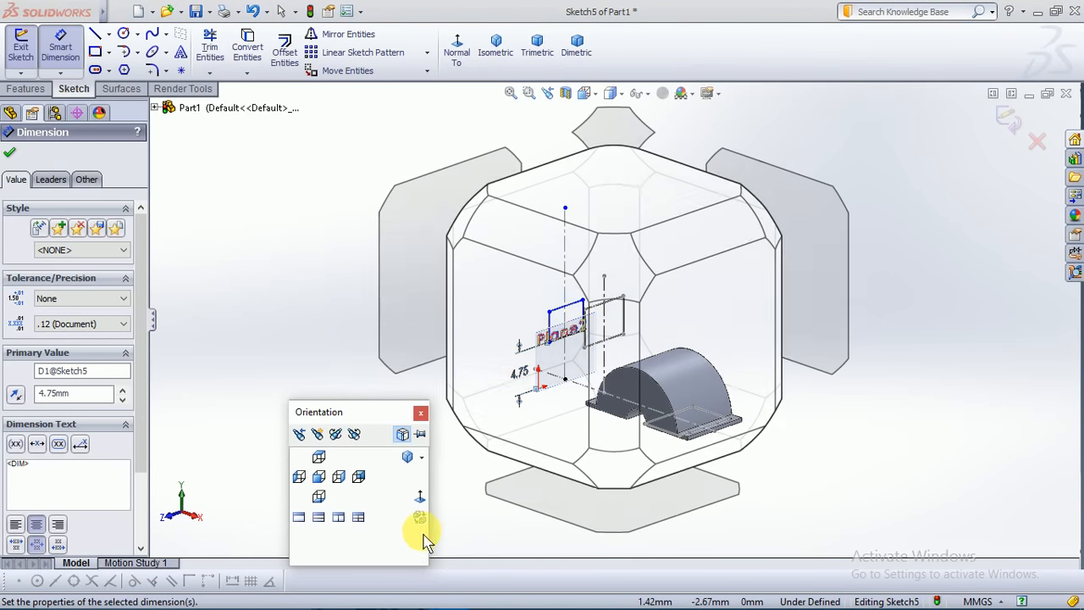